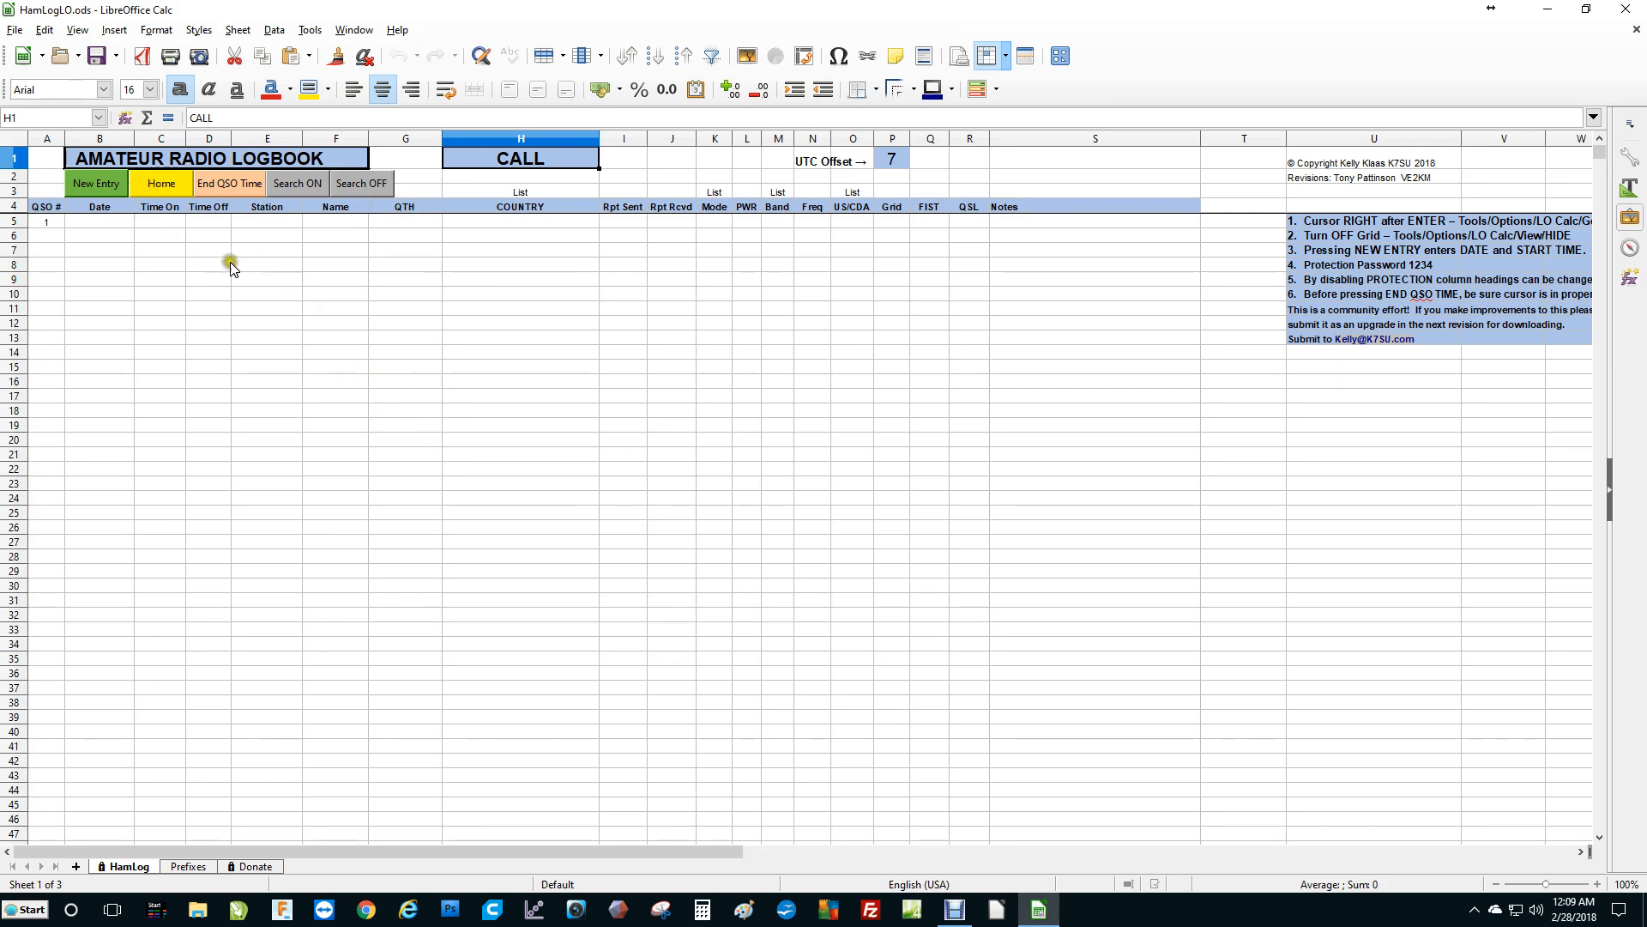
Move the cell cursor down and back up the Time On column of the log.
left_click(167, 251)
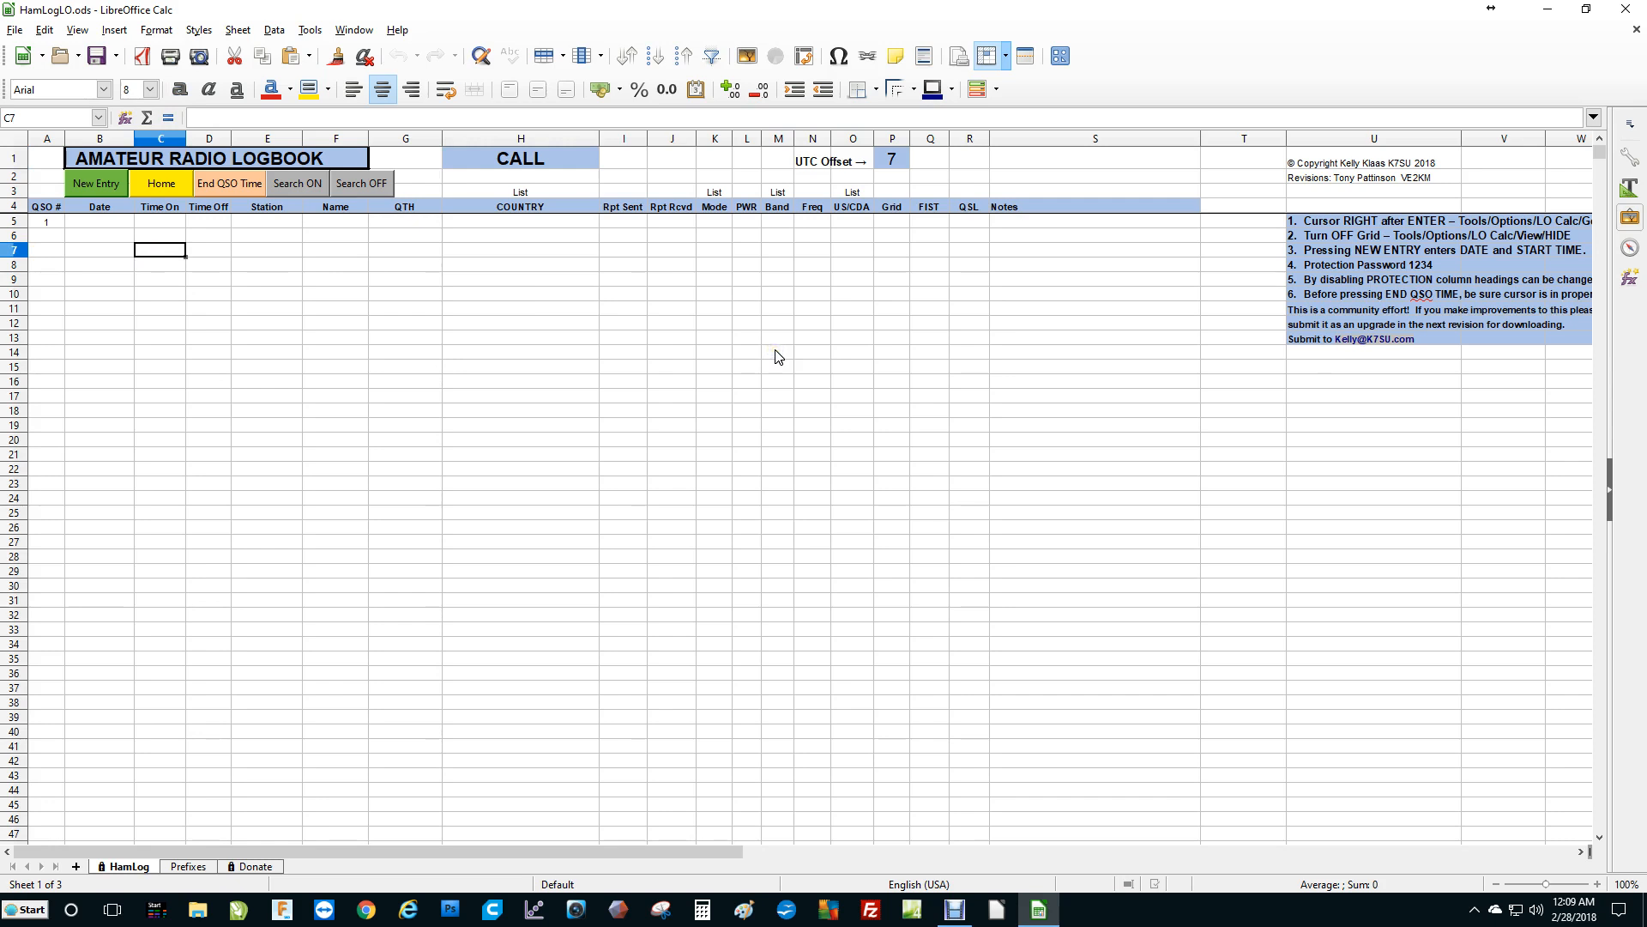
key("Down")
key("Down")
key("Down")
key("Down")
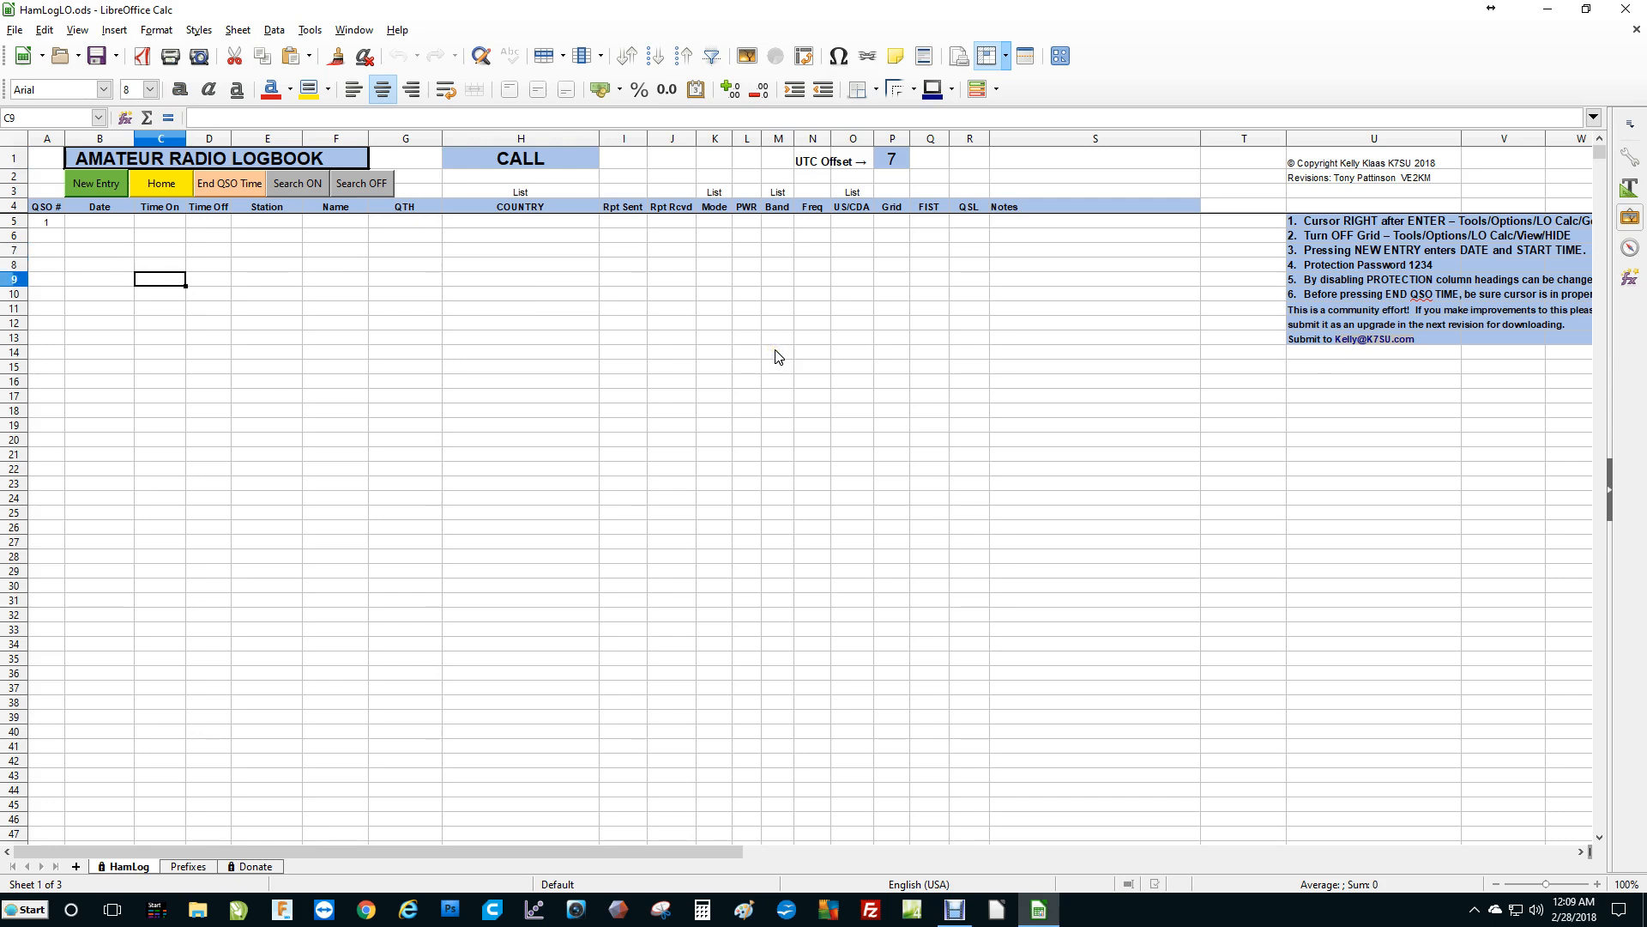
key("Down")
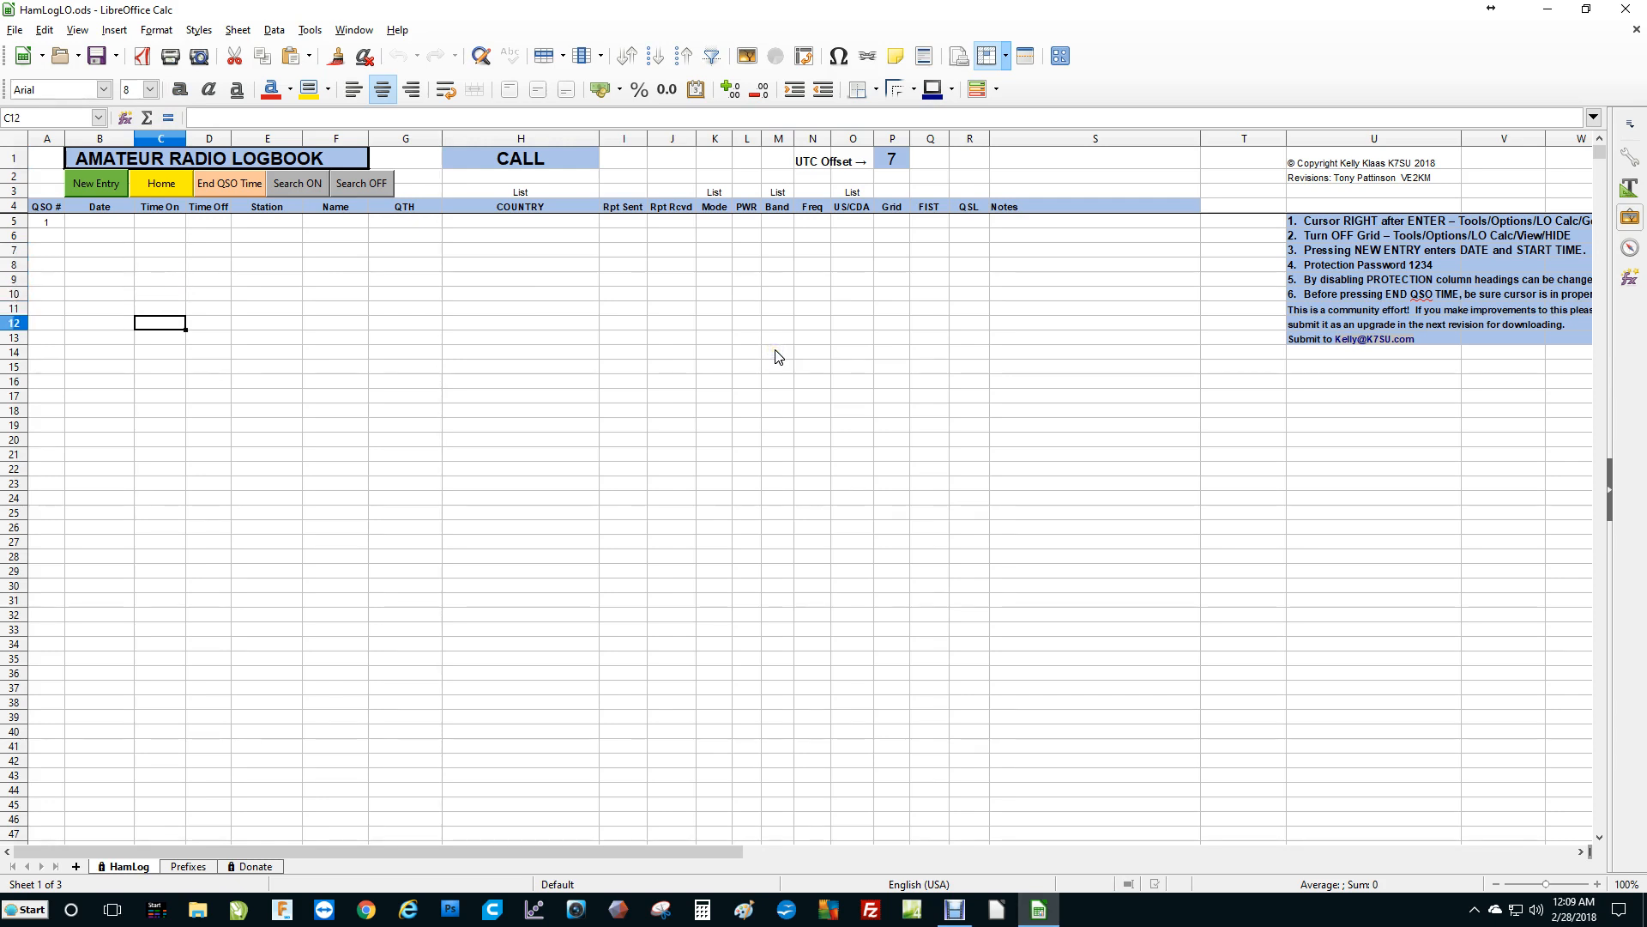
key("Down")
key("Up")
key("Up")
key("Up")
key("Up")
key("Up")
key("Up")
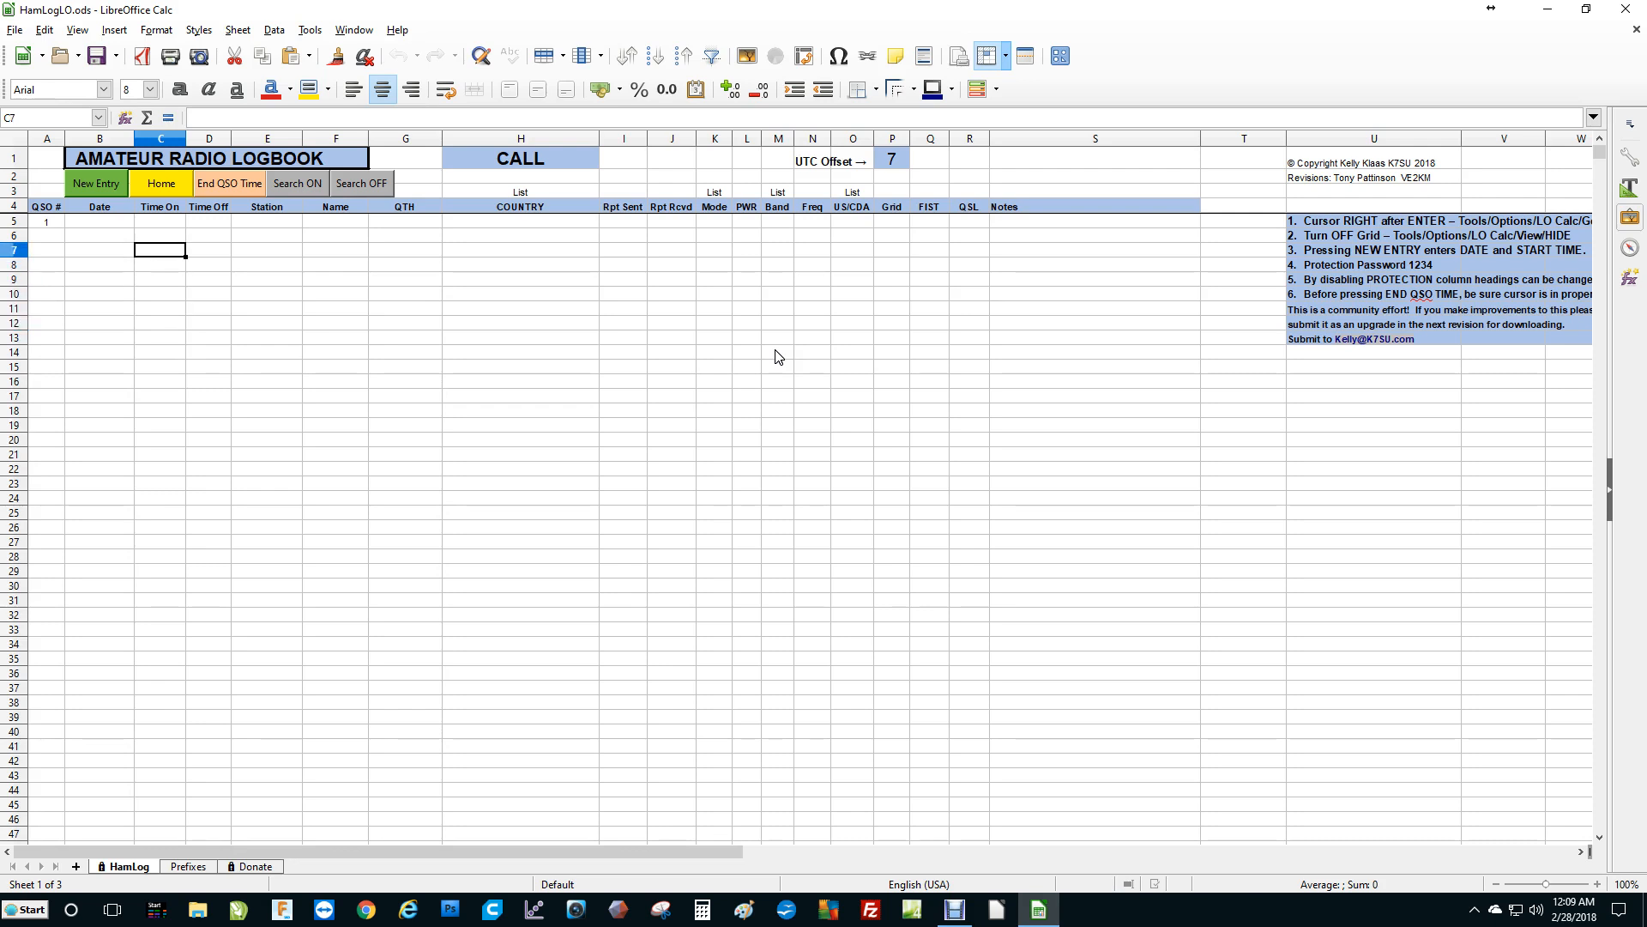
Move the cell cursor across the log row to the Mode column, up and down it, and back to Time Off.
key("Right")
key("Right")
key("Right")
key("Right")
key("Right")
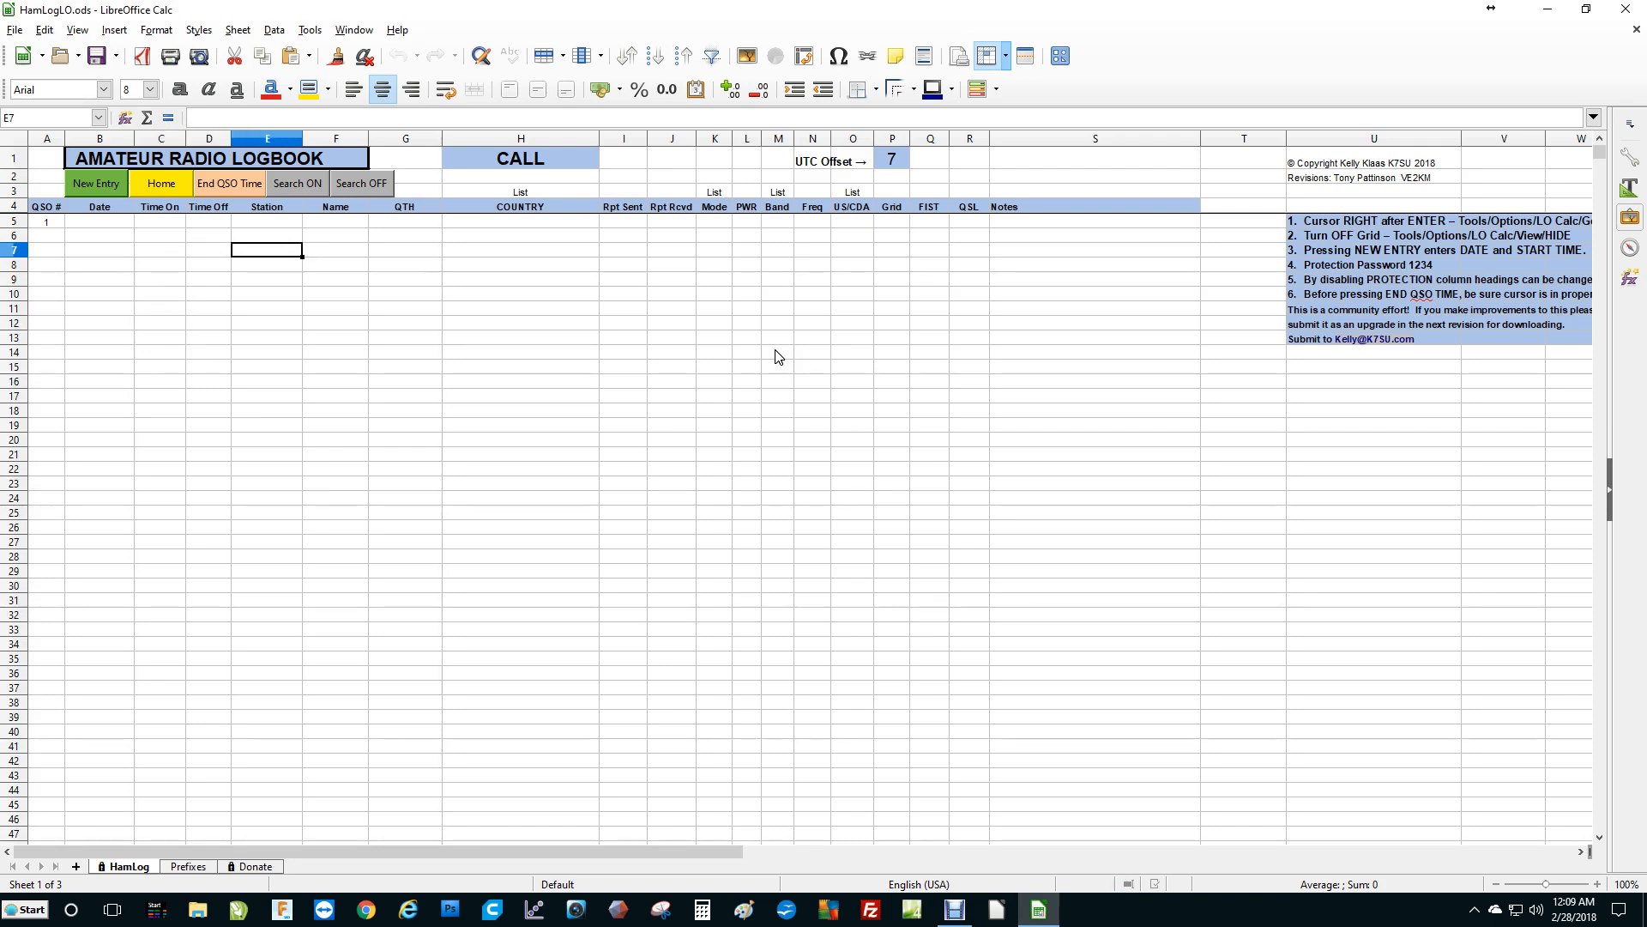
key("Right")
key("Right")
key("Right")
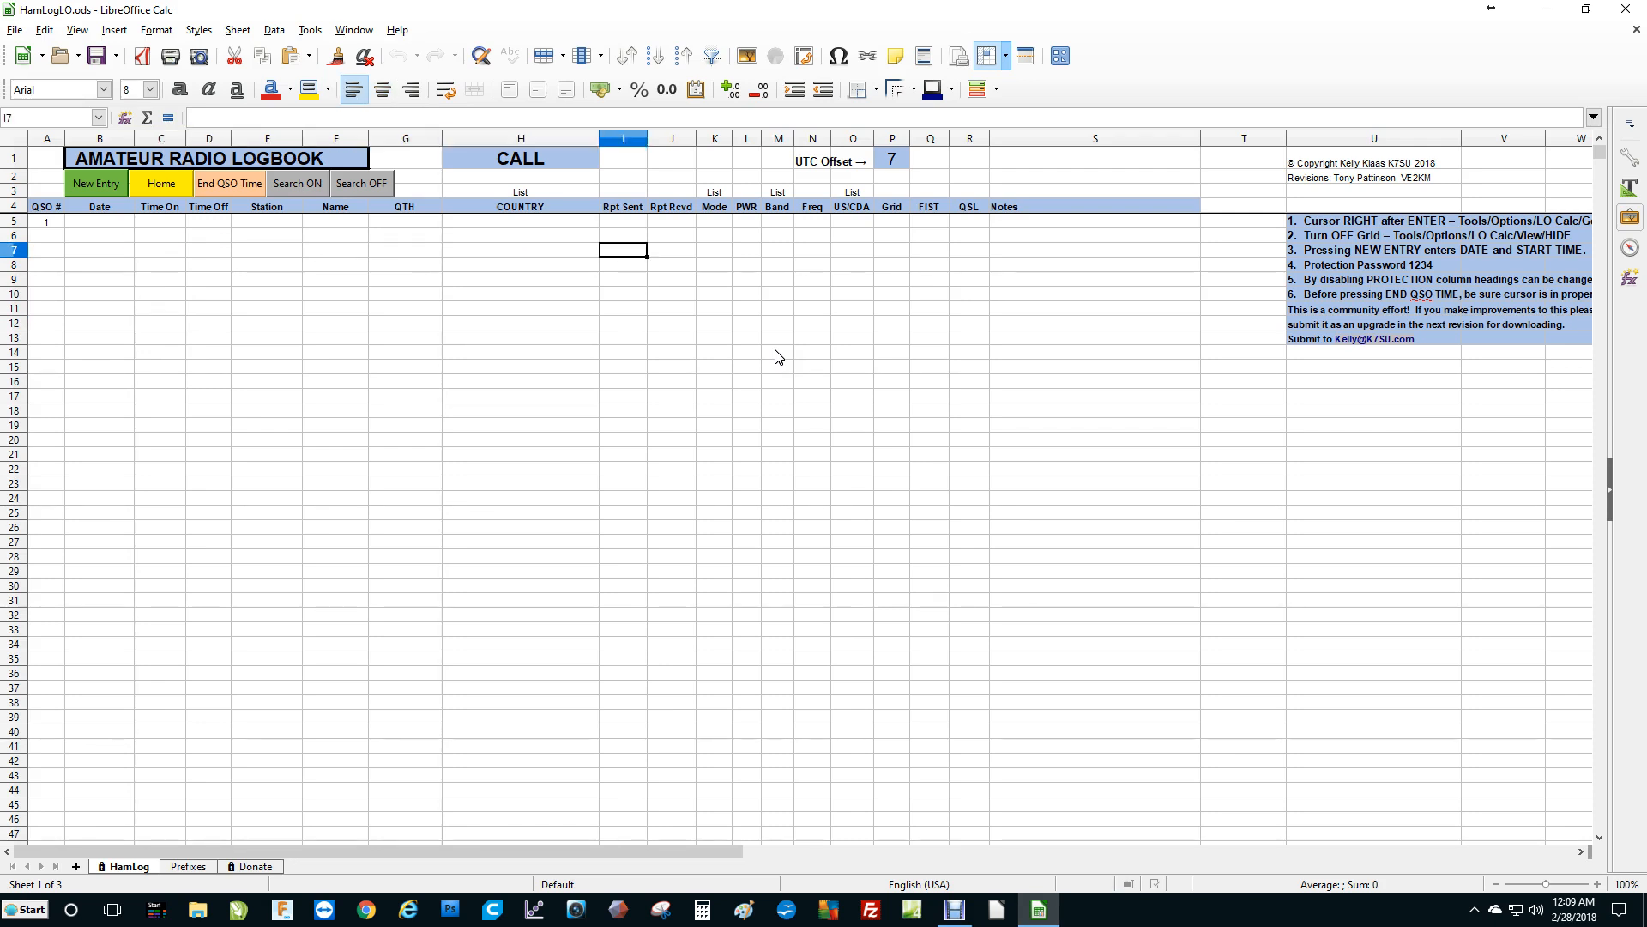
key("Down")
key("Down")
key("Down")
key("Down")
key("Down")
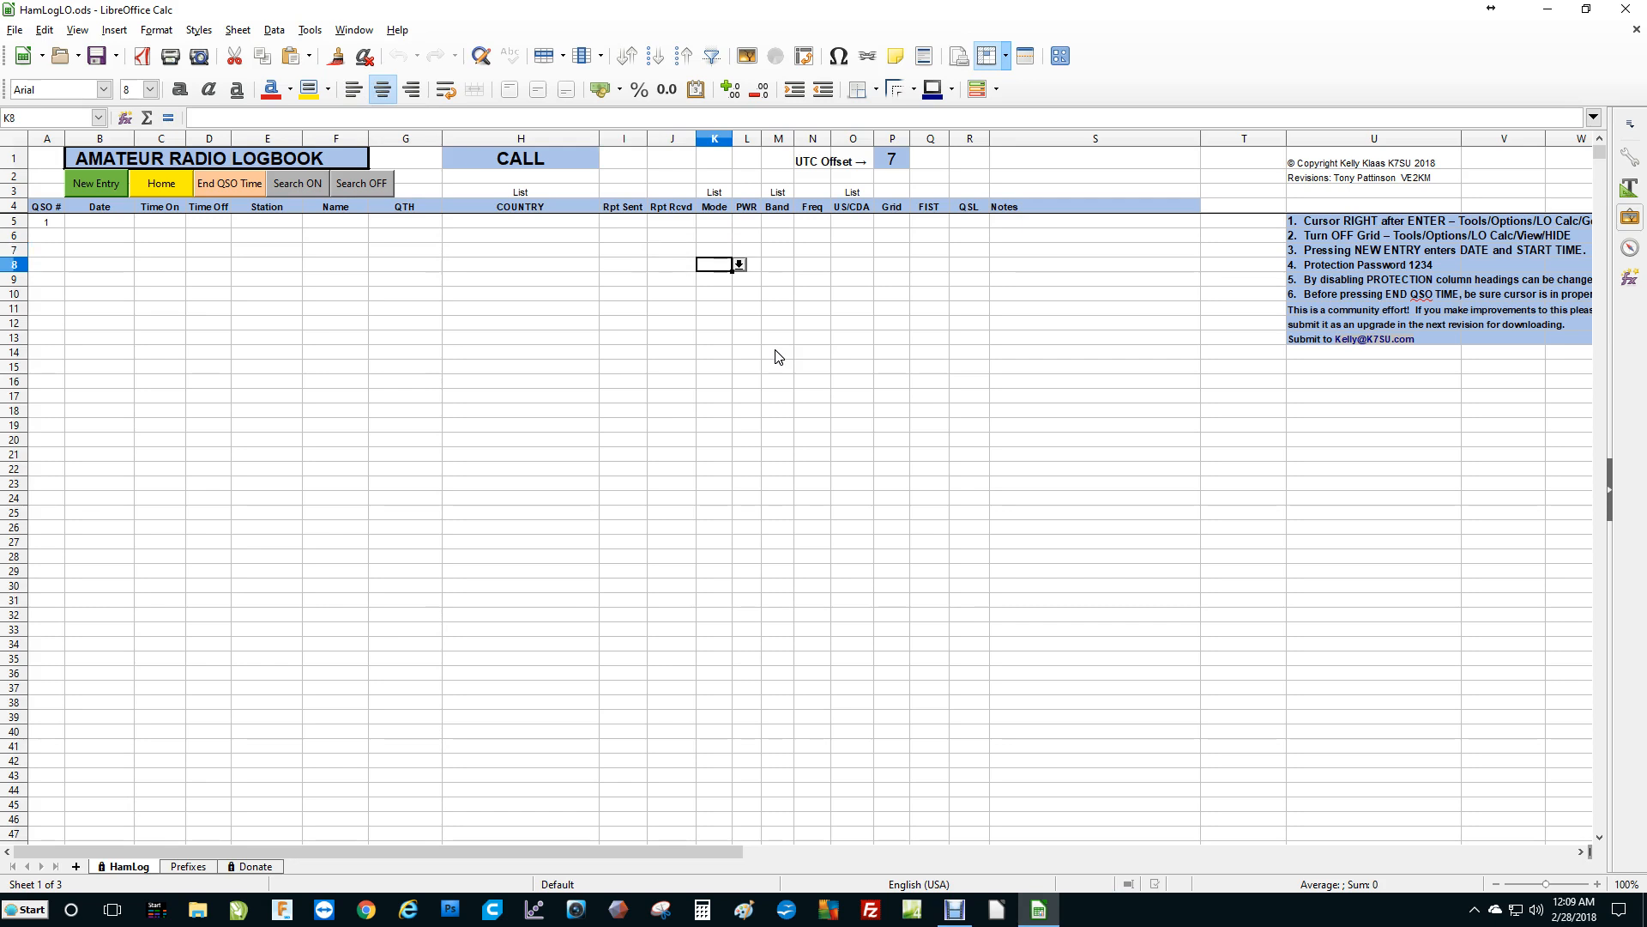
key("Up")
key("Up")
key("Up")
key("Up")
key("Up")
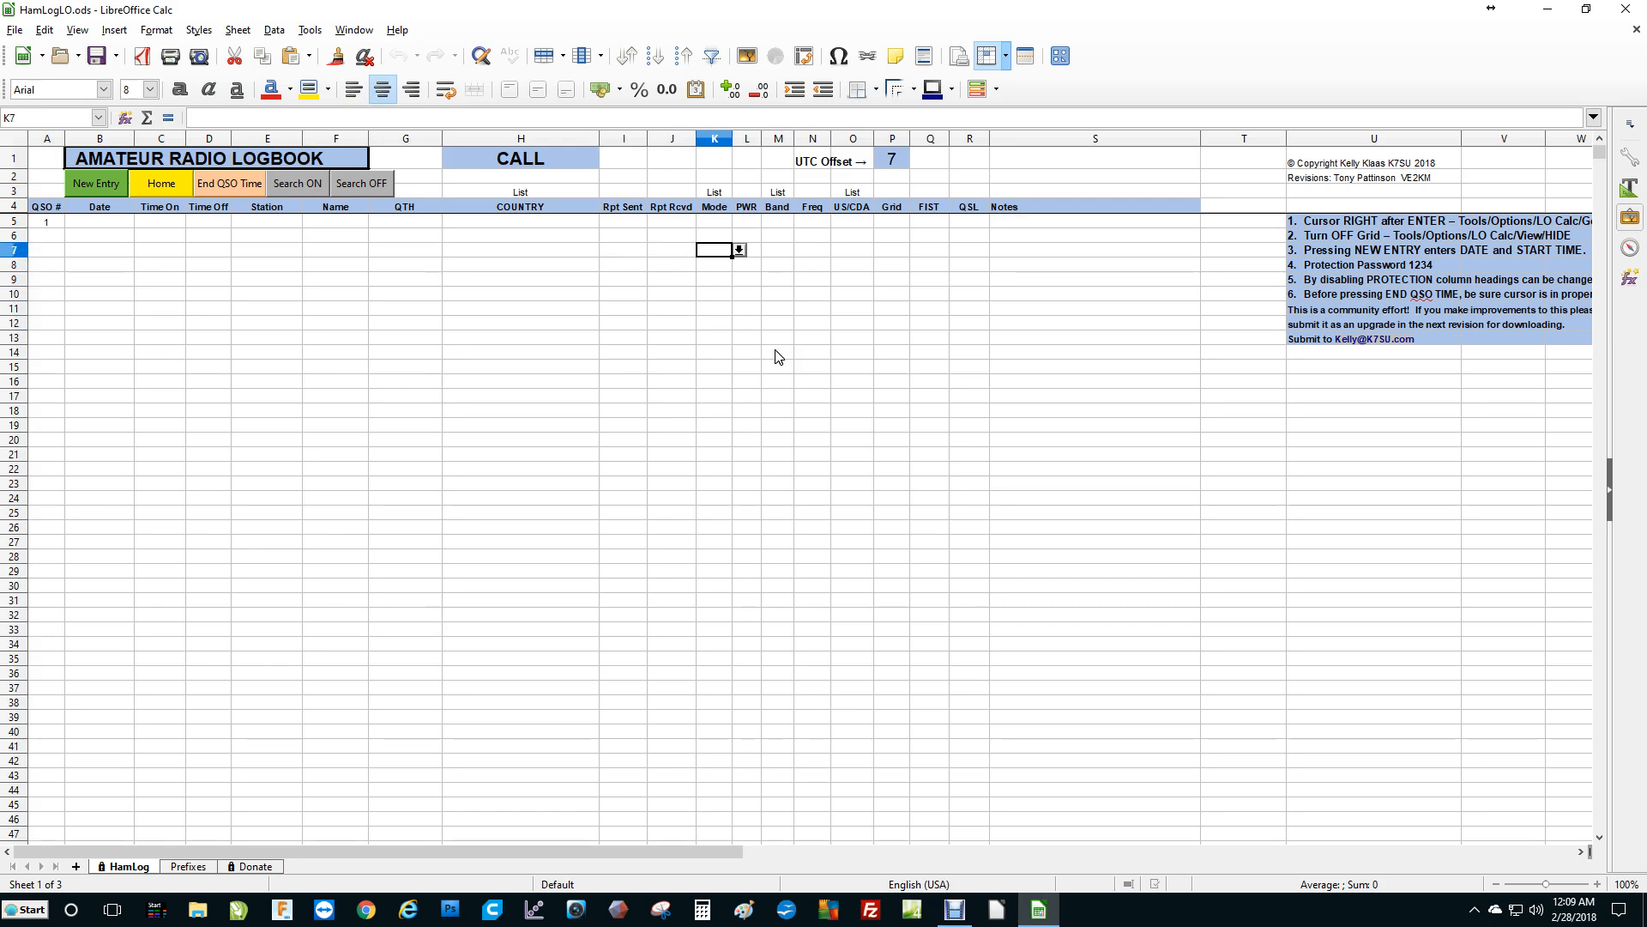
key("Up")
key("Down")
key("Left")
key("Left")
key("Left")
key("Left")
key("Left")
key("Left")
key("Left")
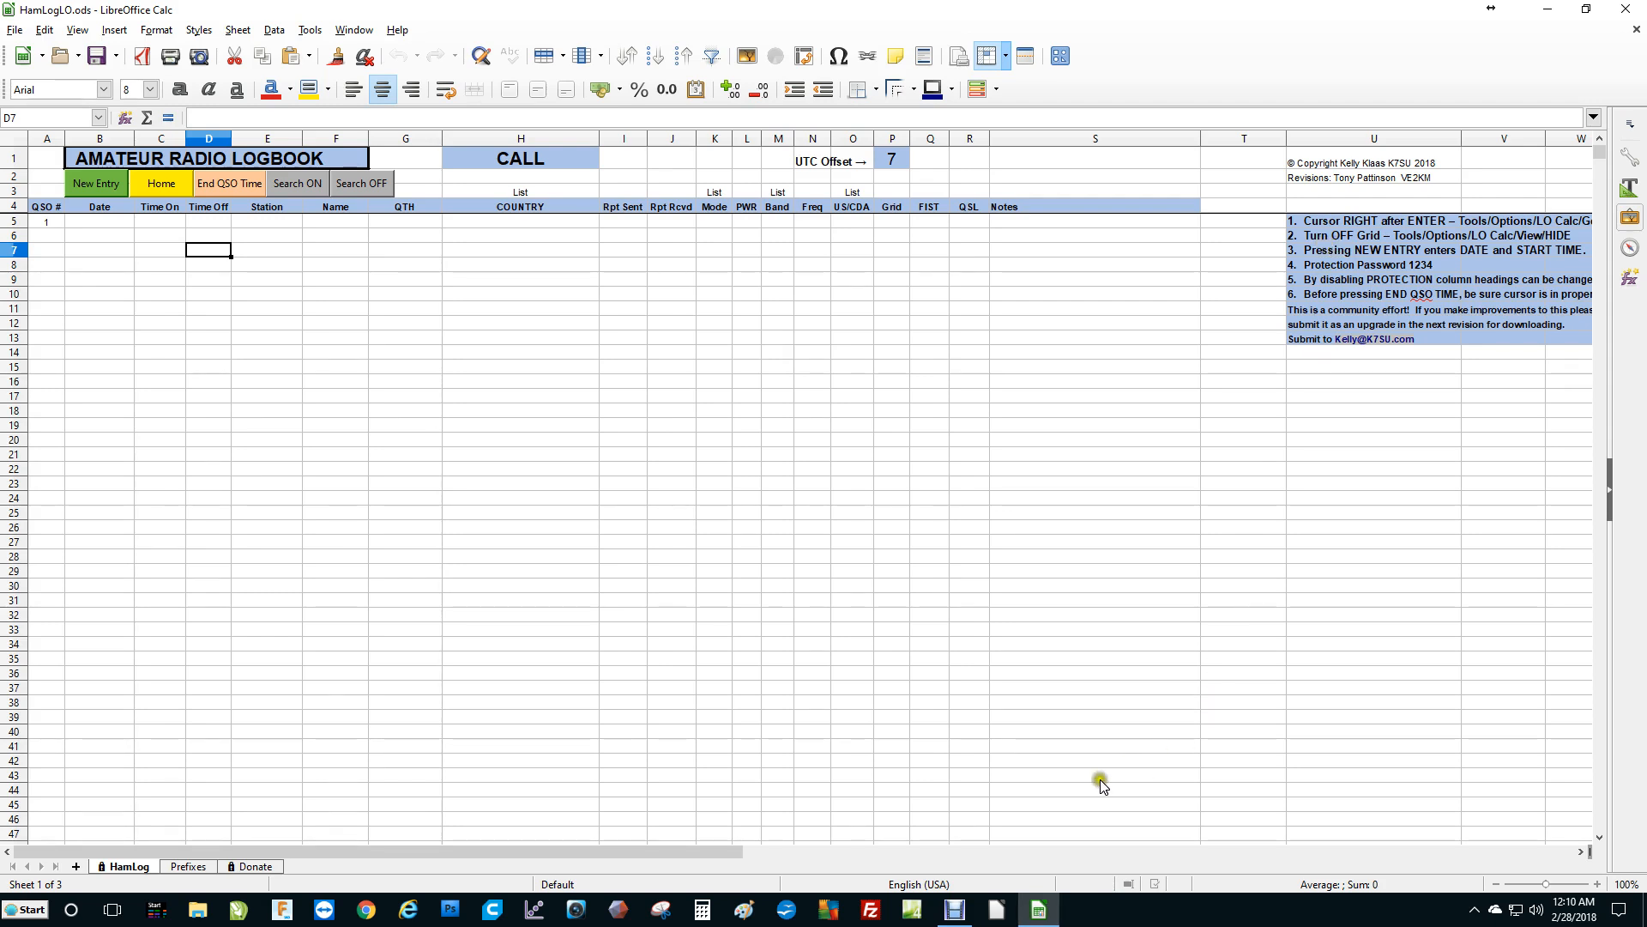
Scroll to the instruction notes beside the log and select the first instruction cell.
left_click(1581, 851)
left_click(1583, 851)
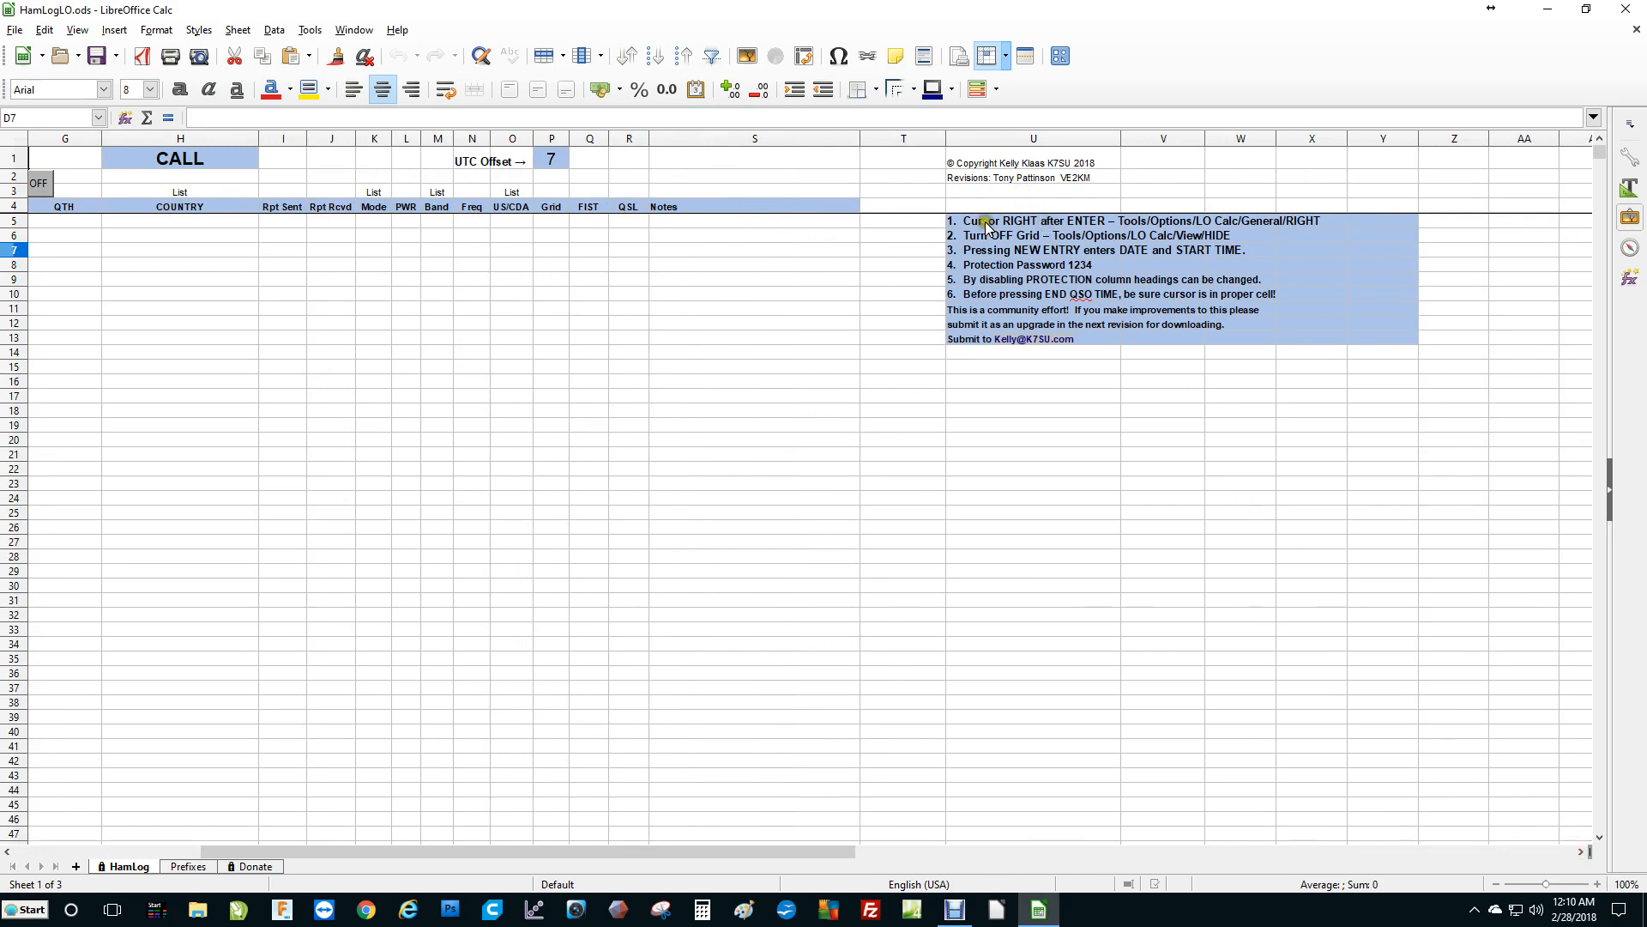
left_click_drag(987, 223, 1066, 224)
left_click(1073, 386)
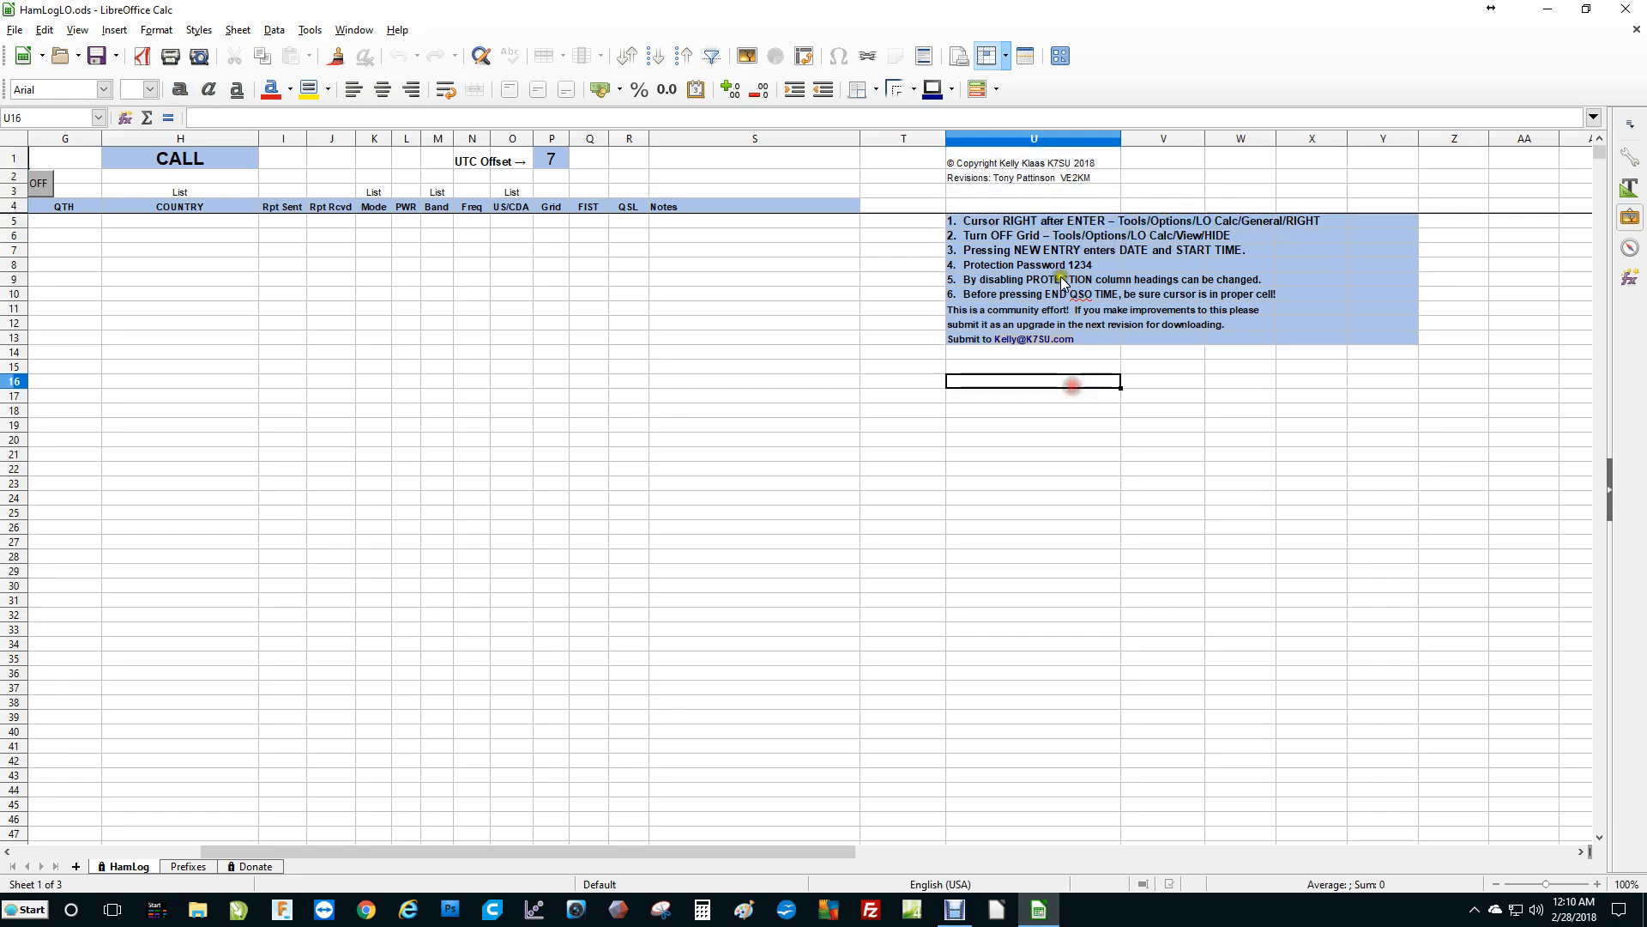
left_click(1047, 222)
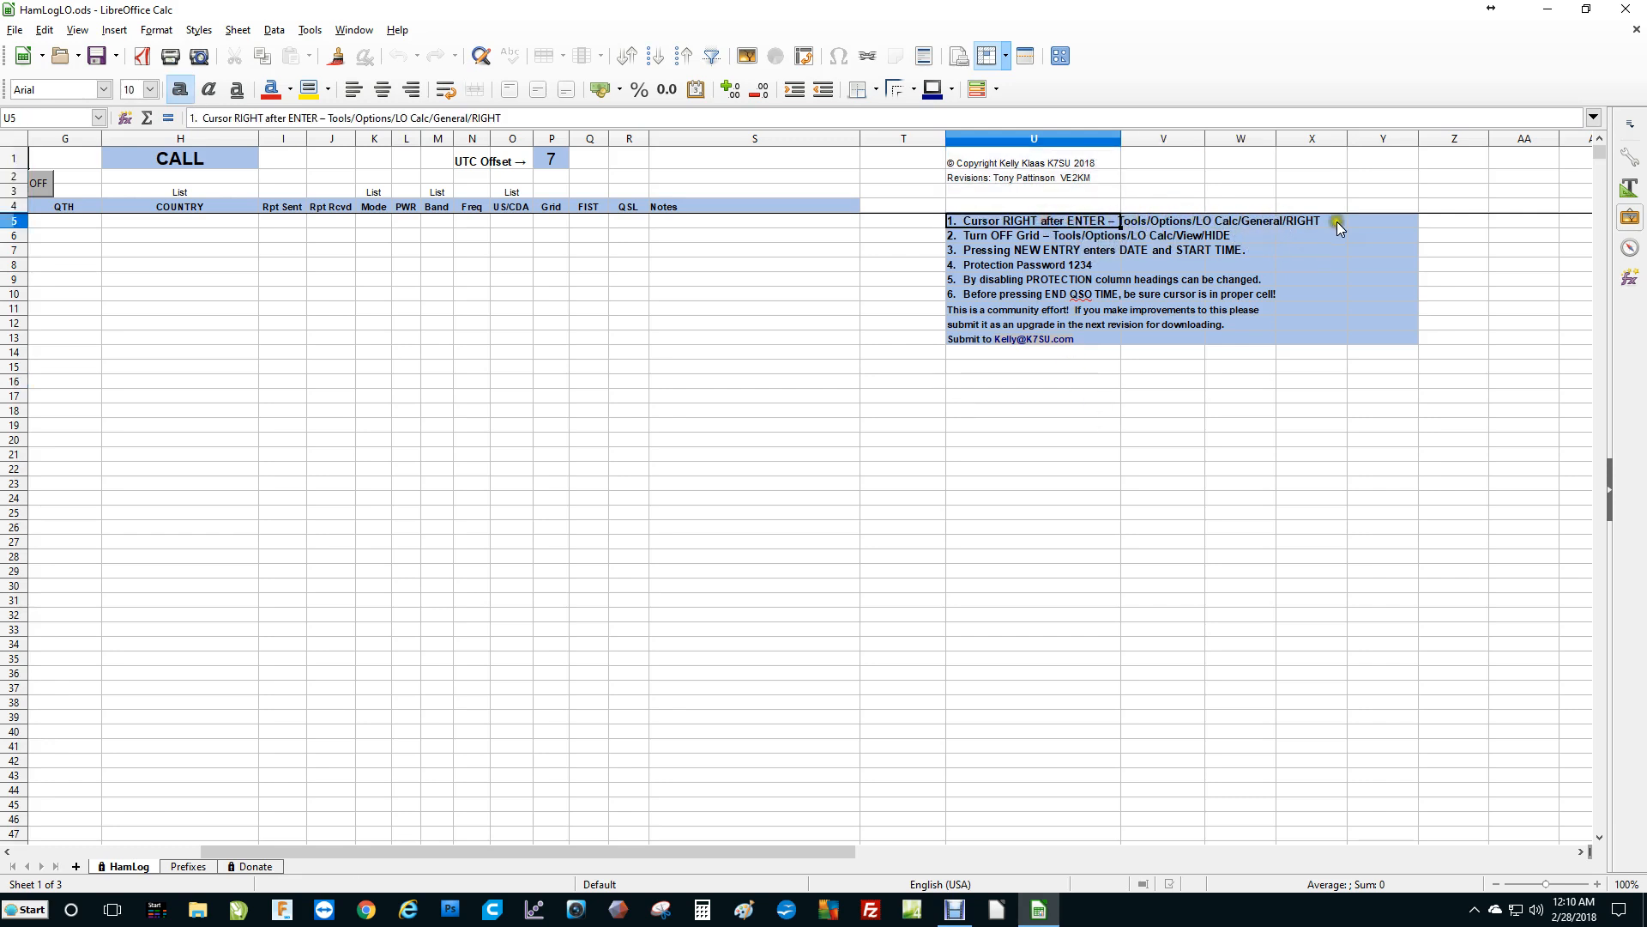
In Calc's general options, set Enter to move the selection to the Right and apply.
left_click(300, 30)
left_click(346, 431)
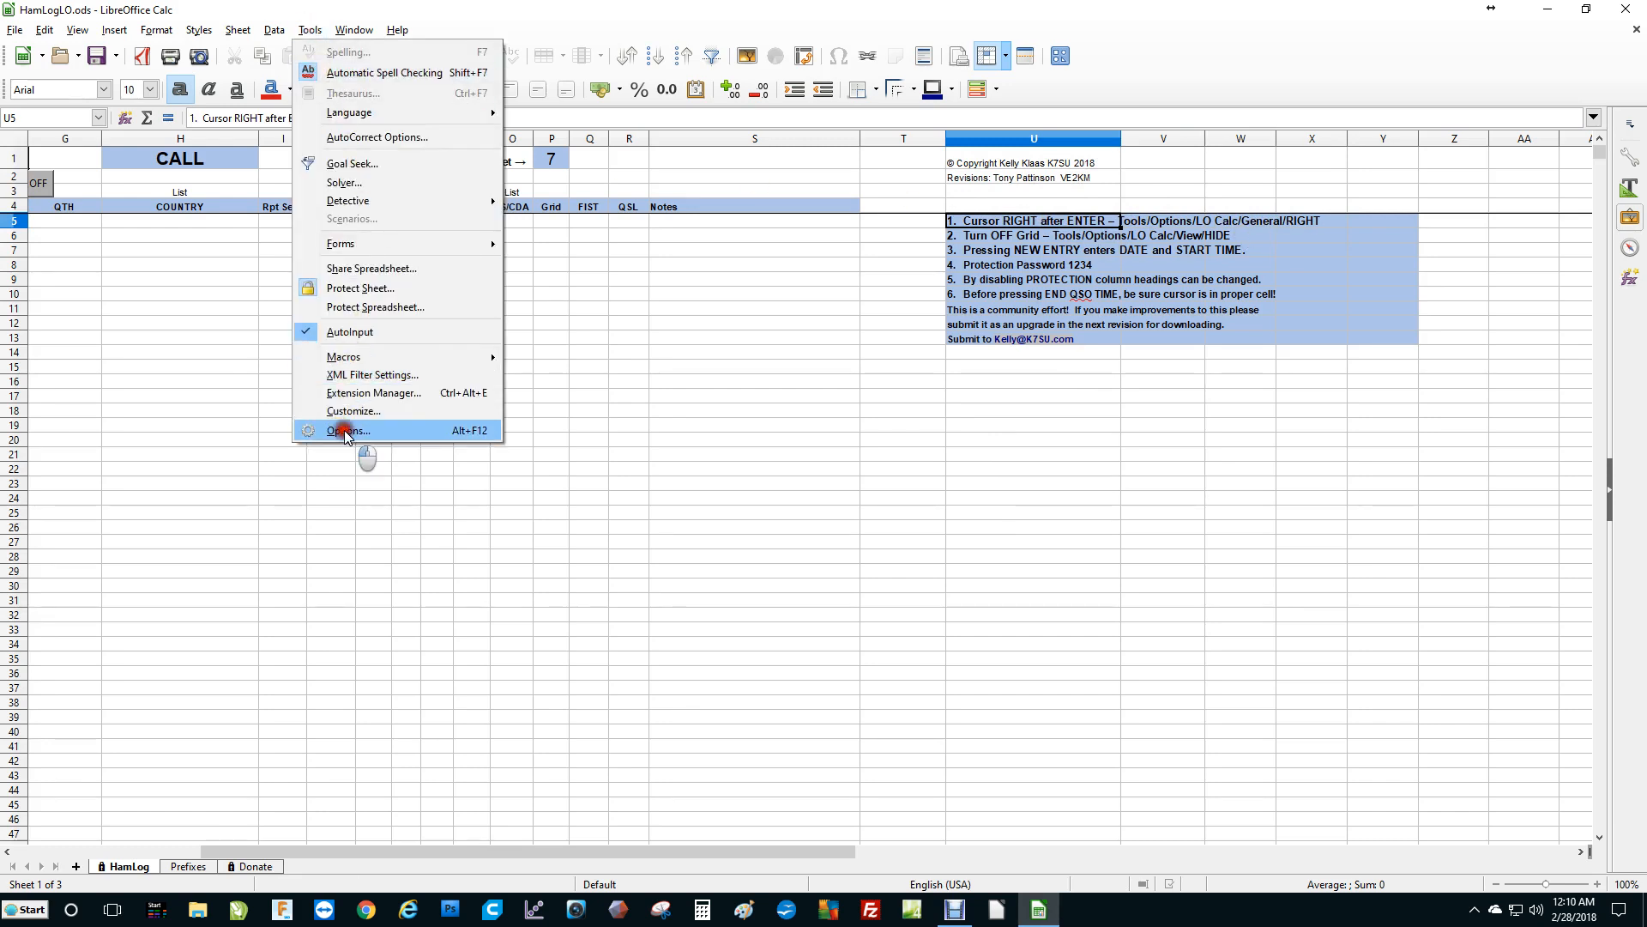
left_click_drag(938, 210, 689, 191)
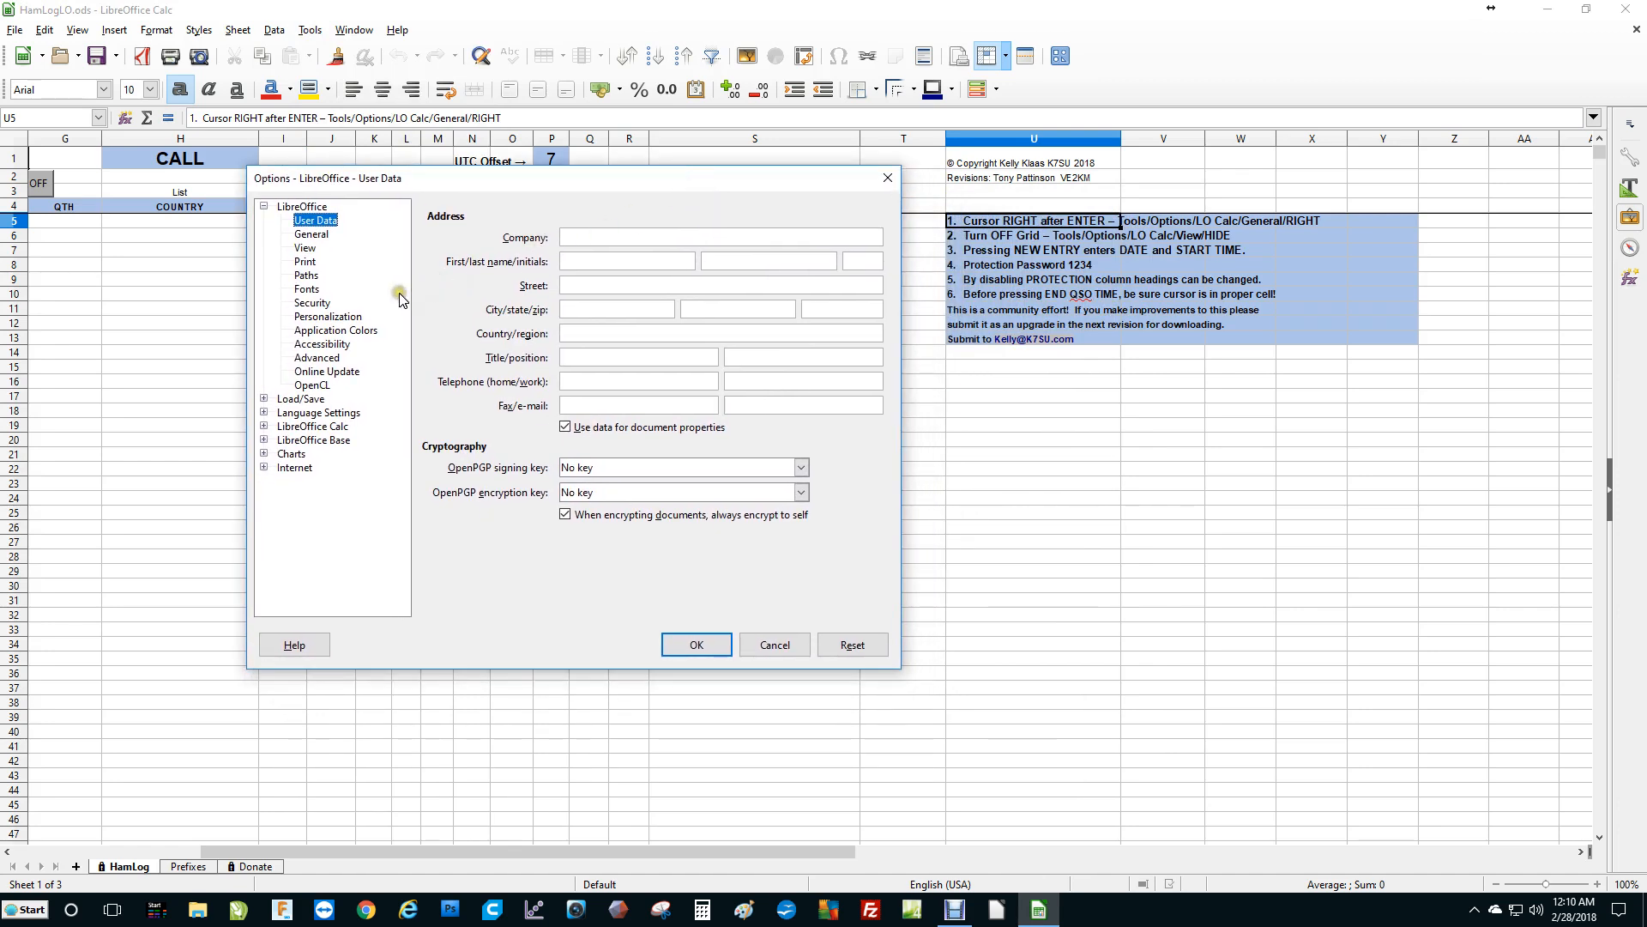
left_click(265, 426)
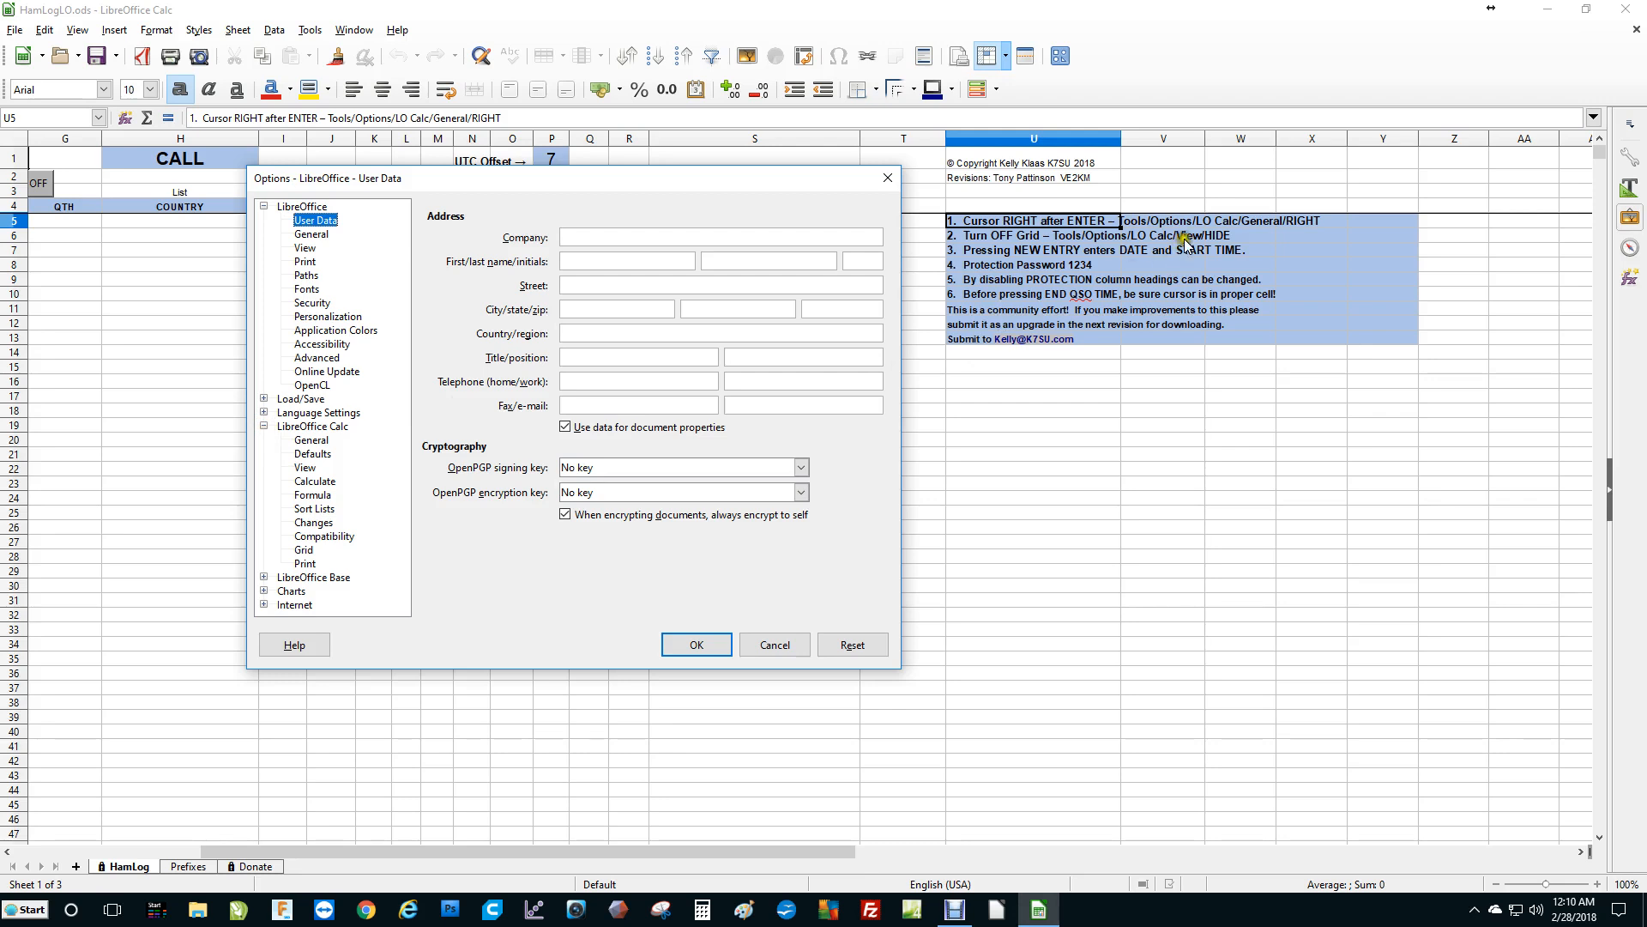
left_click(314, 440)
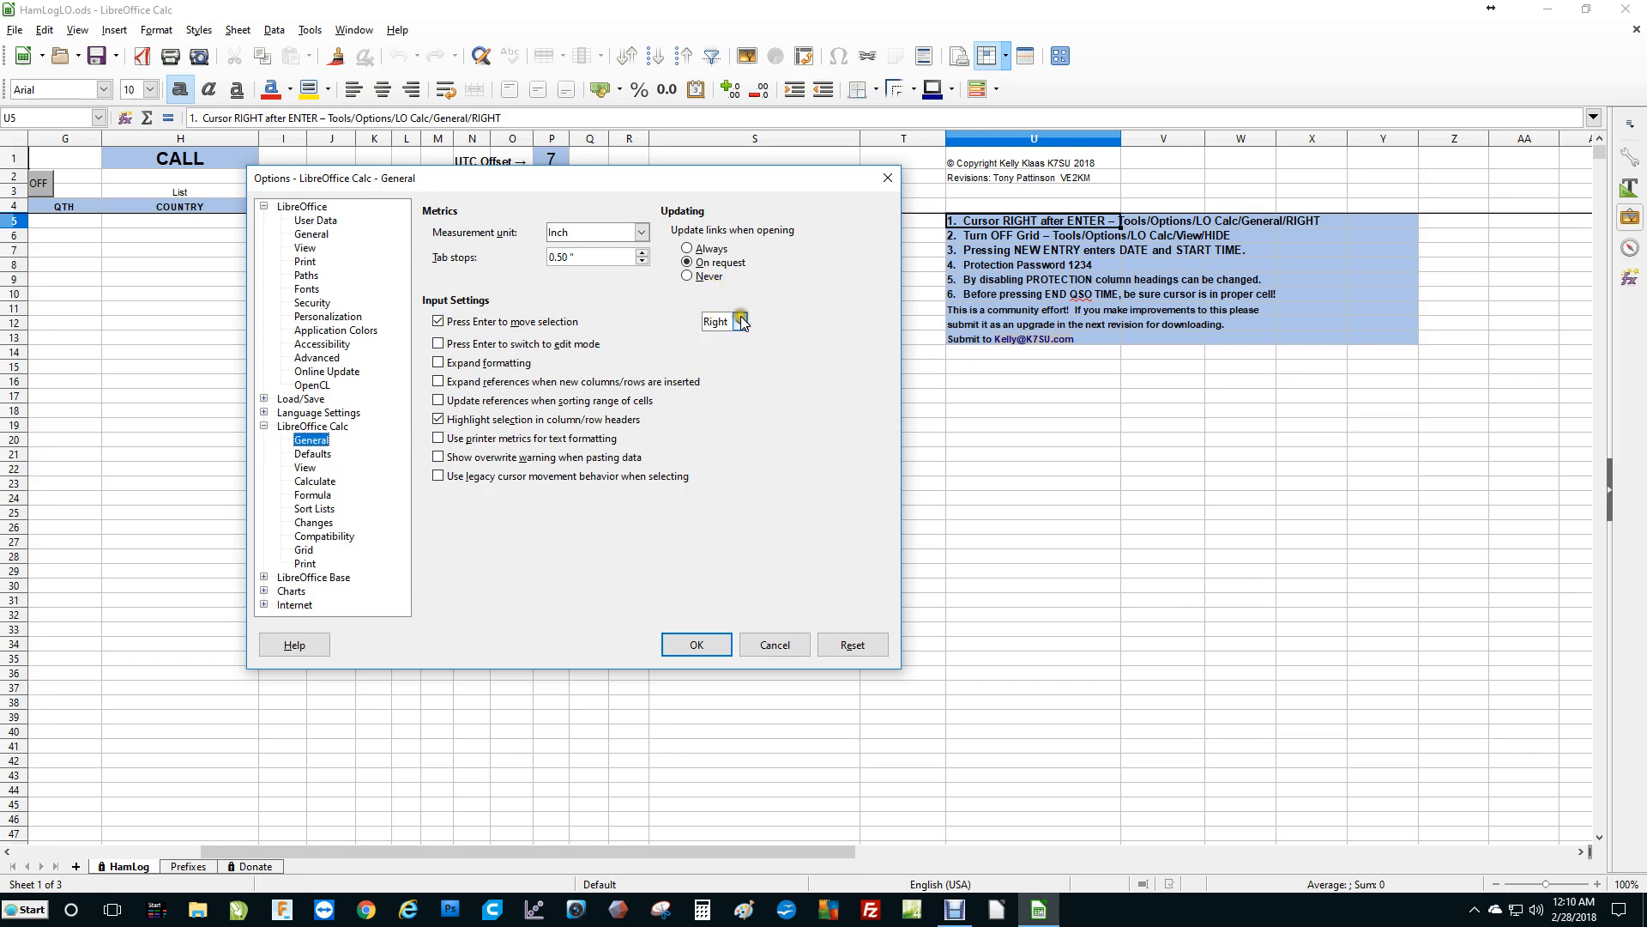
left_click(739, 322)
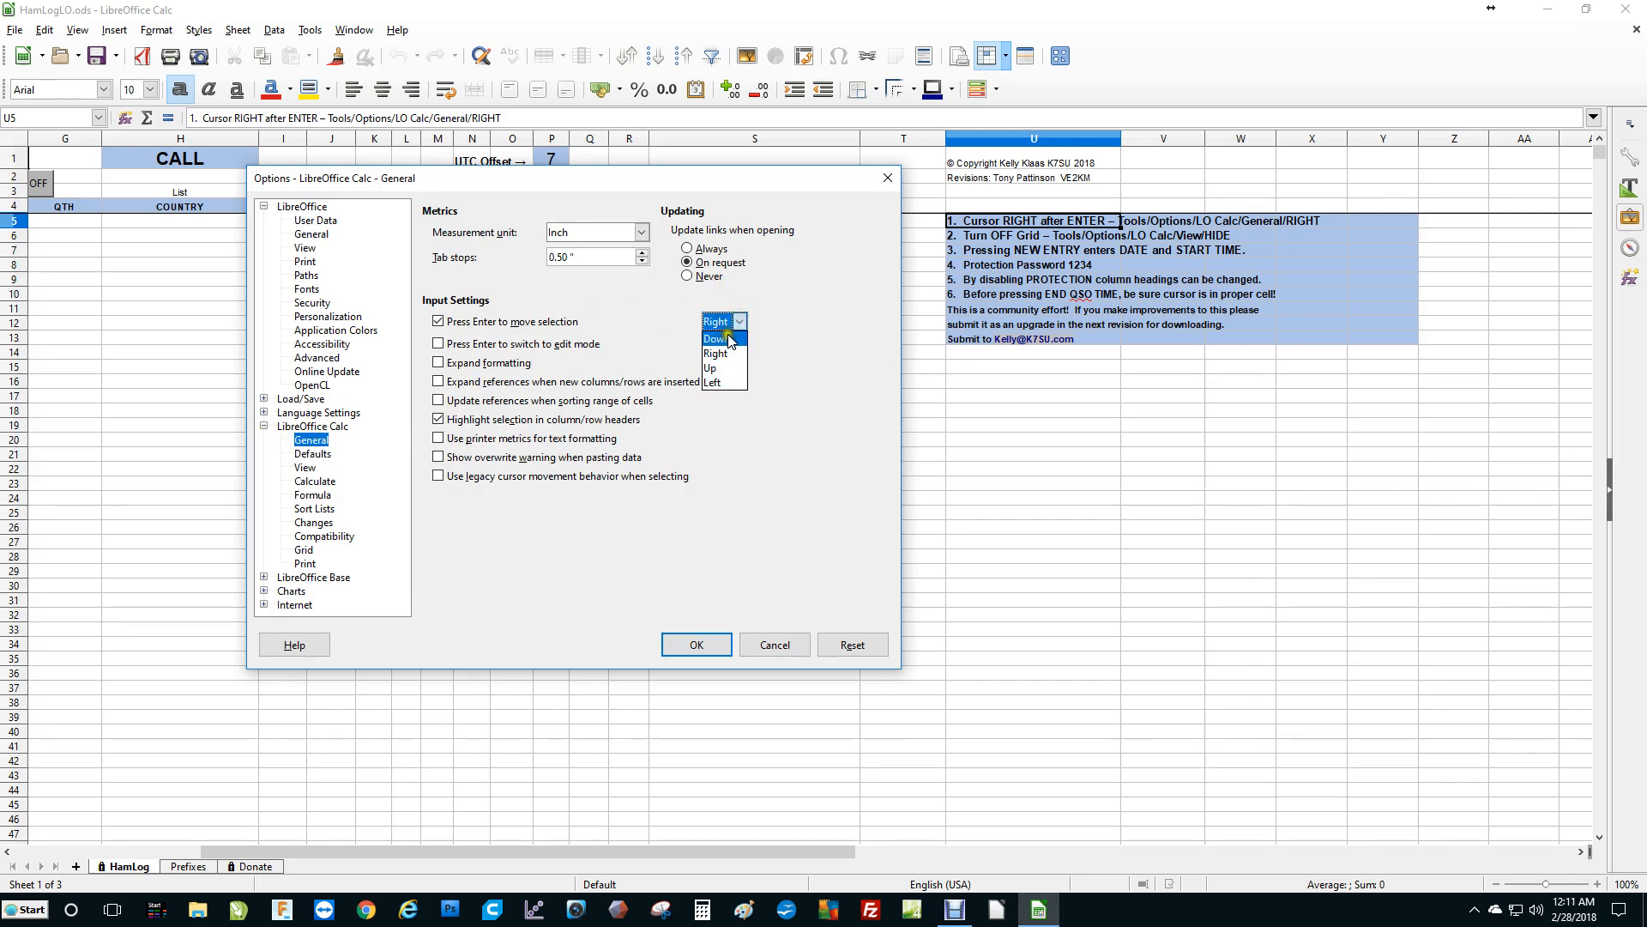
left_click(731, 383)
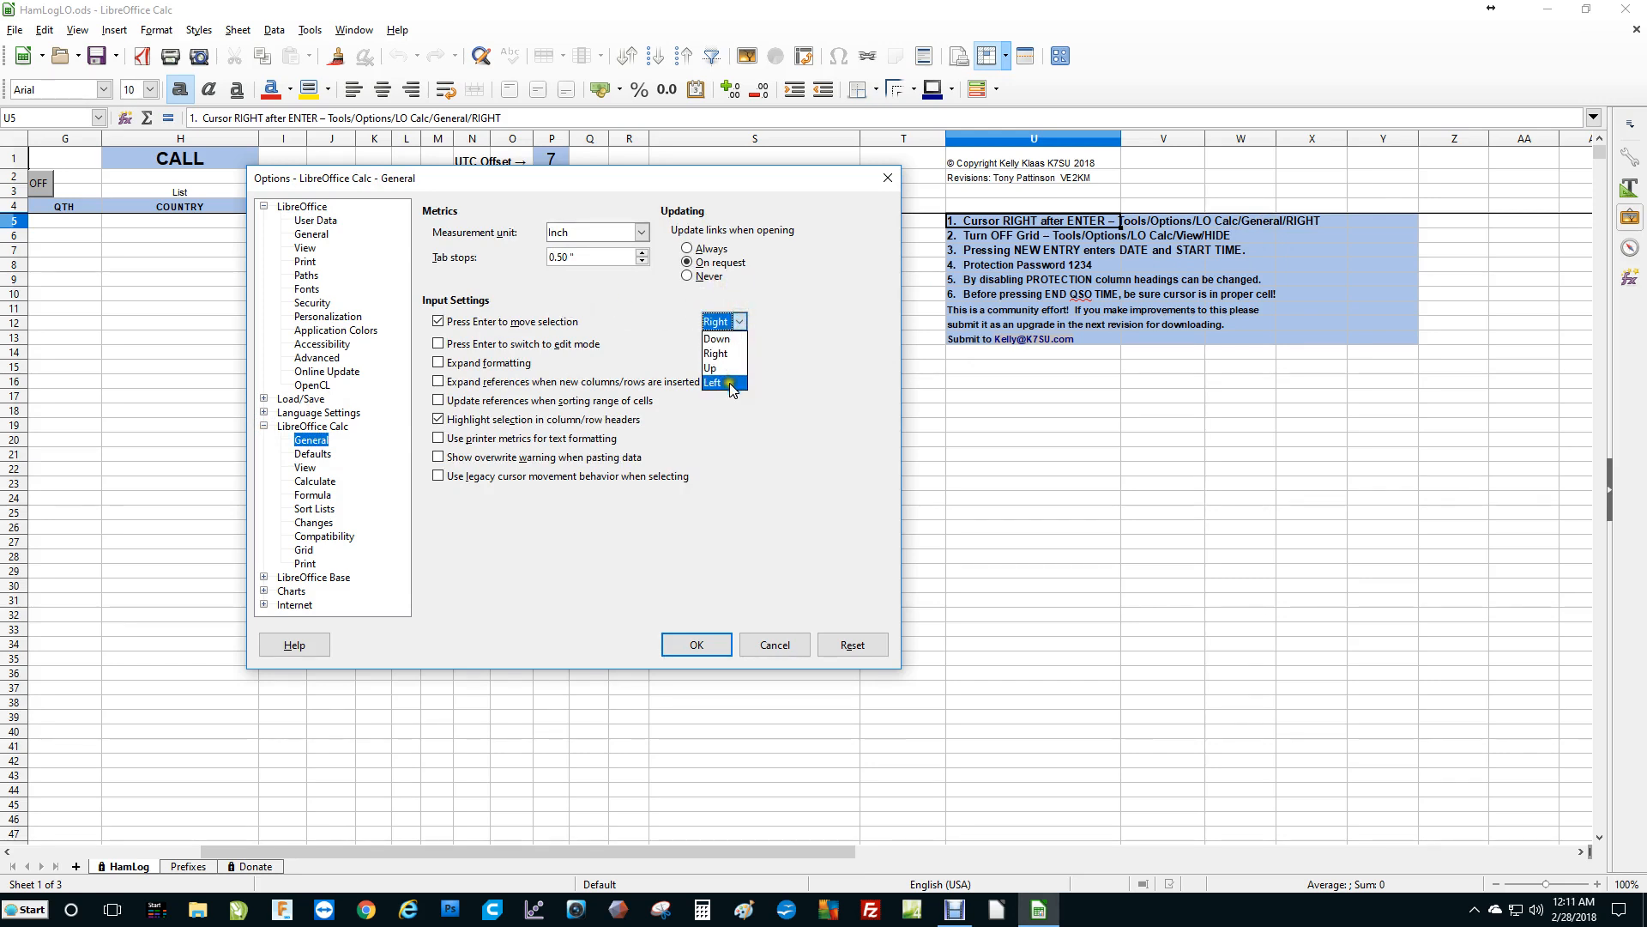
left_click(724, 329)
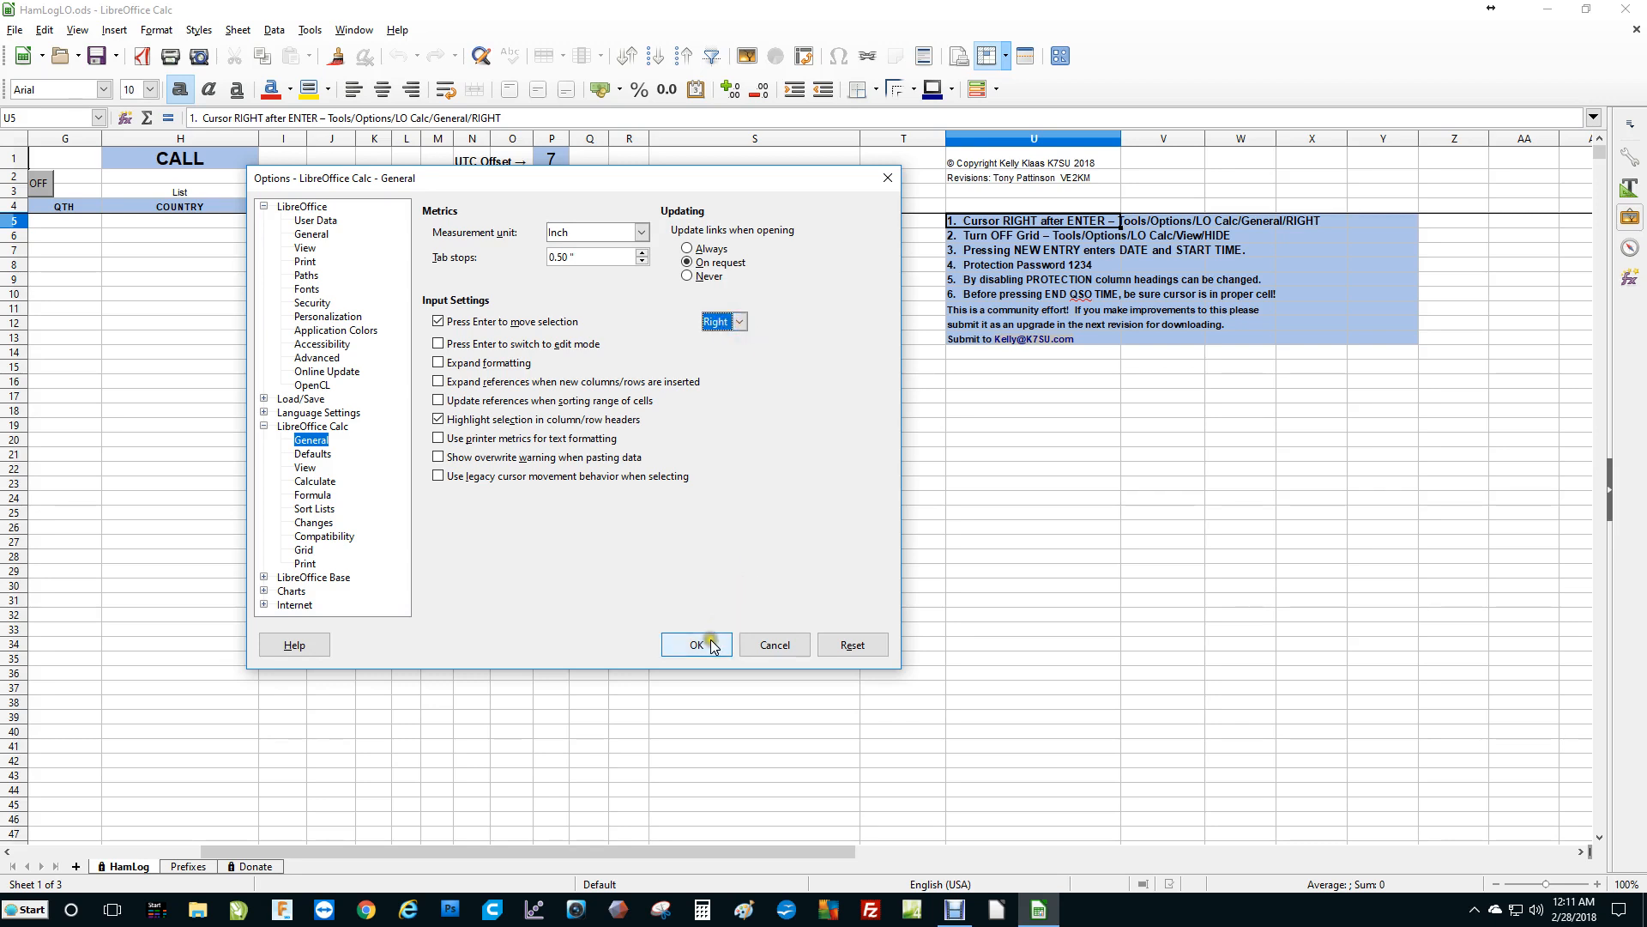
left_click(710, 642)
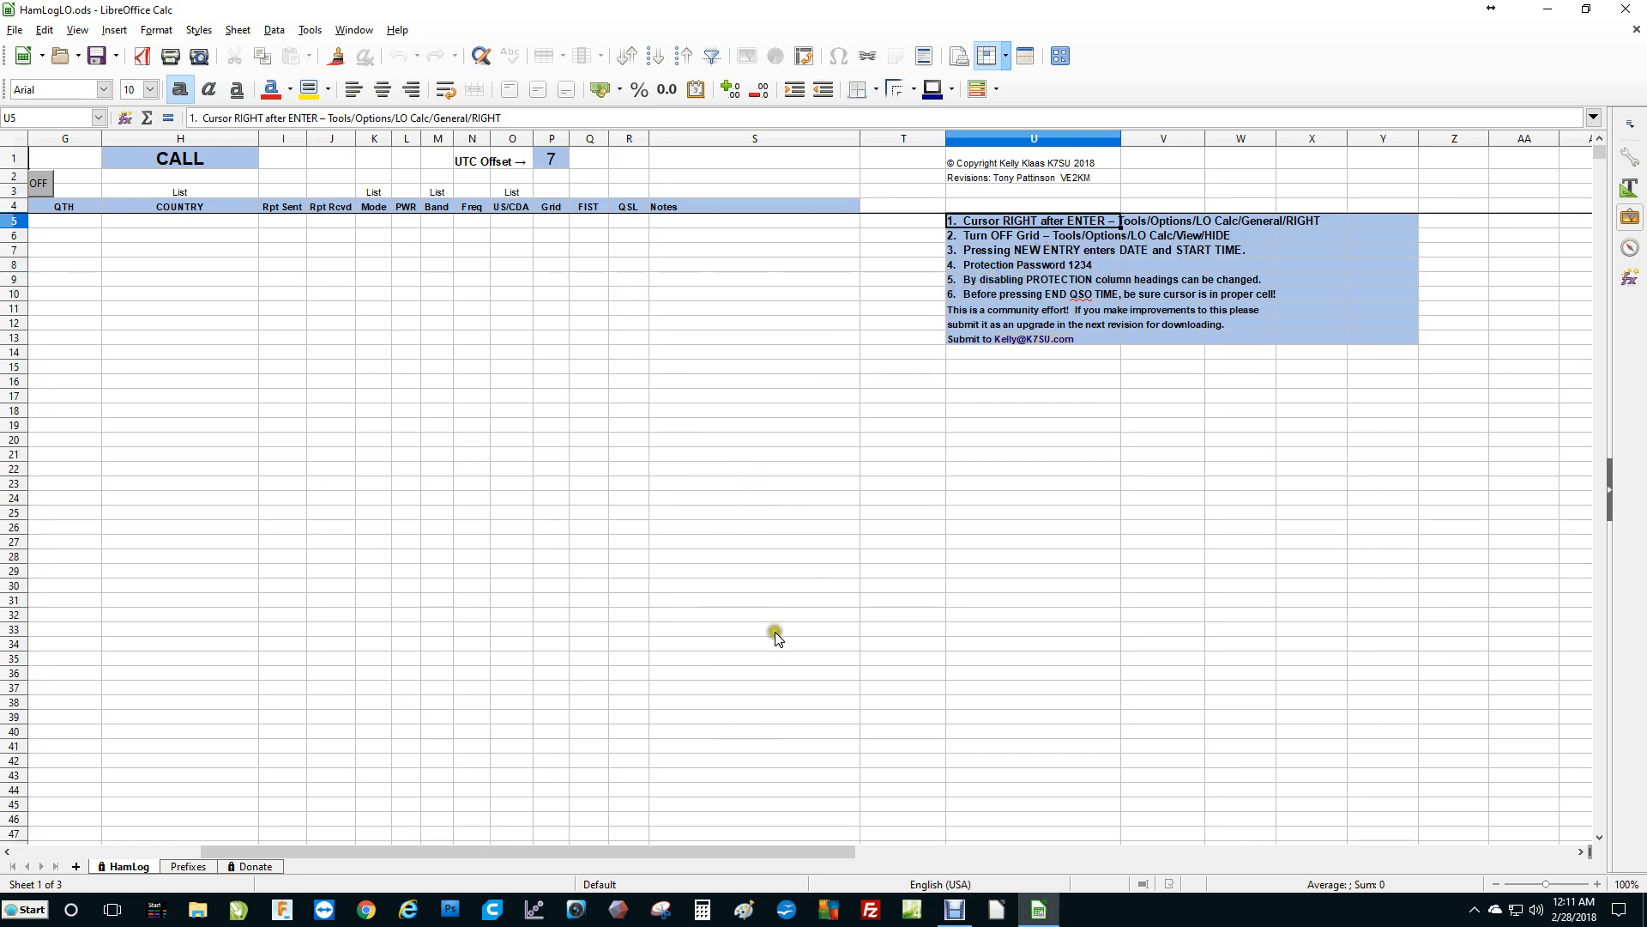
Review the Calc View and LibreOffice Security pages of the options, closing without changes.
left_click_drag(749, 849, 565, 845)
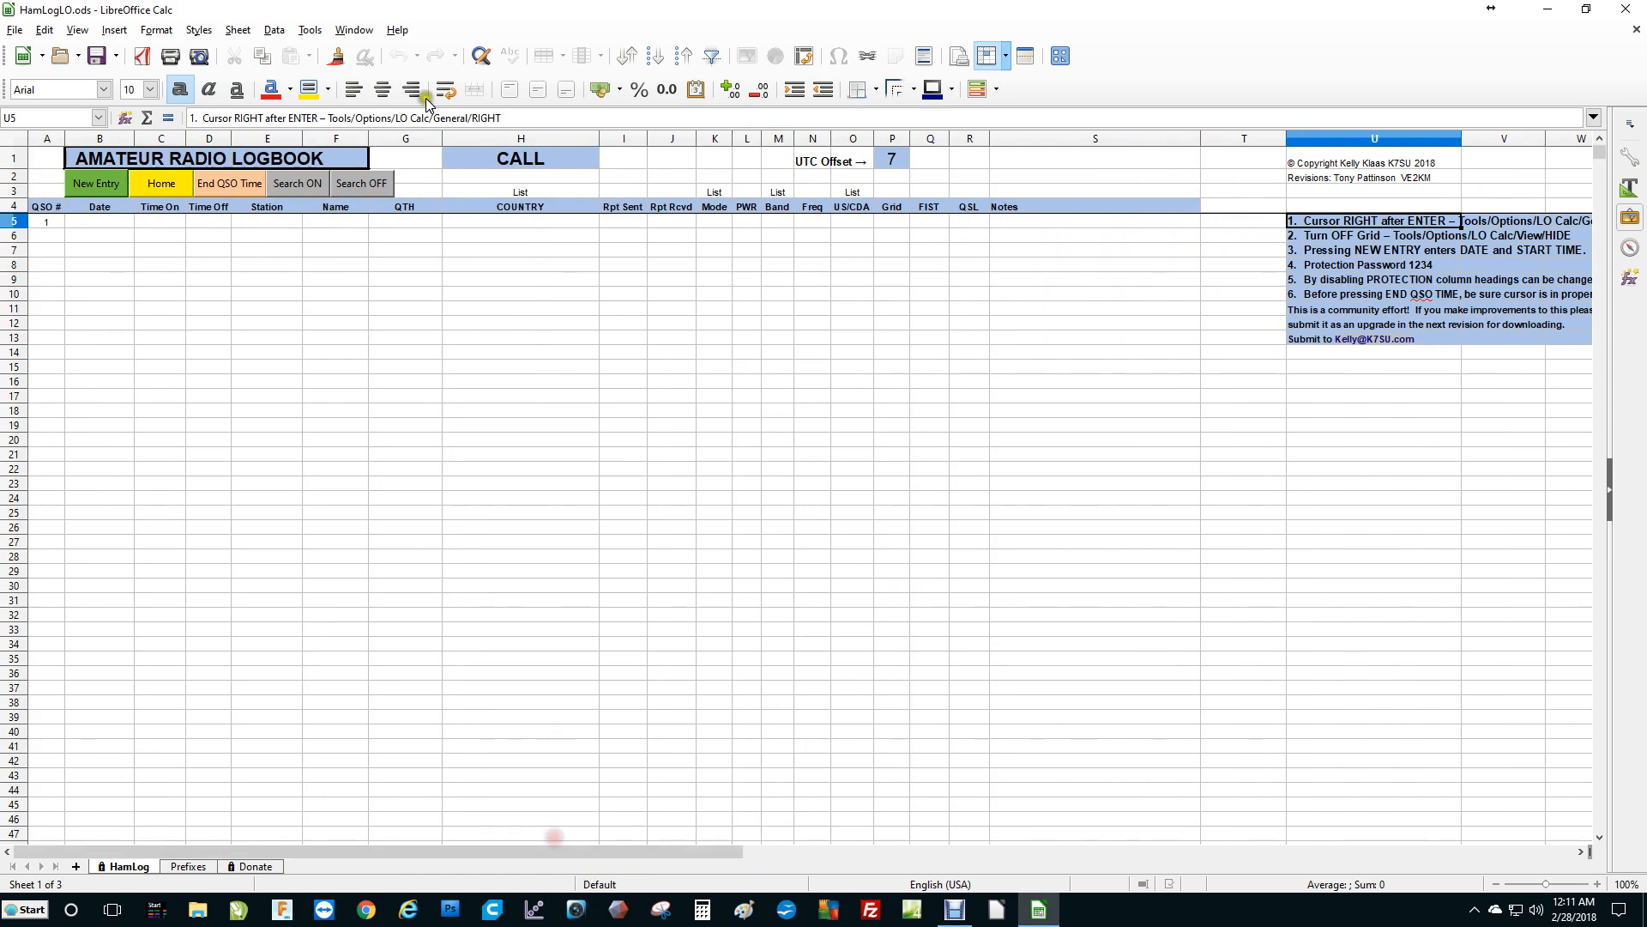
left_click(317, 32)
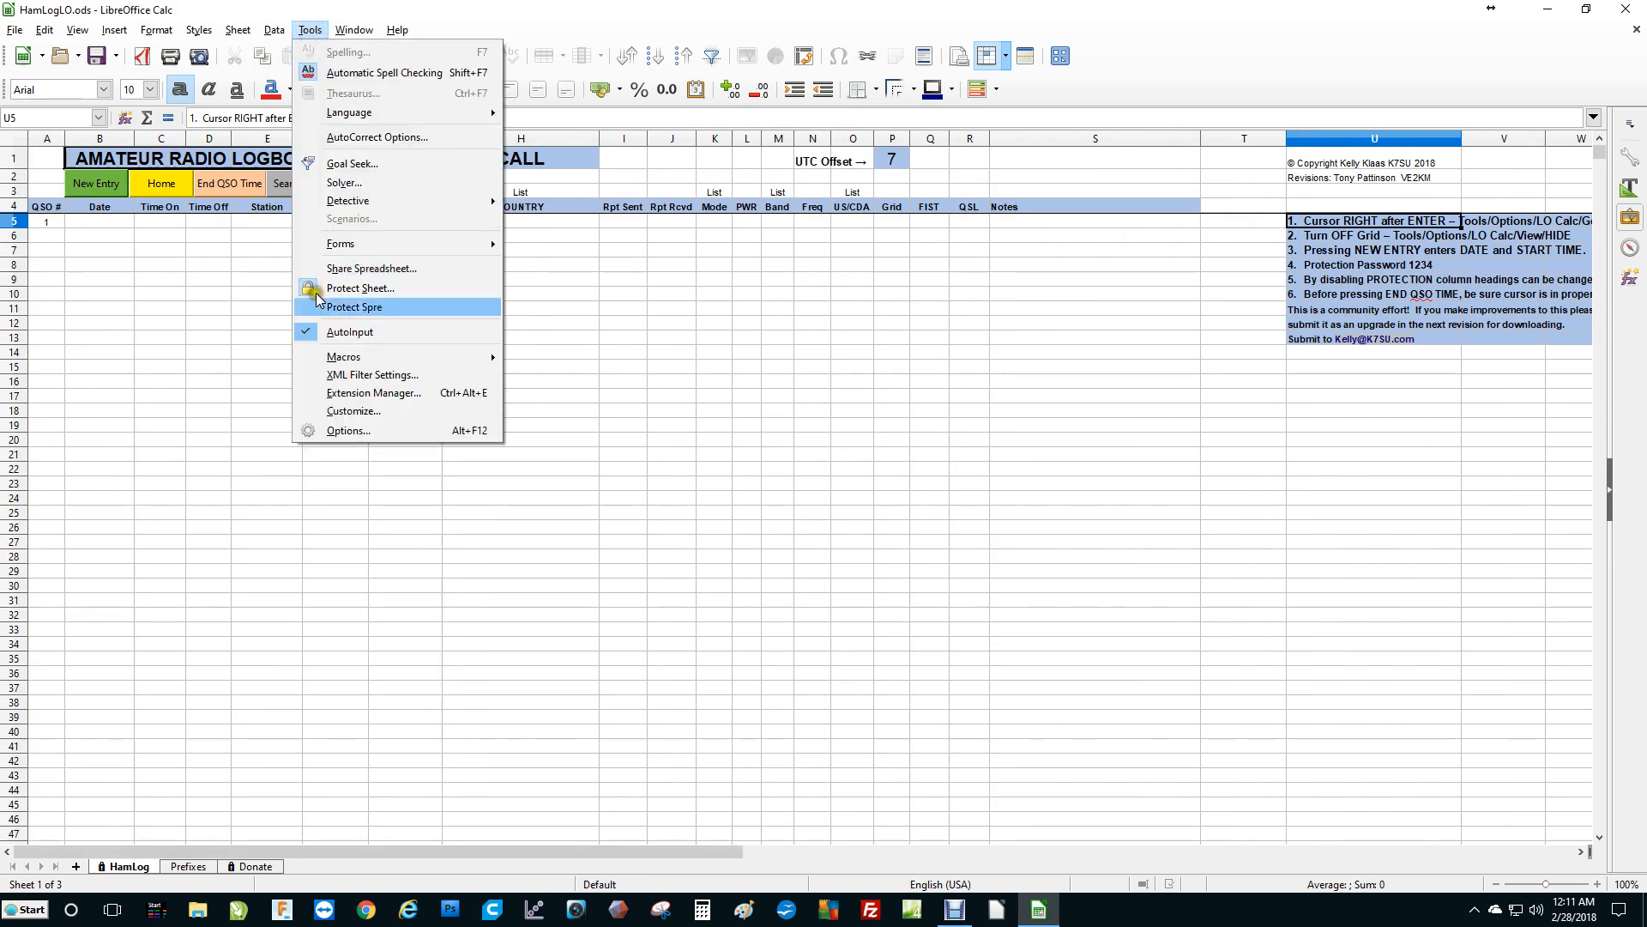
left_click(365, 431)
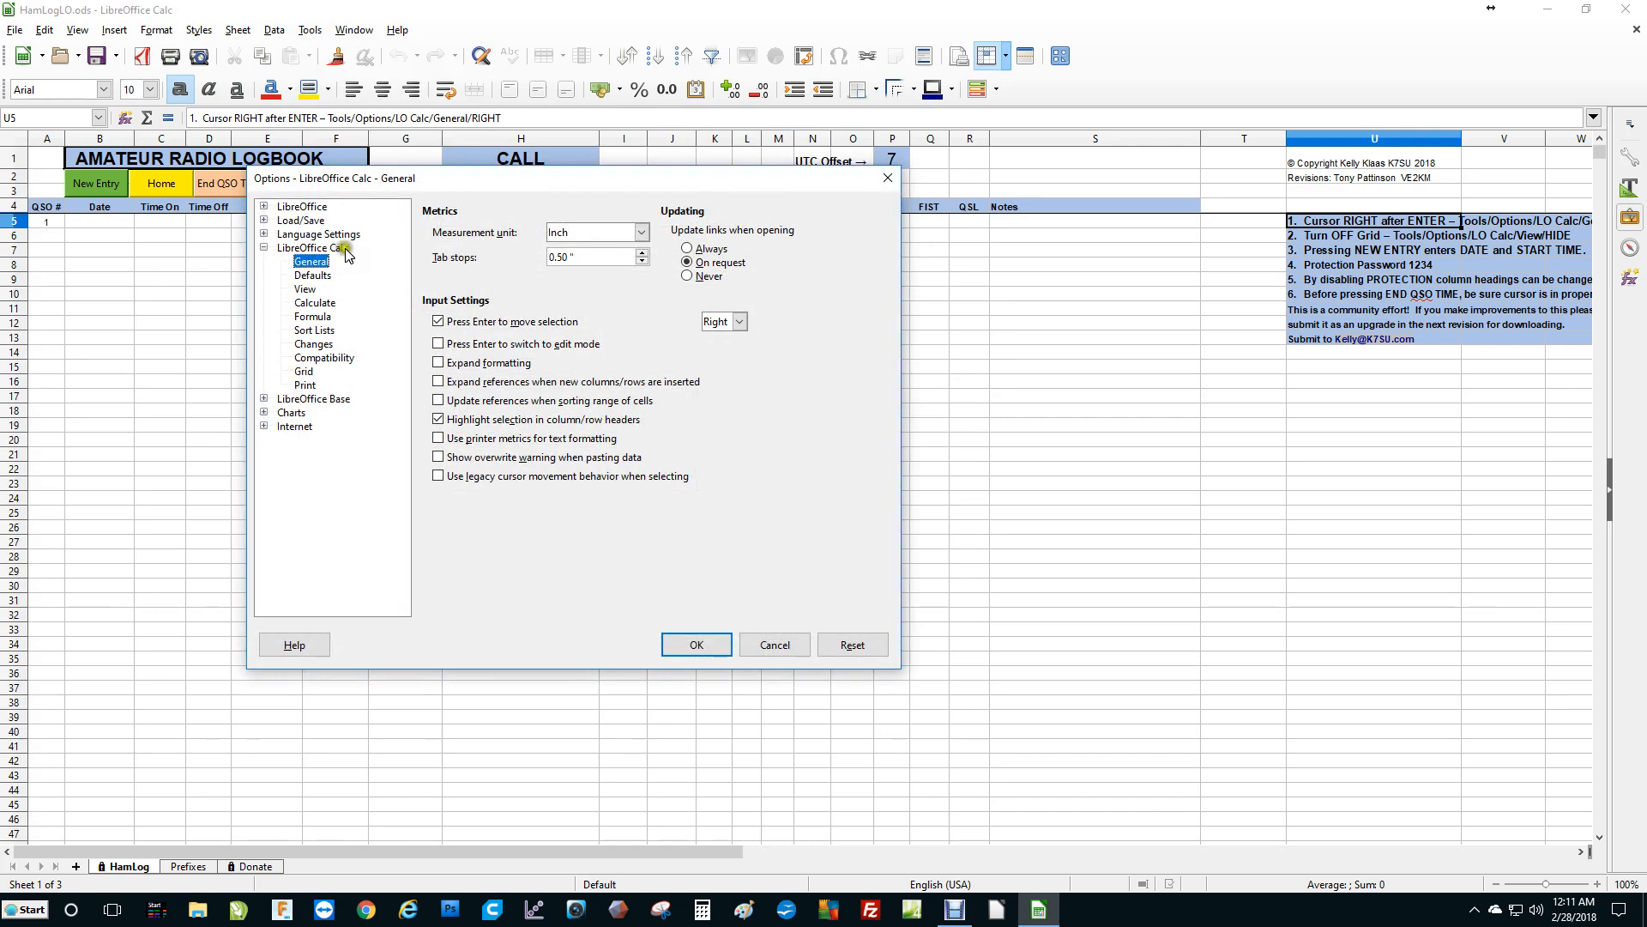
left_click(307, 291)
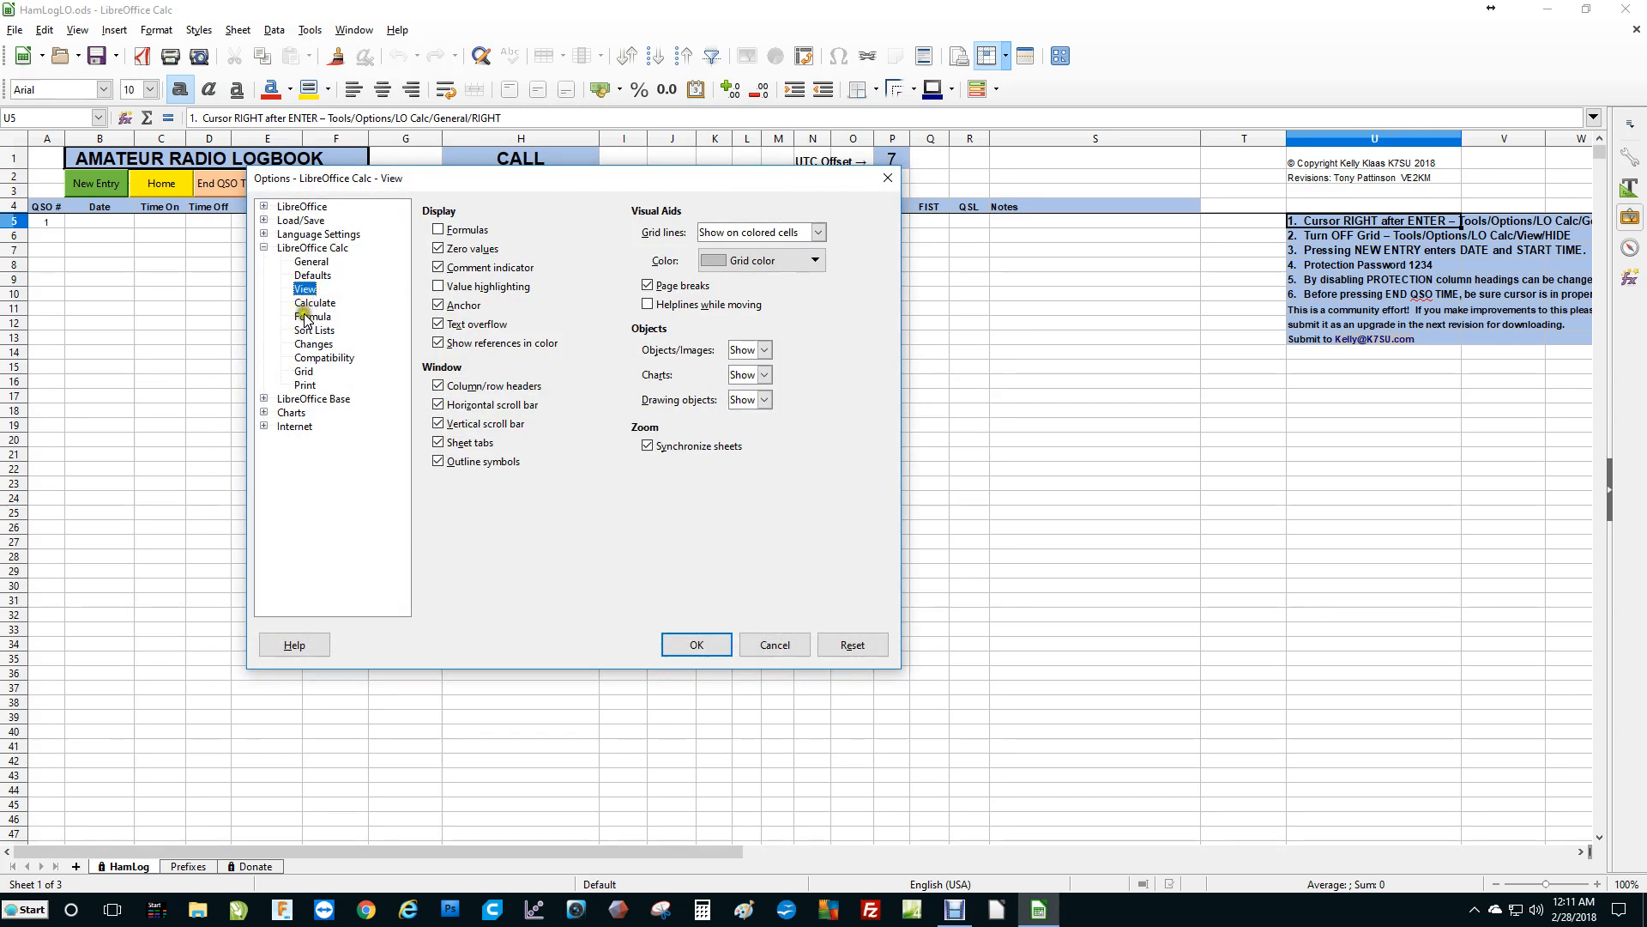
left_click(293, 208)
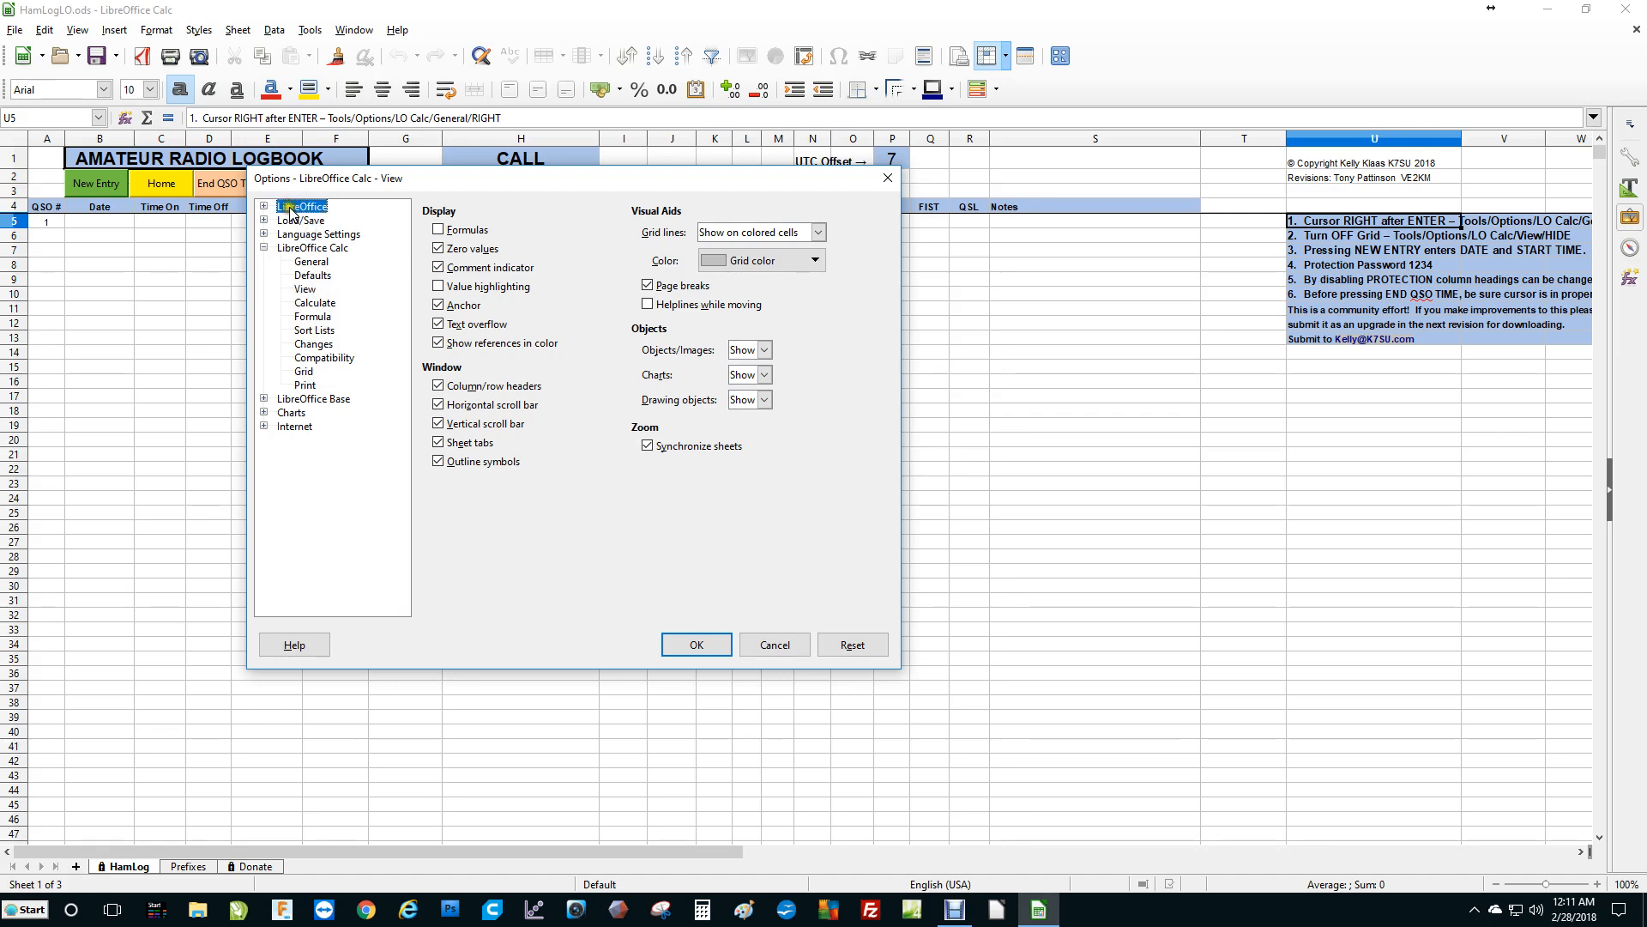
left_click(264, 207)
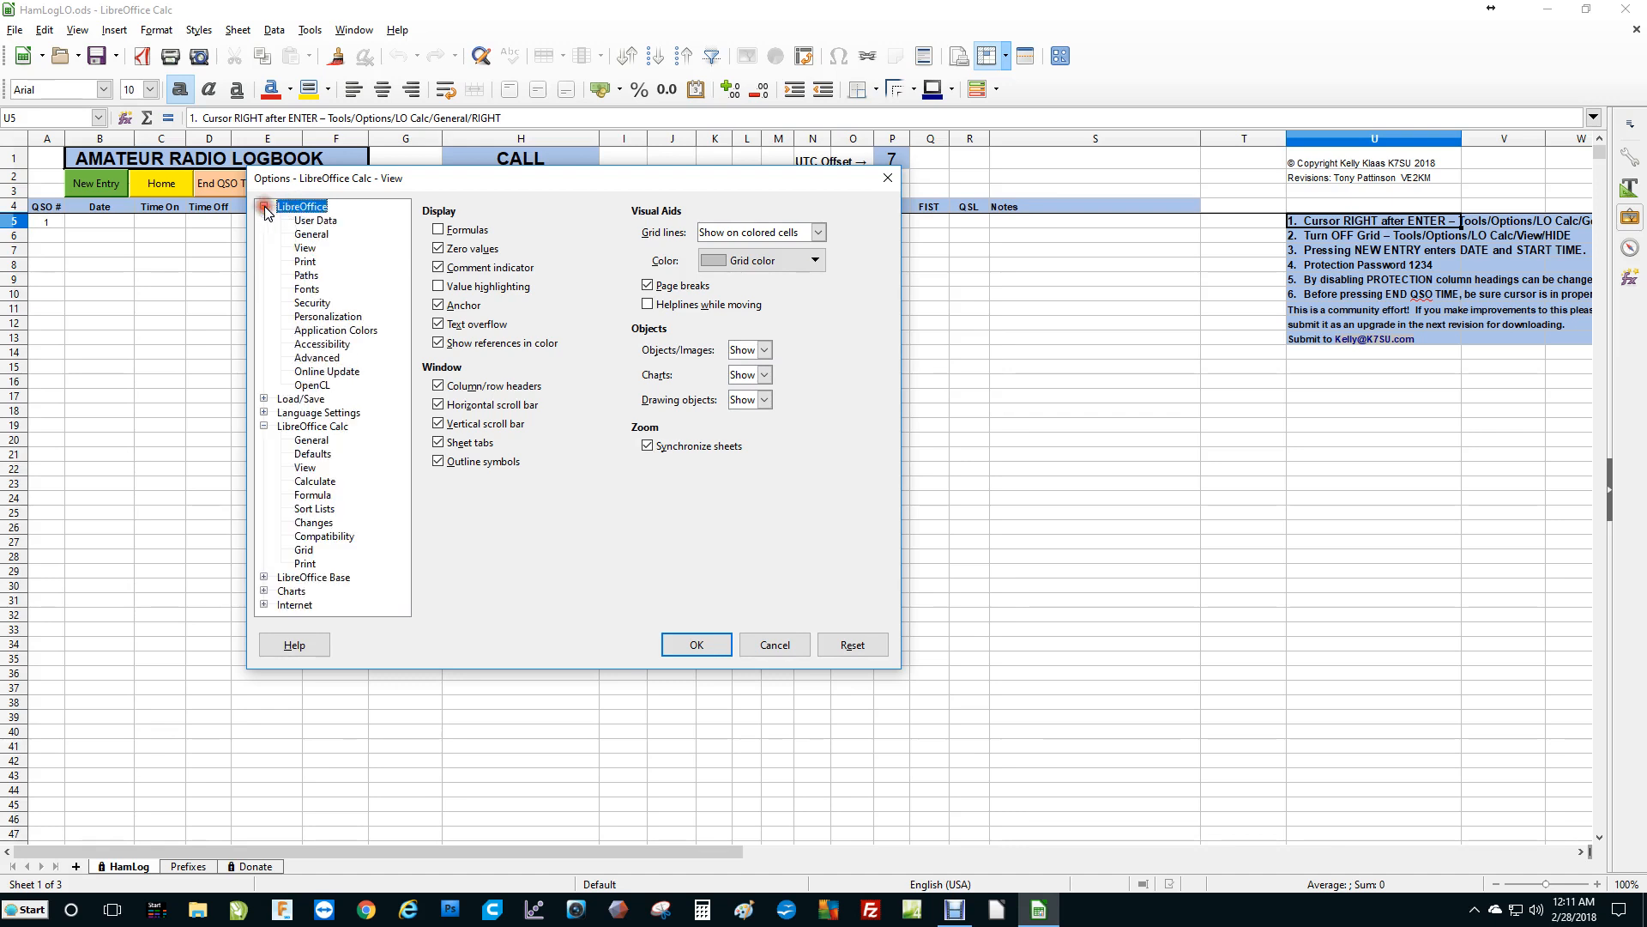
left_click(314, 303)
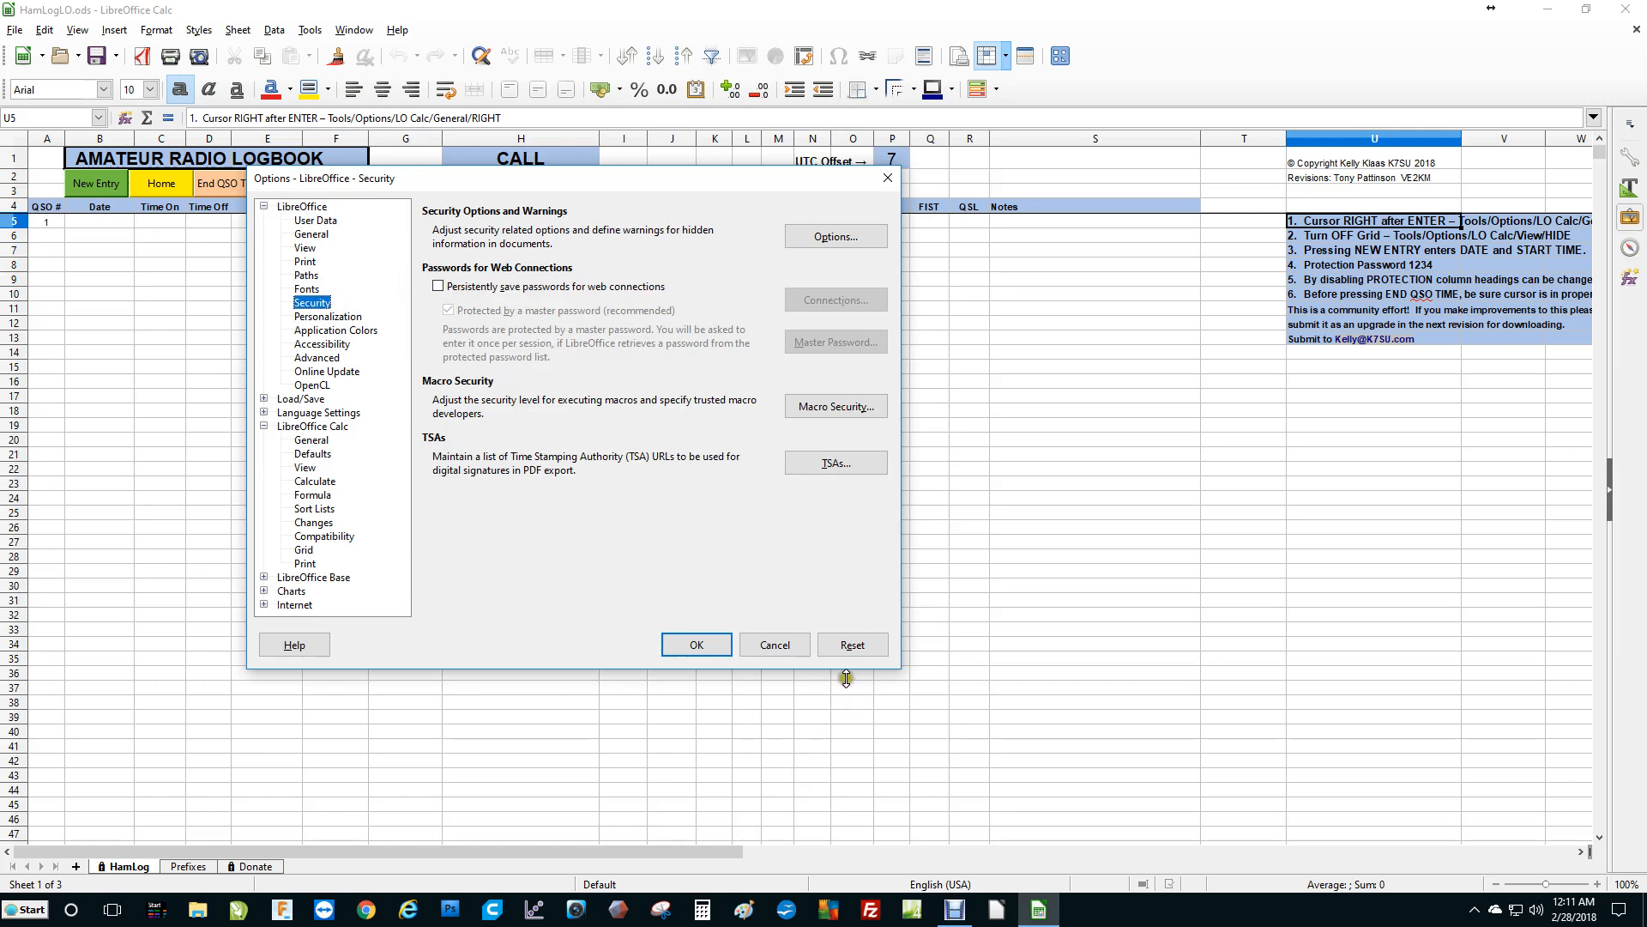
left_click(781, 646)
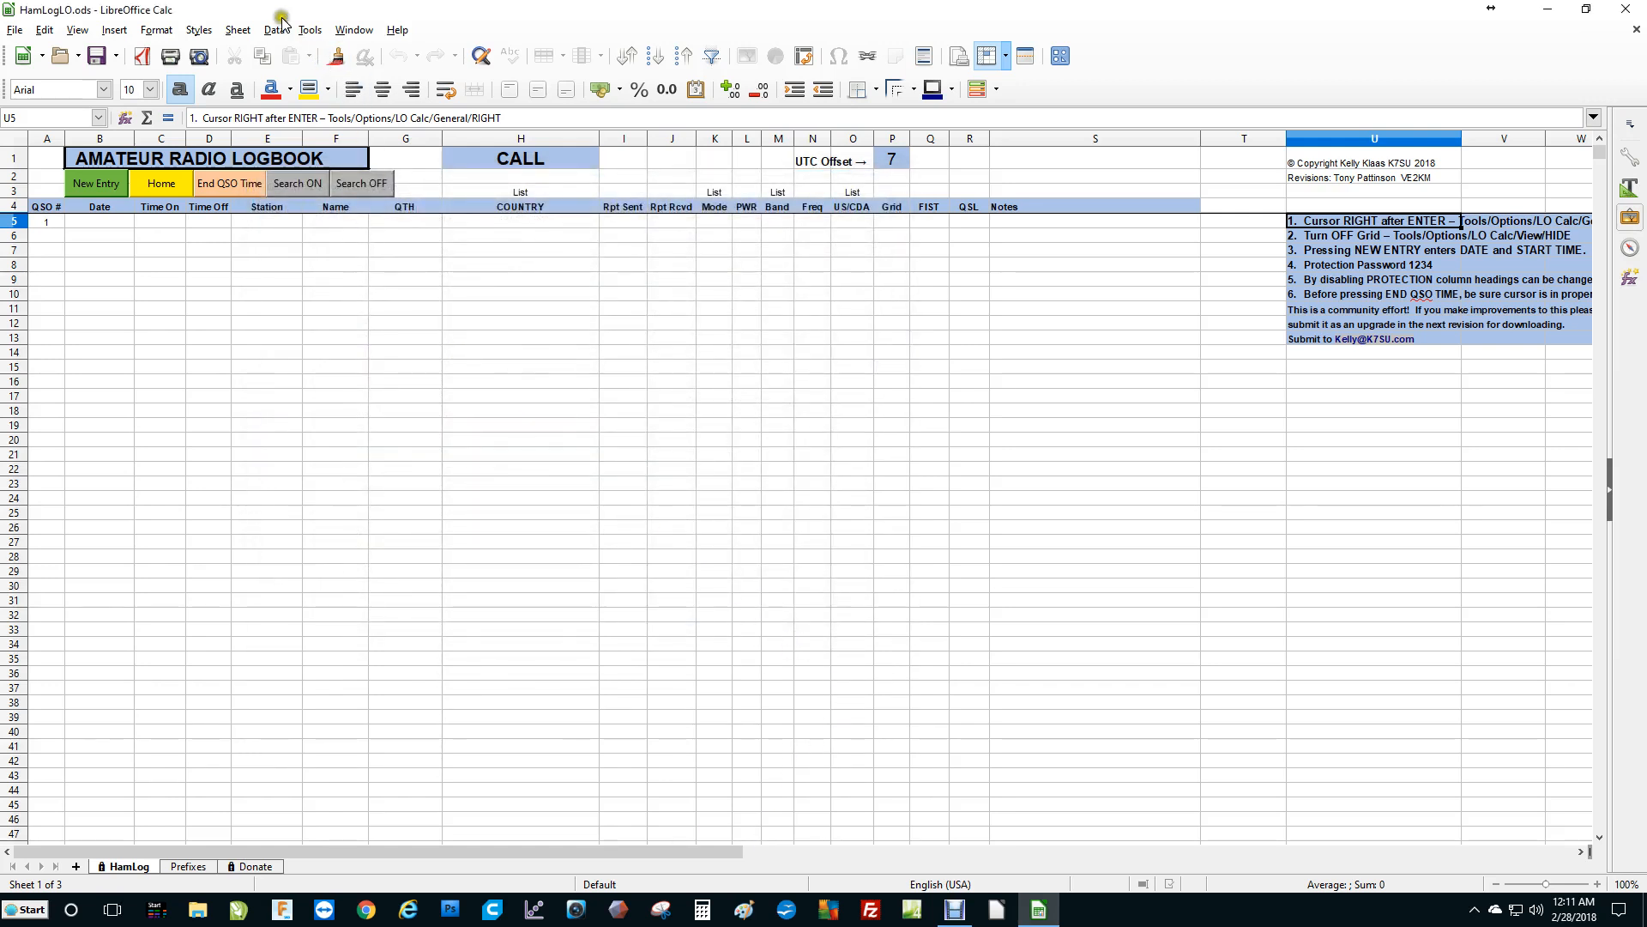
Inspect the macro security level in the options, cancelling both dialogs without changes.
left_click(309, 29)
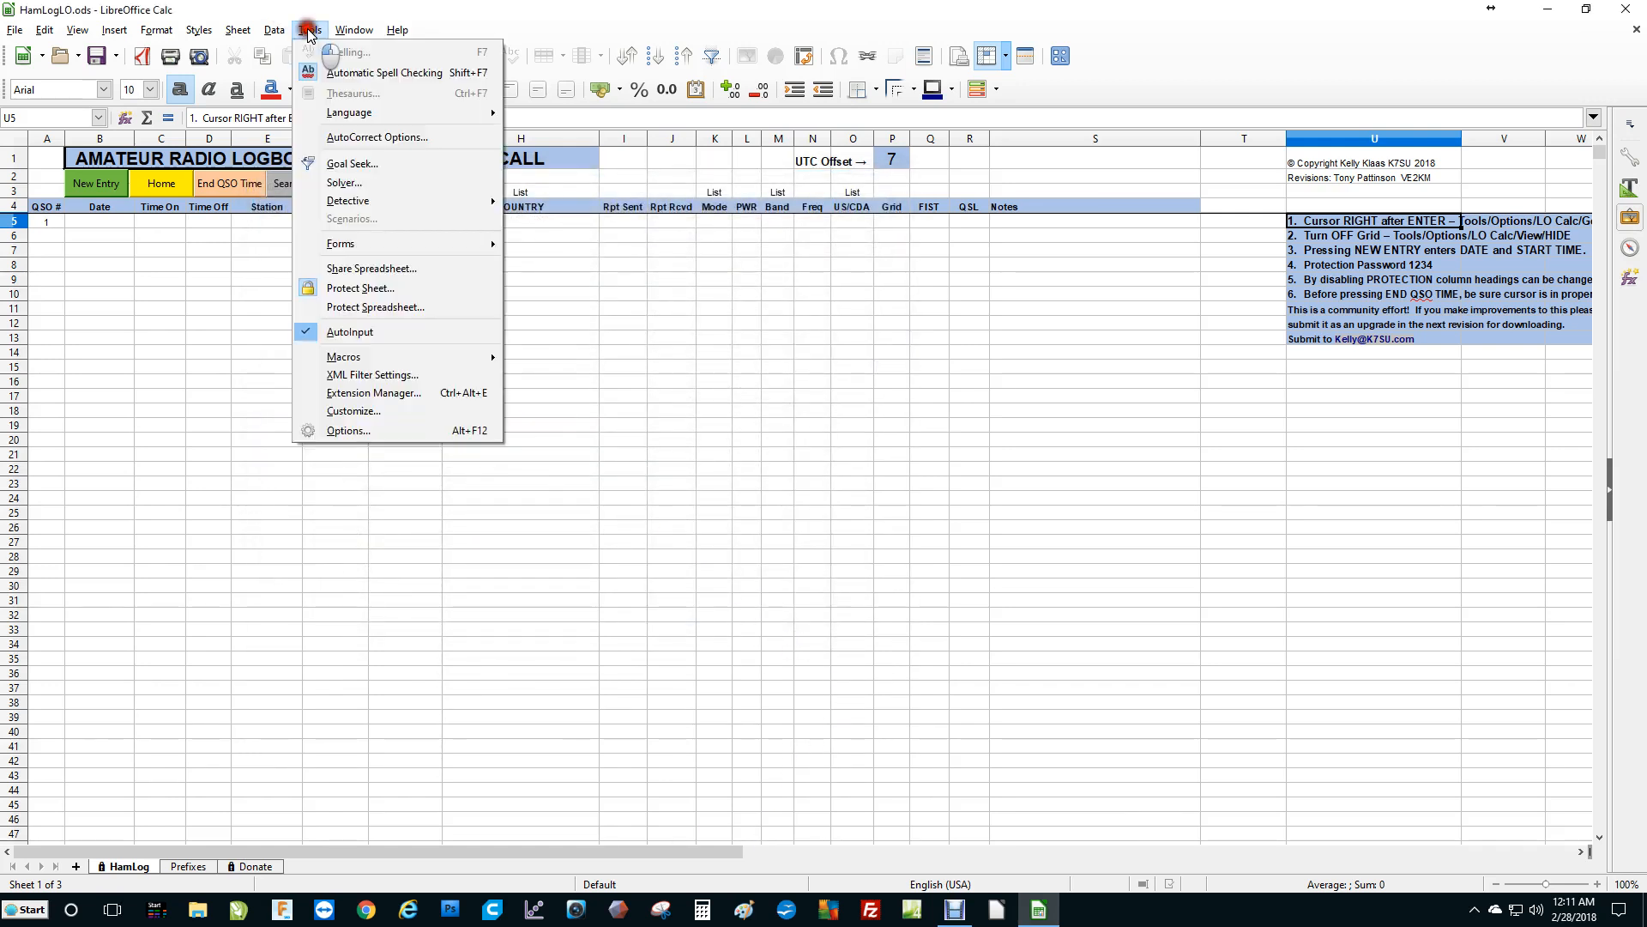
left_click(380, 430)
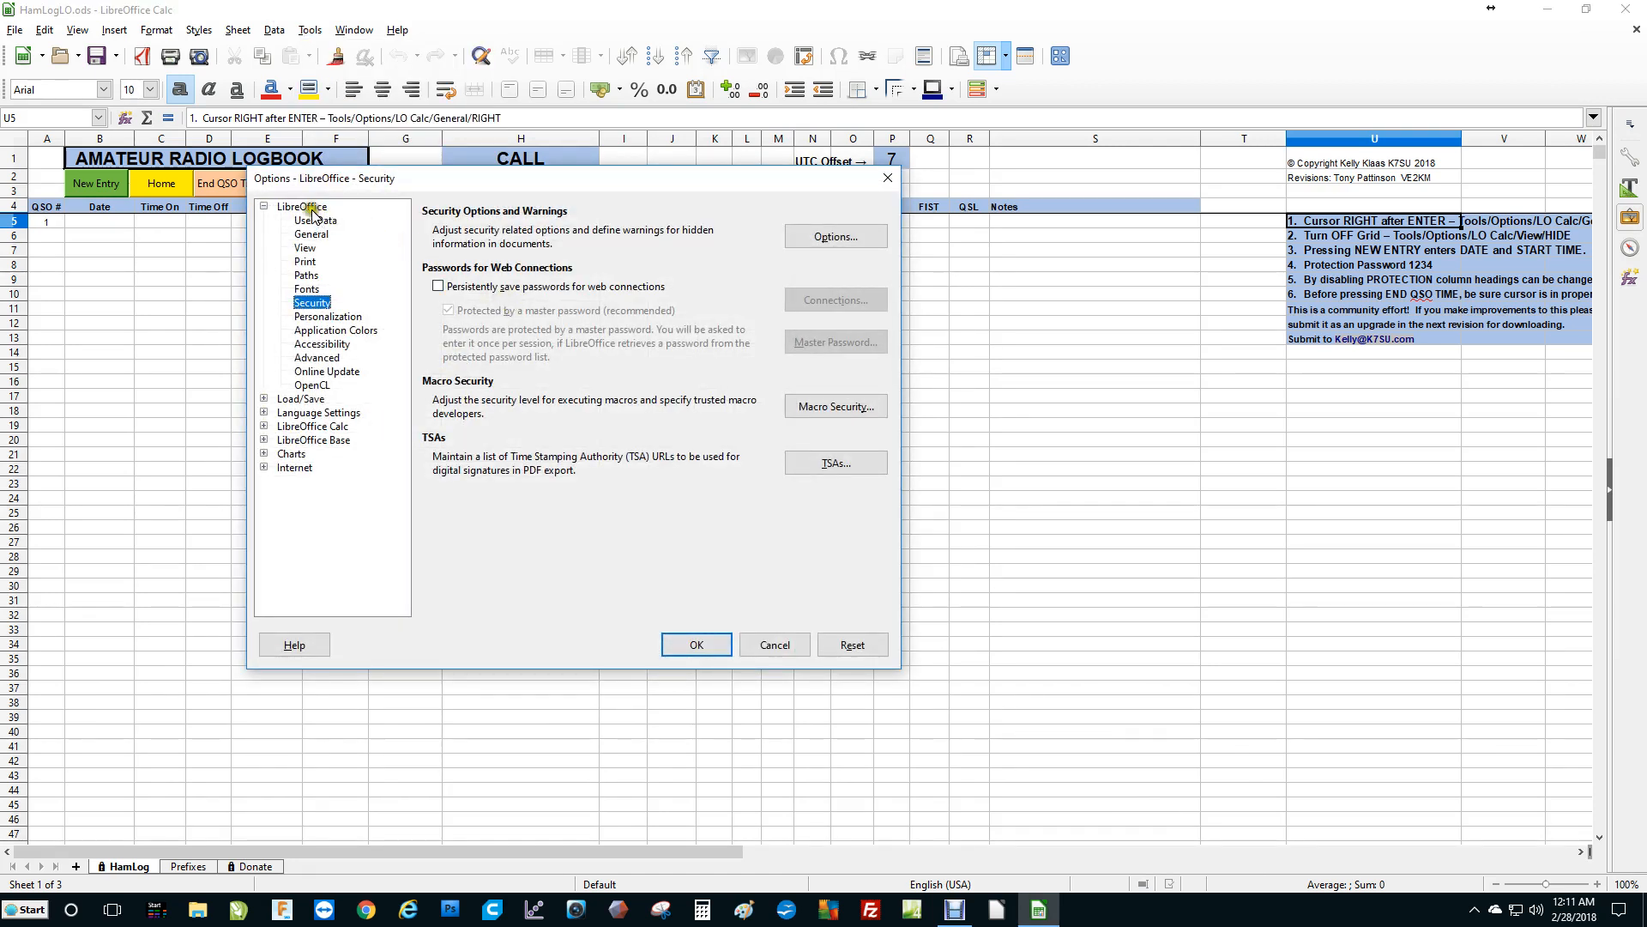
left_click(279, 210)
left_click(265, 206)
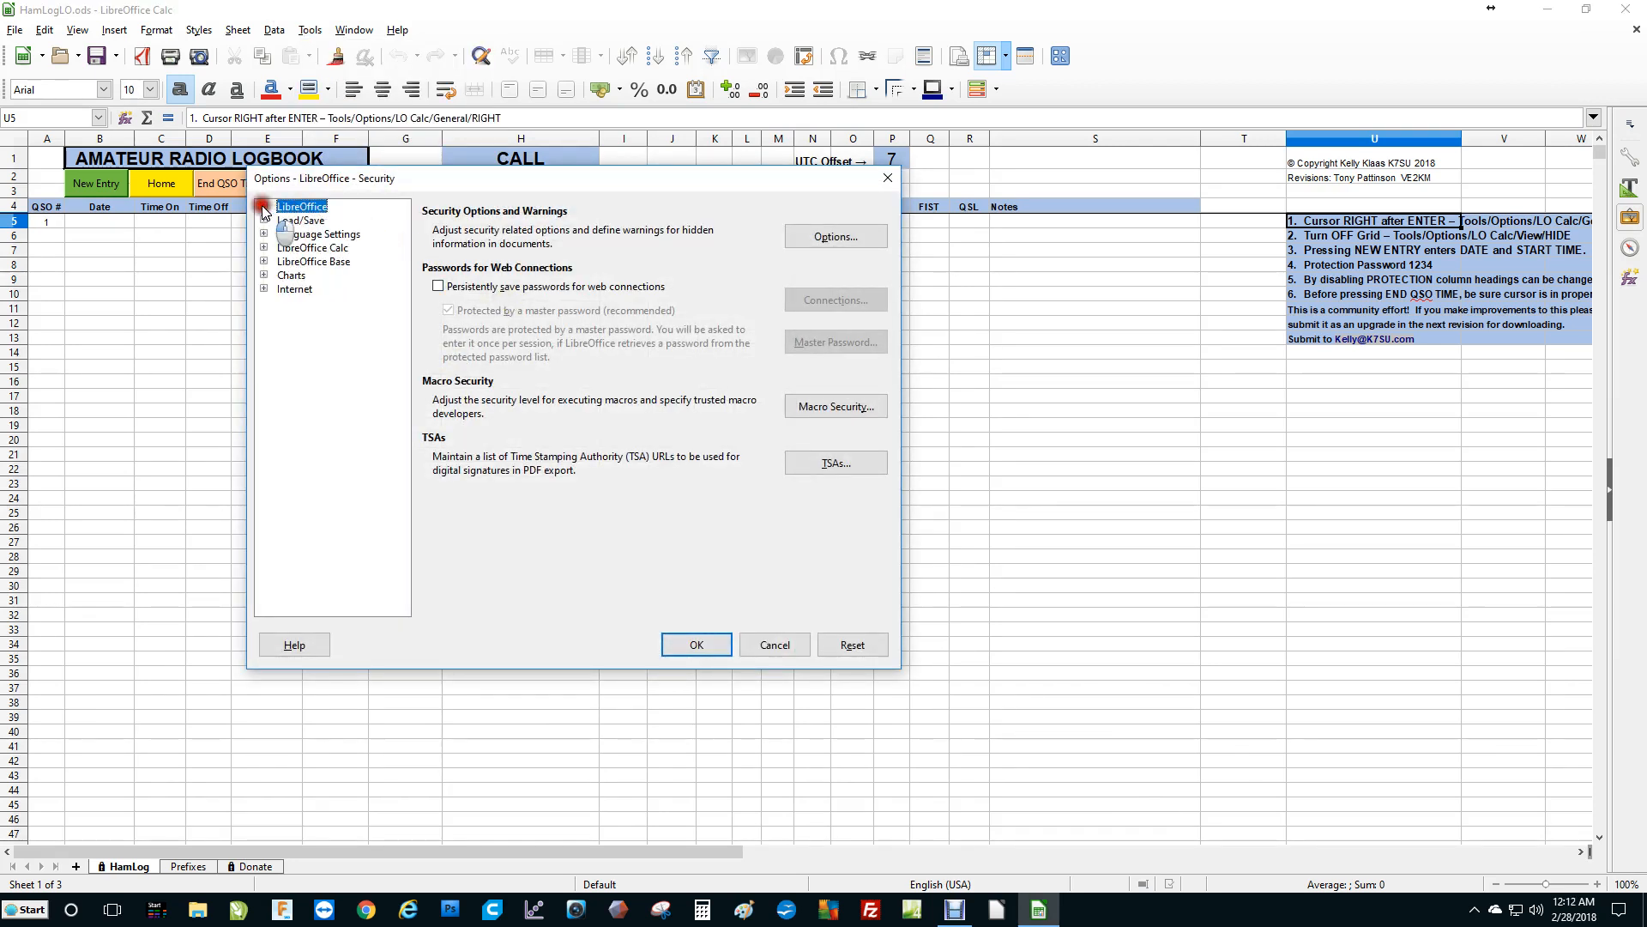
left_click(265, 207)
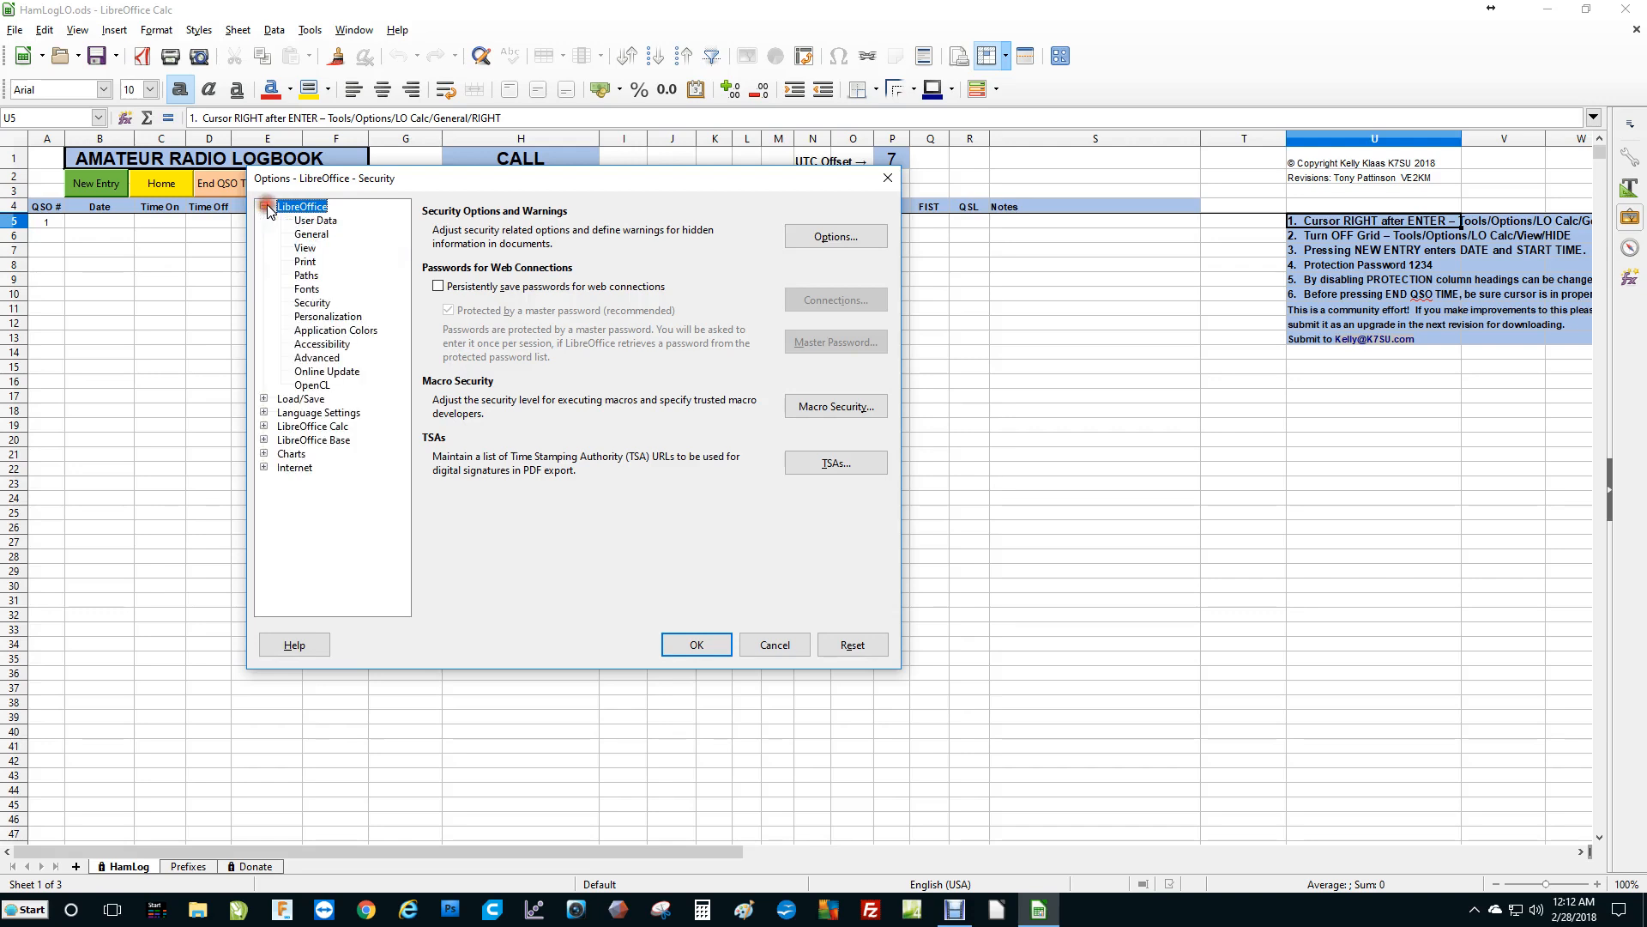
left_click(311, 303)
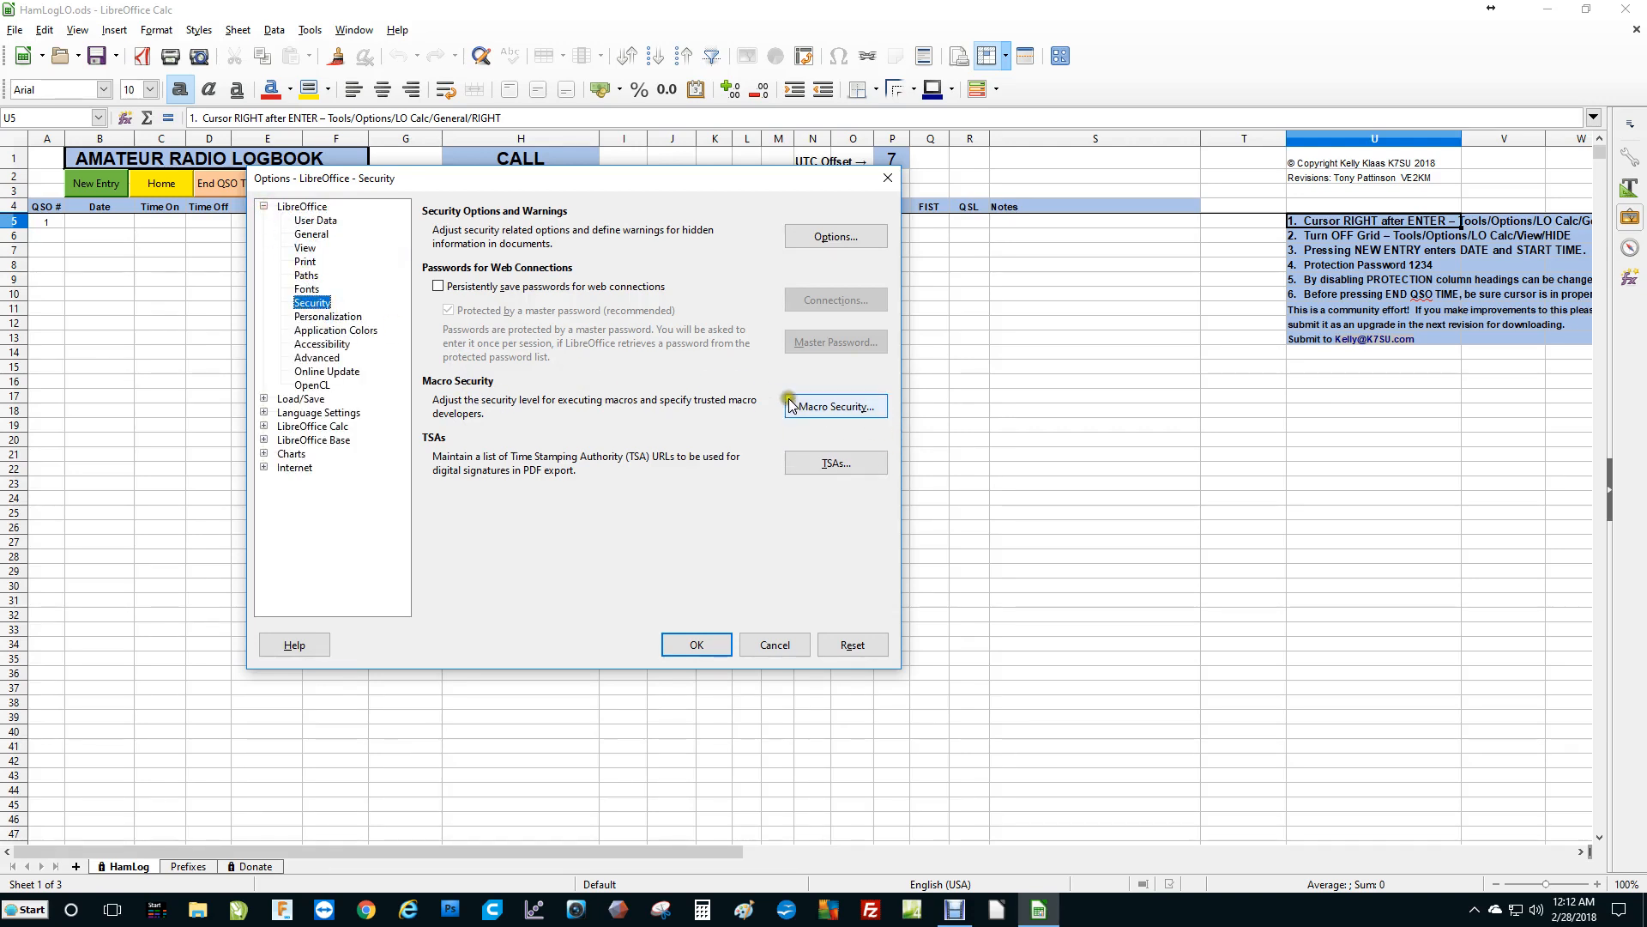
left_click(831, 408)
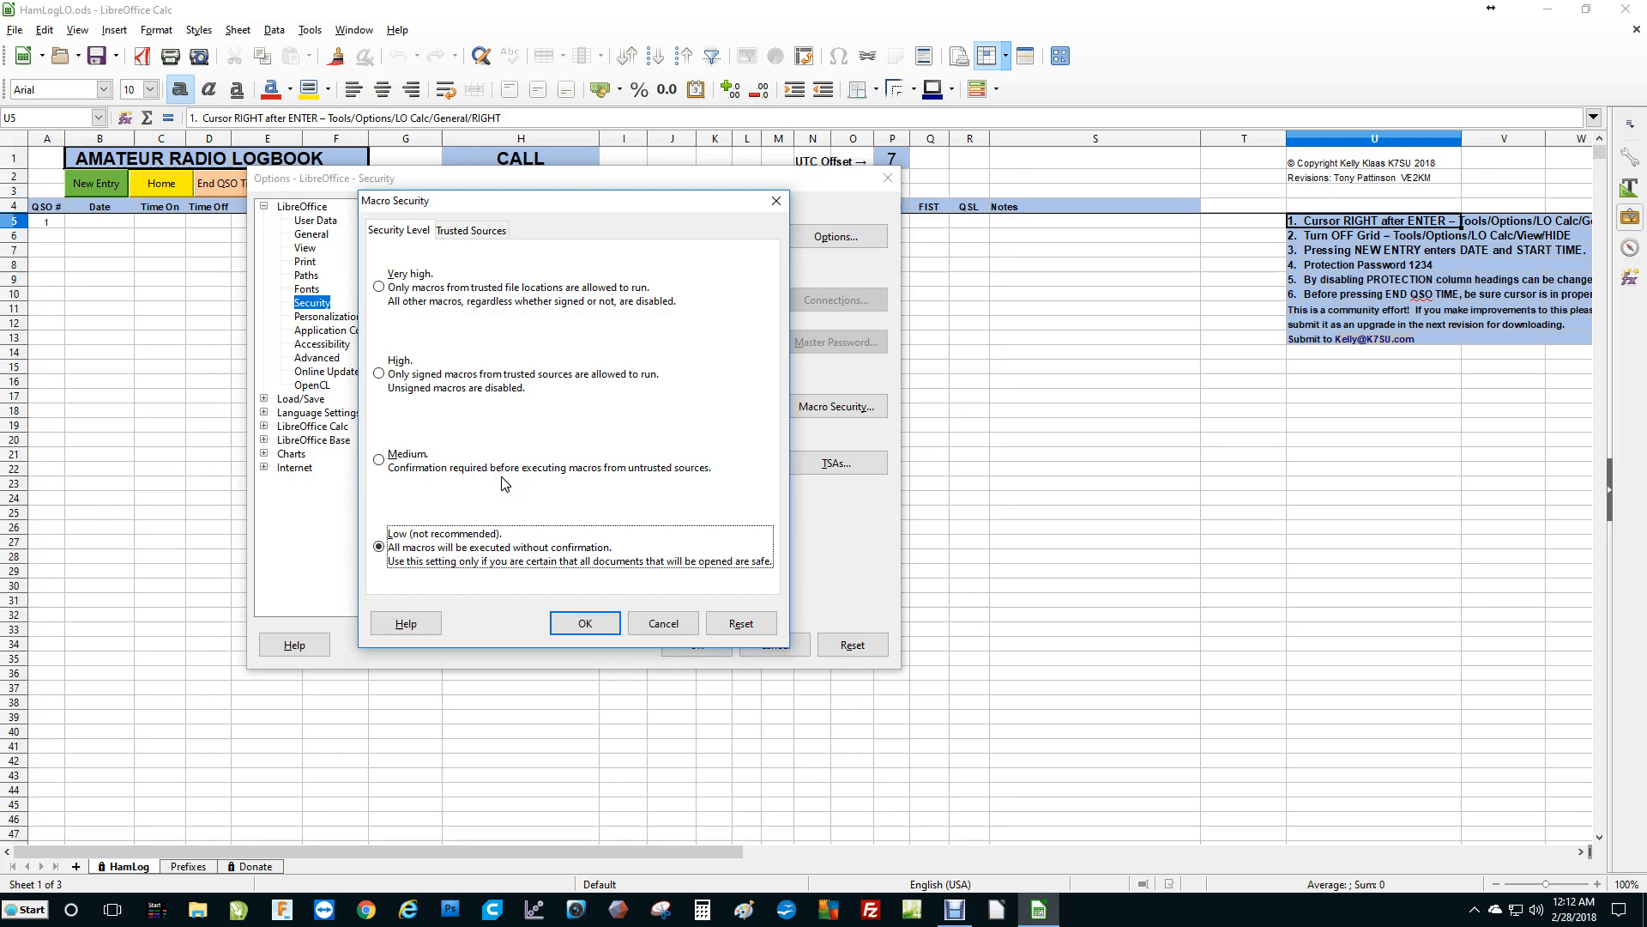
left_click(598, 621)
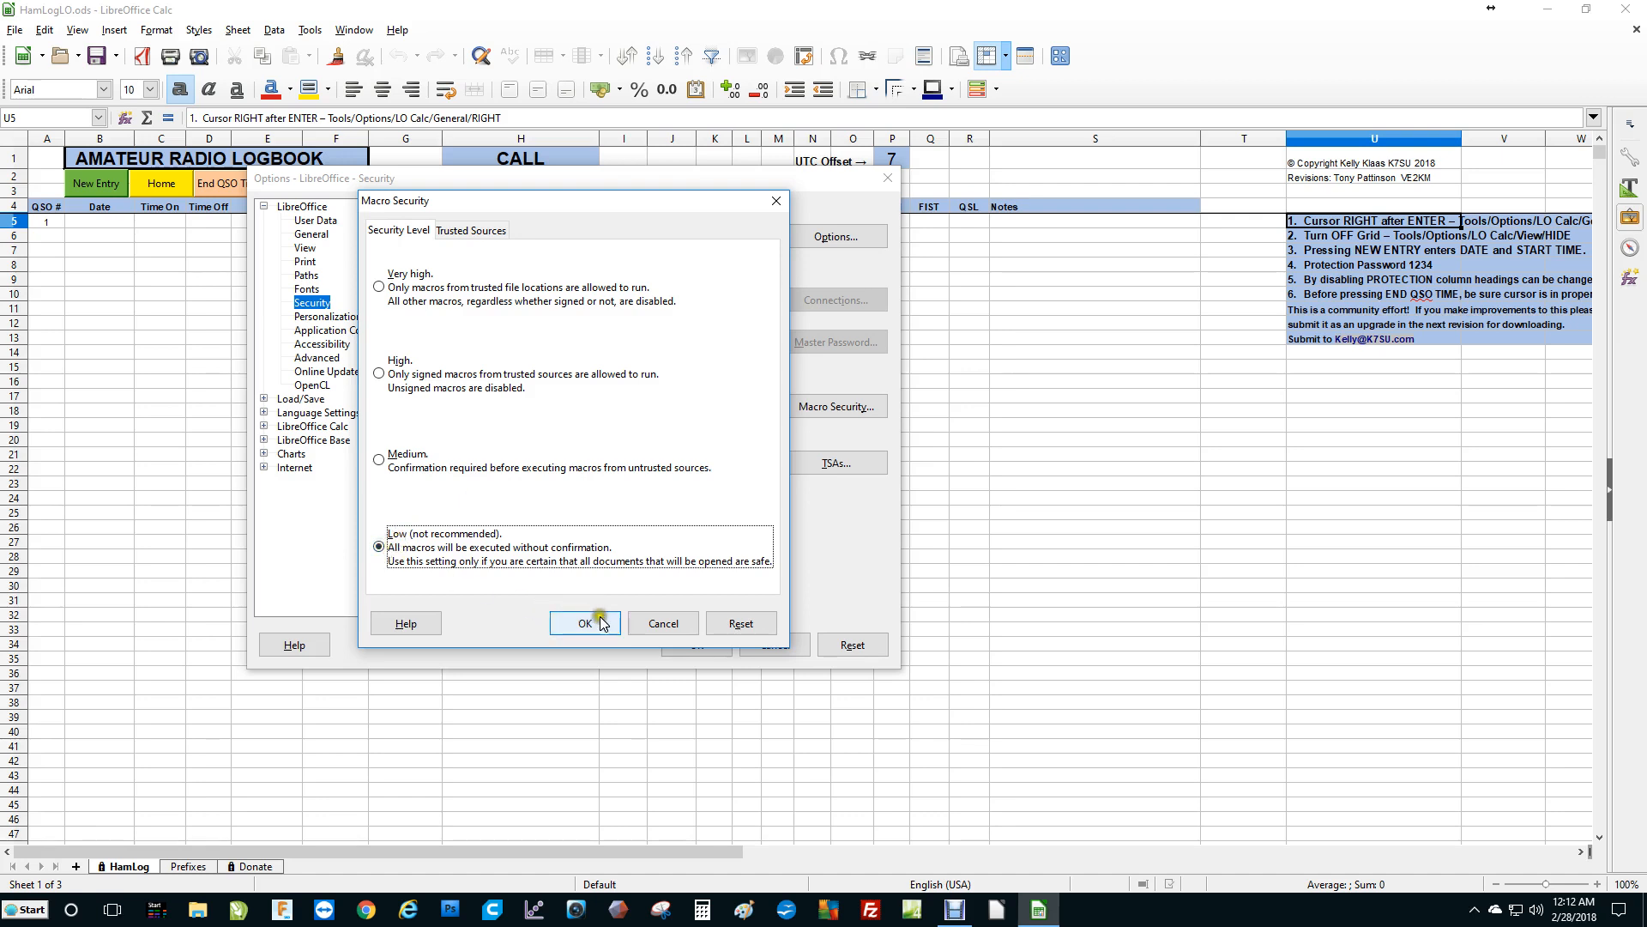
left_click(658, 625)
left_click(661, 624)
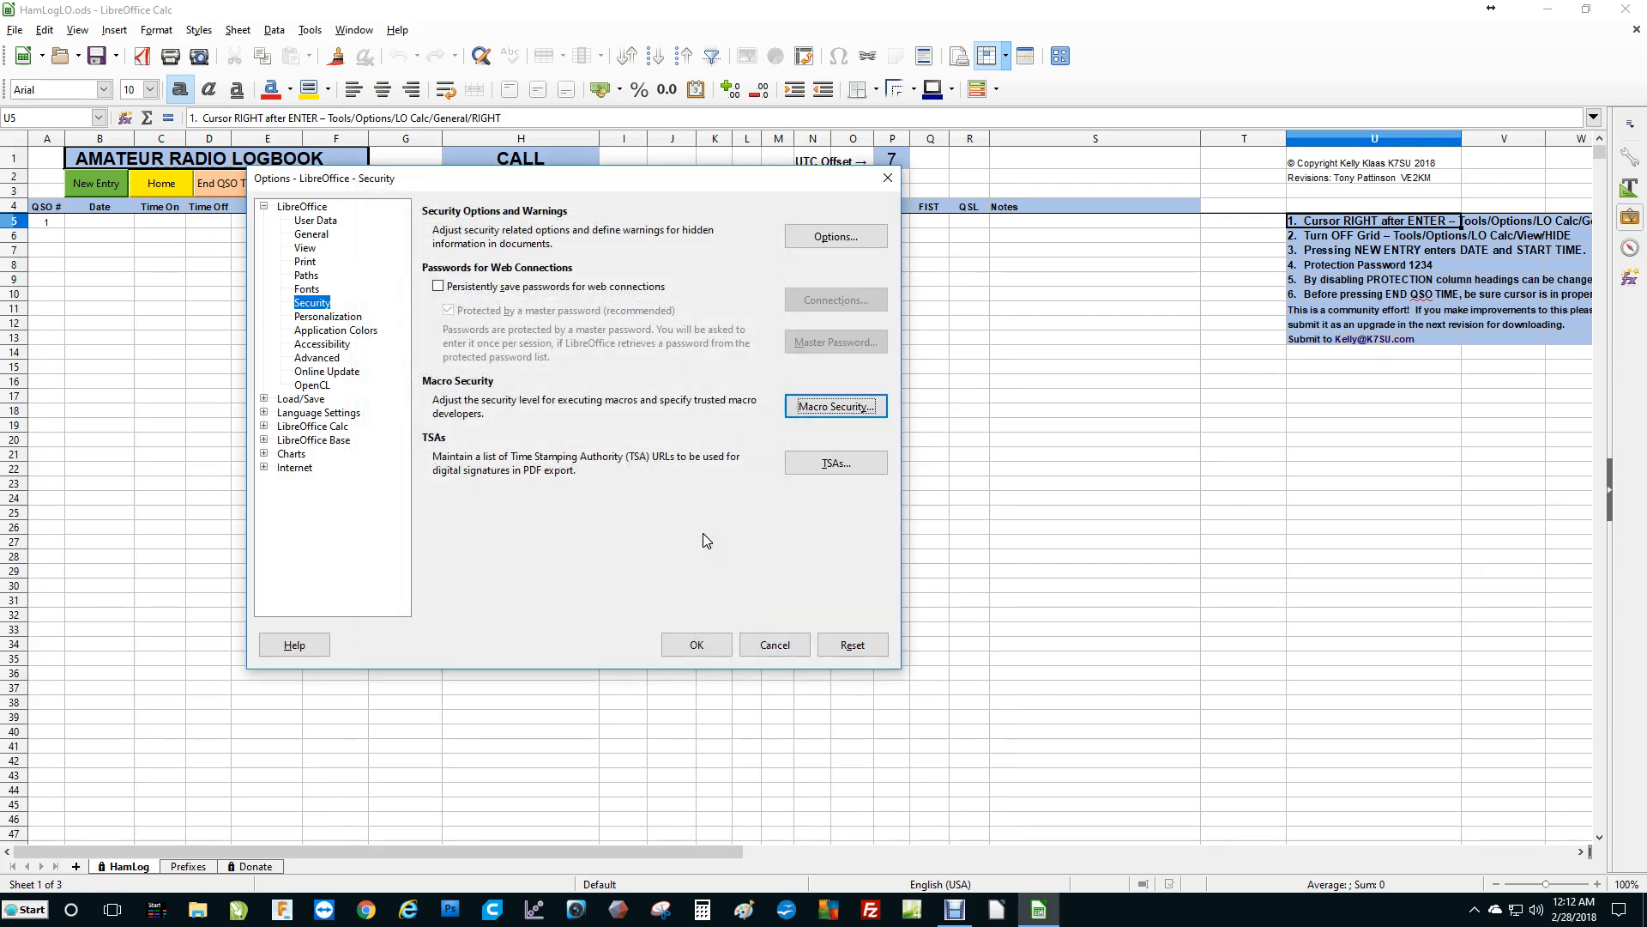
left_click(776, 646)
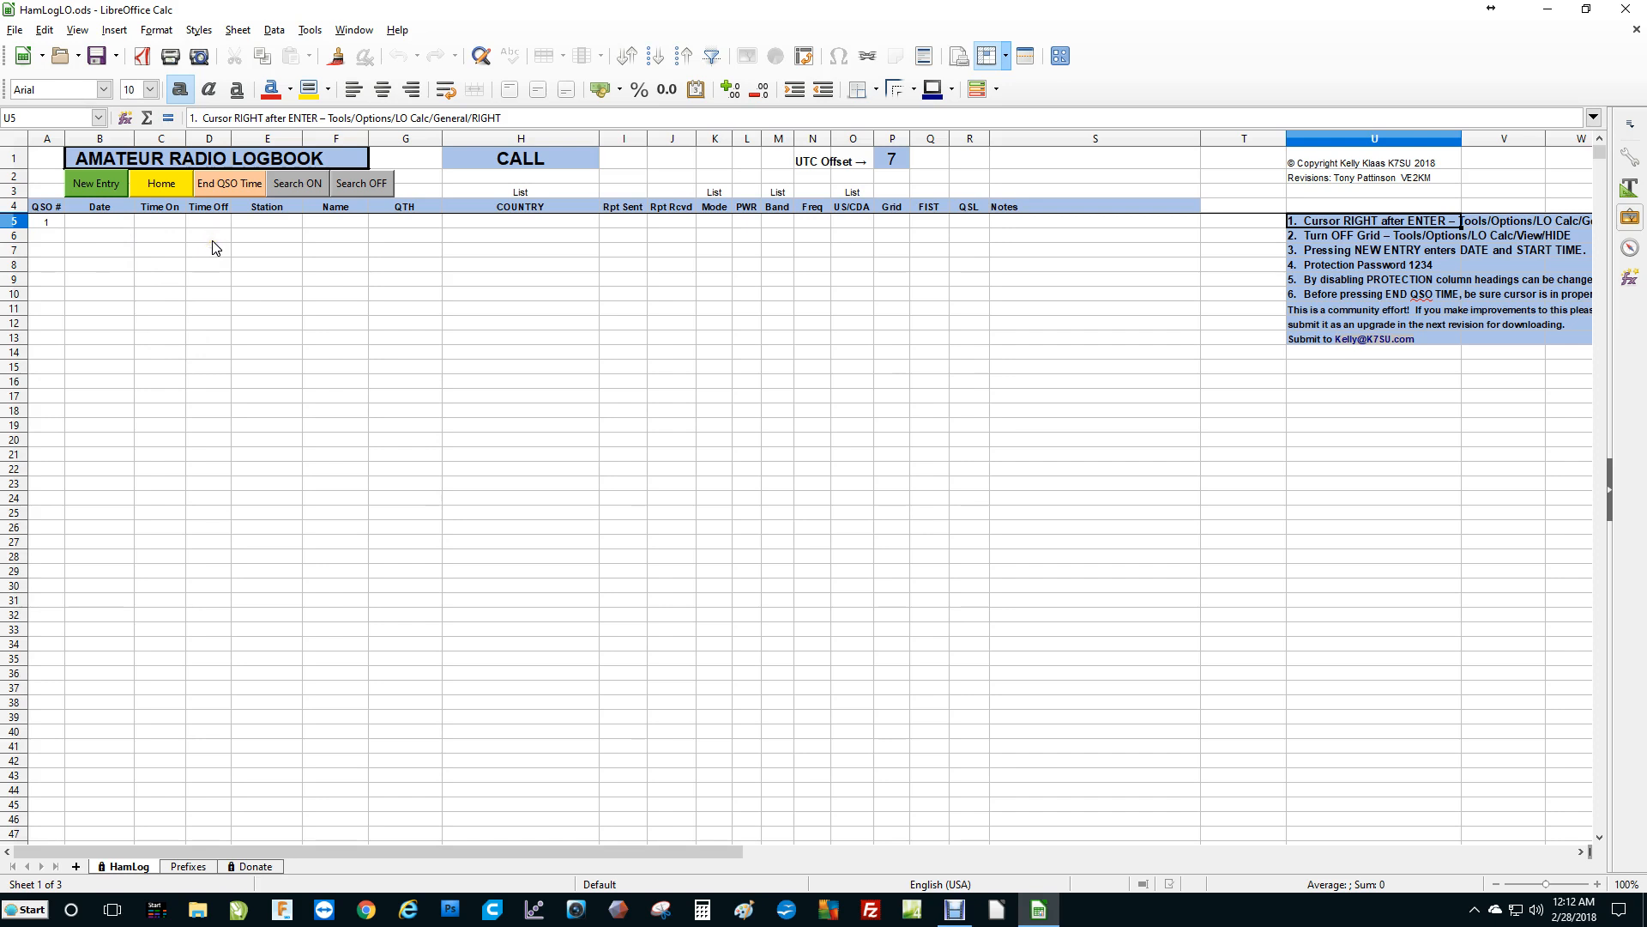
Enter the operator's own call sign in the CALL cell of the logbook header.
left_click(509, 165)
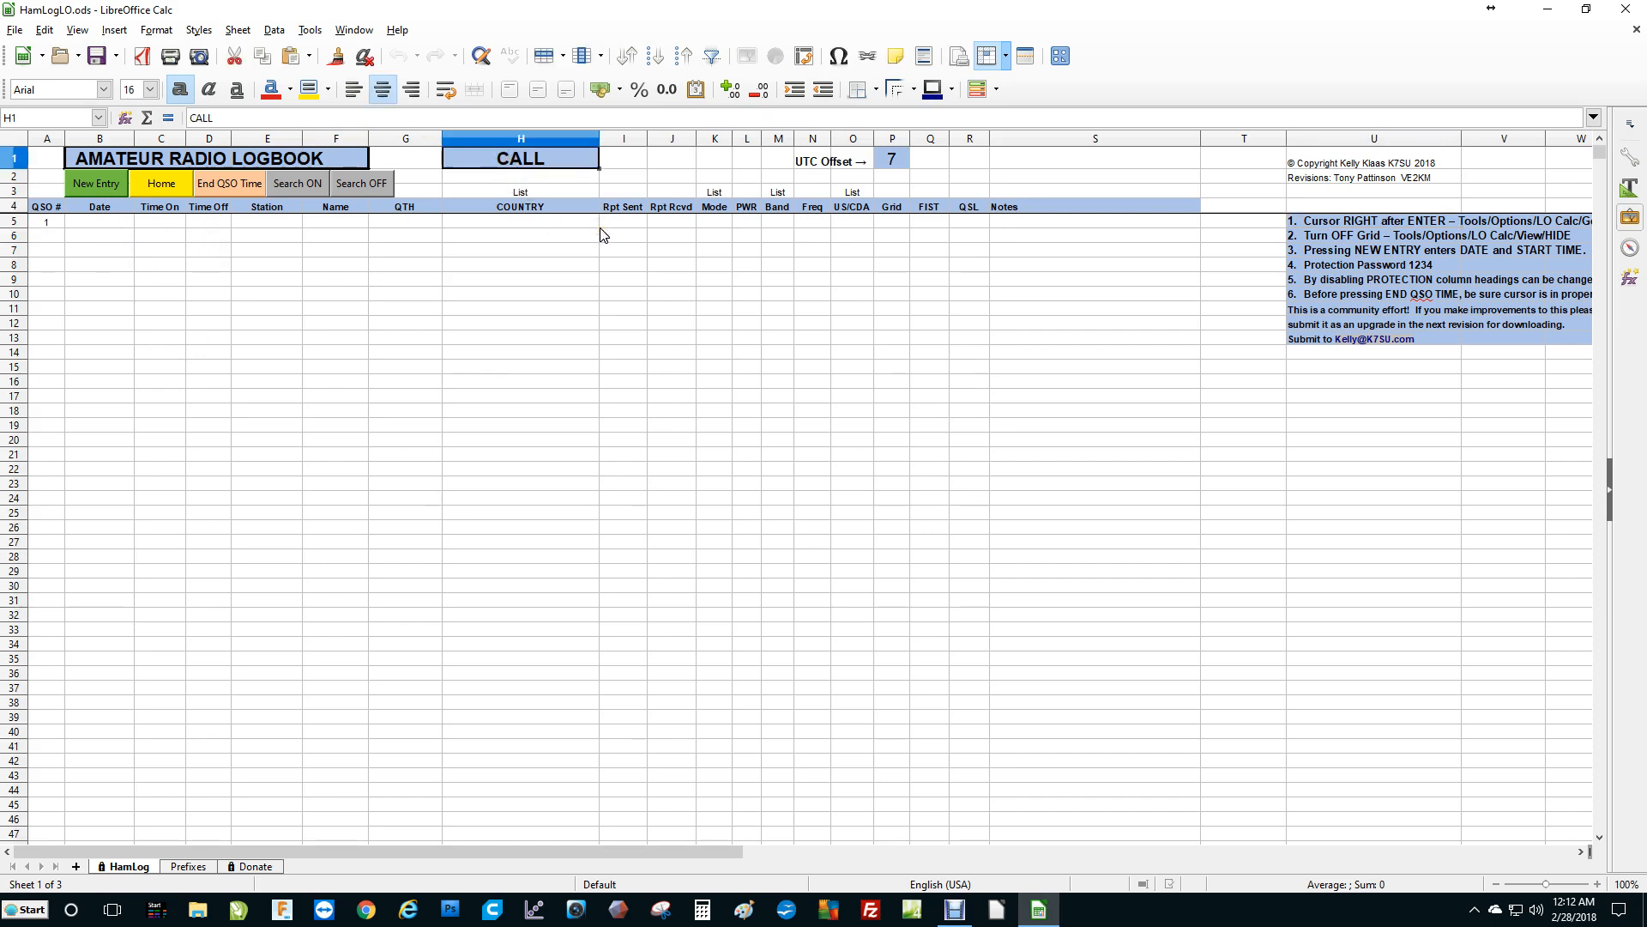
type("K7S")
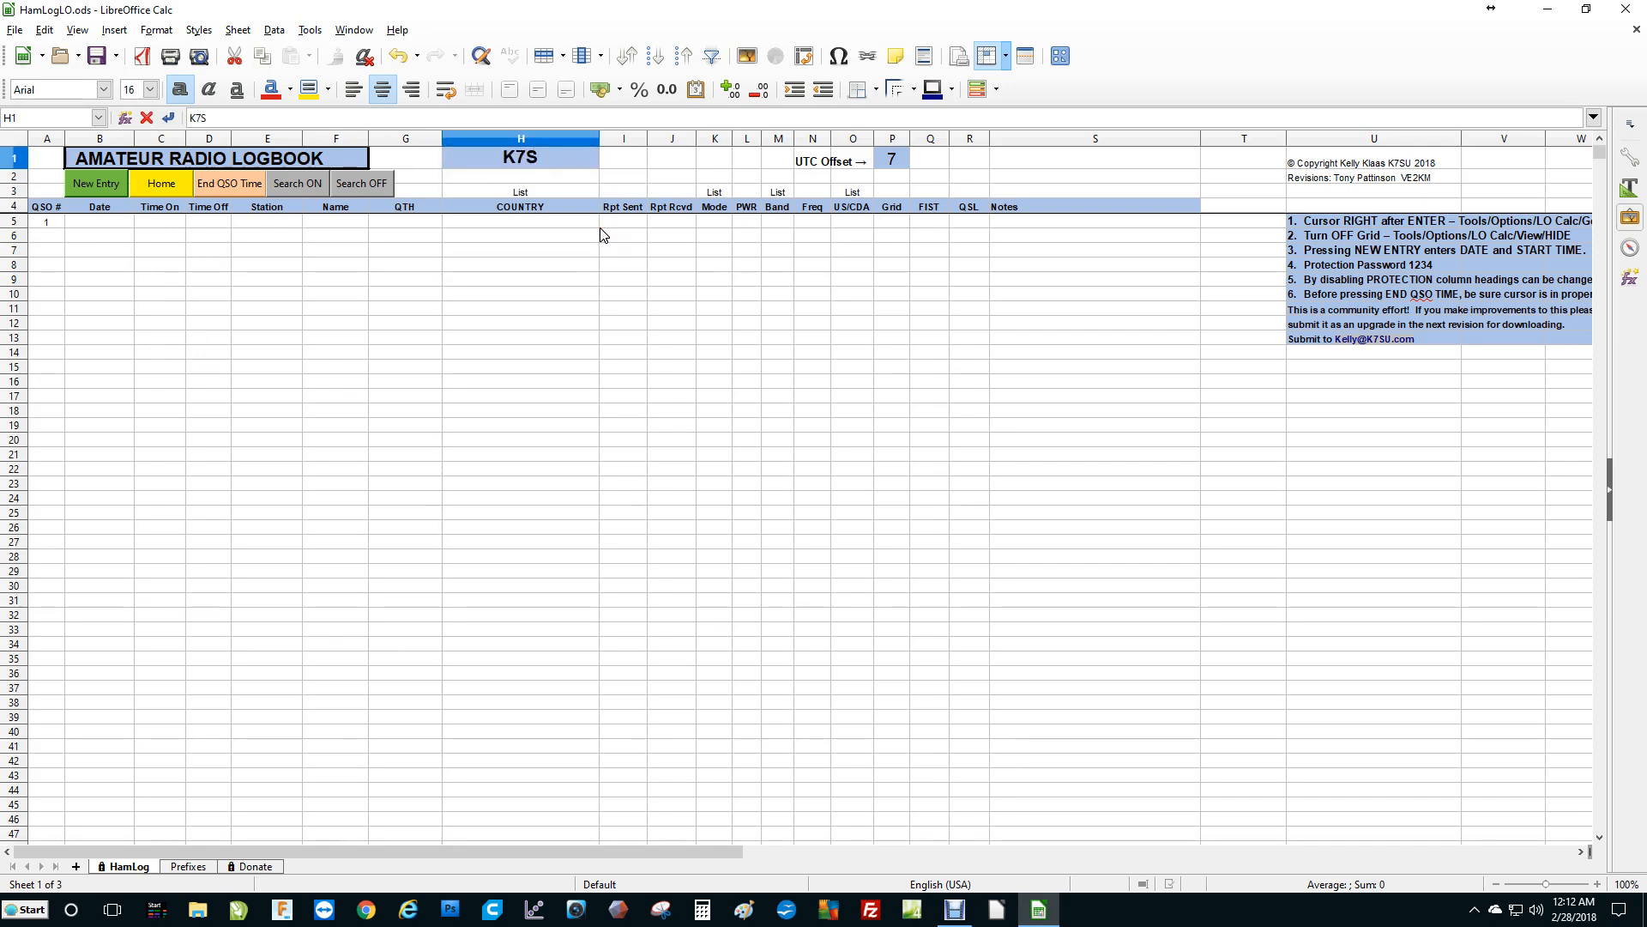
type("U")
key("Return")
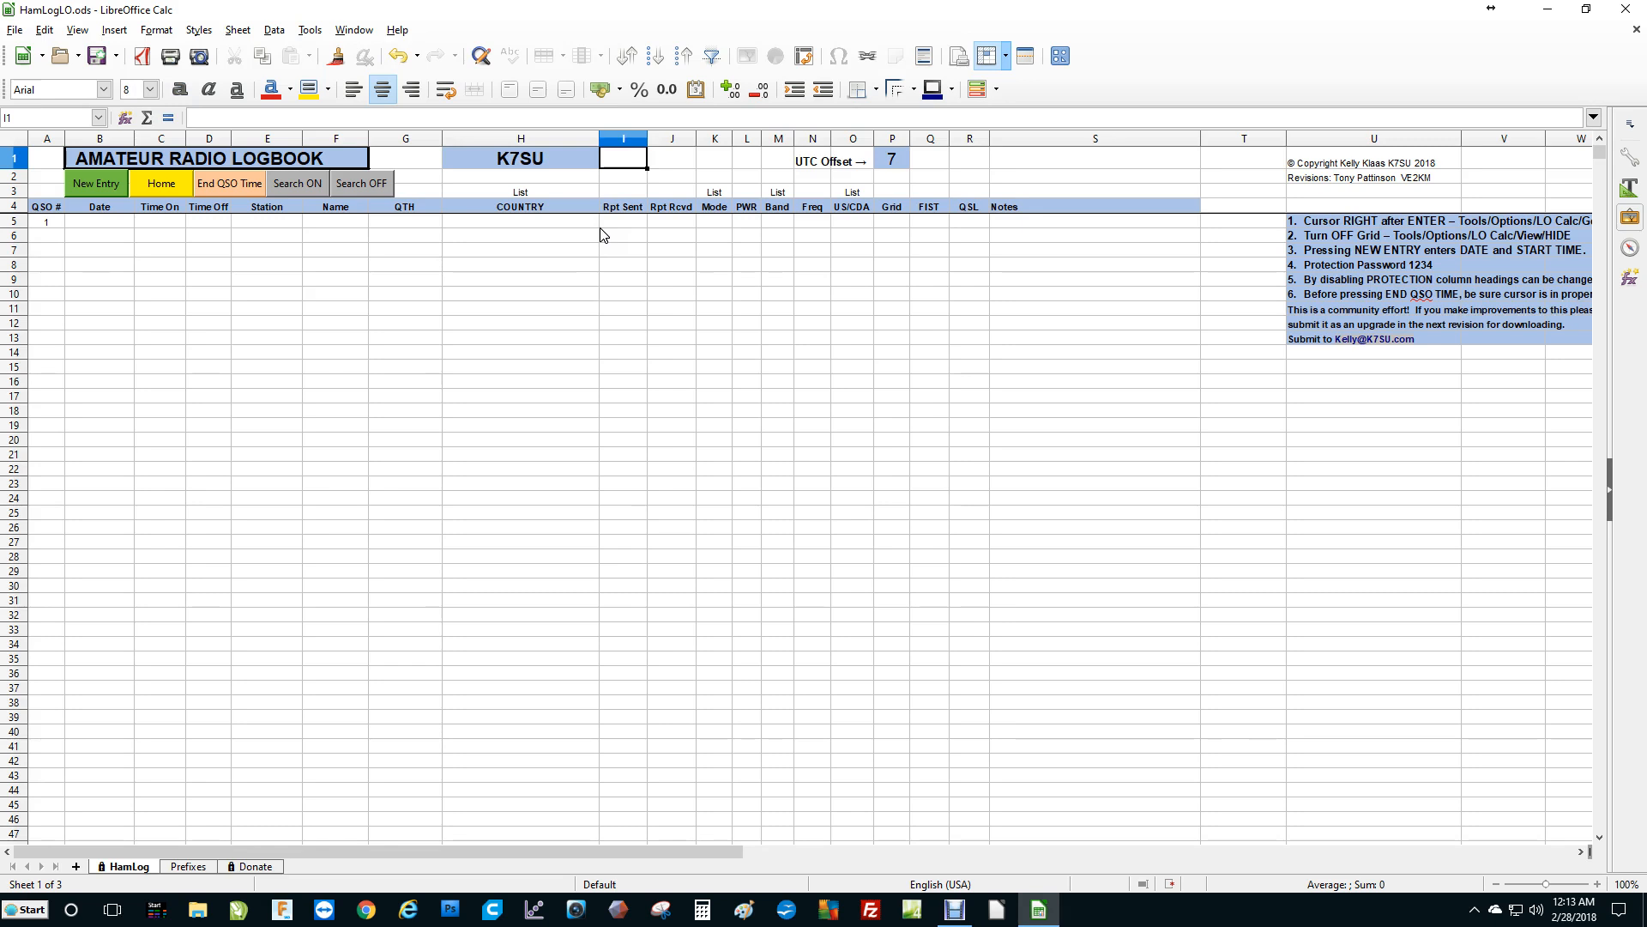
Move across the header row and select the UTC Offset cell to check its value.
key("Left")
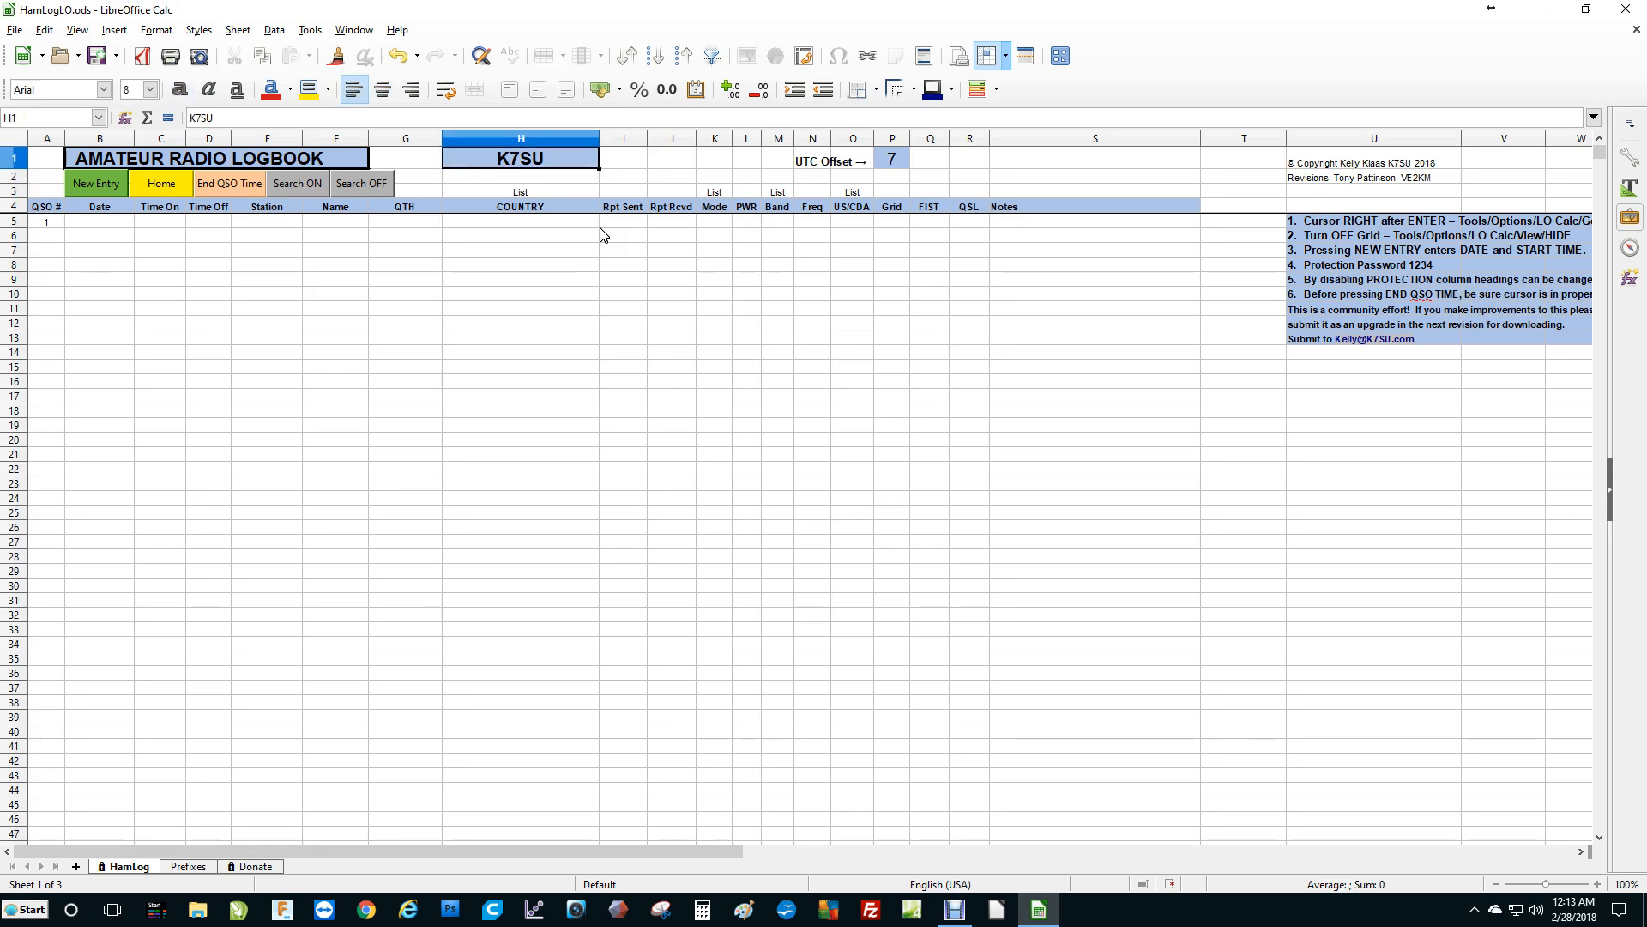
key("Right")
key("Right")
key("Right")
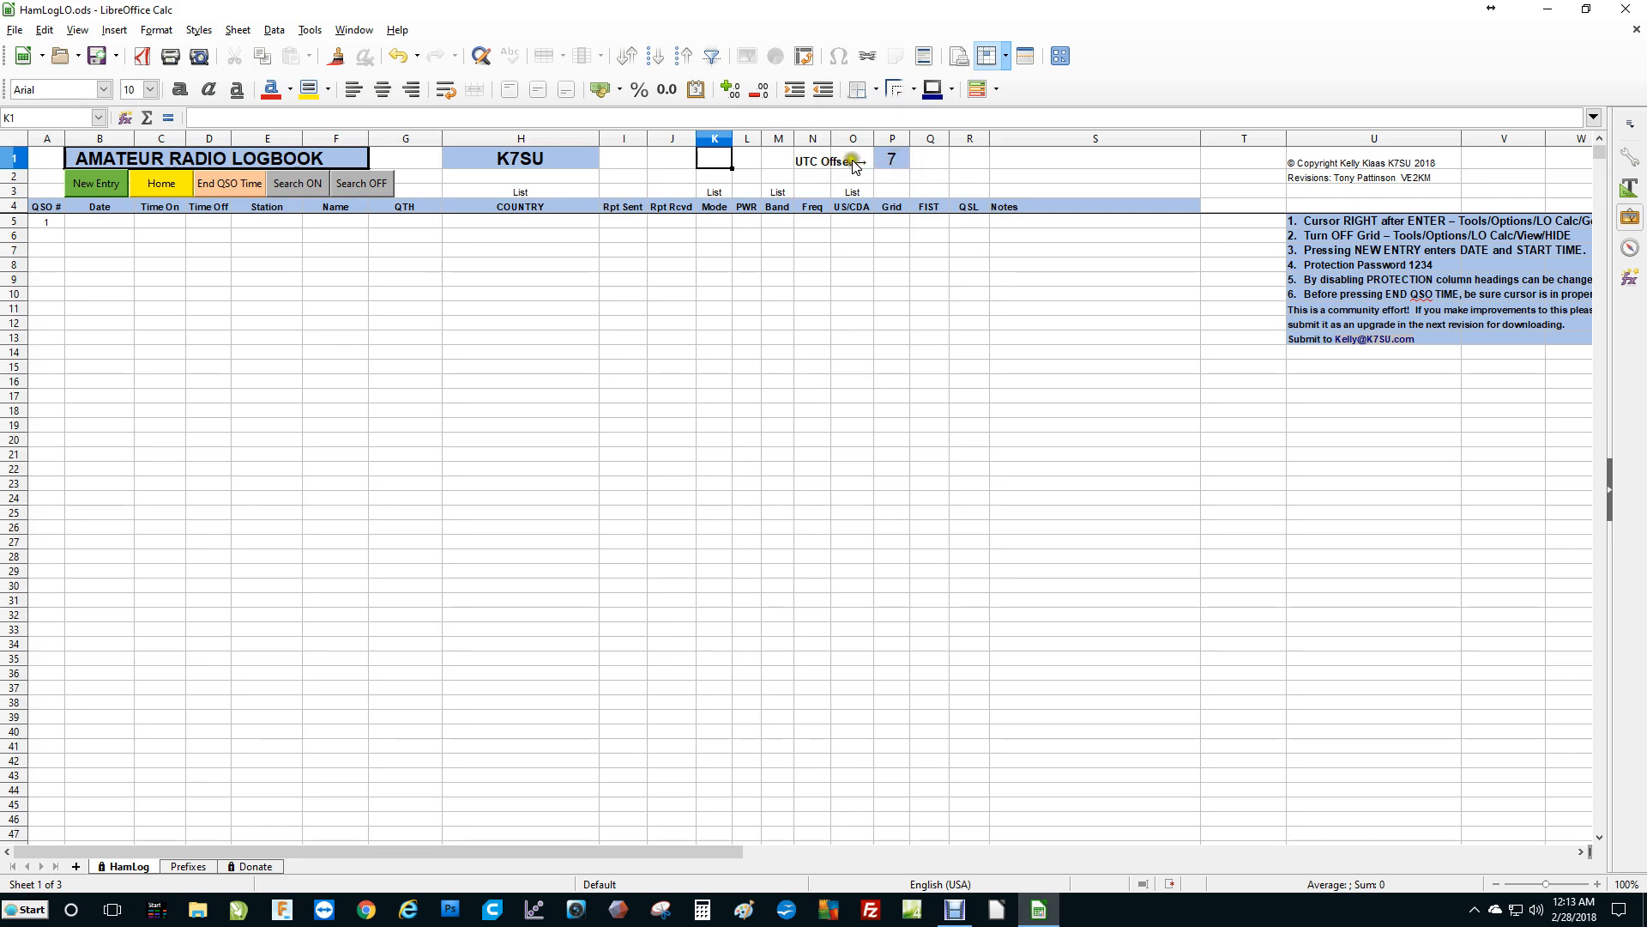
left_click(894, 161)
left_click(894, 163)
left_click(892, 161)
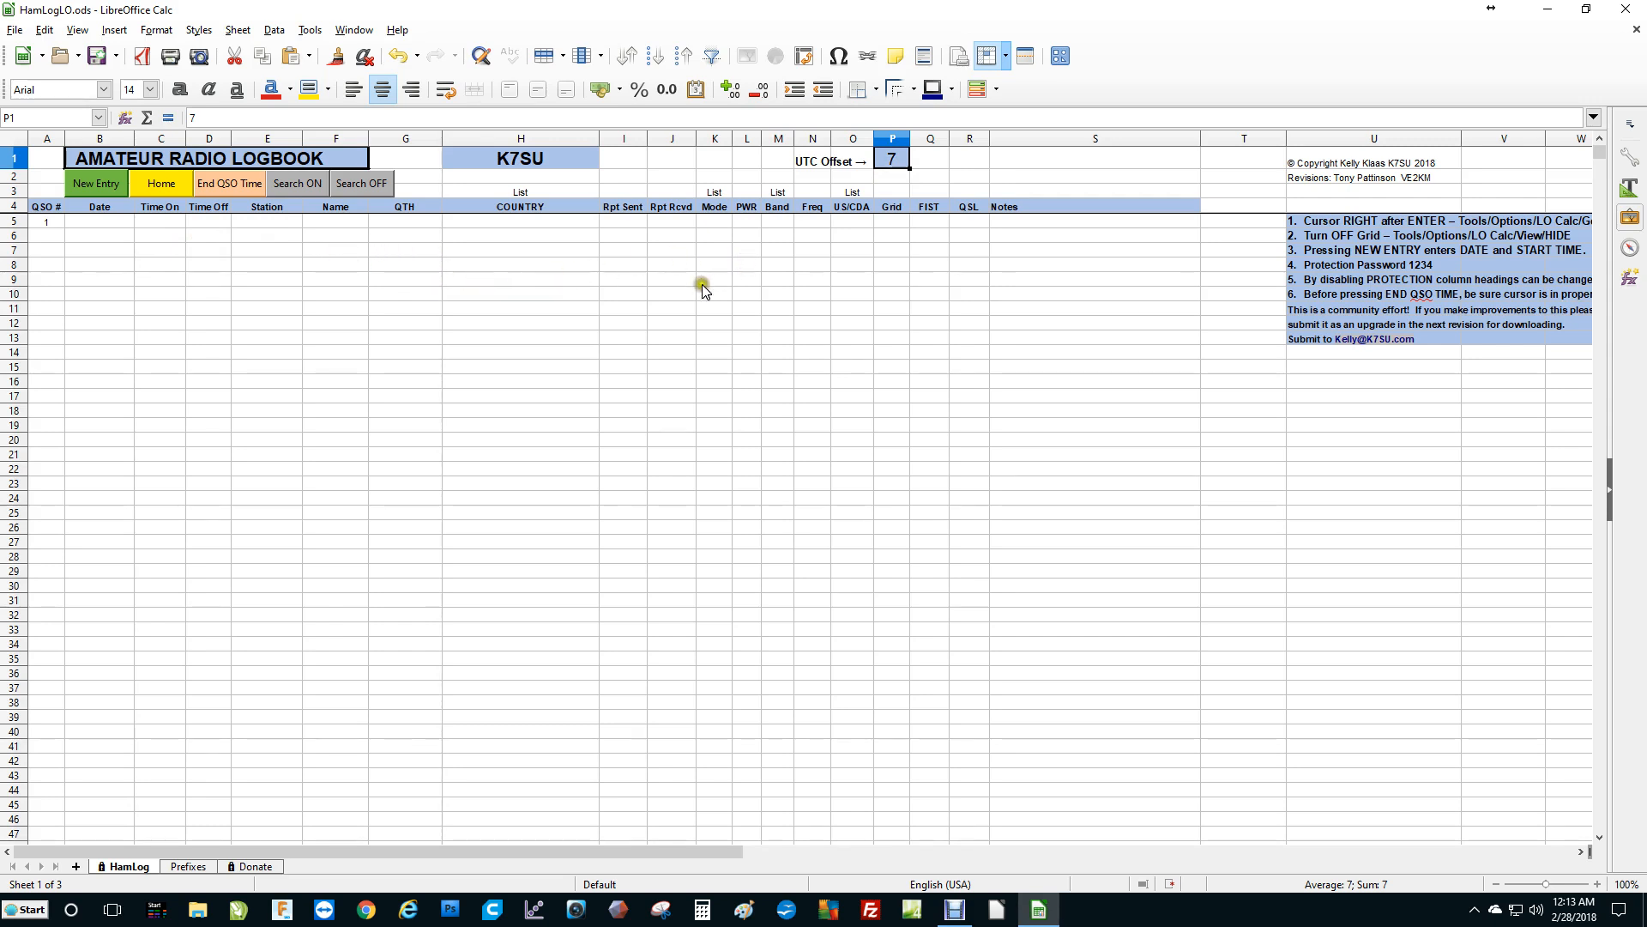
Start a new log entry and enter the contacted station's call sign in its Station cell.
left_click(95, 182)
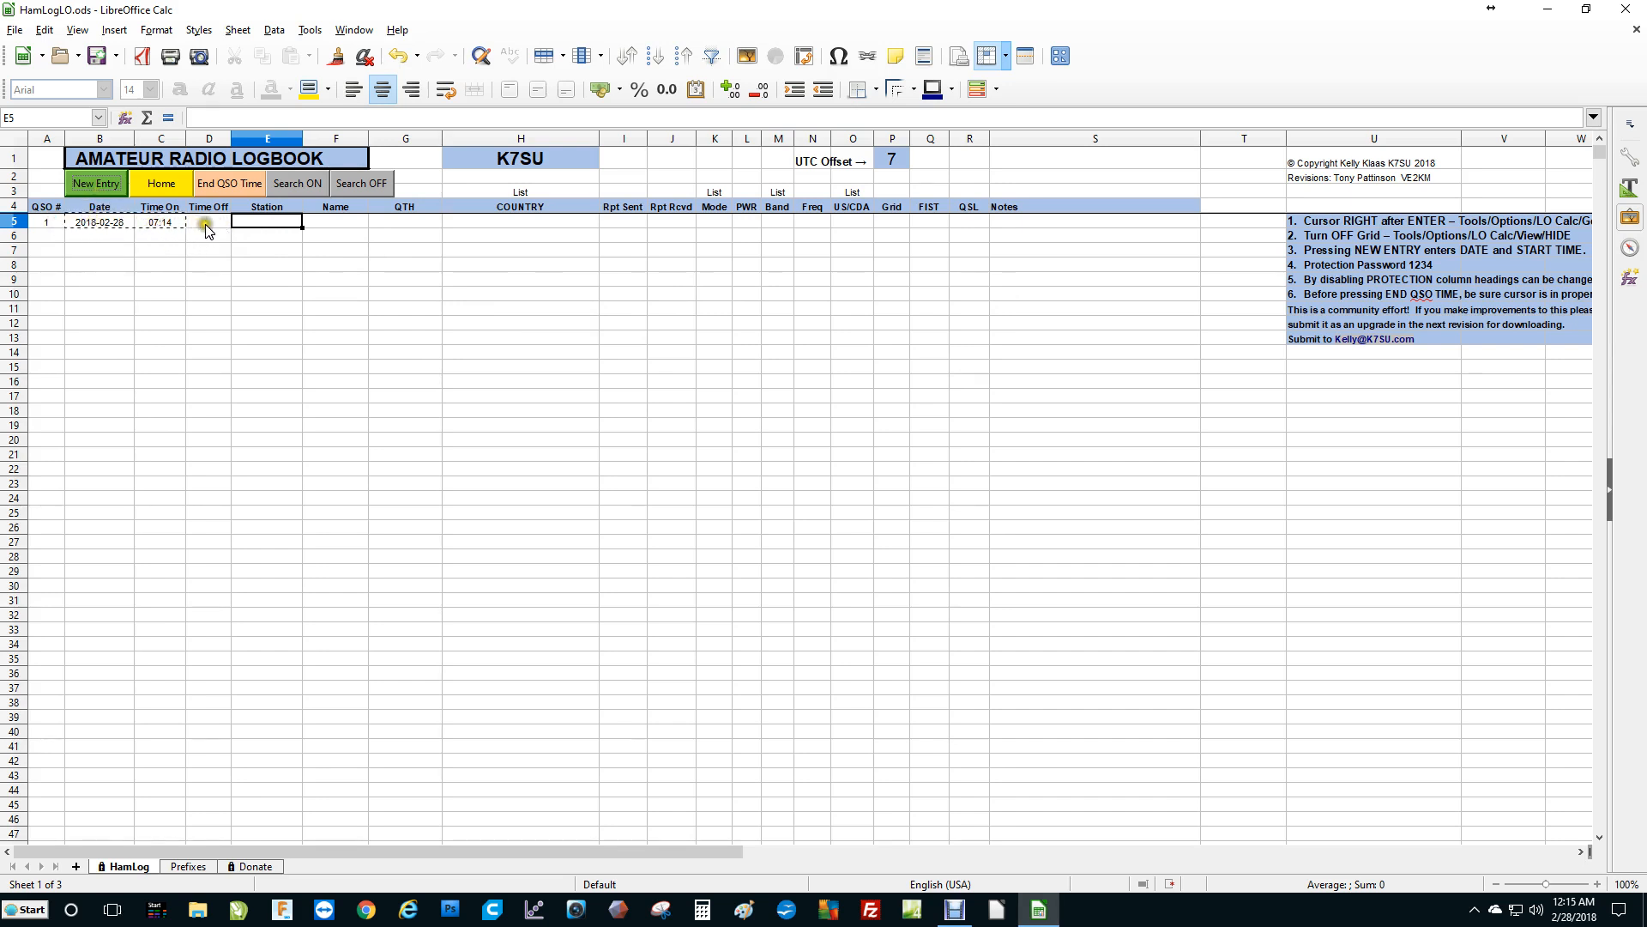
left_click(259, 224)
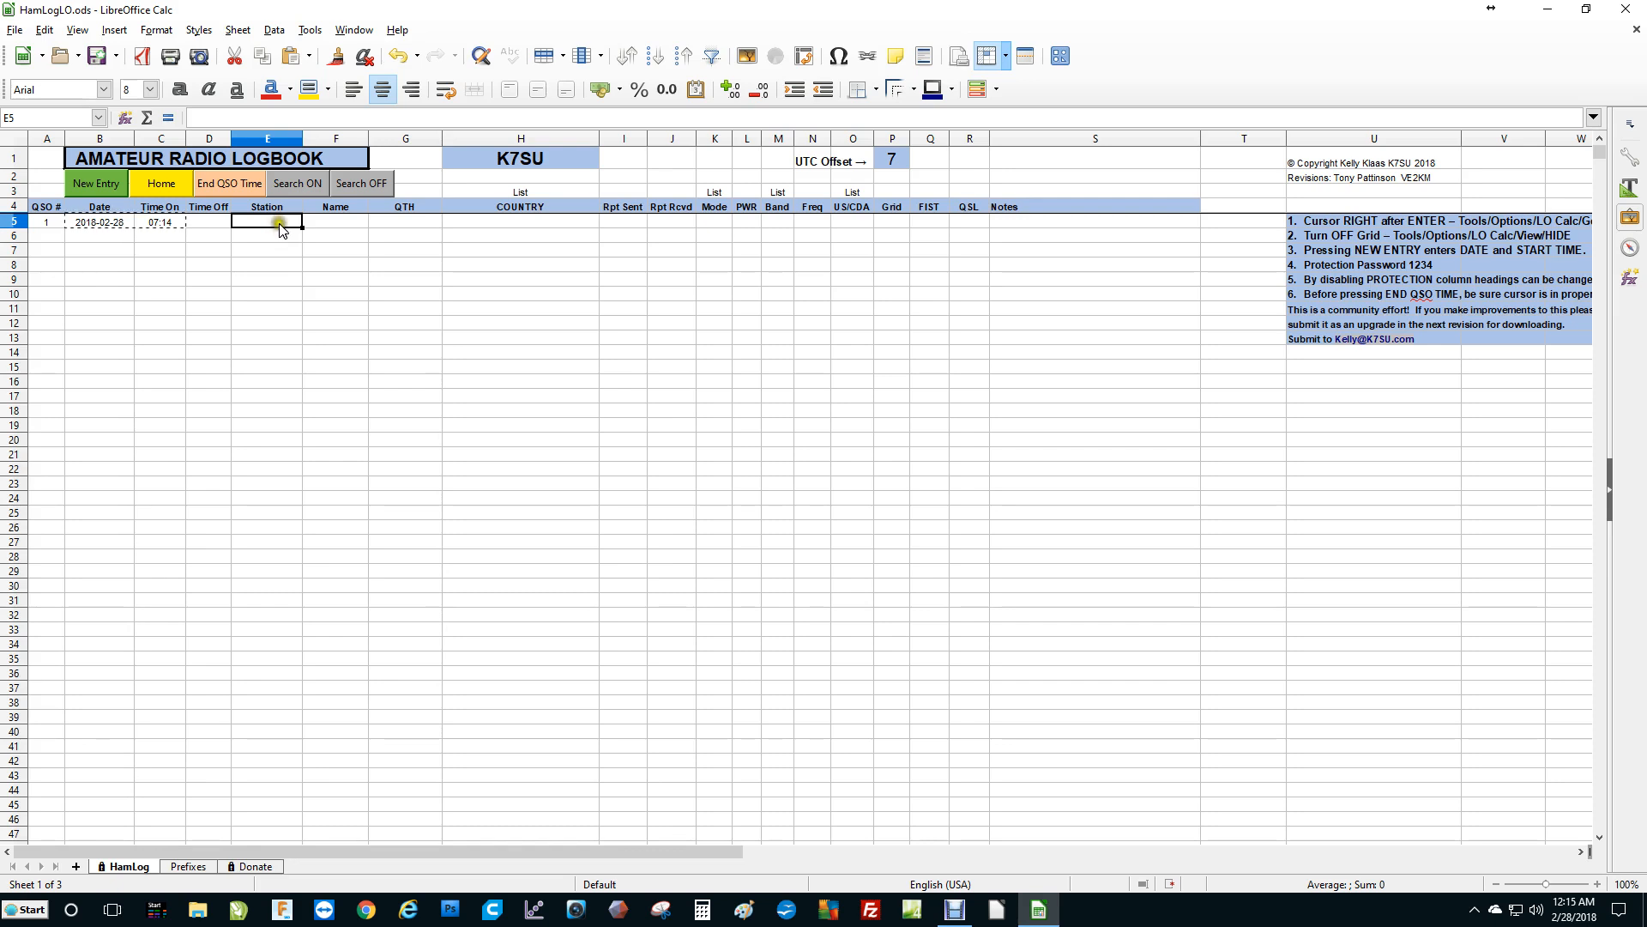
left_click(276, 226)
left_click(275, 223)
left_click(260, 225)
type("W7A")
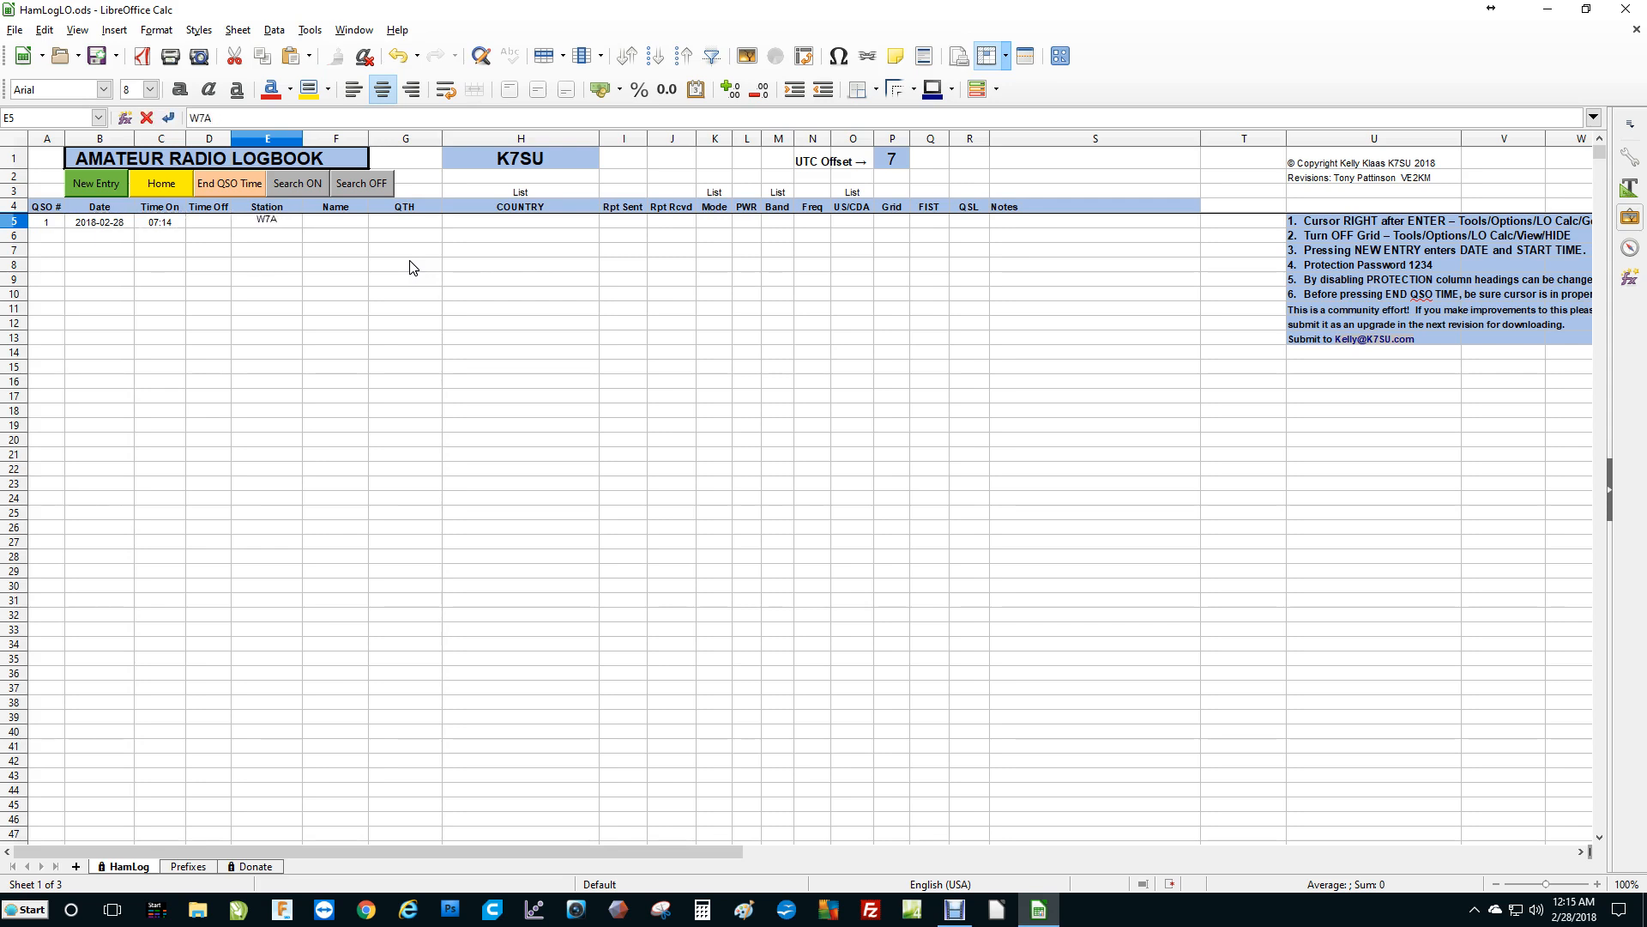
type("BC")
key("Return")
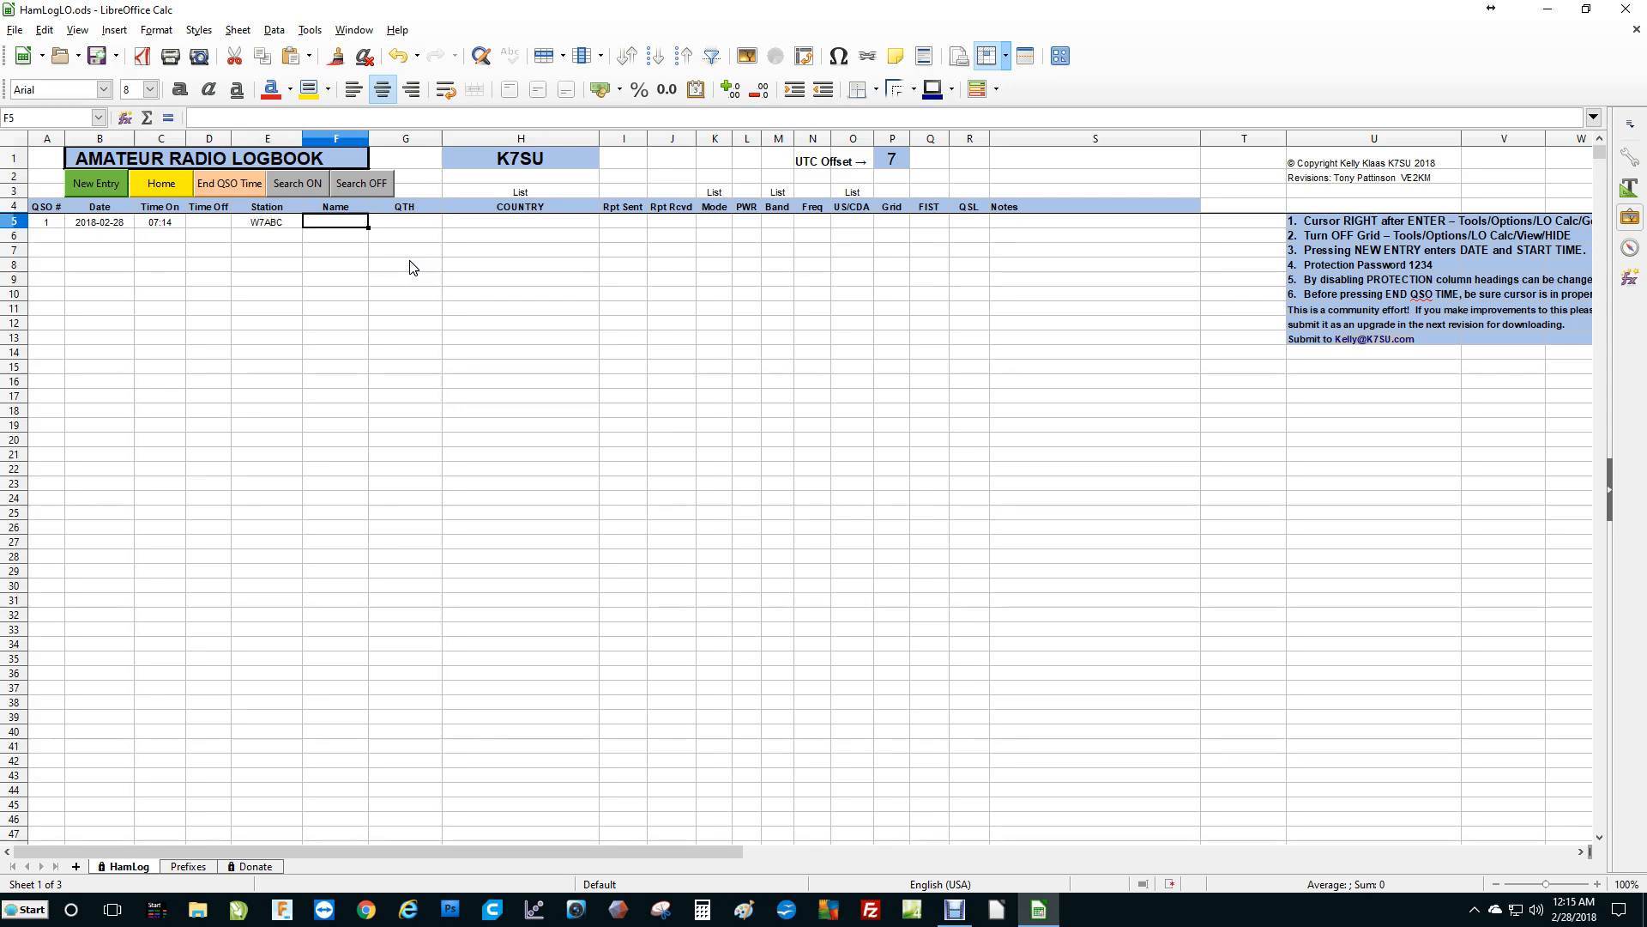
Enter the contact's name and BOSTON as the QTH for the new entry.
type("PETE")
key("Return")
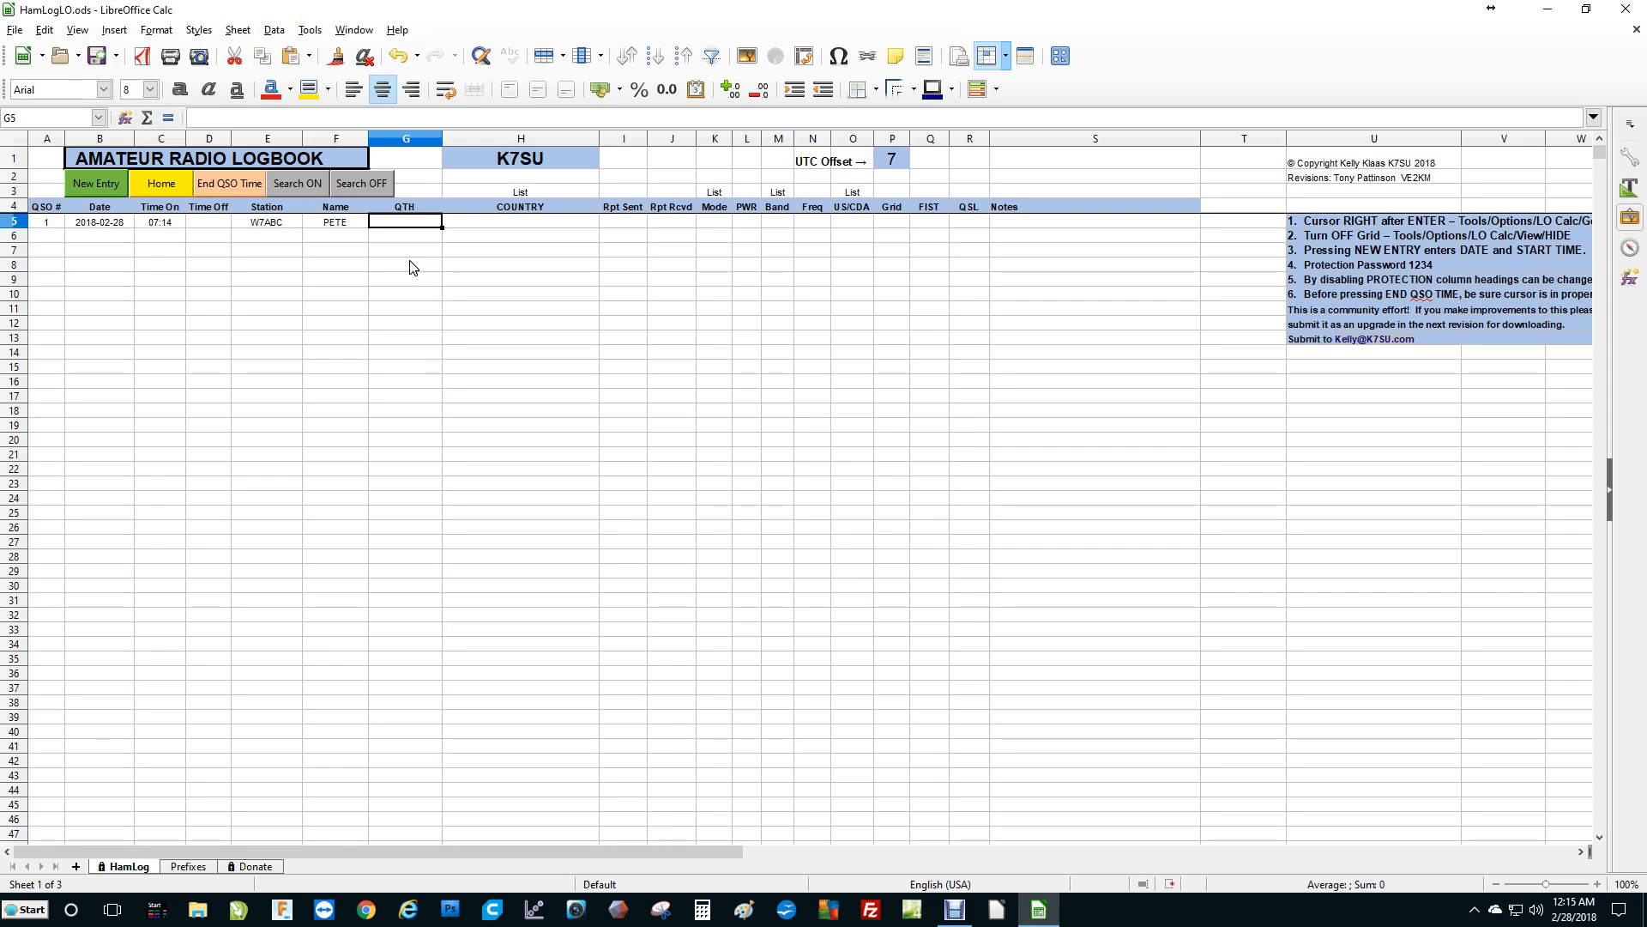
type("BOSTON")
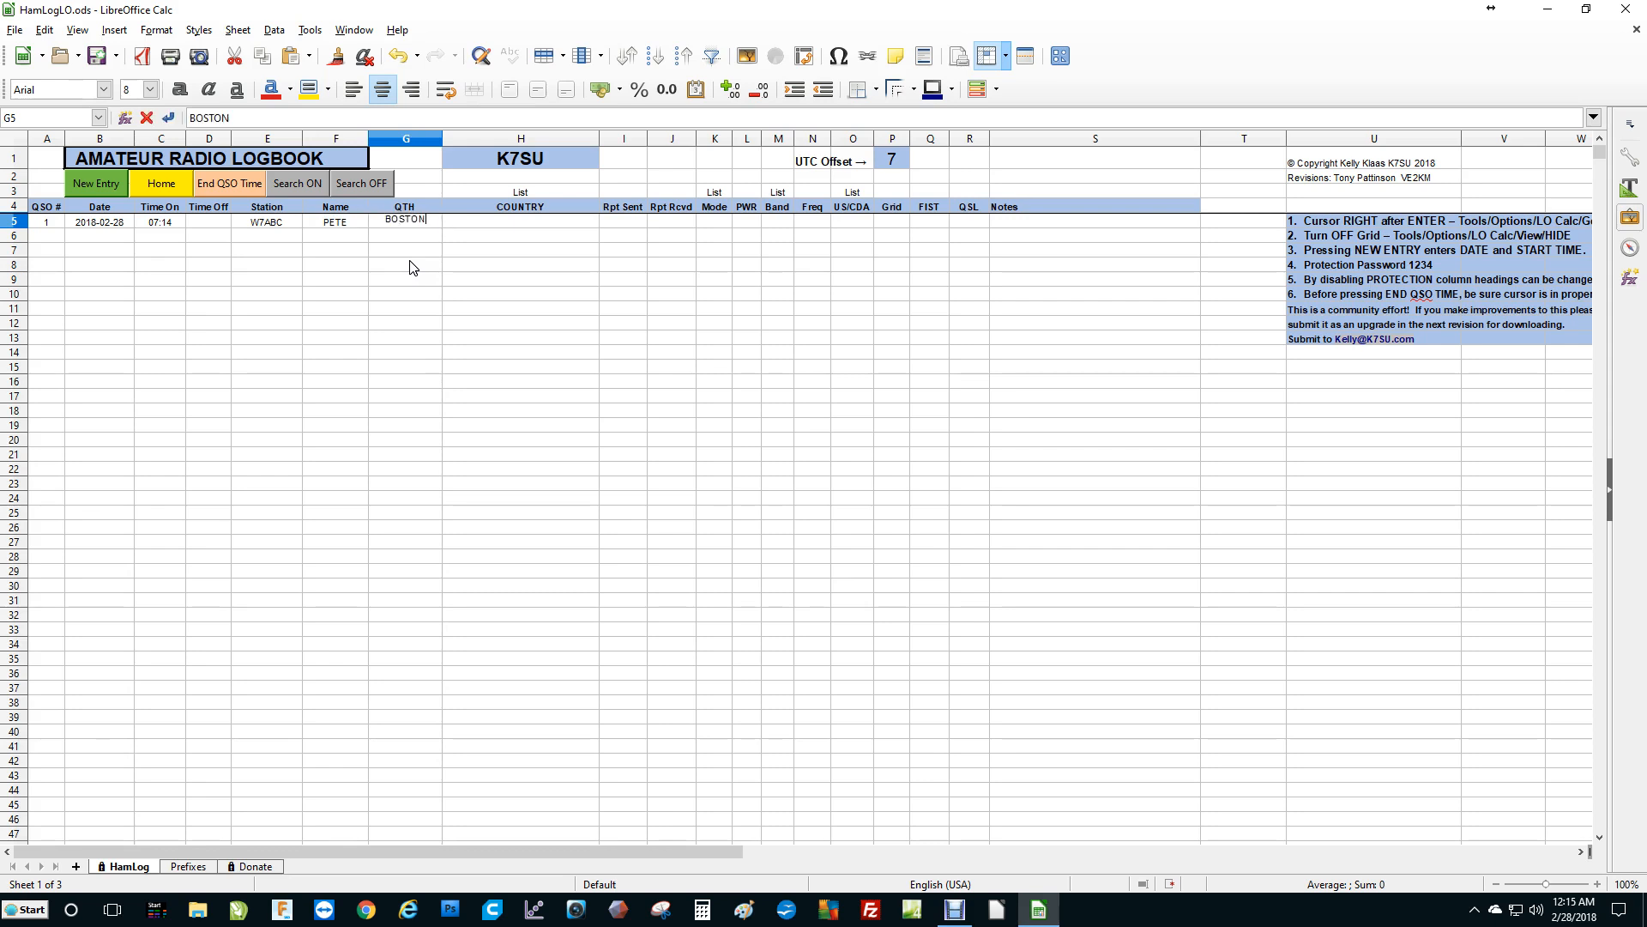
key("Return")
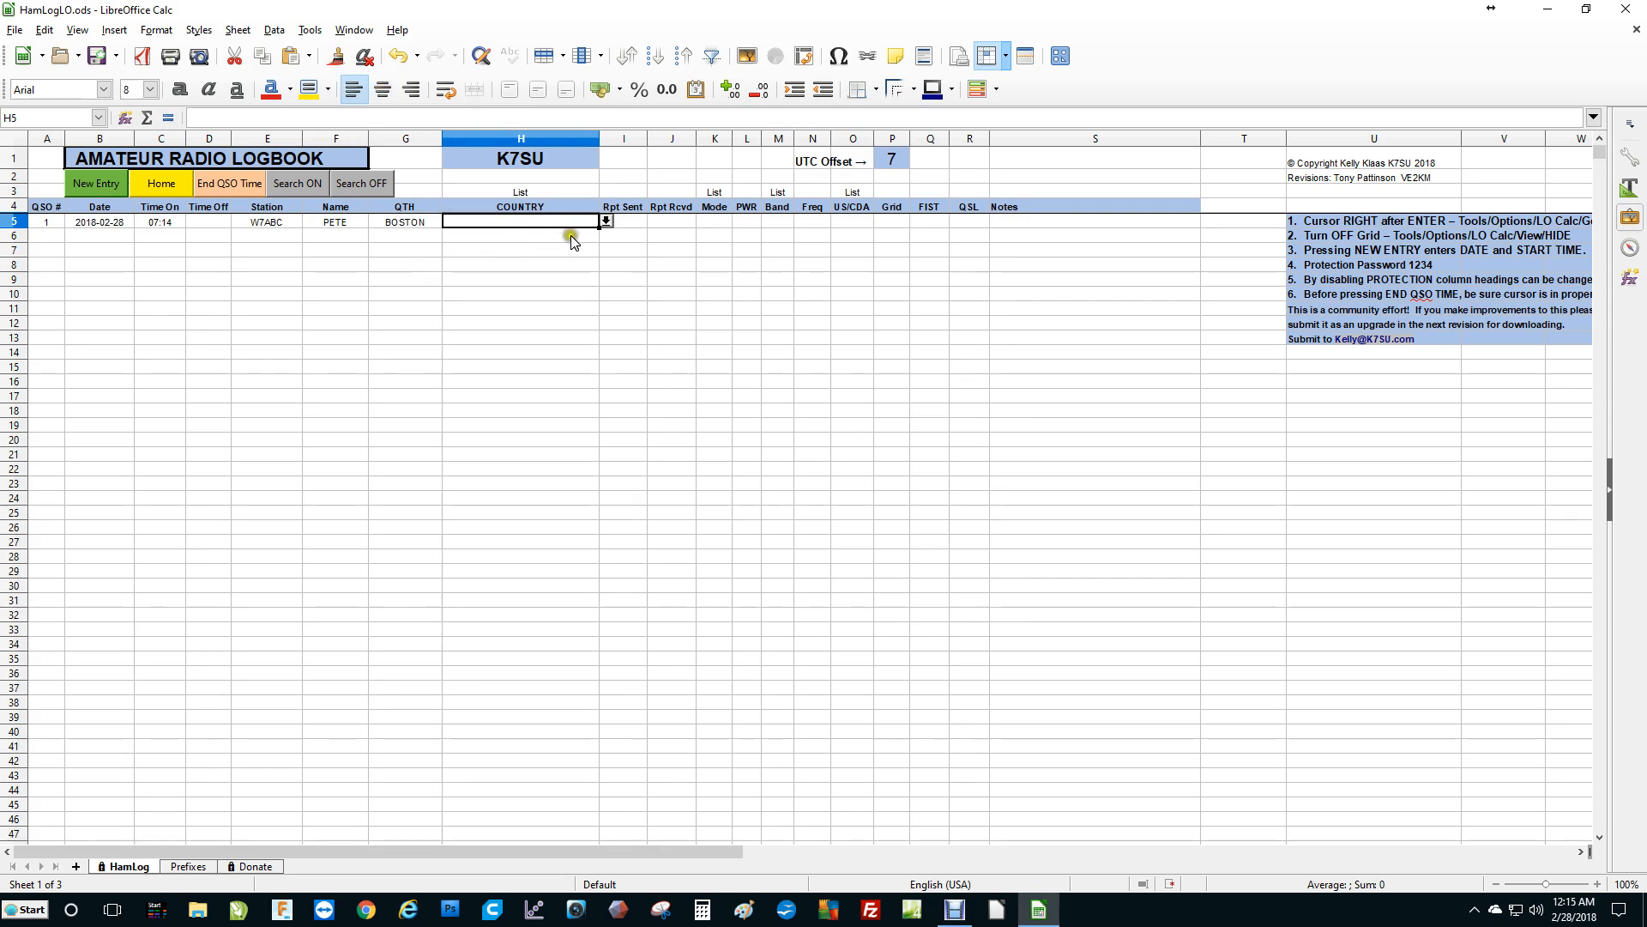
Pick W WA-WG WI-WK USA as the entry's country from the dropdown list.
left_click(606, 220)
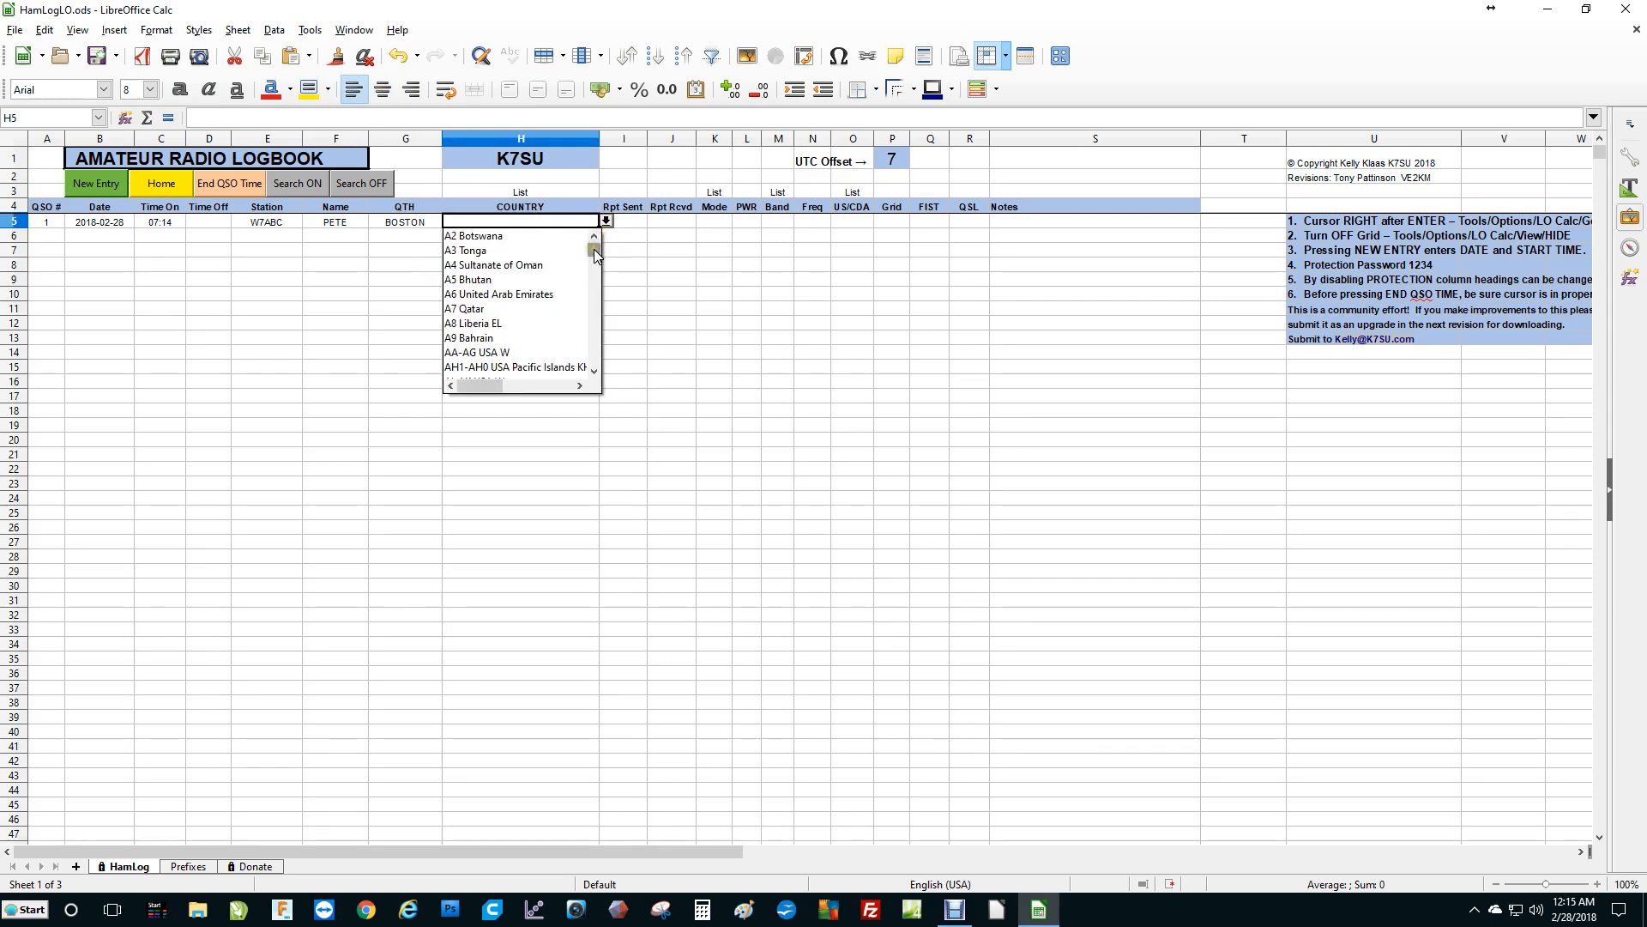
left_click(593, 250)
left_click_drag(592, 250, 525, 328)
scroll(525, 328, "down", 3)
scroll(525, 328, "down", 1)
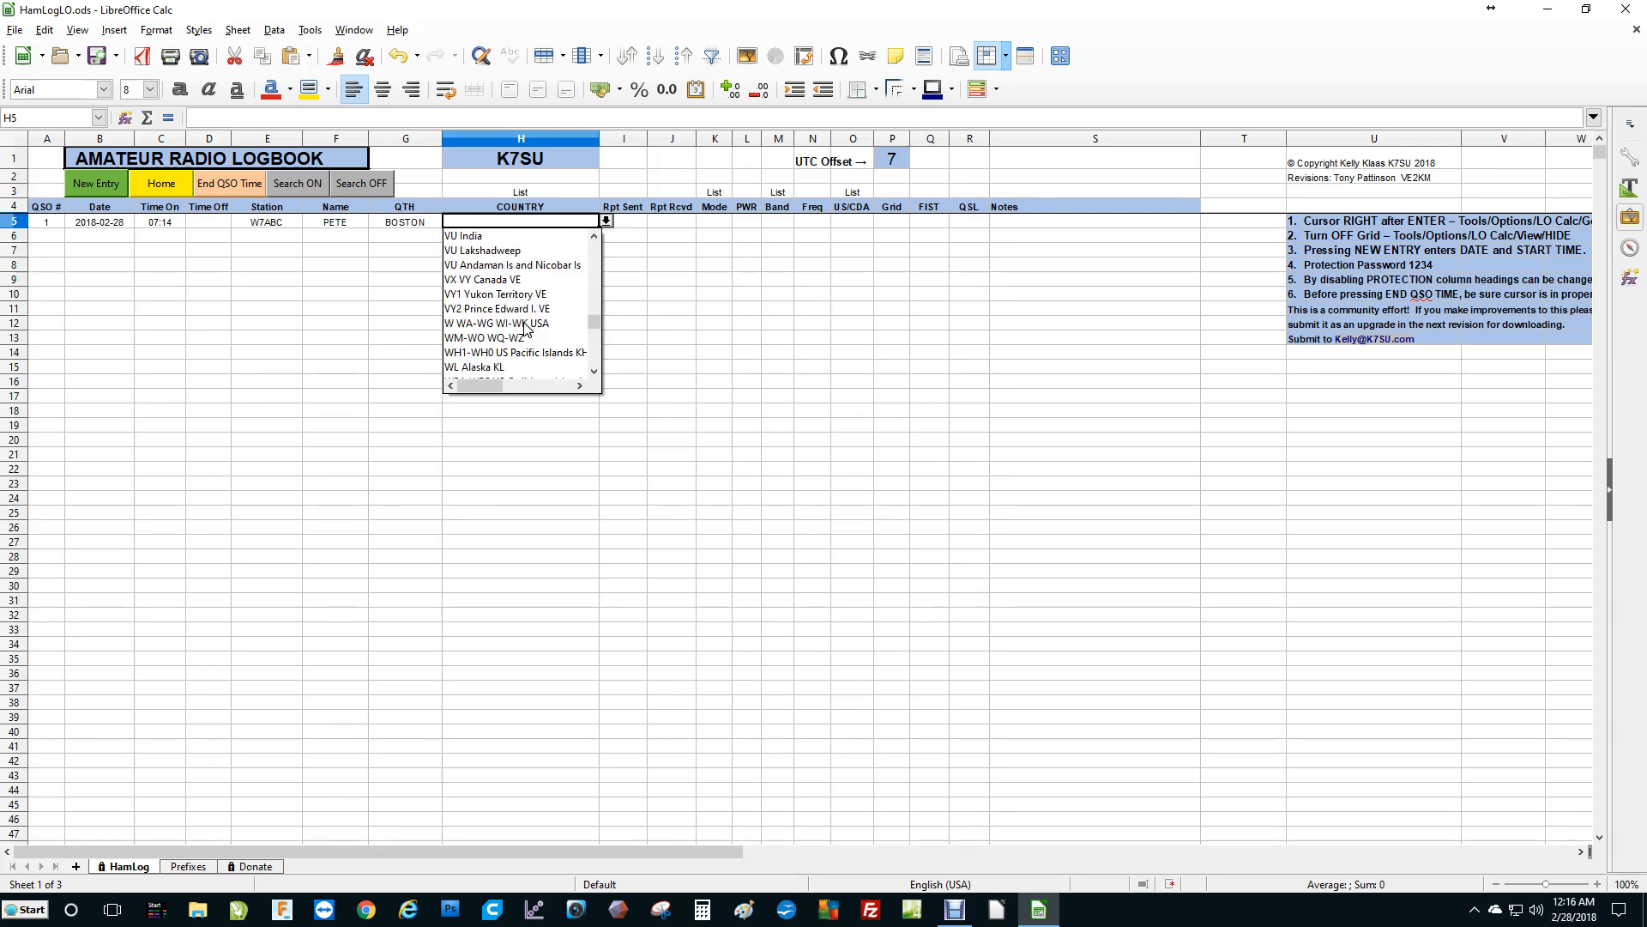
left_click(511, 326)
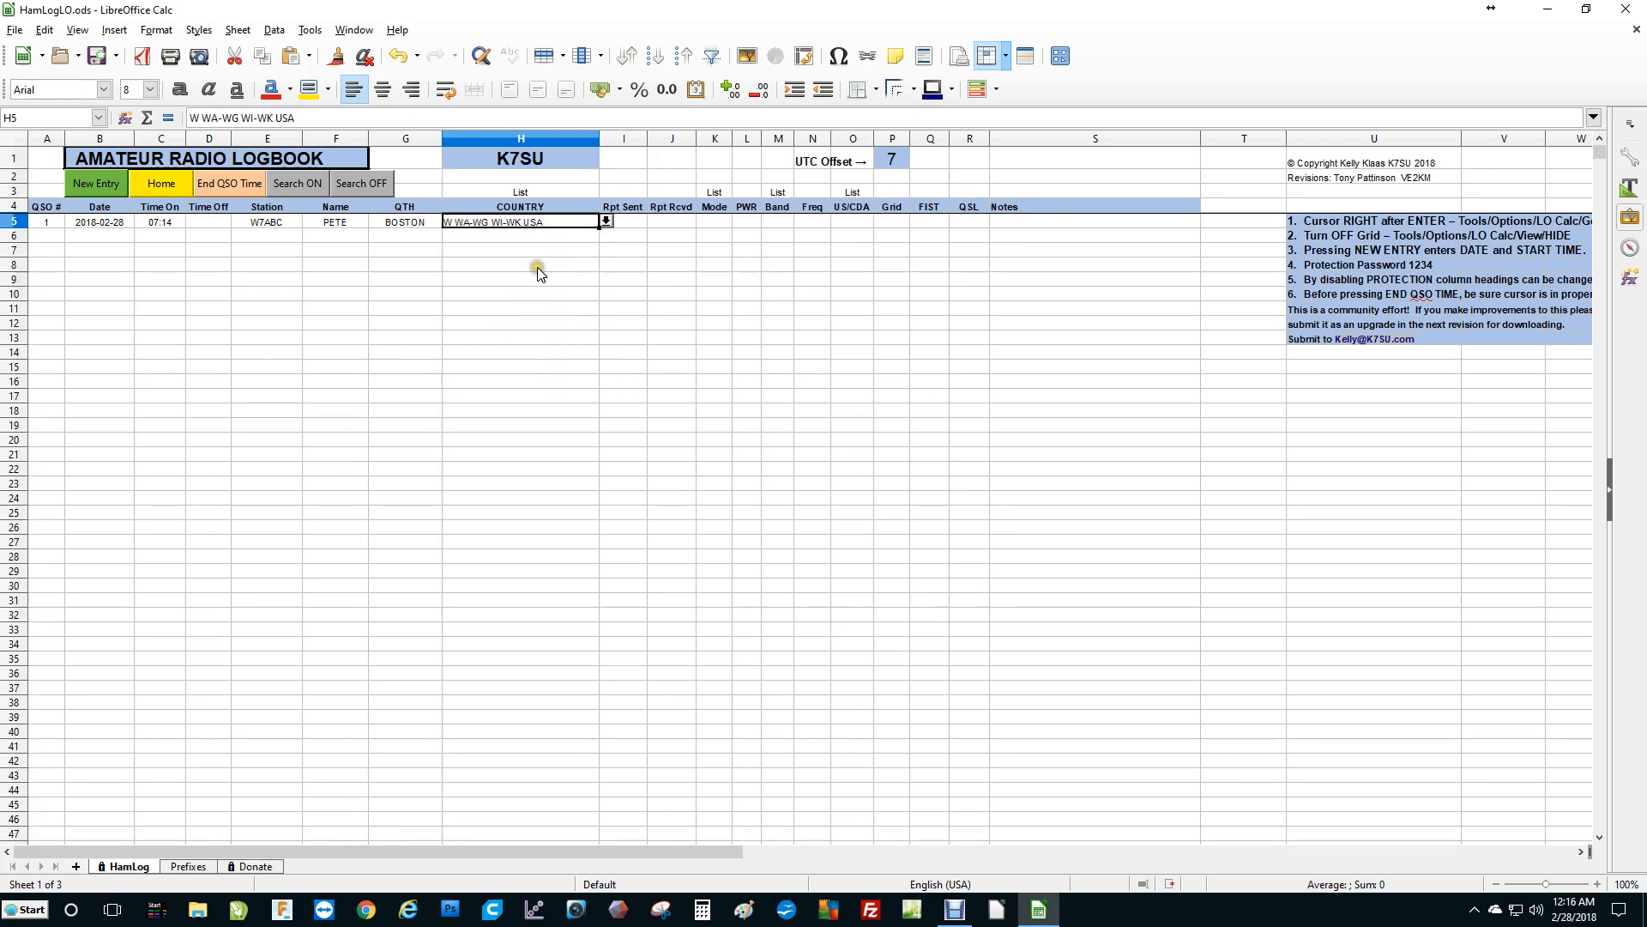
Enter 599 as both the sent and received signal reports.
left_click(635, 225)
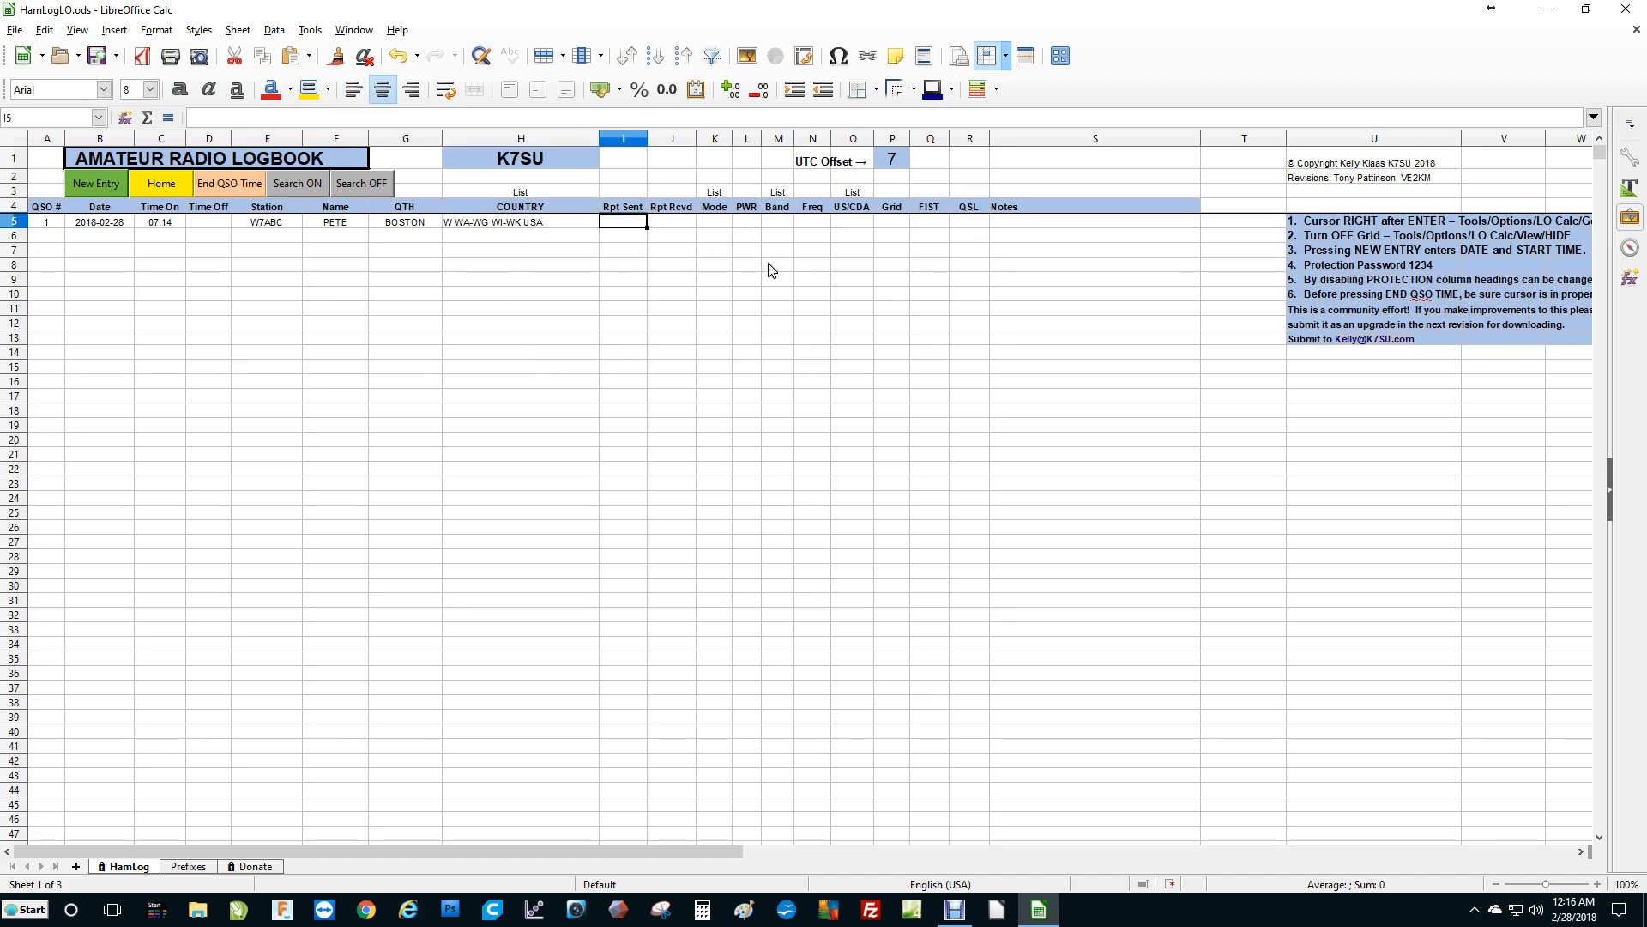
type("599")
key("Return")
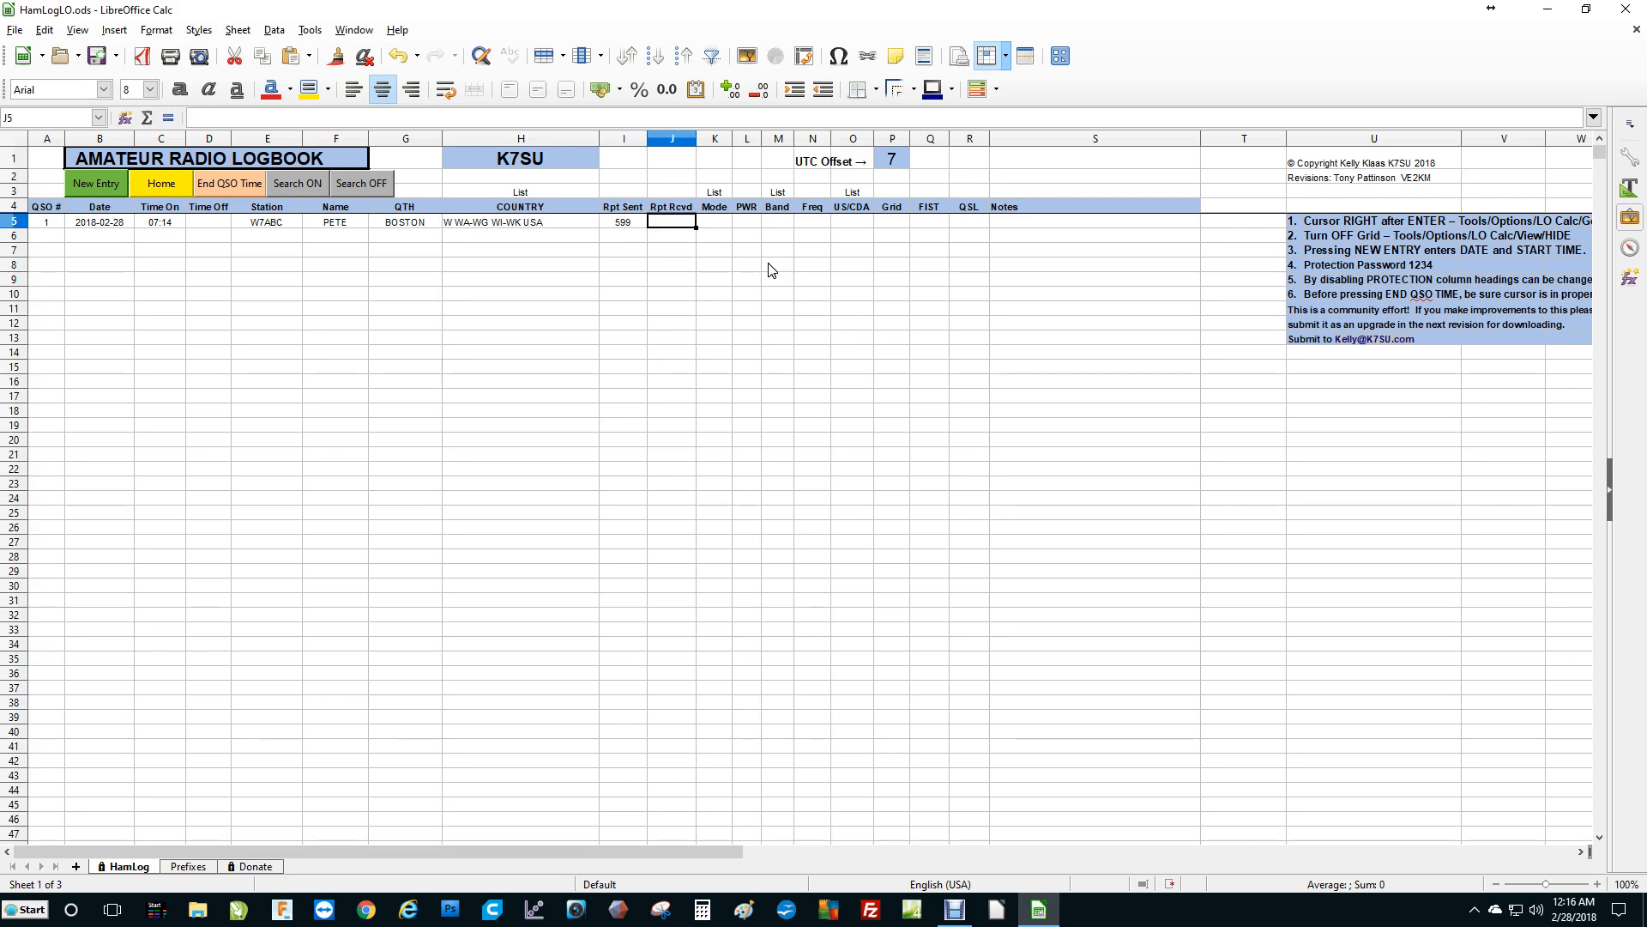
type("599")
key("Return")
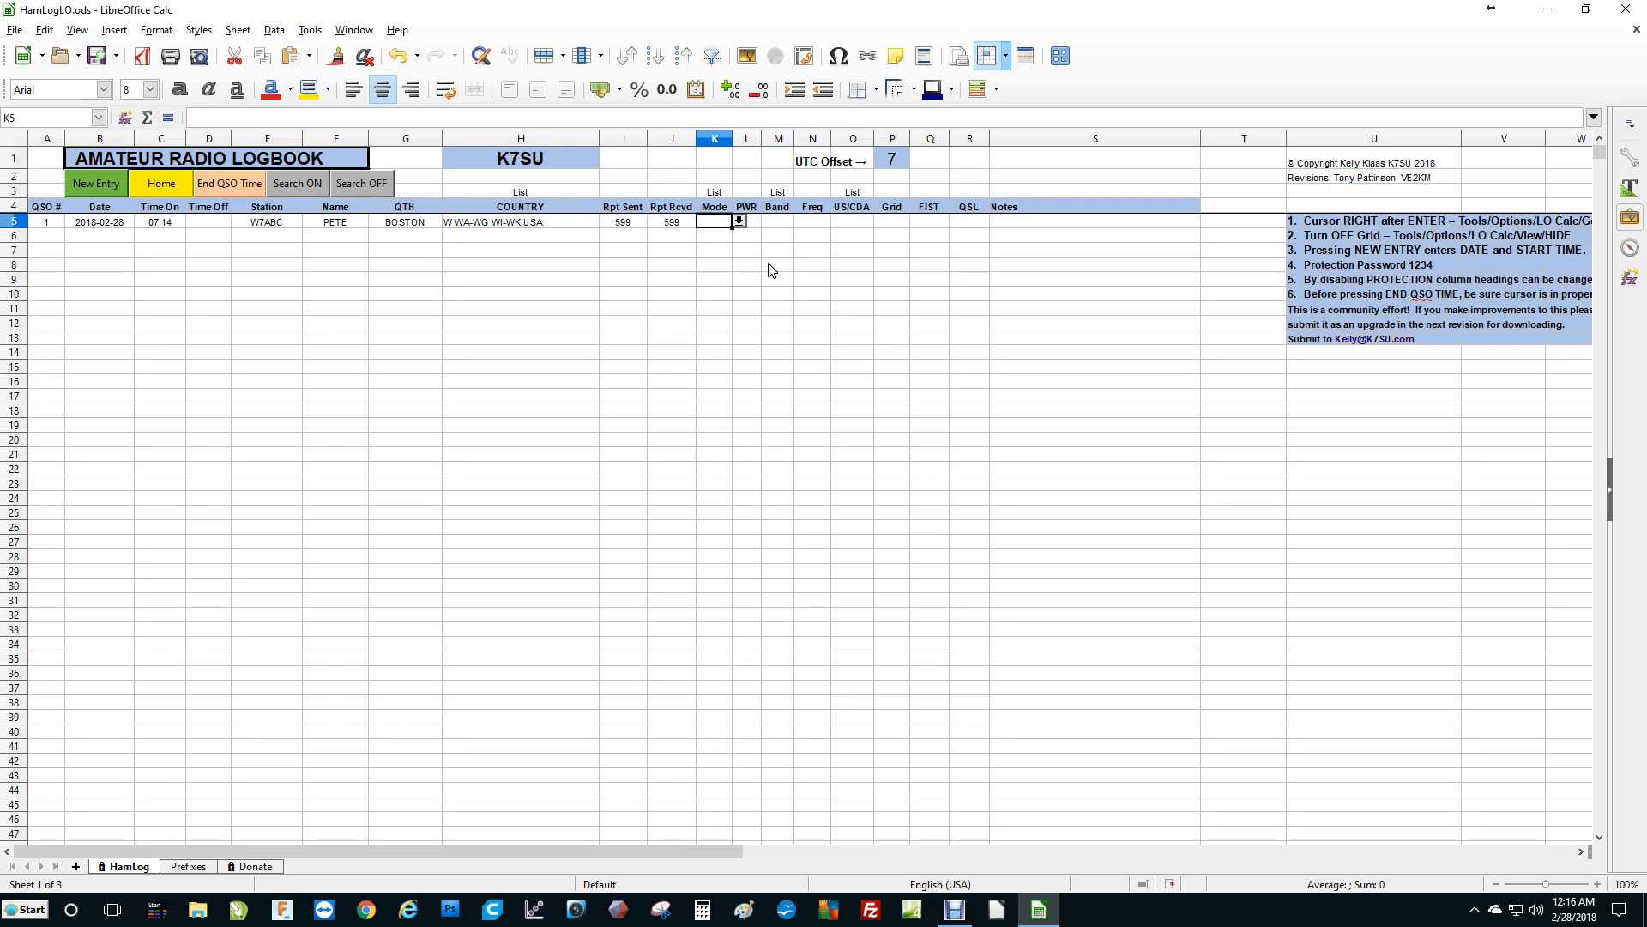
Set the entry's mode to CW and its power to 200.
left_click(739, 221)
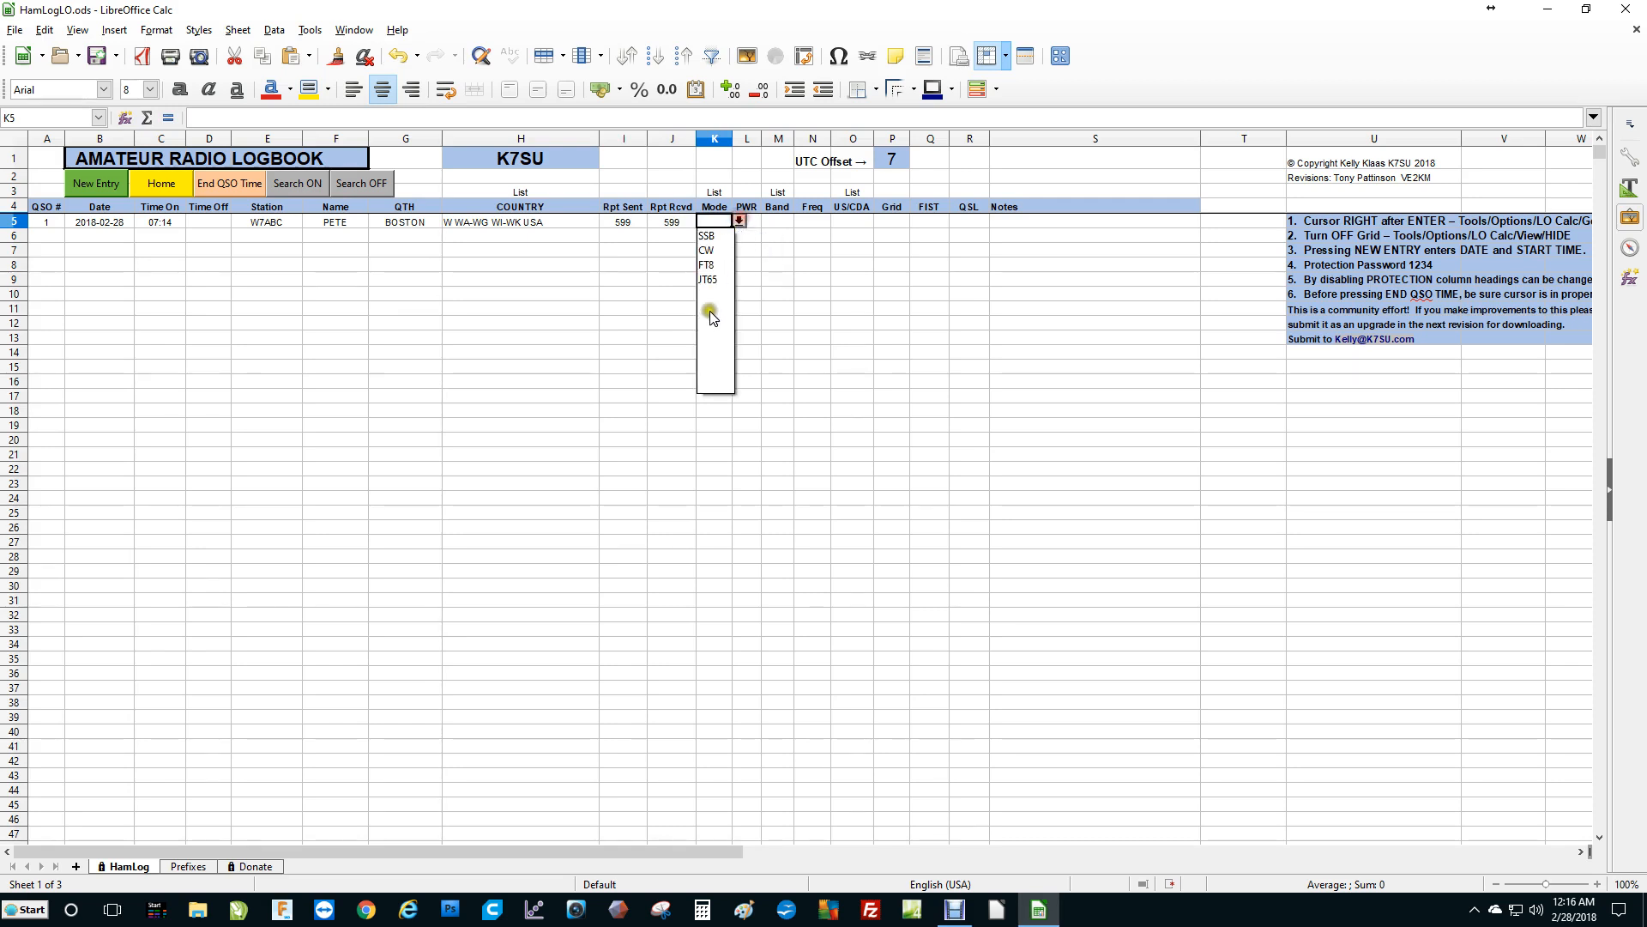
left_click(707, 250)
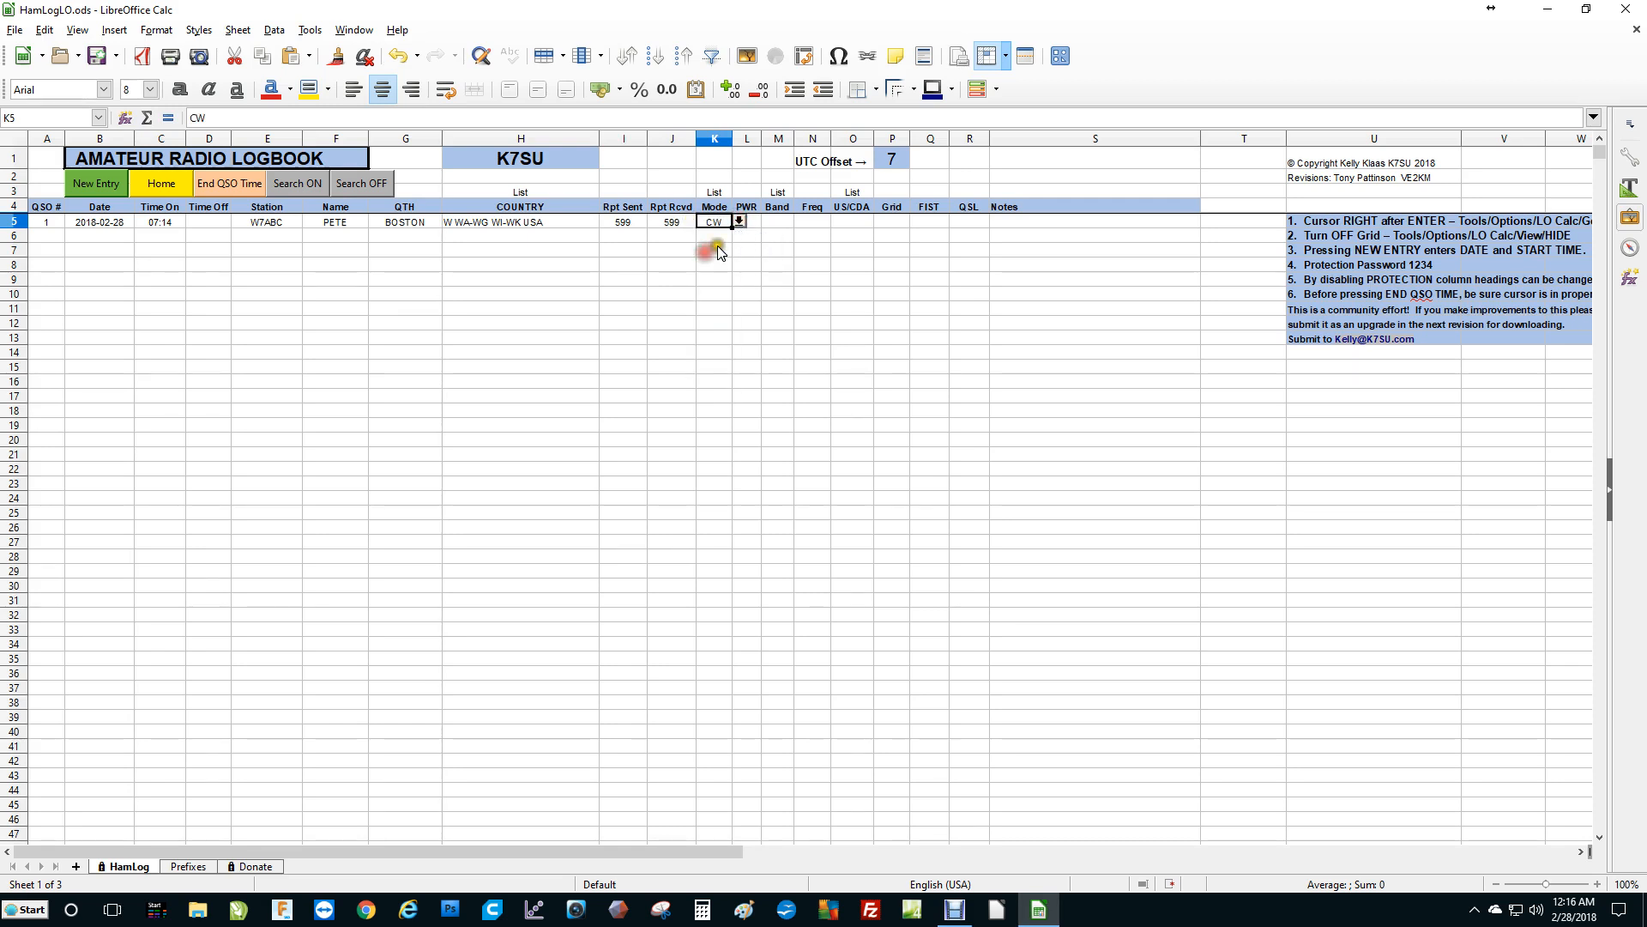
left_click(754, 221)
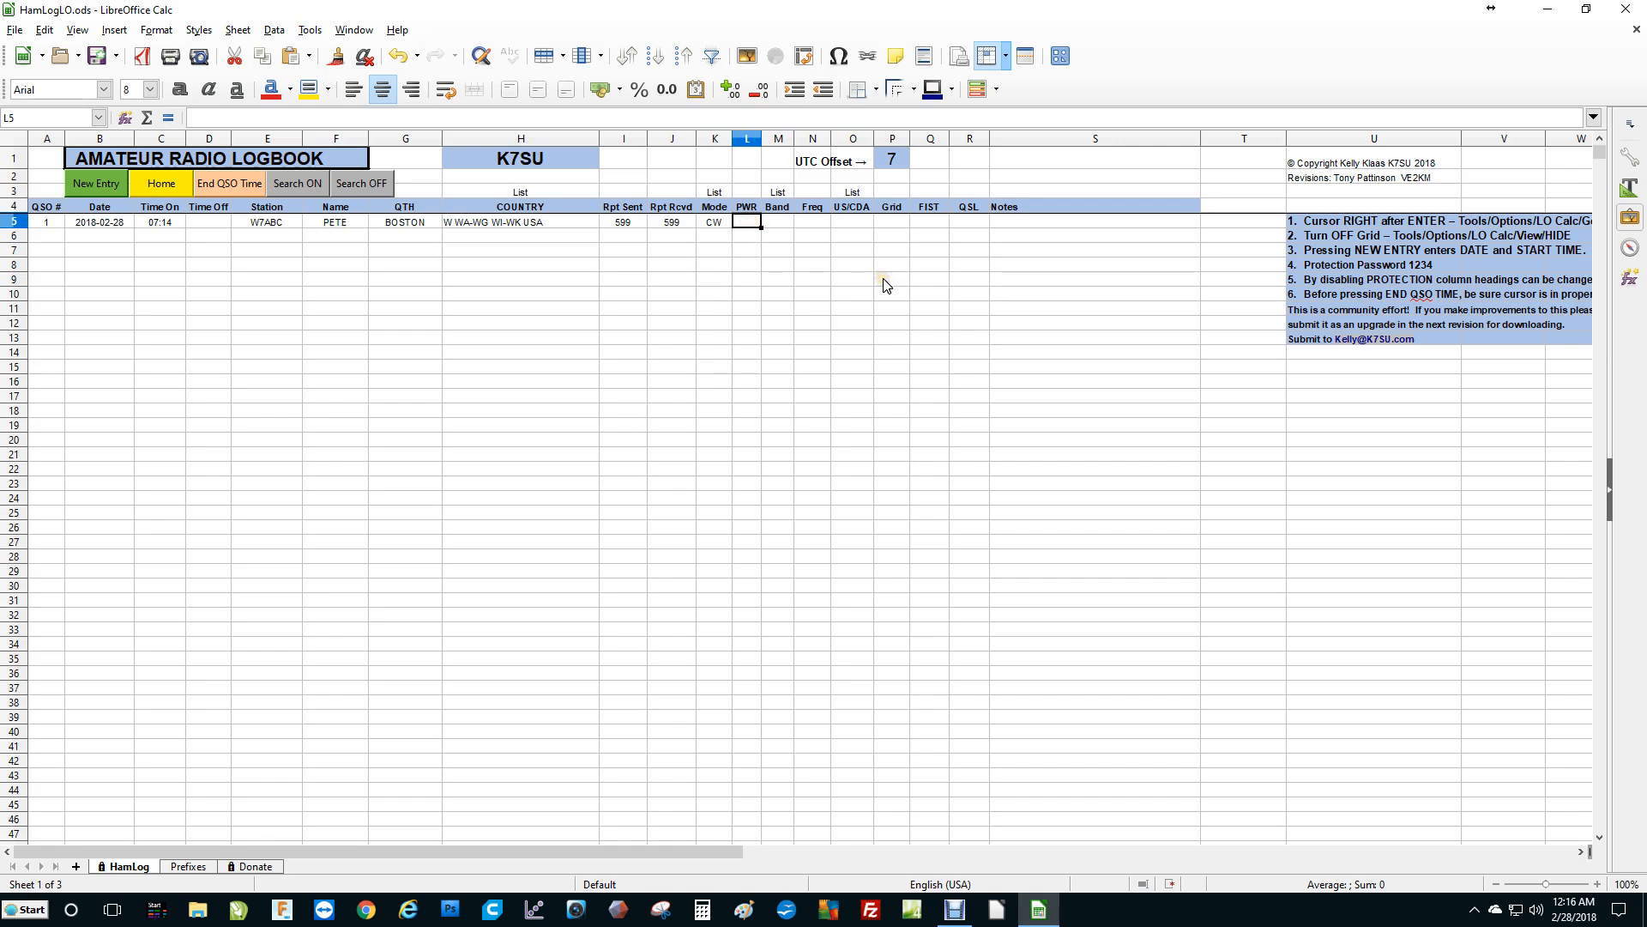
type("200")
key("Return")
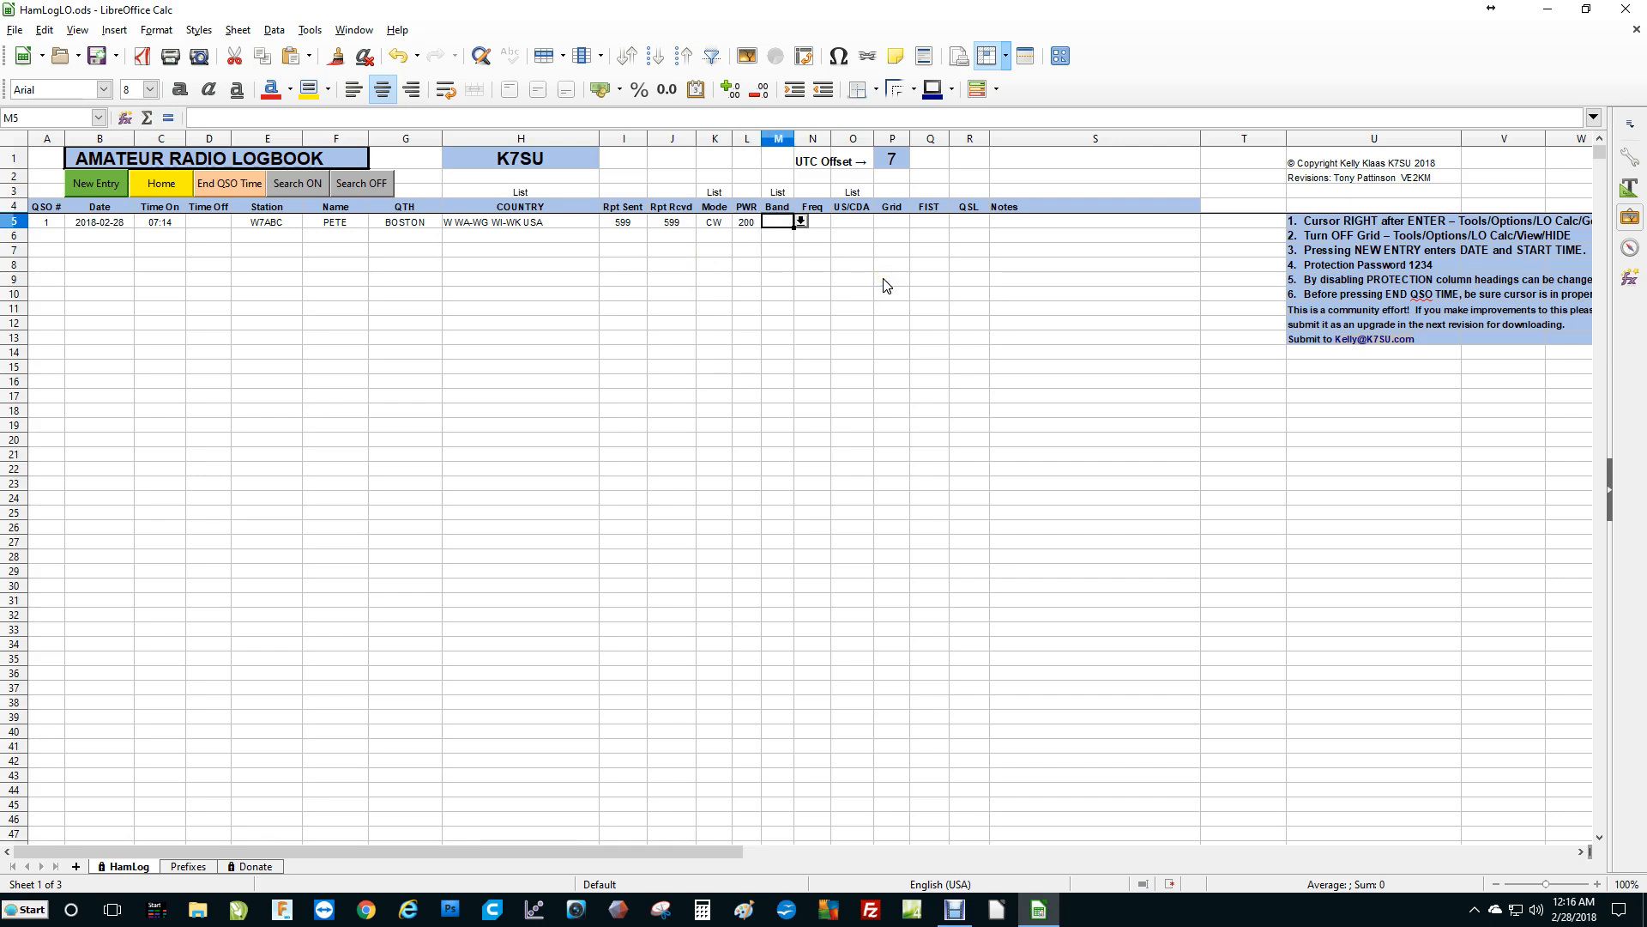
Choose band 40 and enter a frequency of 7.055 for the entry.
left_click(800, 220)
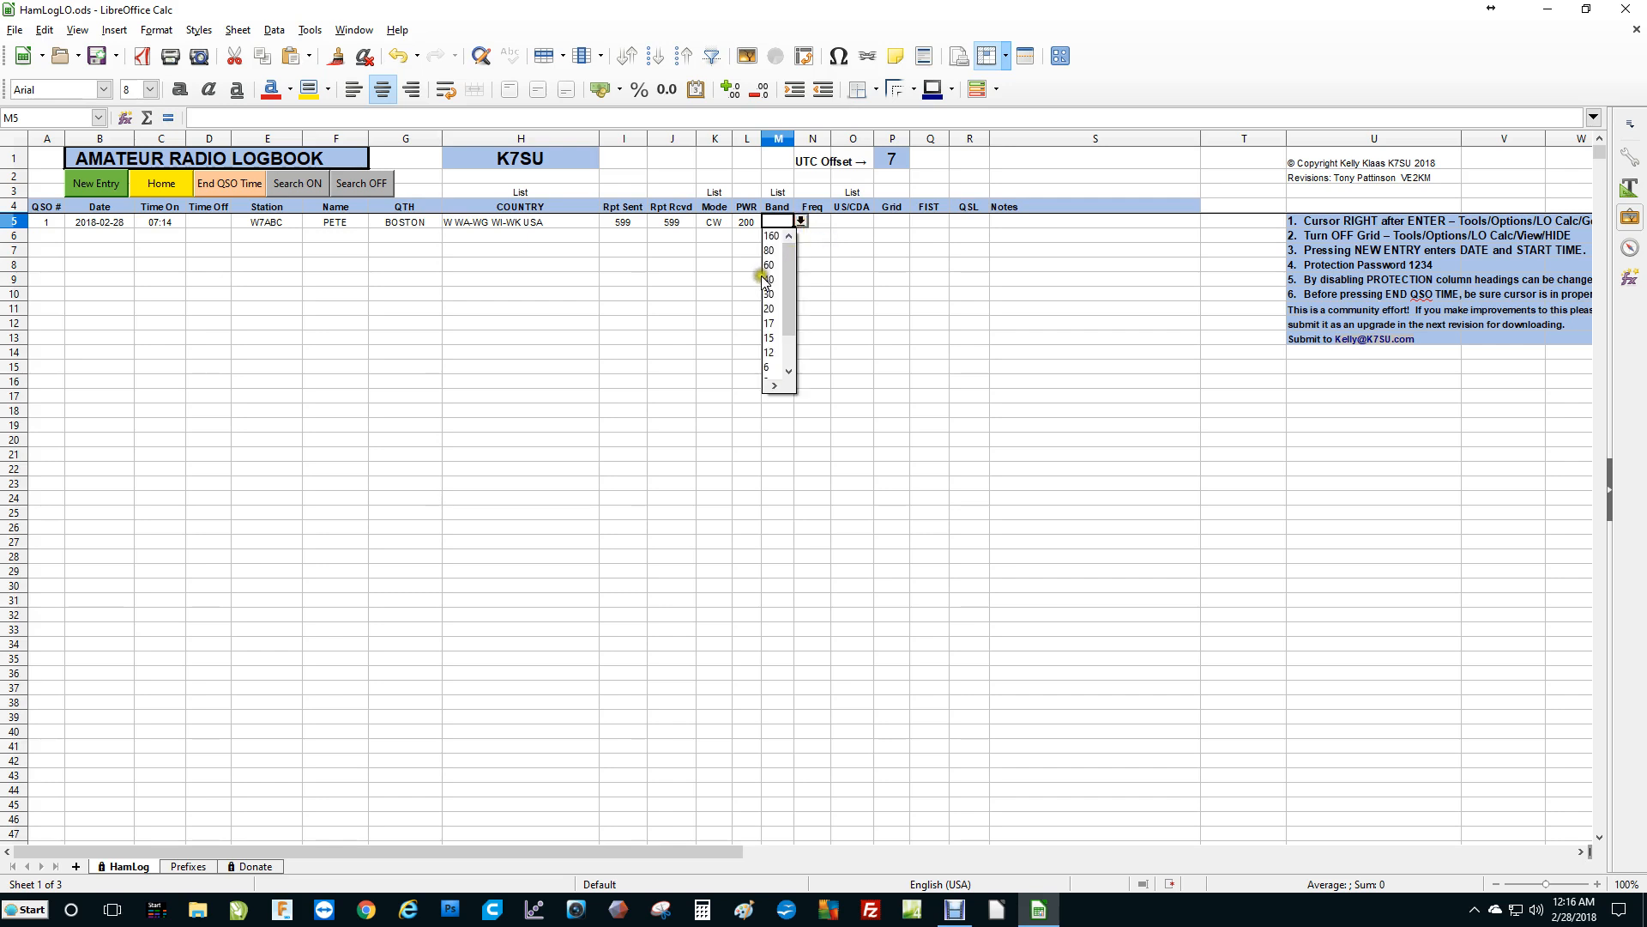
left_click(775, 278)
left_click(822, 220)
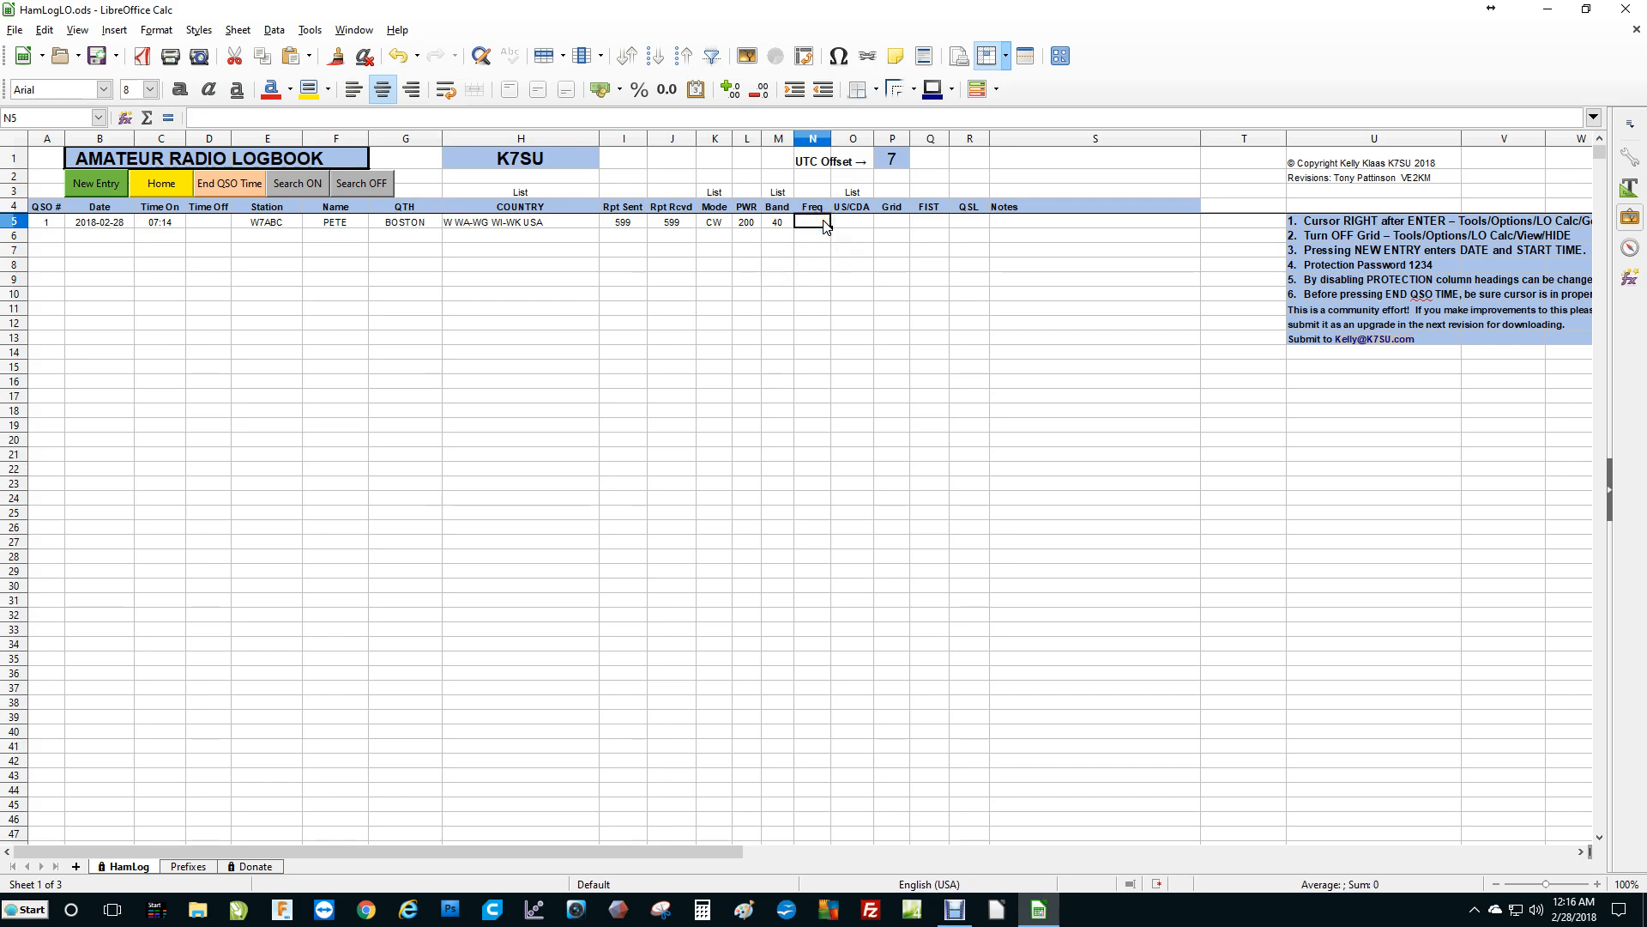
type("7.055")
key("Return")
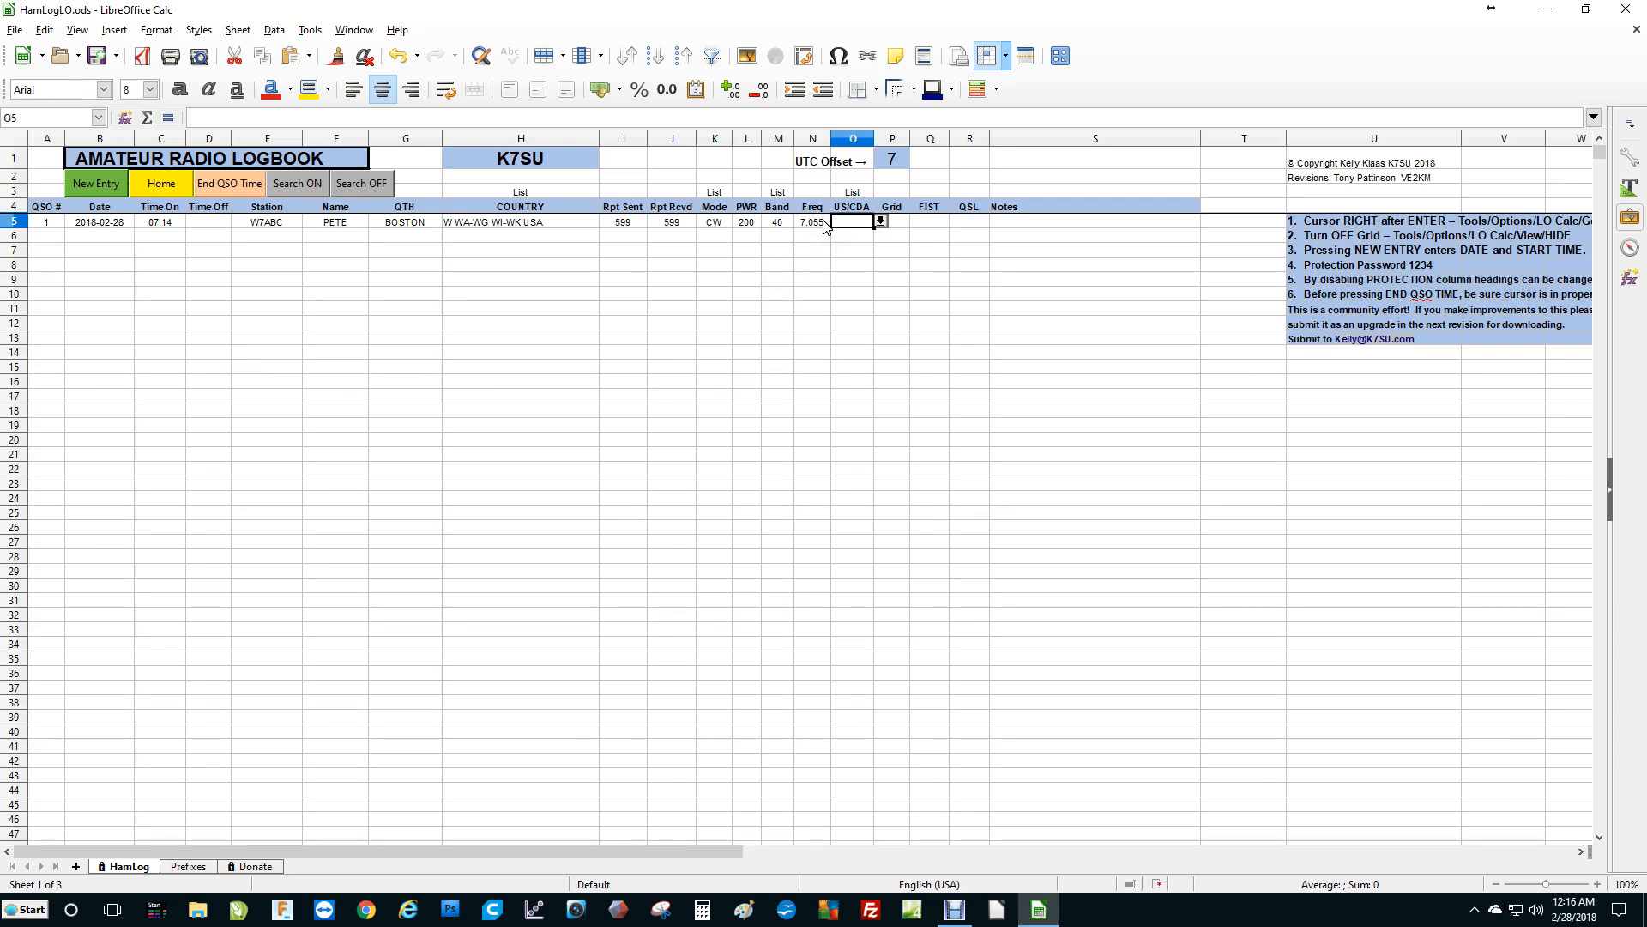
Pick MA as the entry's US/CDA state from the dropdown list.
left_click(880, 221)
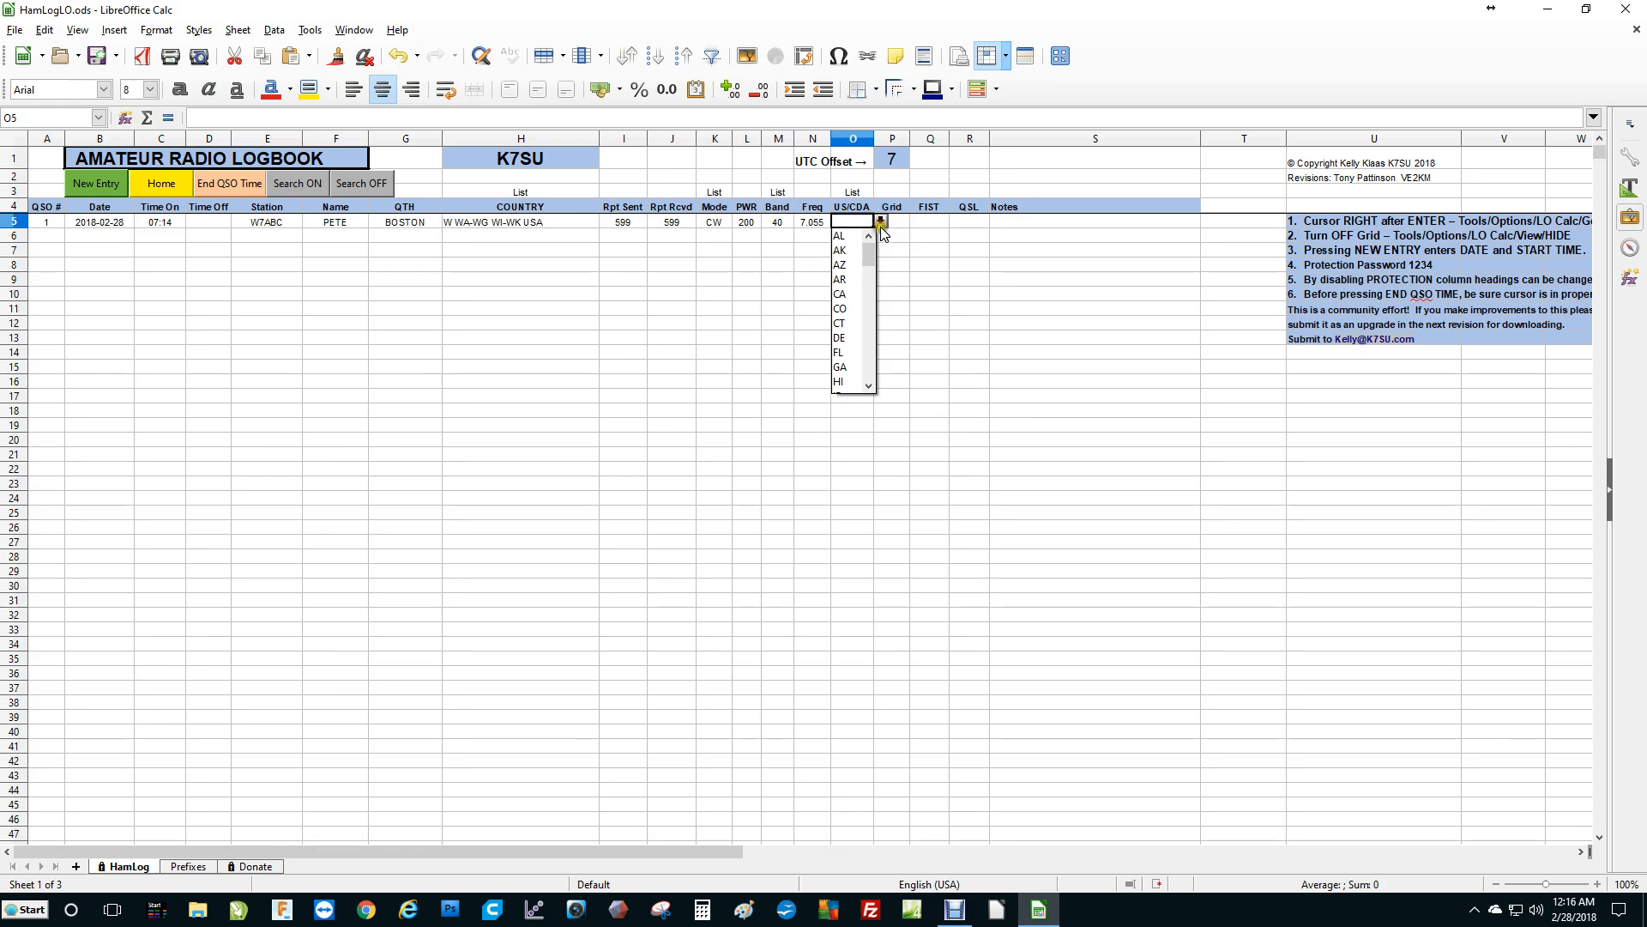
left_click_drag(868, 258, 867, 388)
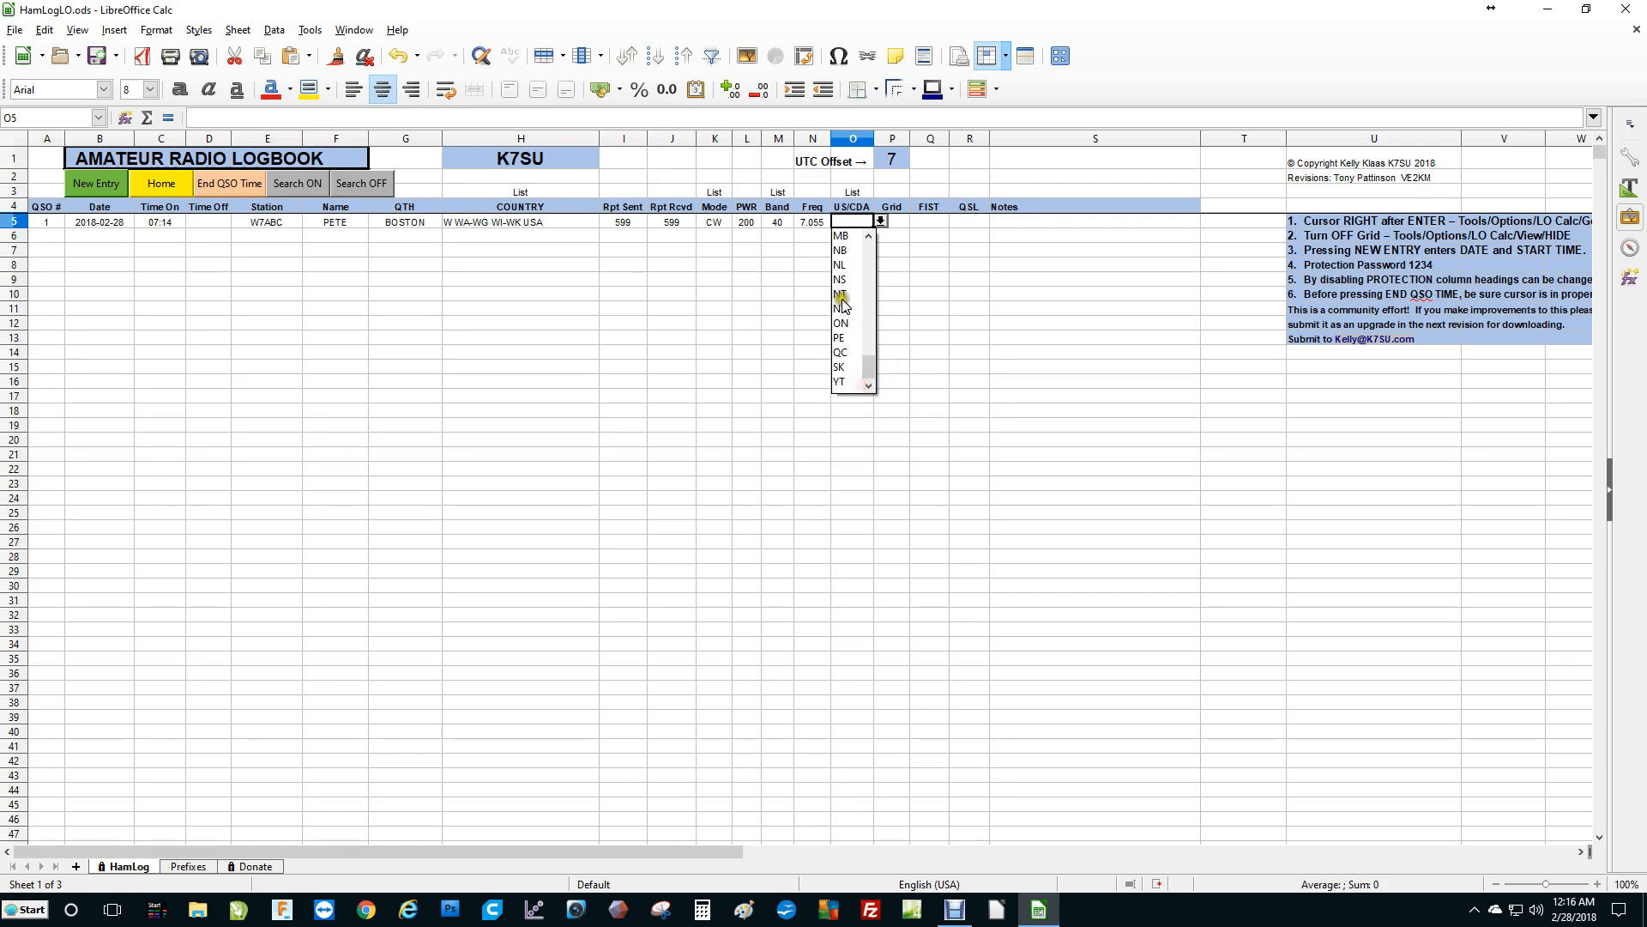
left_click_drag(866, 371, 869, 302)
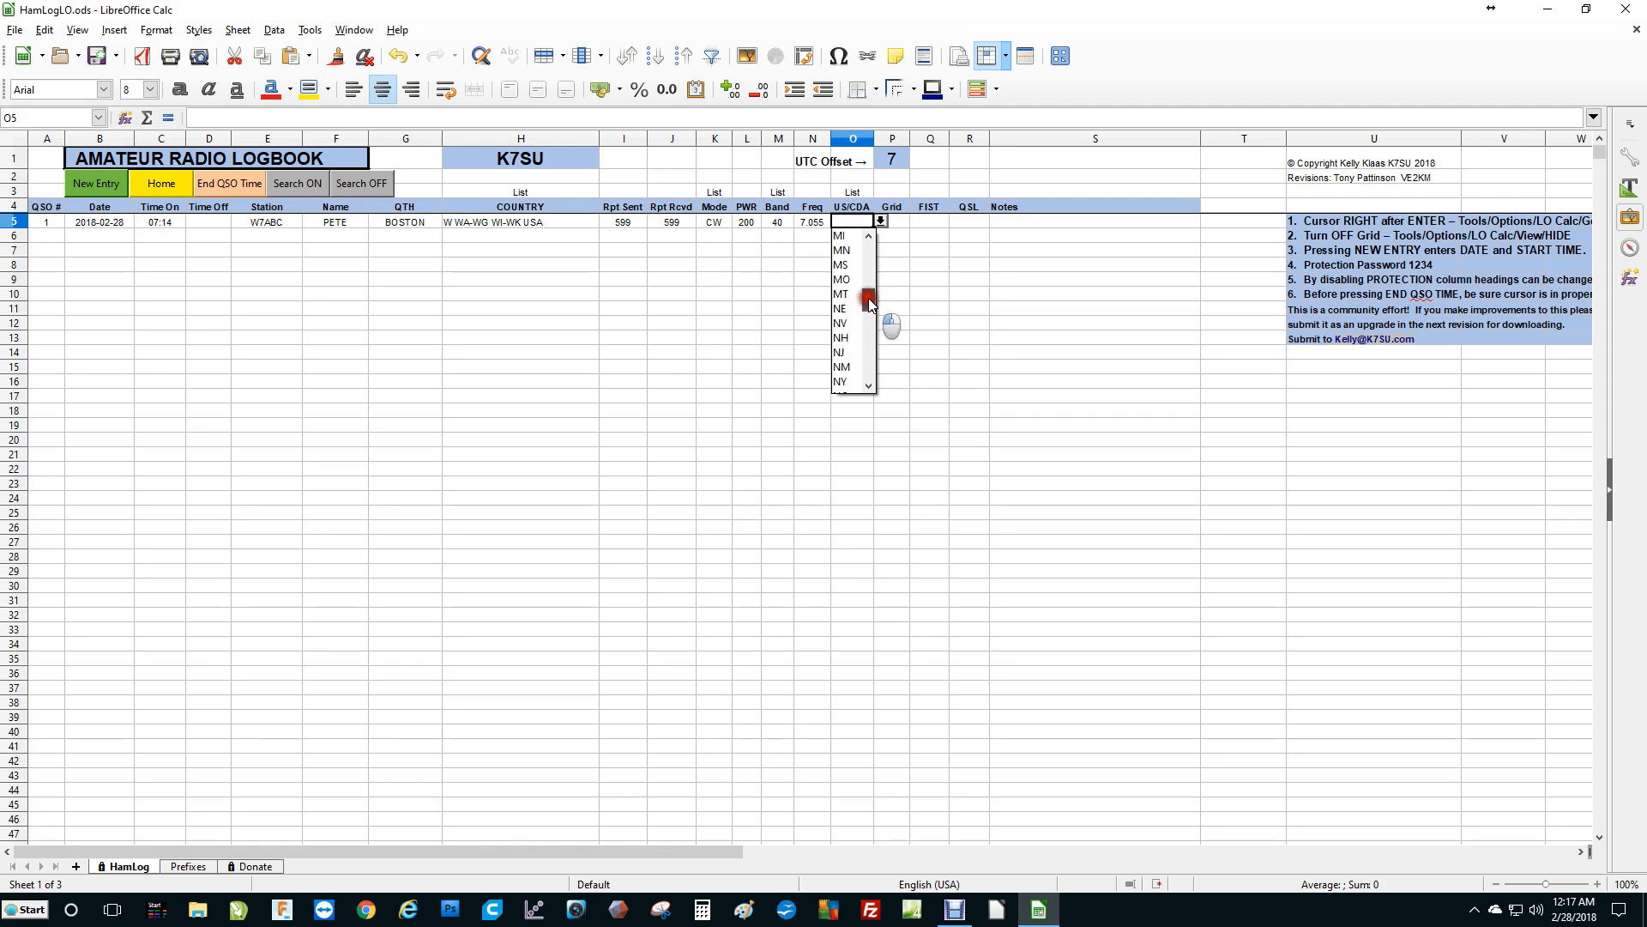
left_click_drag(869, 302, 869, 302)
left_click(852, 249)
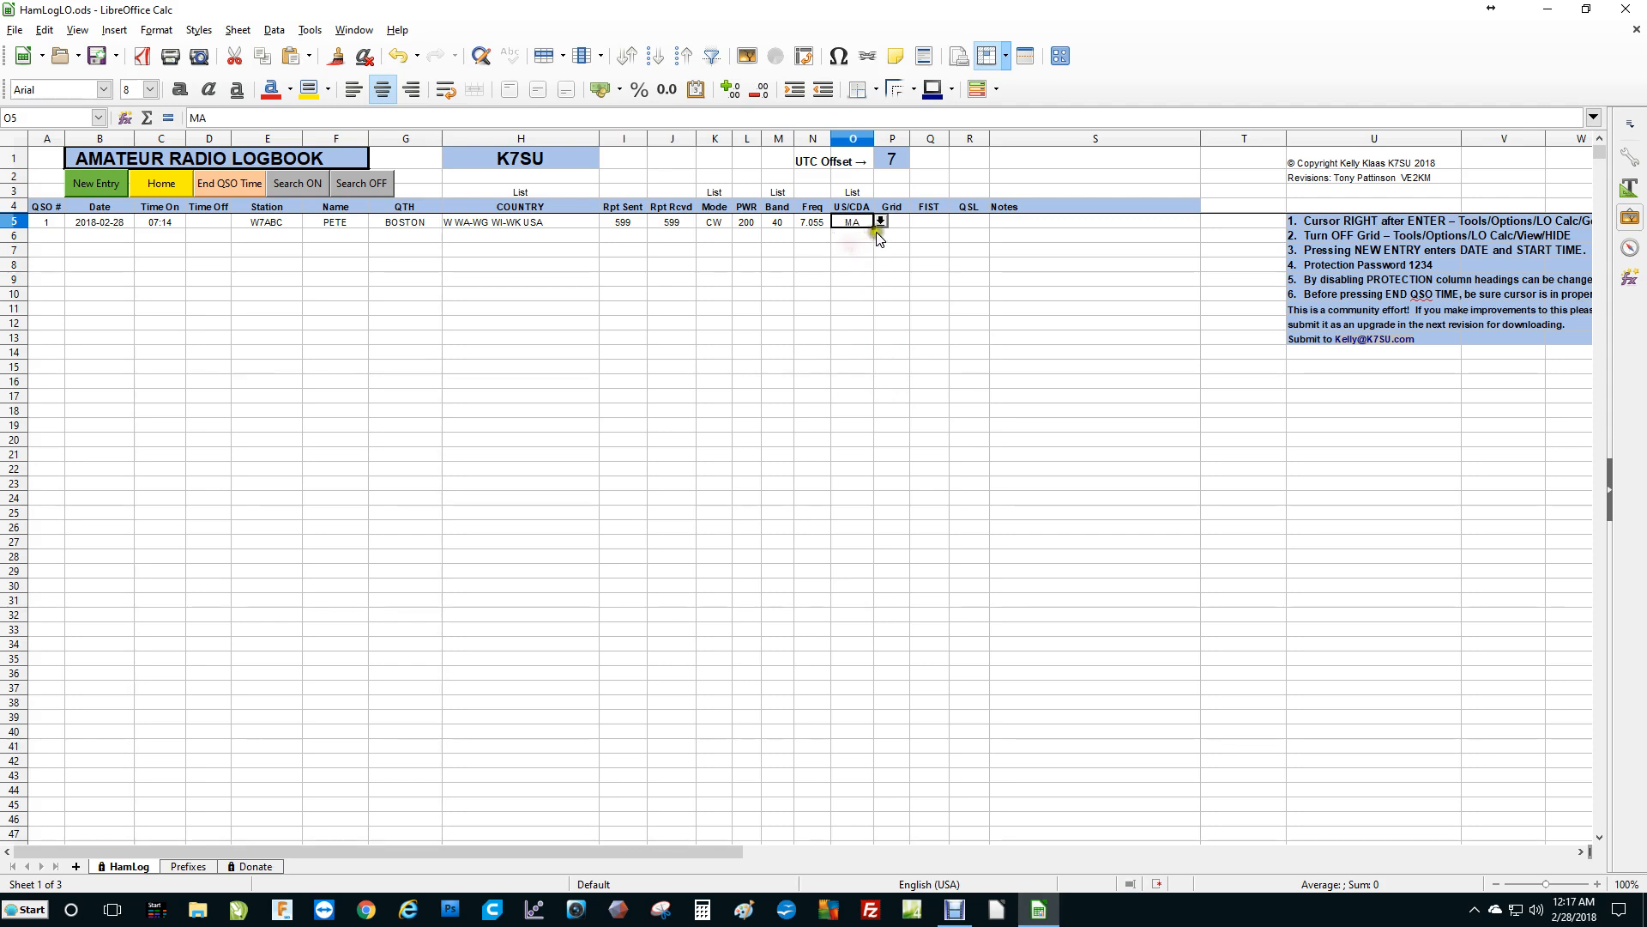
Step through the Grid, FIST, QSL and Notes cells of the entry and the US/CDA heading.
left_click(897, 224)
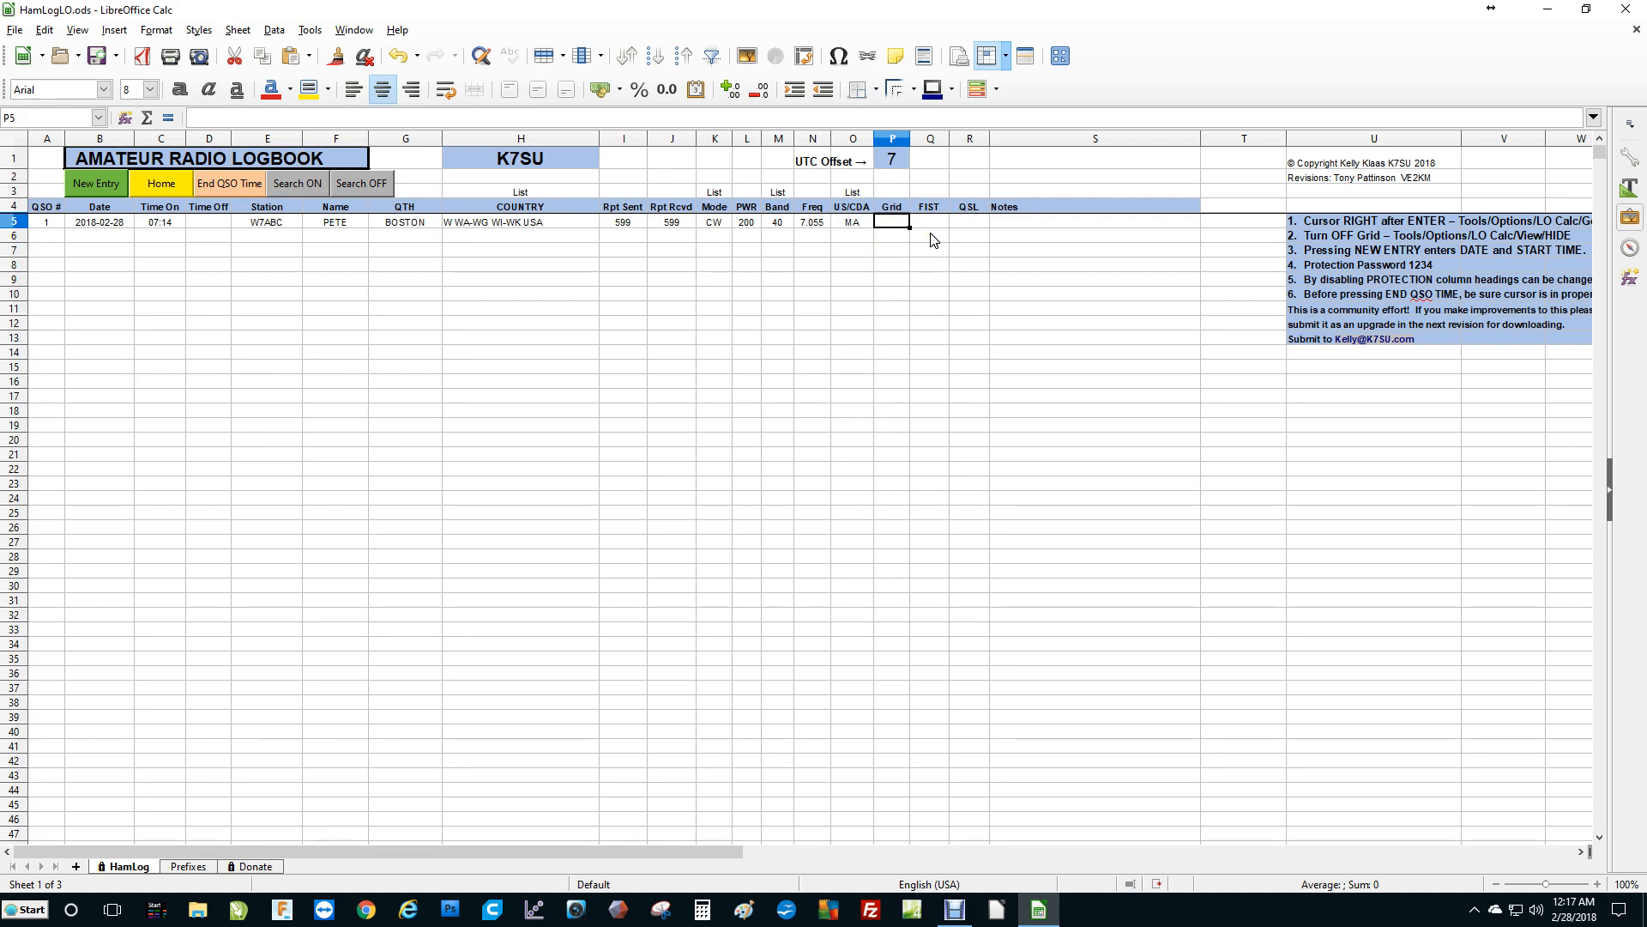
left_click(930, 221)
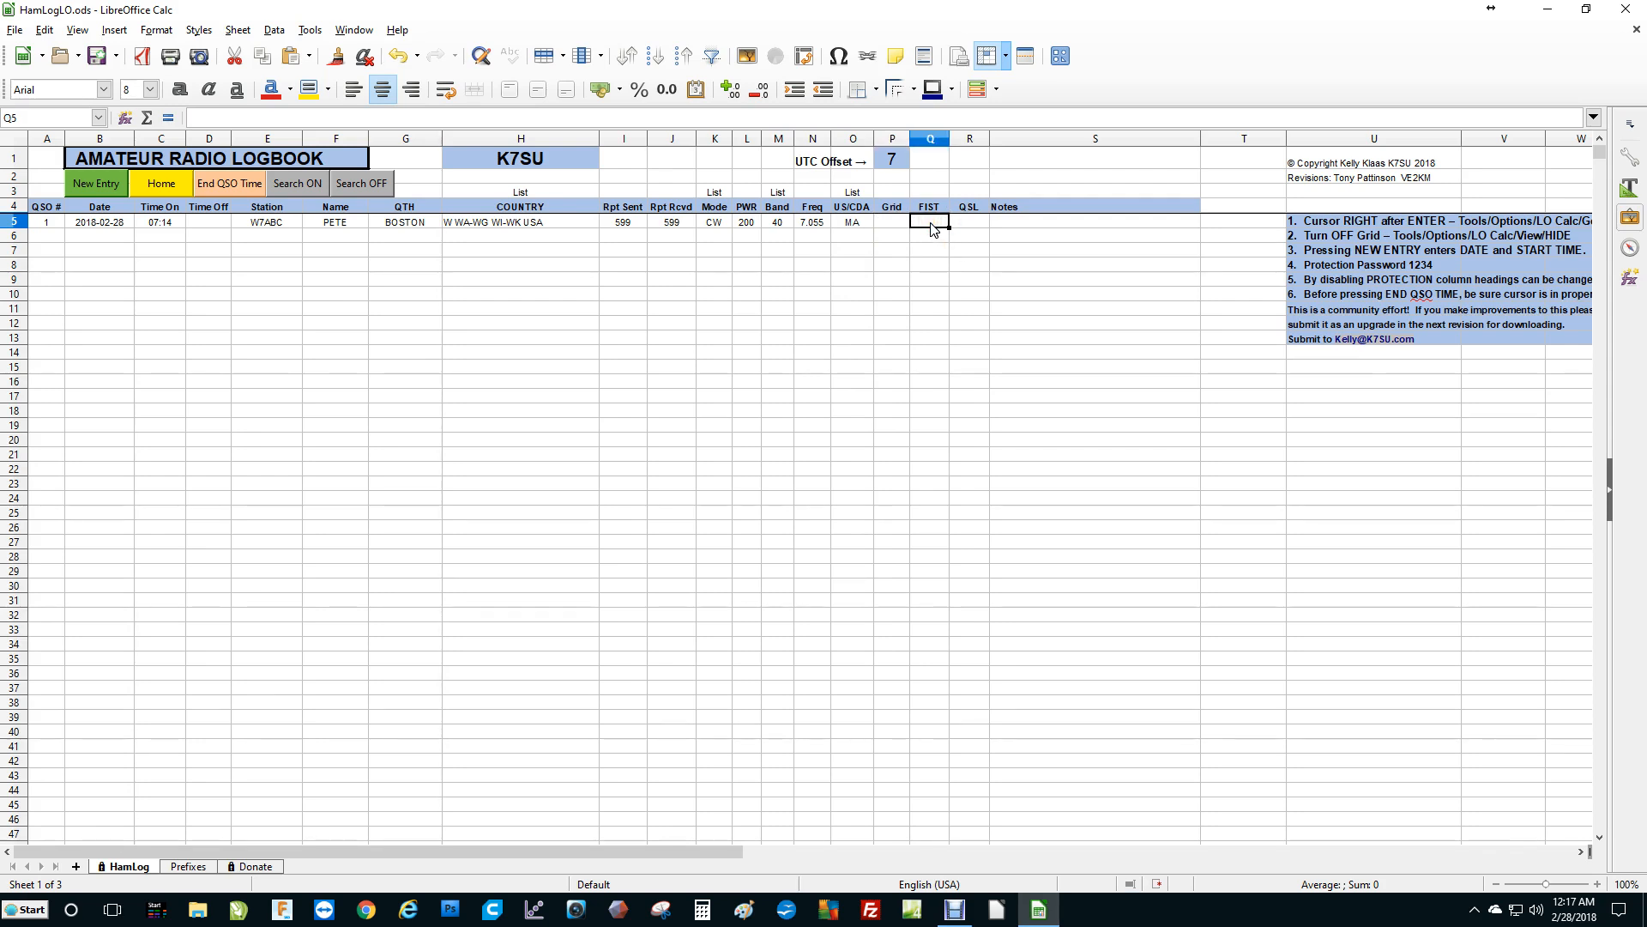
left_click(973, 222)
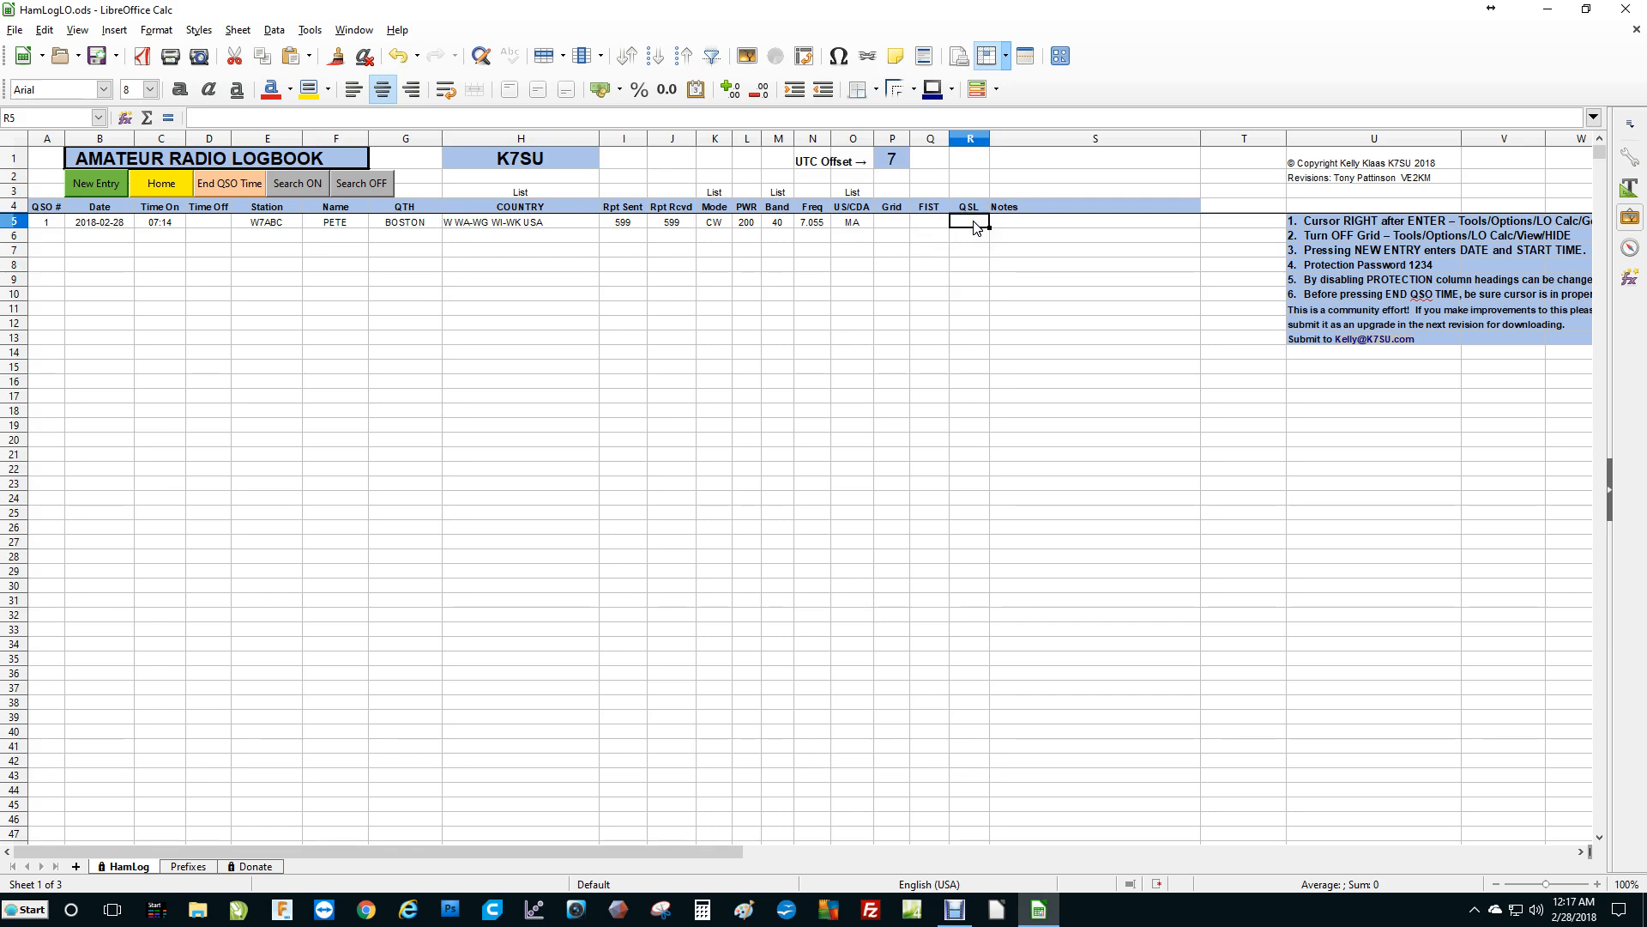
left_click(1023, 223)
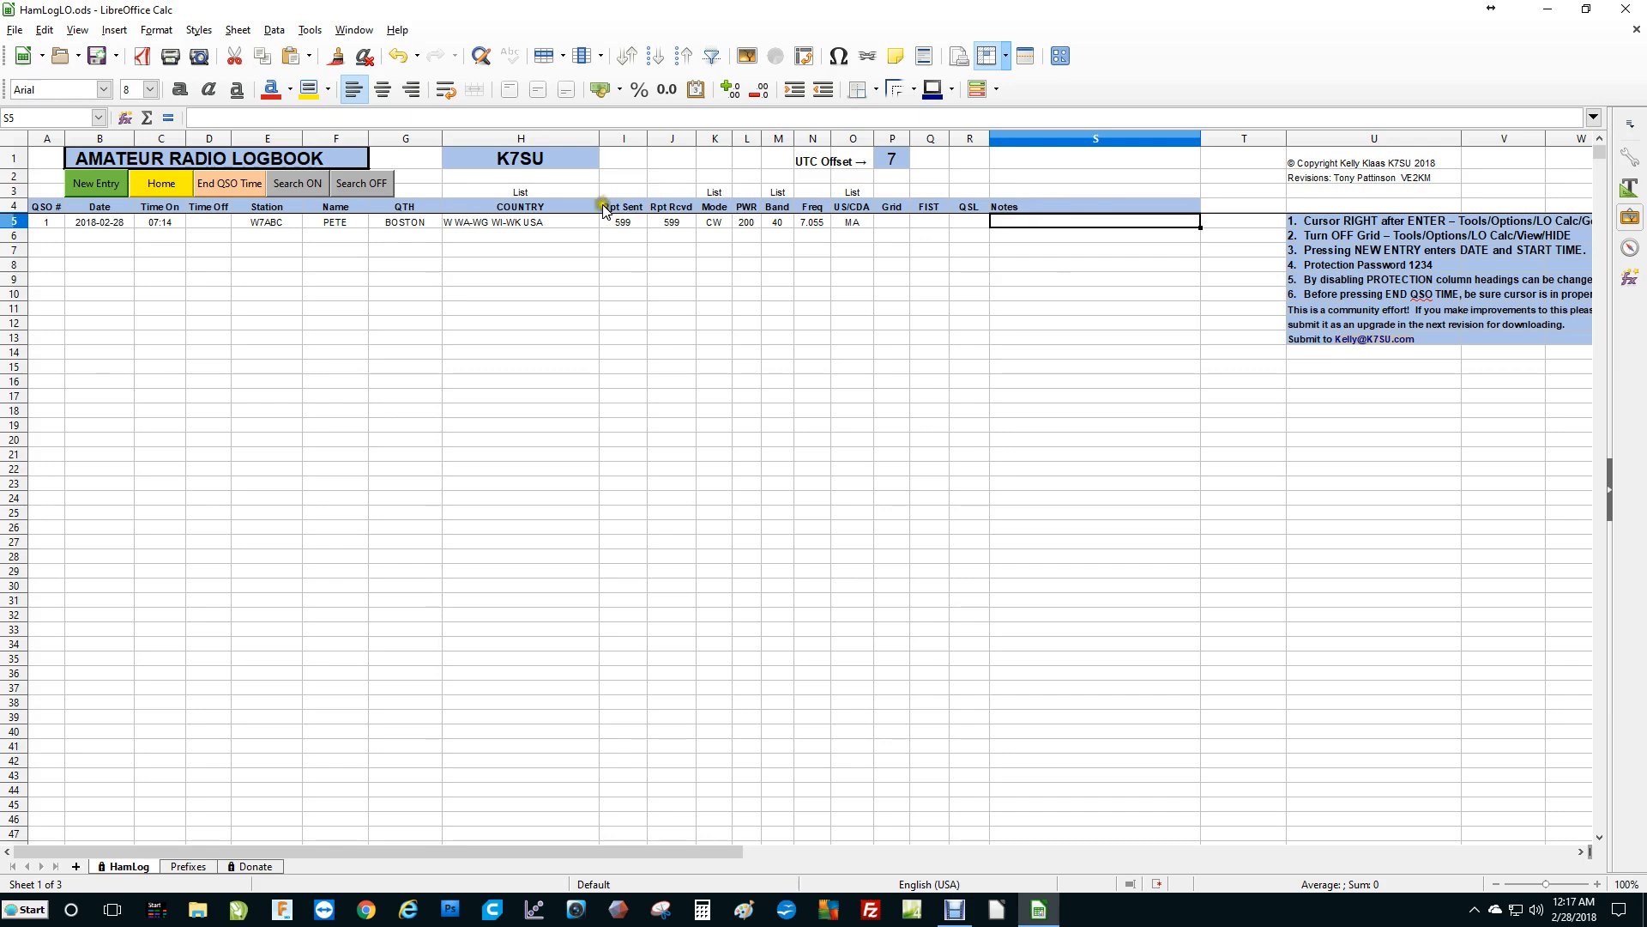
left_click(852, 207)
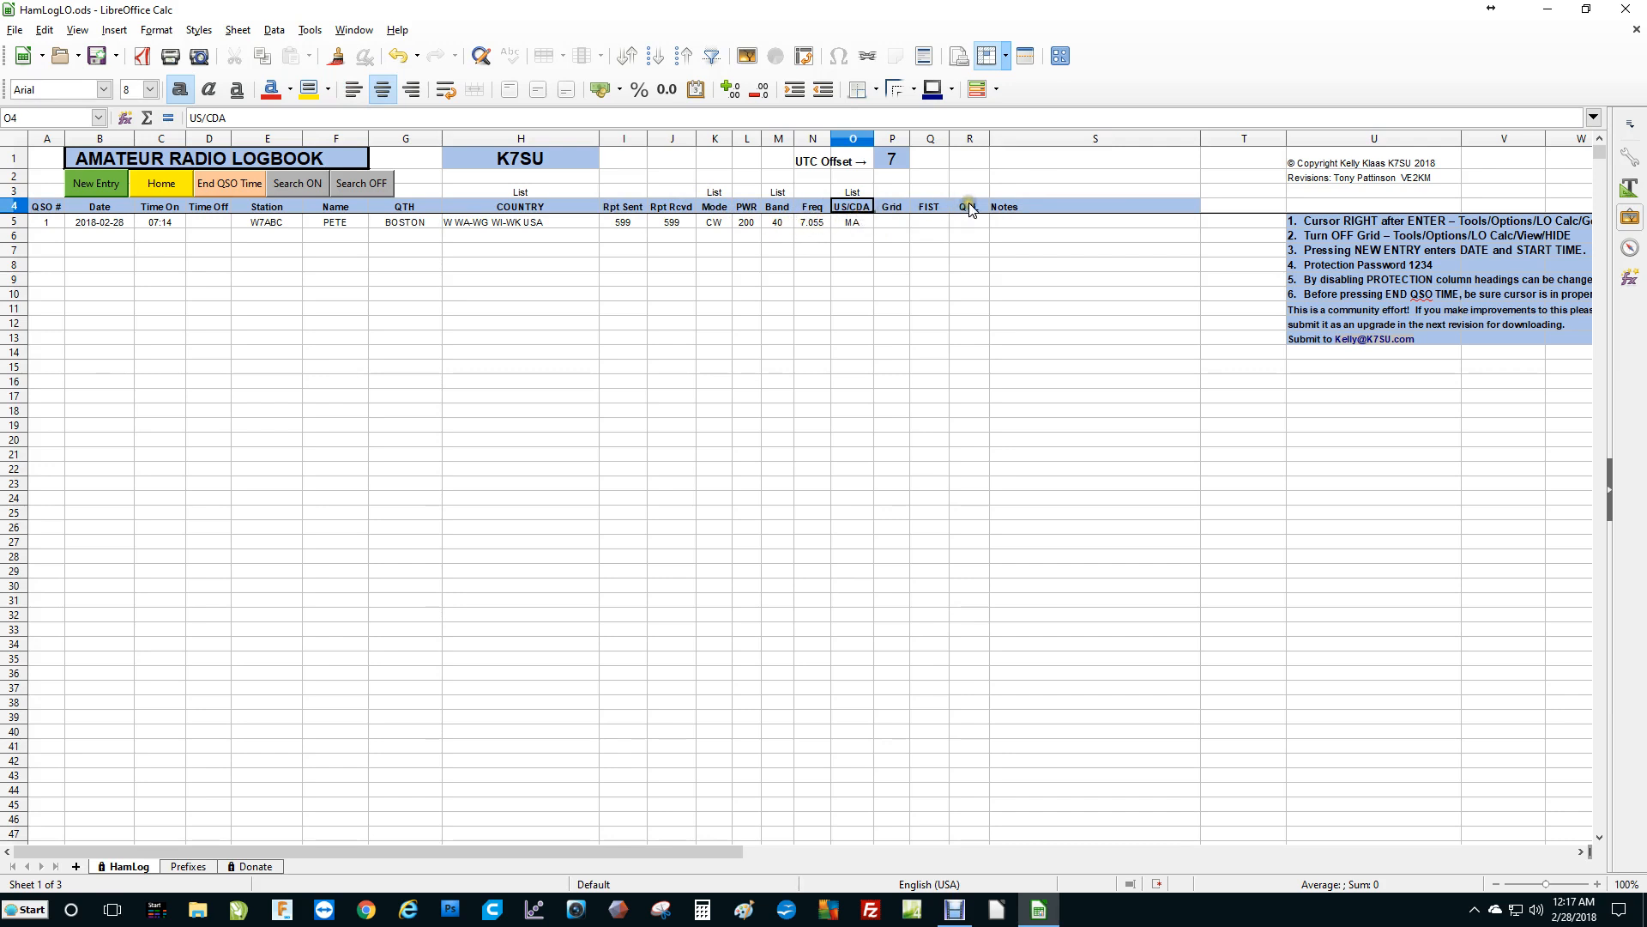
Try to delete the US/CDA heading, and unprotect the sheet with its protection password.
key("Delete")
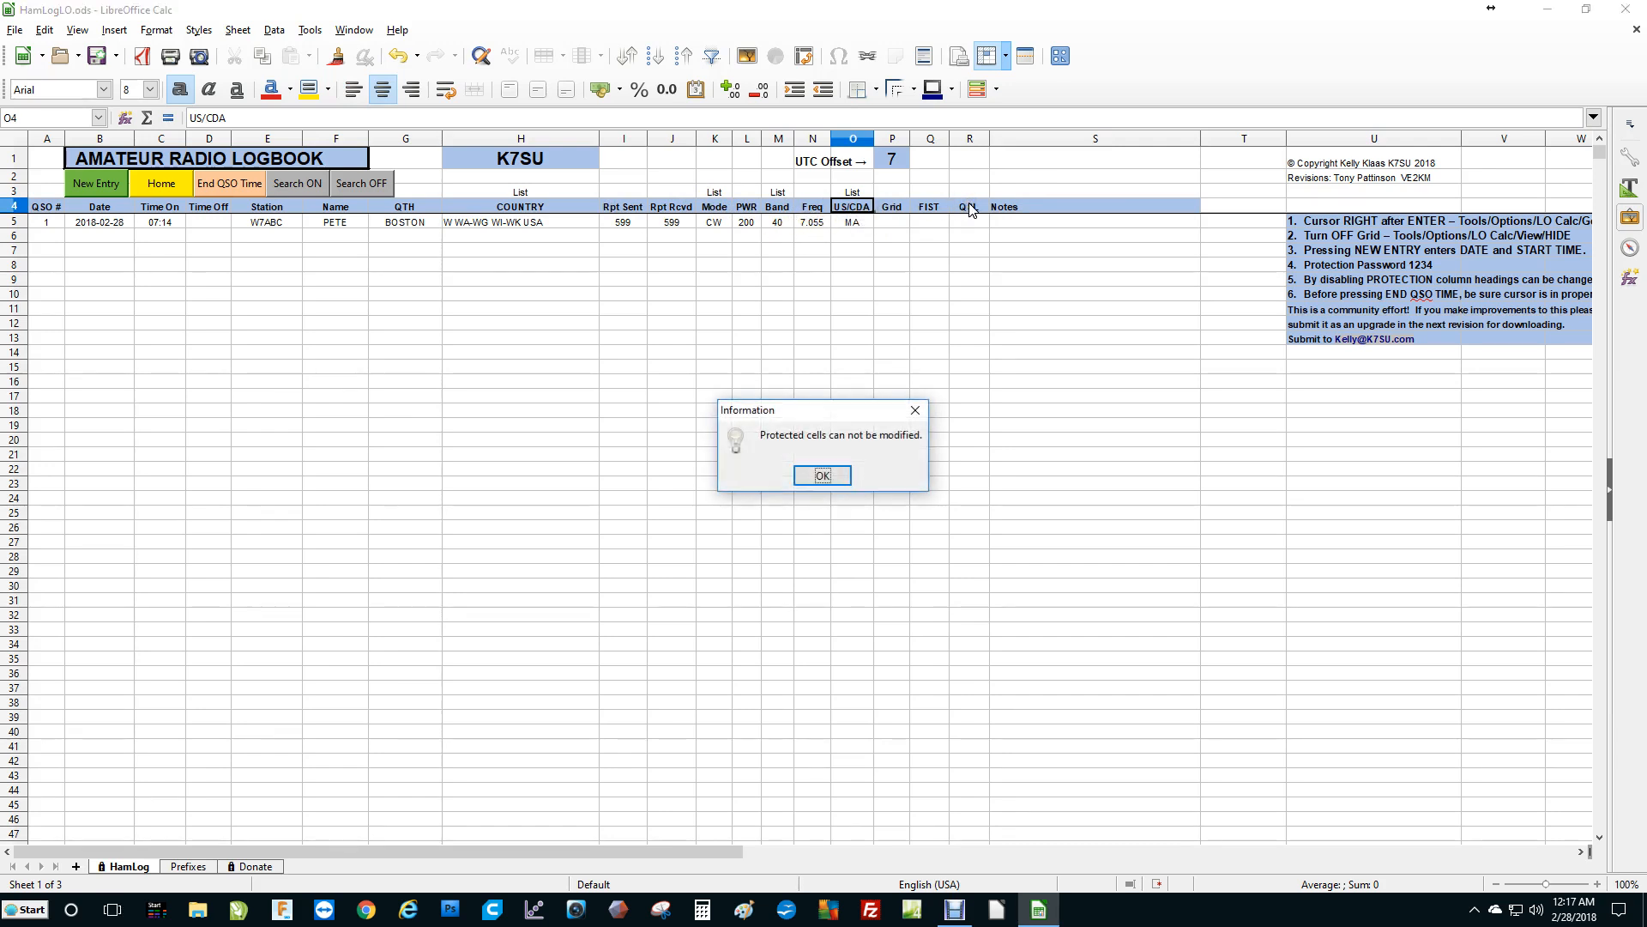
left_click(823, 477)
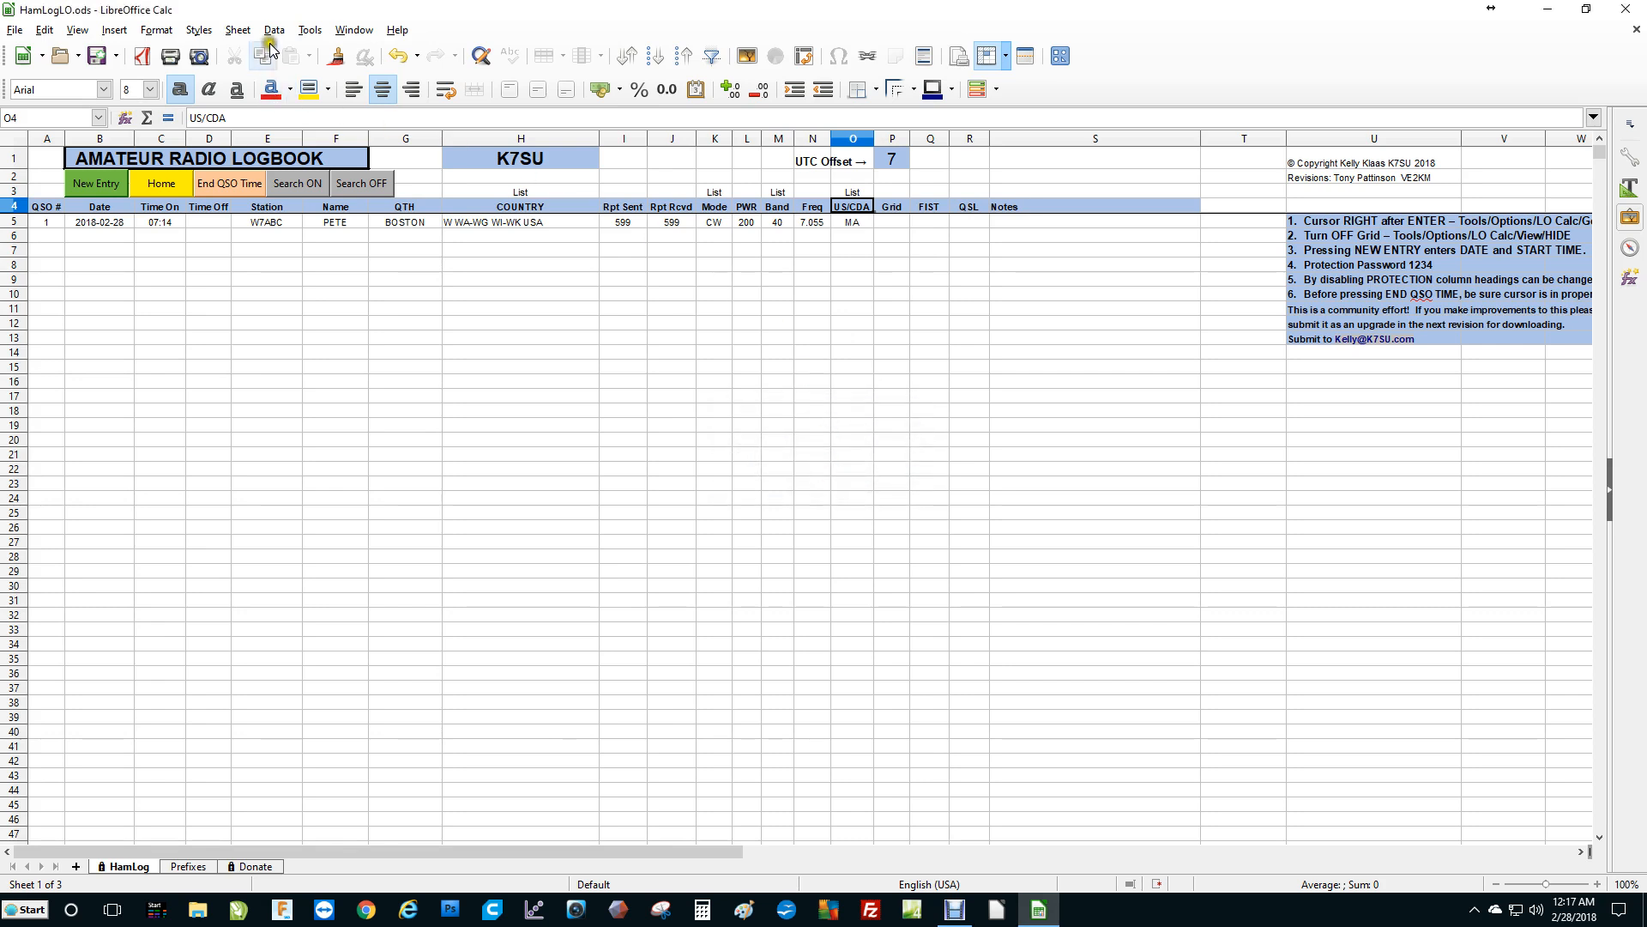
left_click(310, 30)
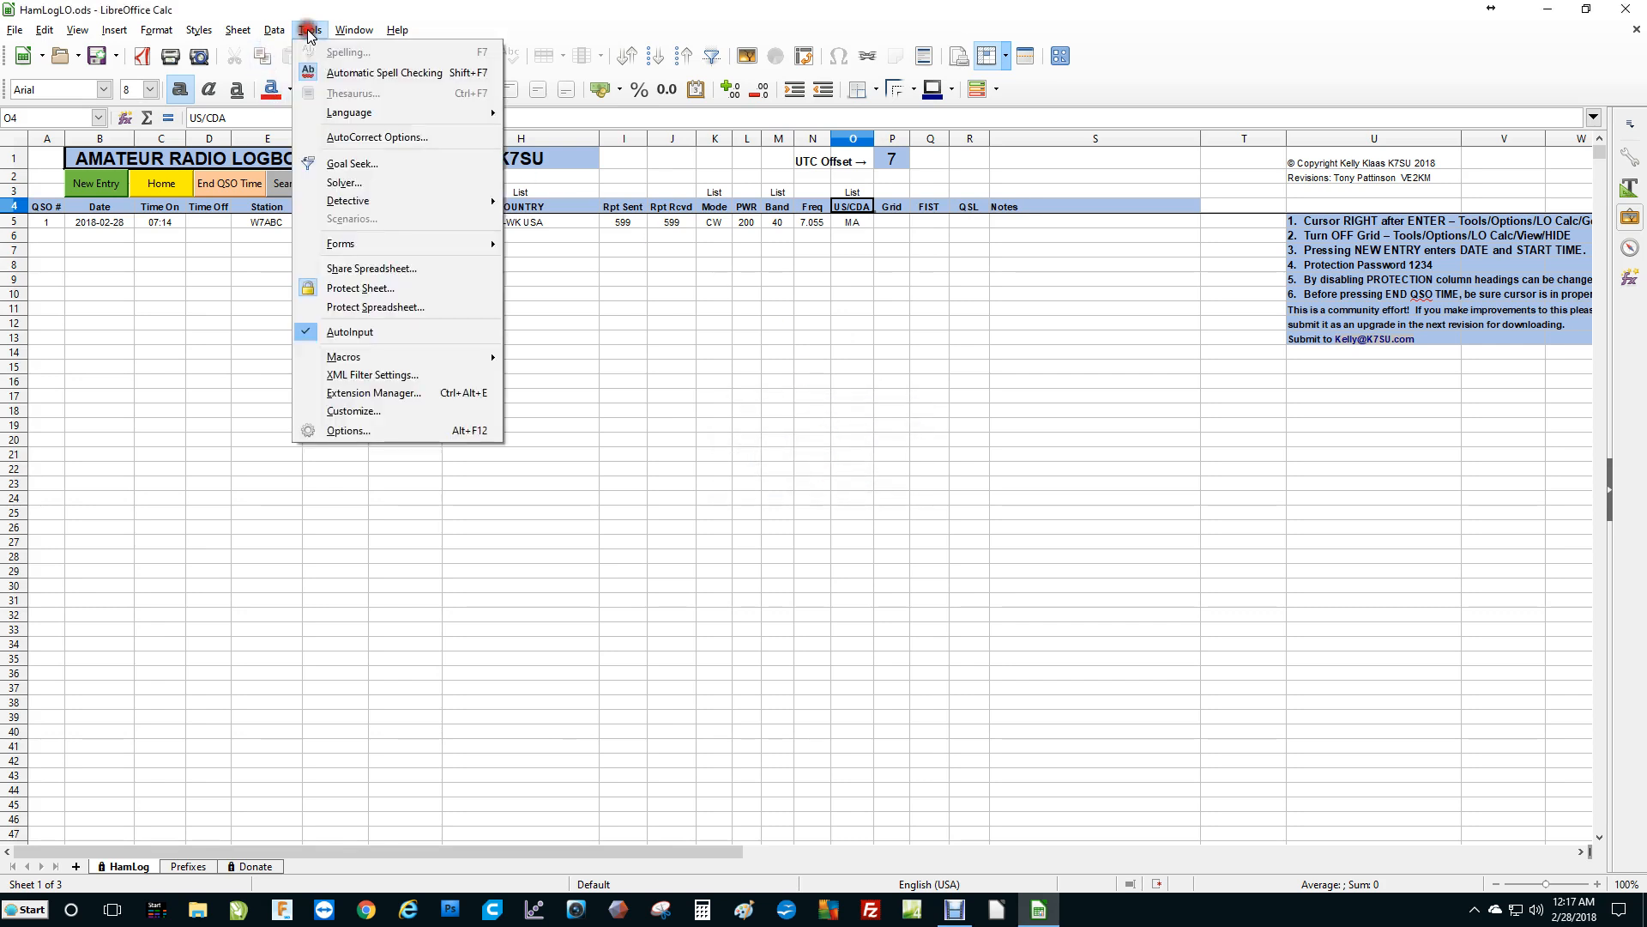
left_click(315, 288)
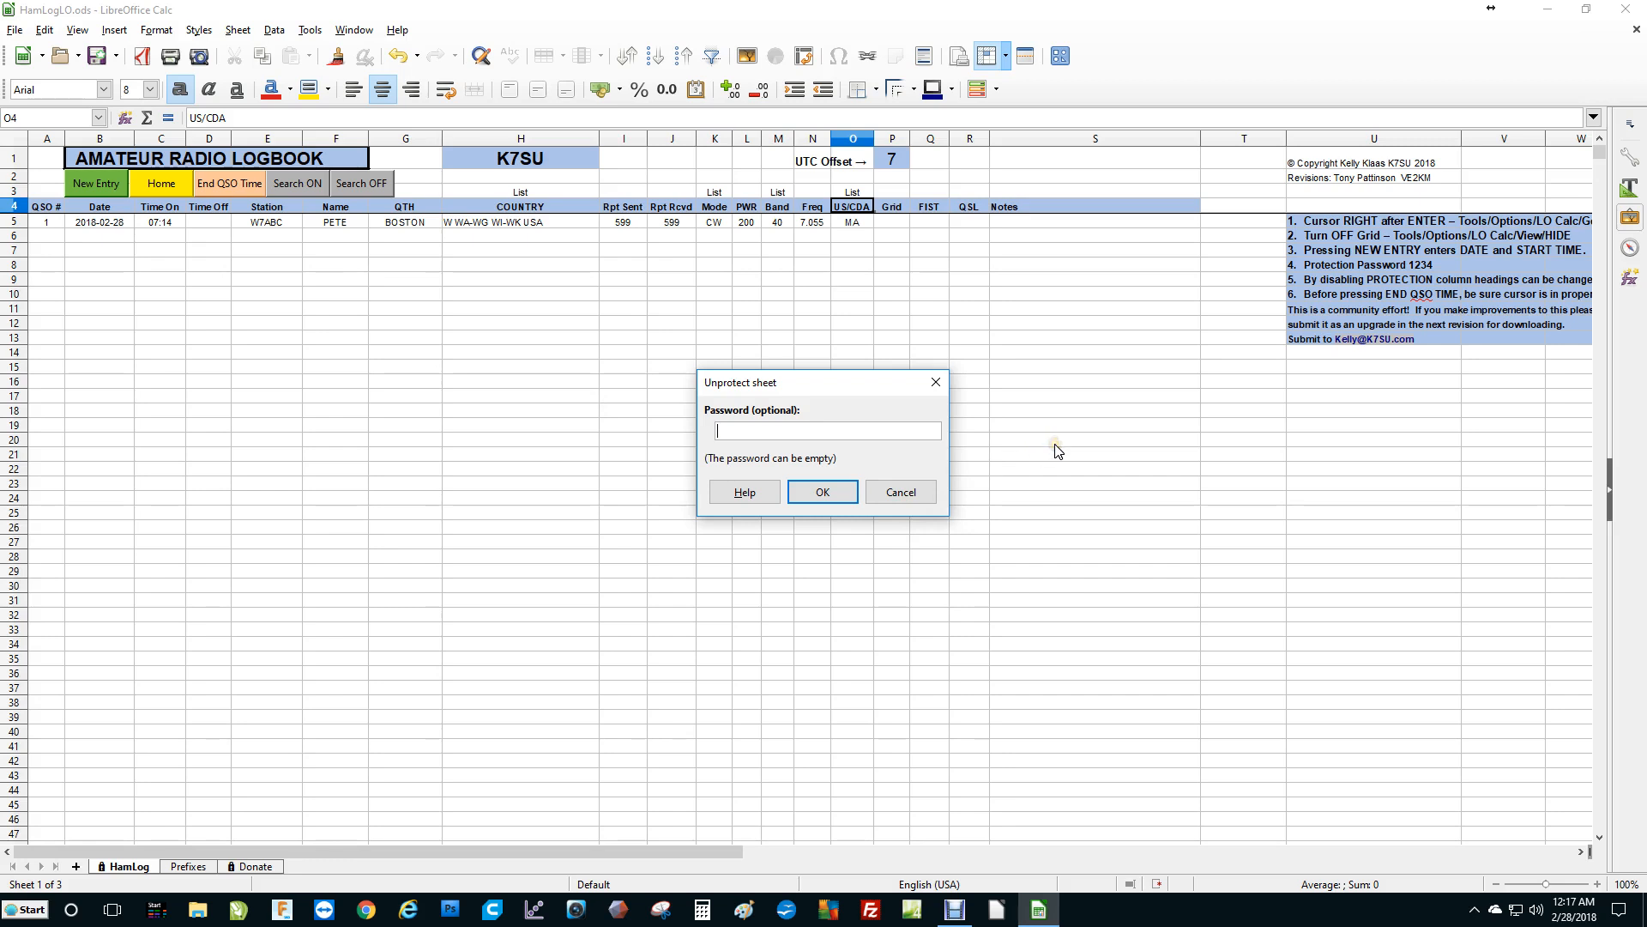
type("1234")
key("Return")
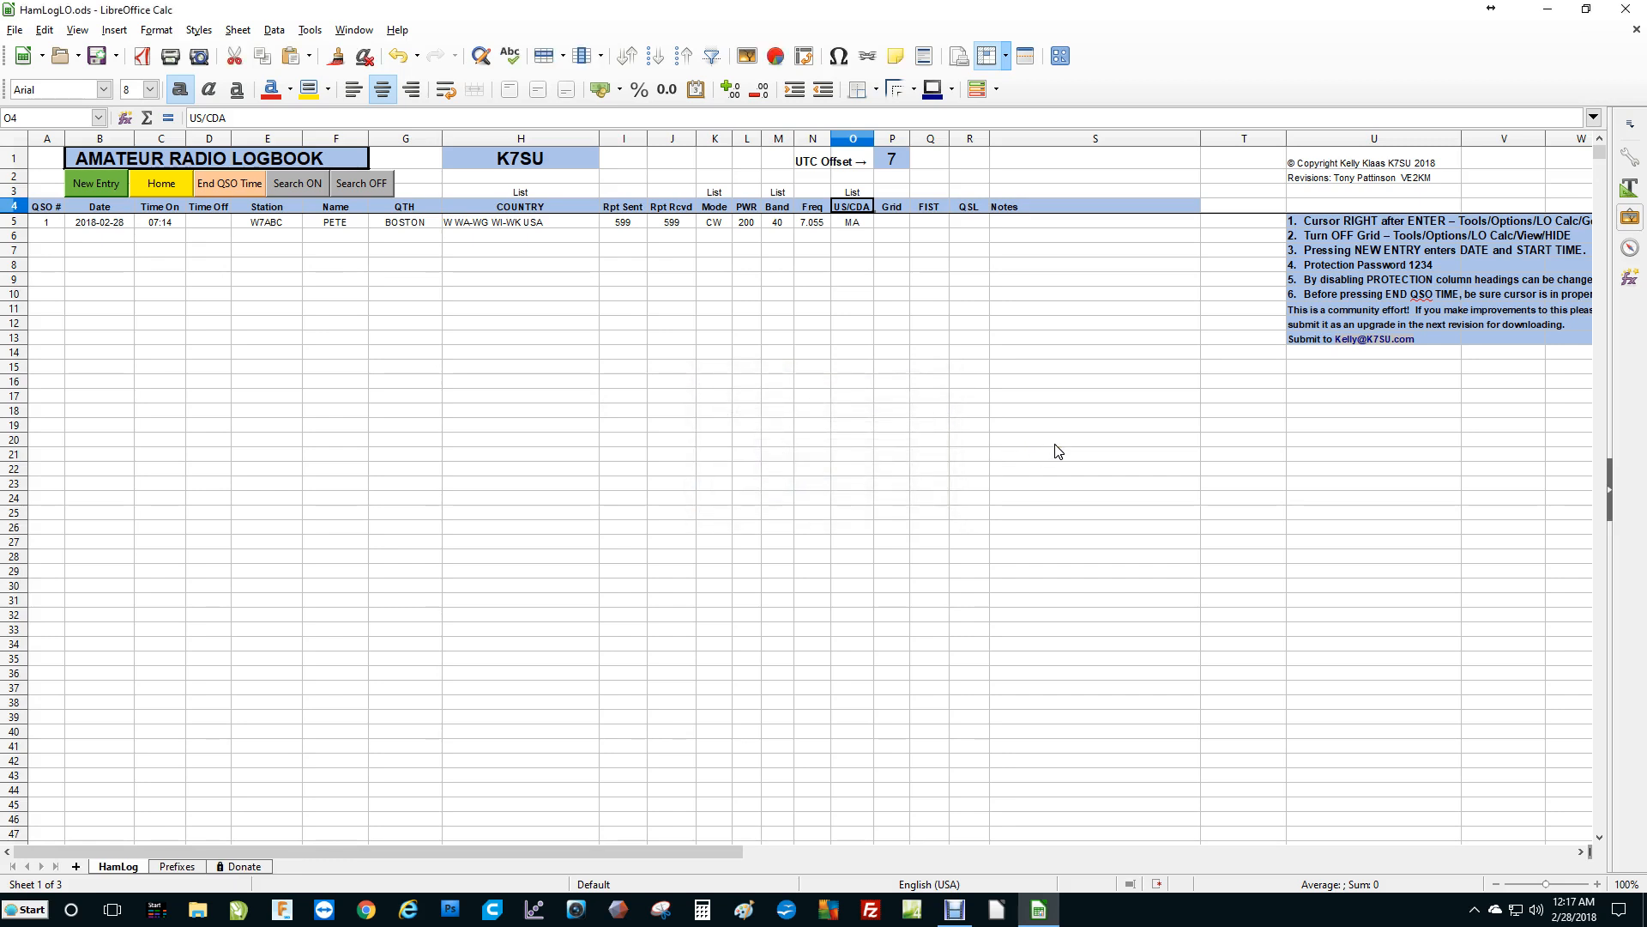
Rename the FIST column heading to USER.
left_click(891, 206)
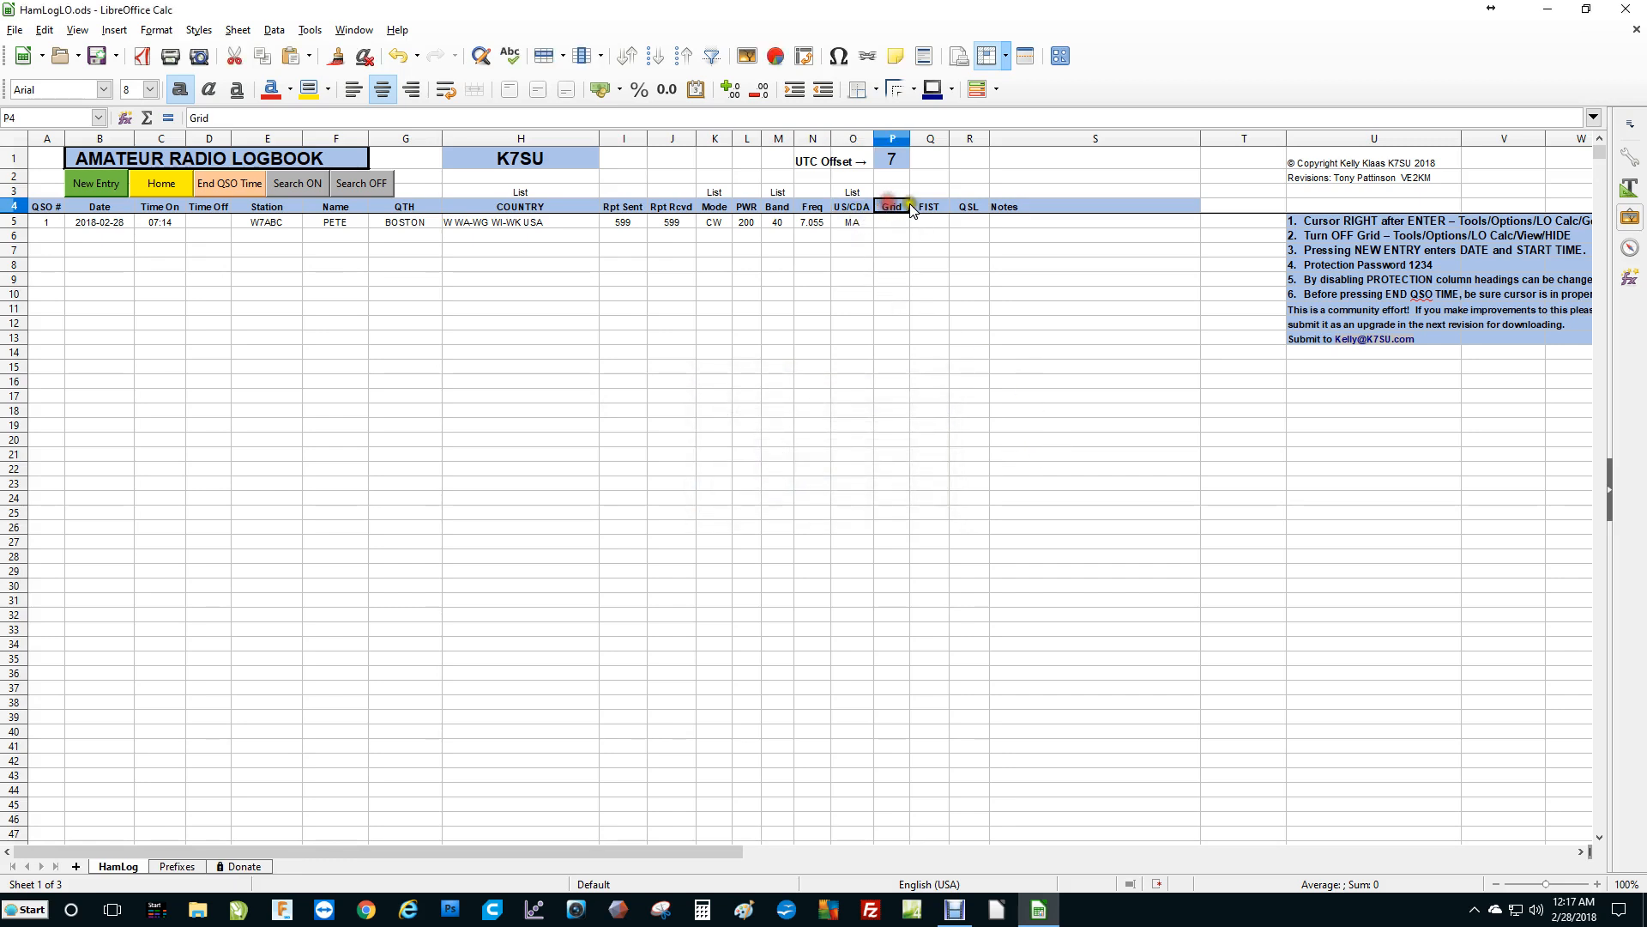
left_click(928, 206)
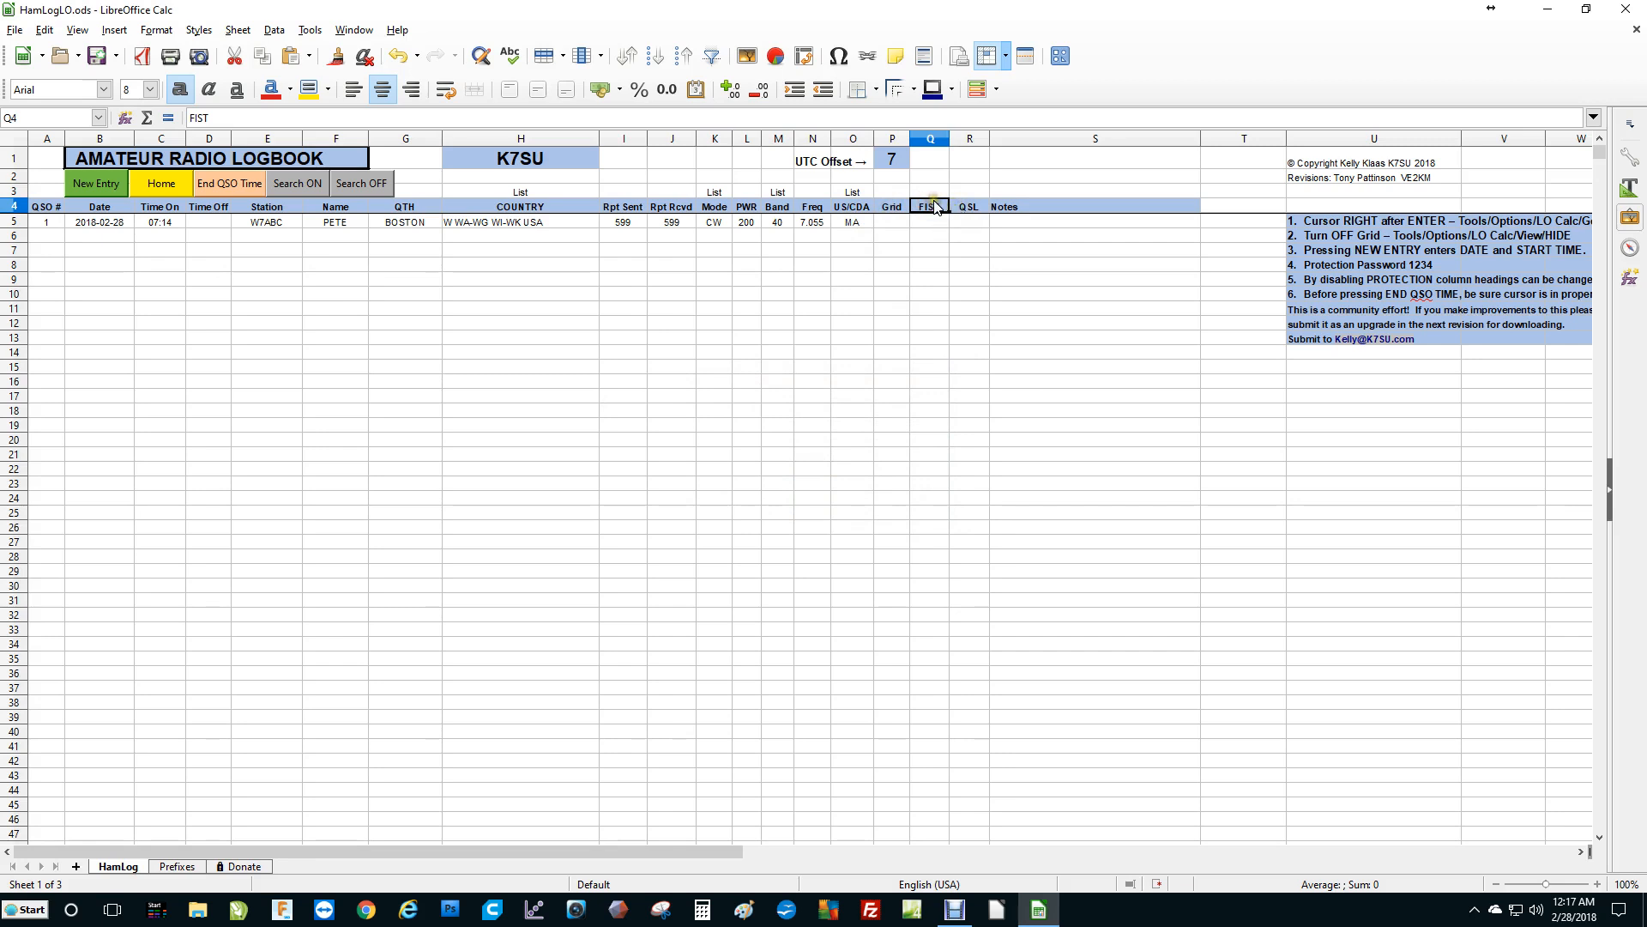
left_click(934, 202)
type("uSER")
key("Return")
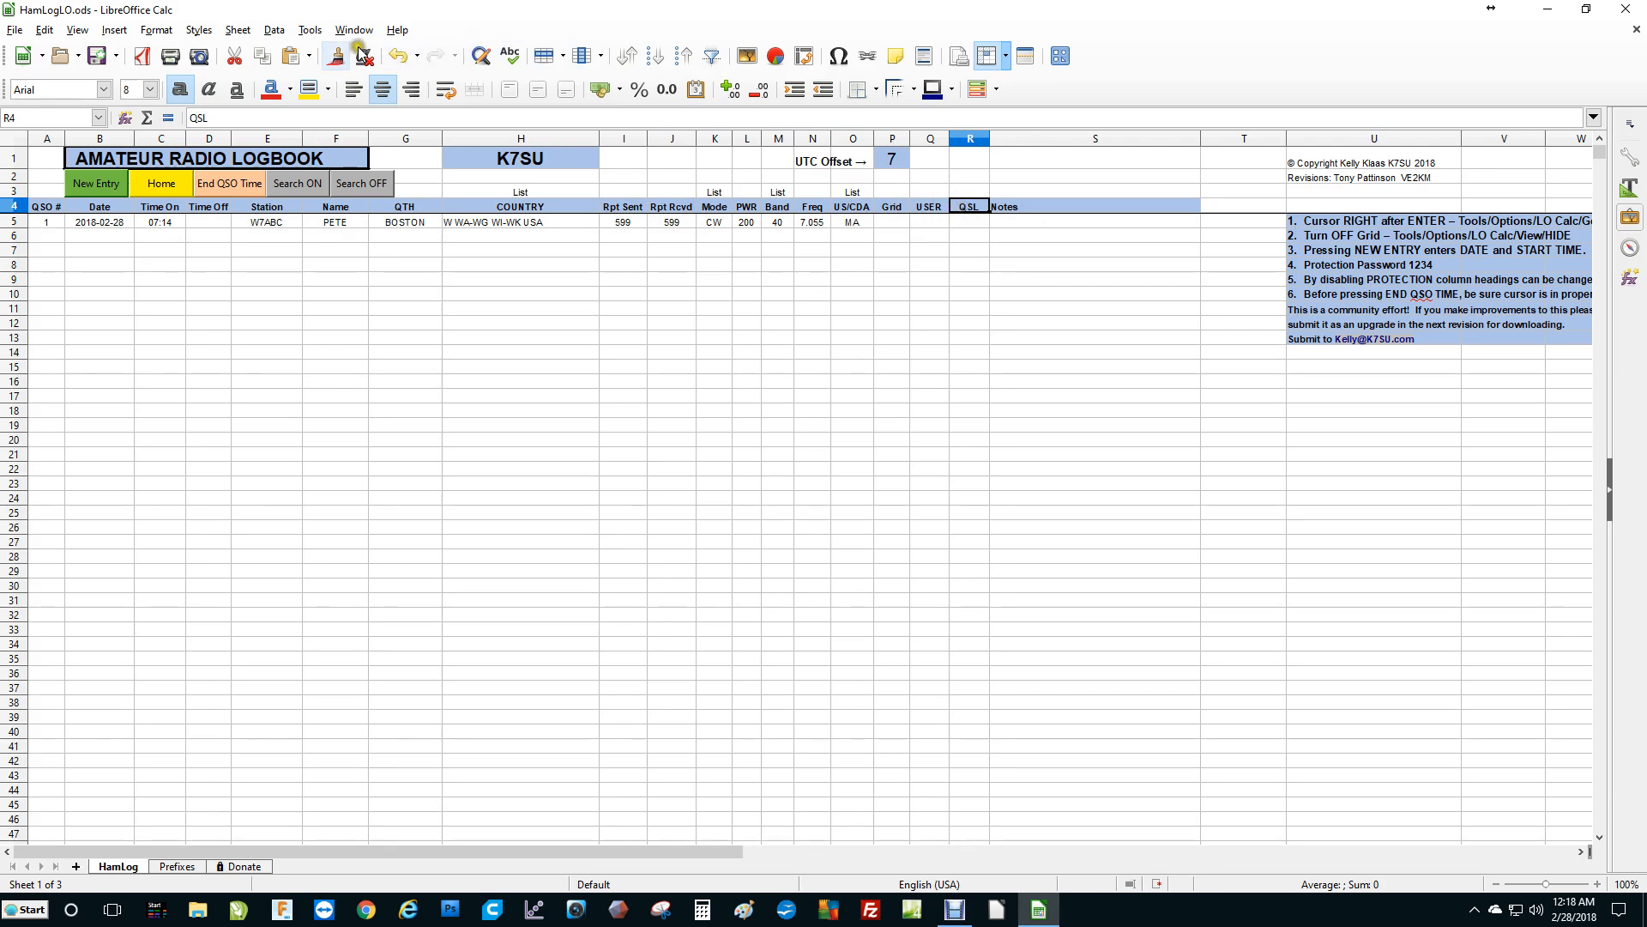
Protect the sheet again, entering and confirming the protection password.
left_click(310, 31)
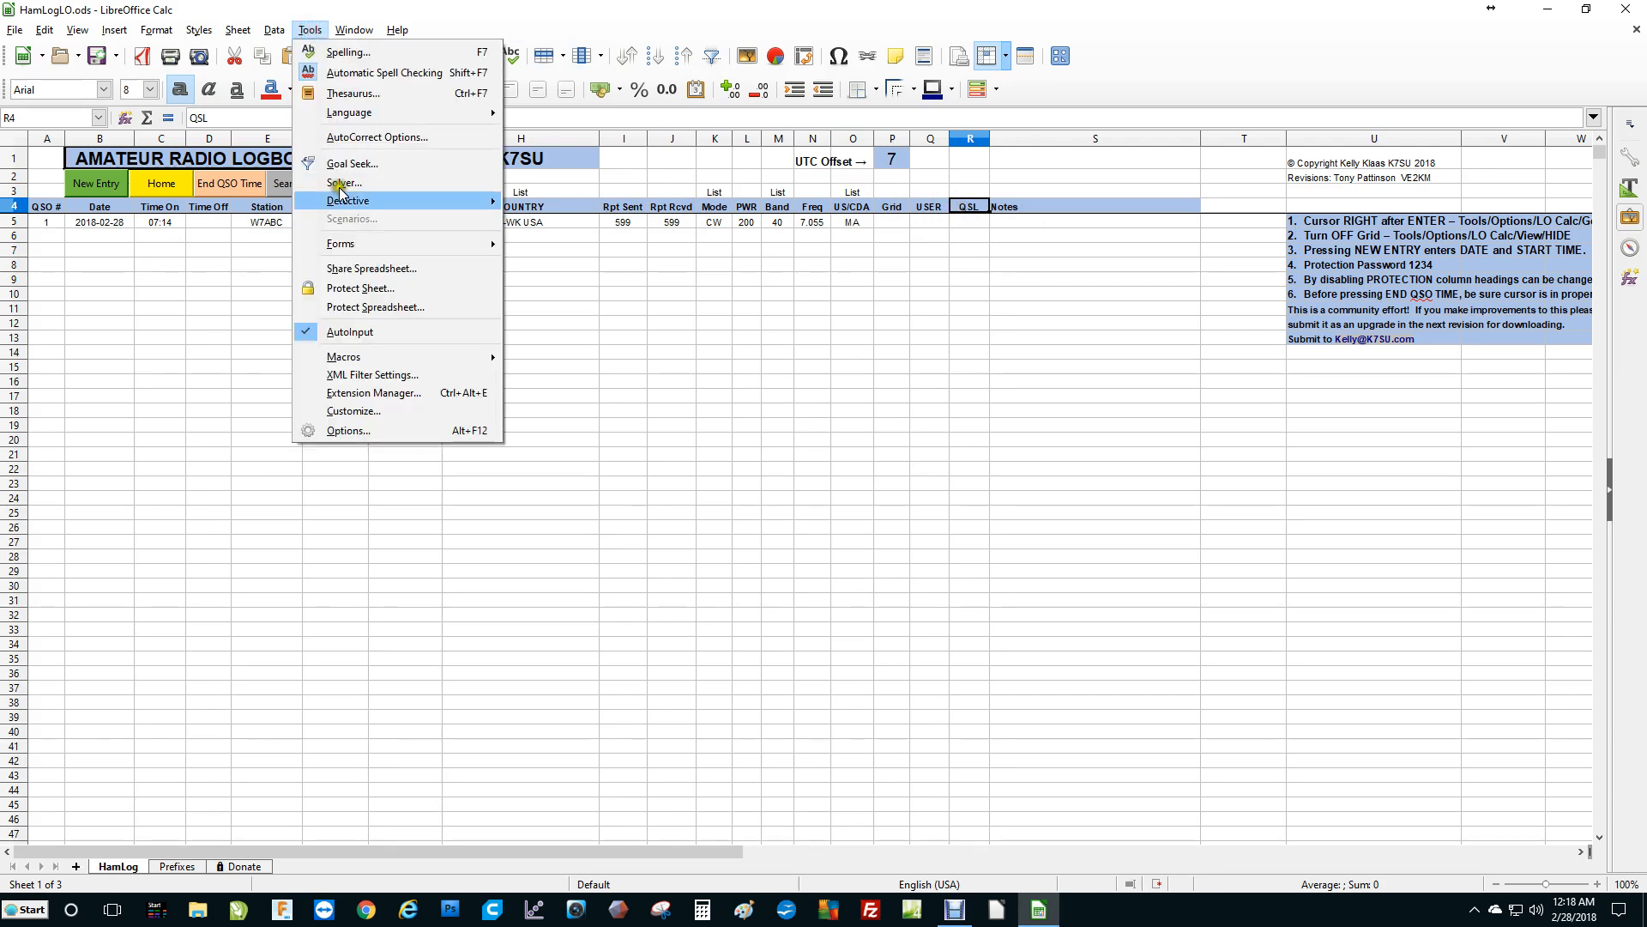
left_click(391, 289)
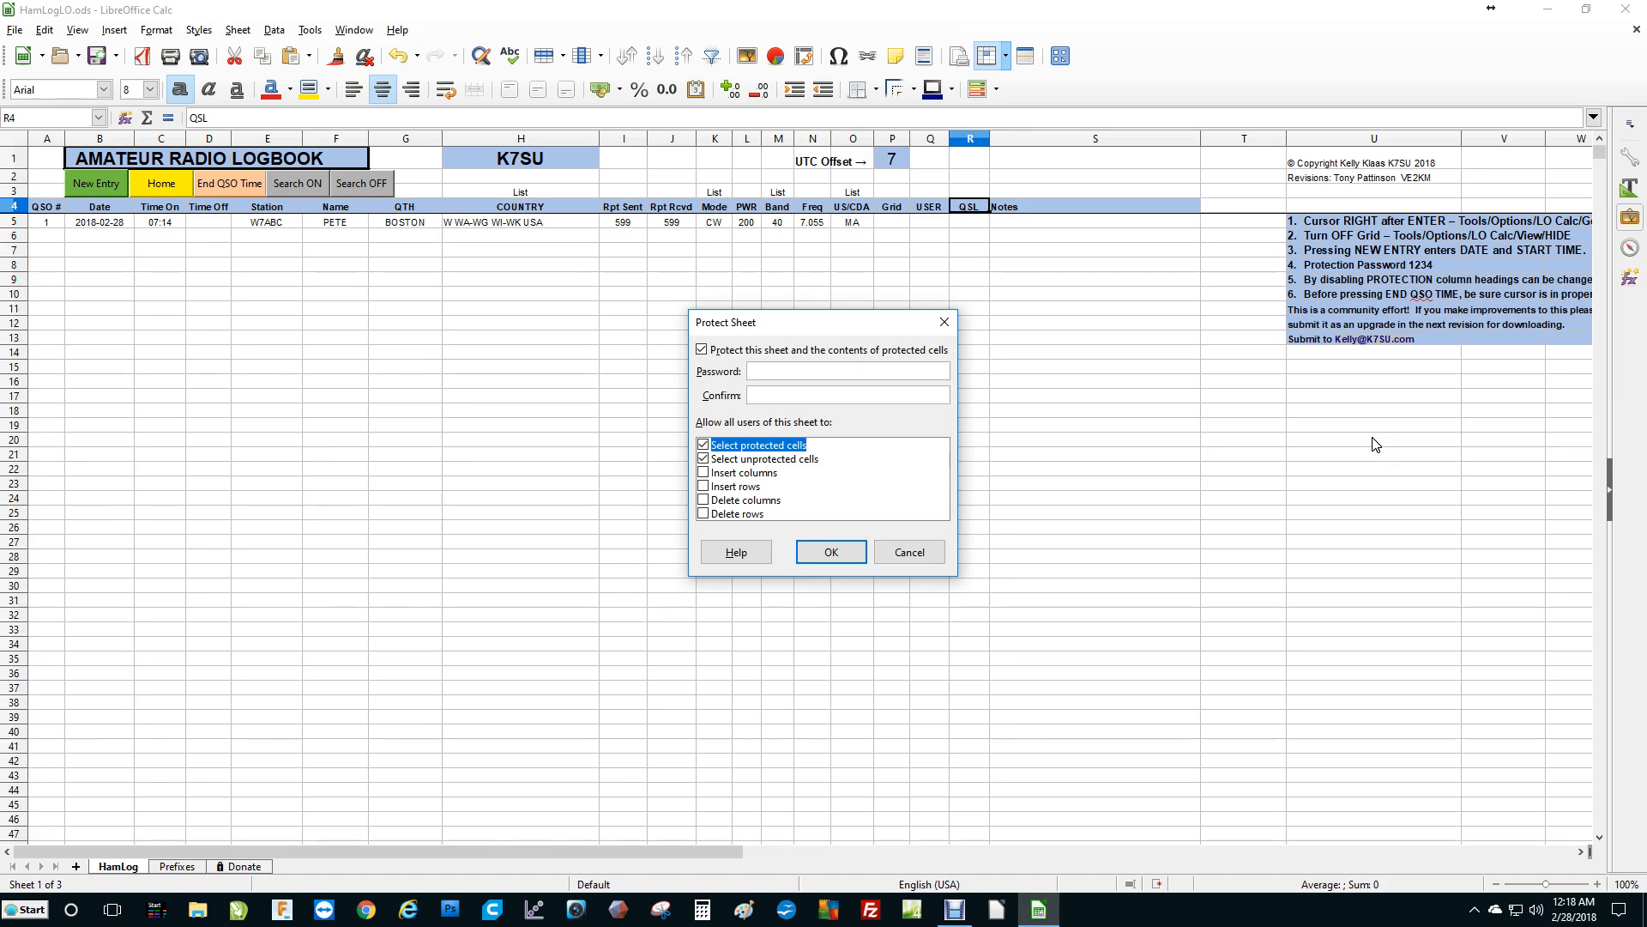
type("1")
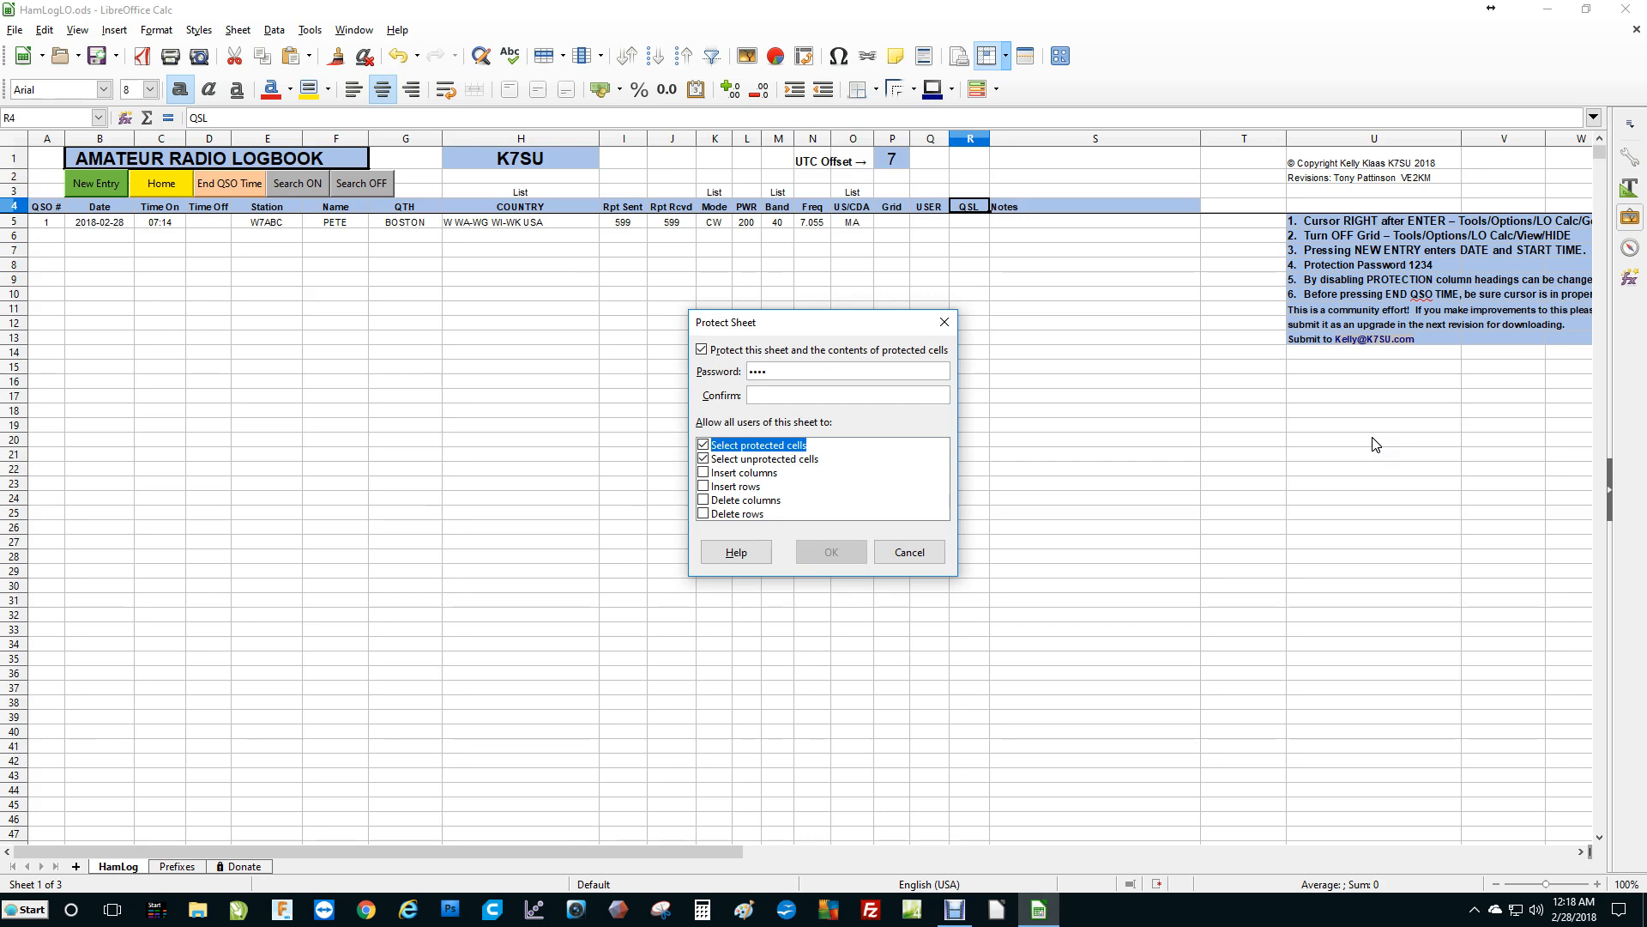
type("1234")
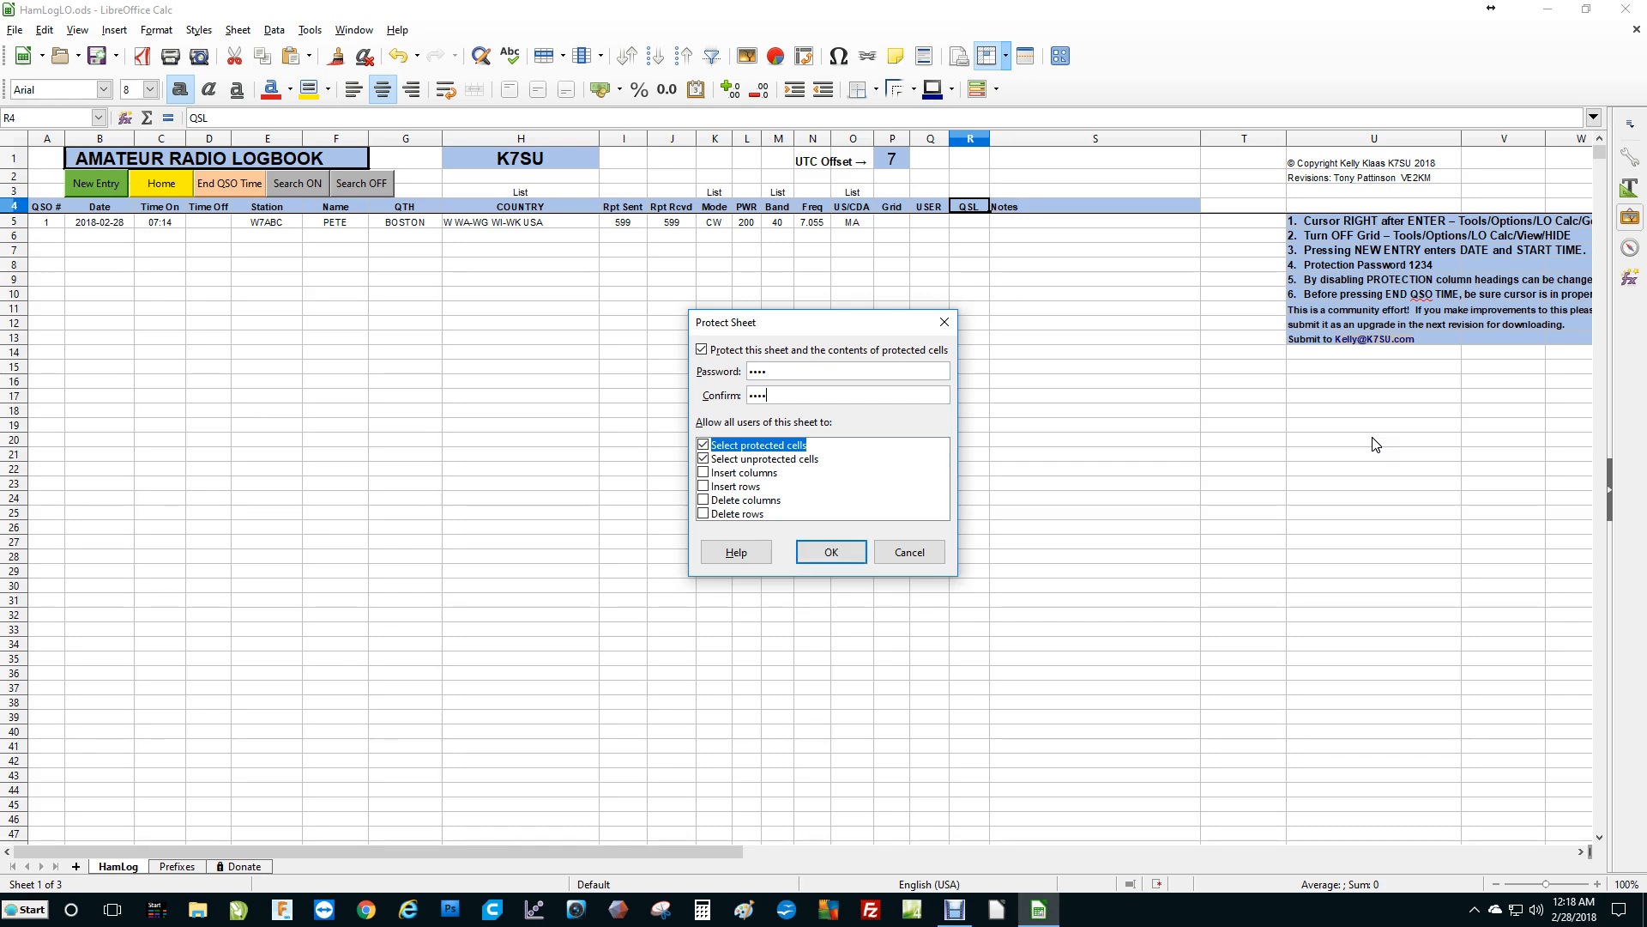
left_click(851, 554)
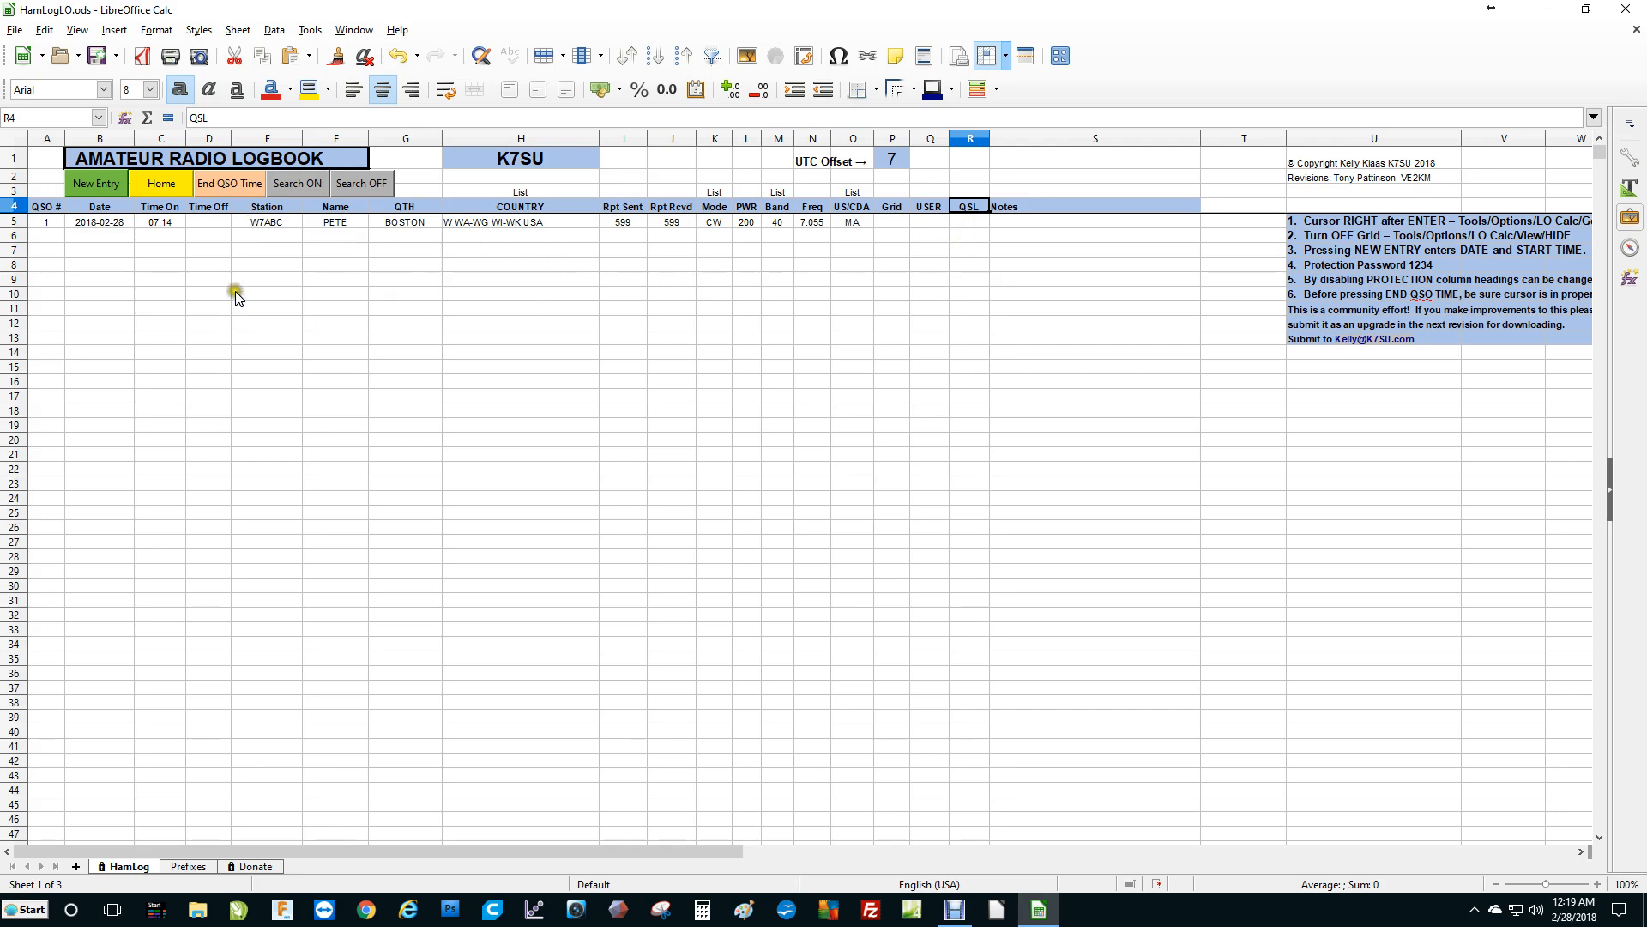
Record the end time for the first contact's Time Off and start a new log entry.
left_click(214, 228)
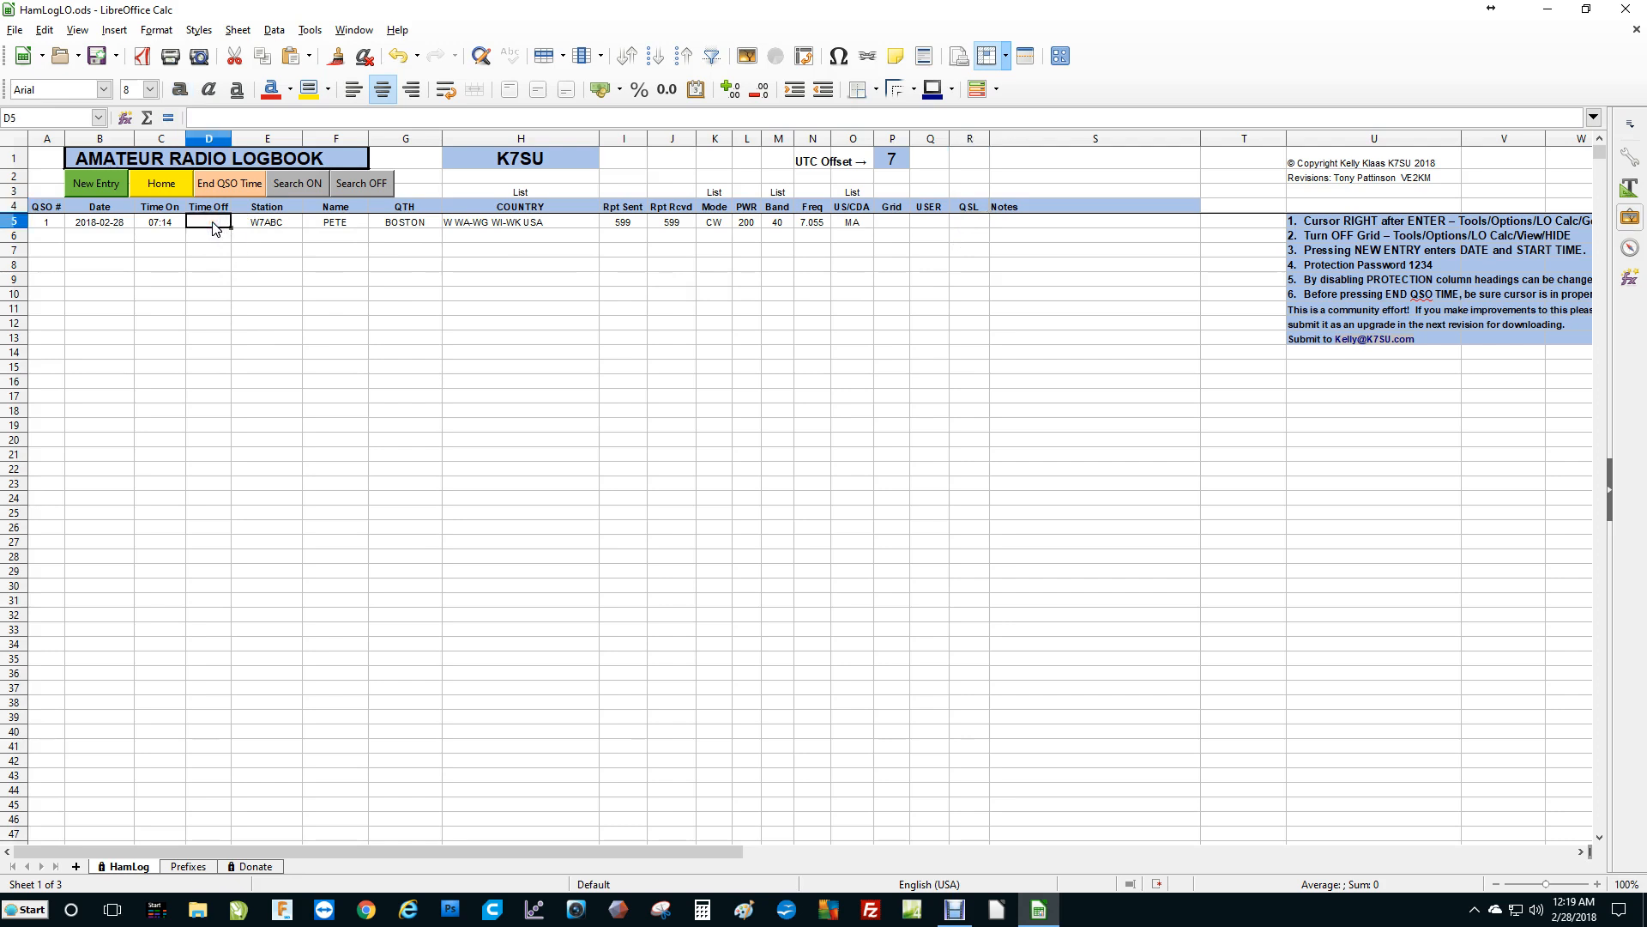
left_click(217, 214)
left_click(218, 181)
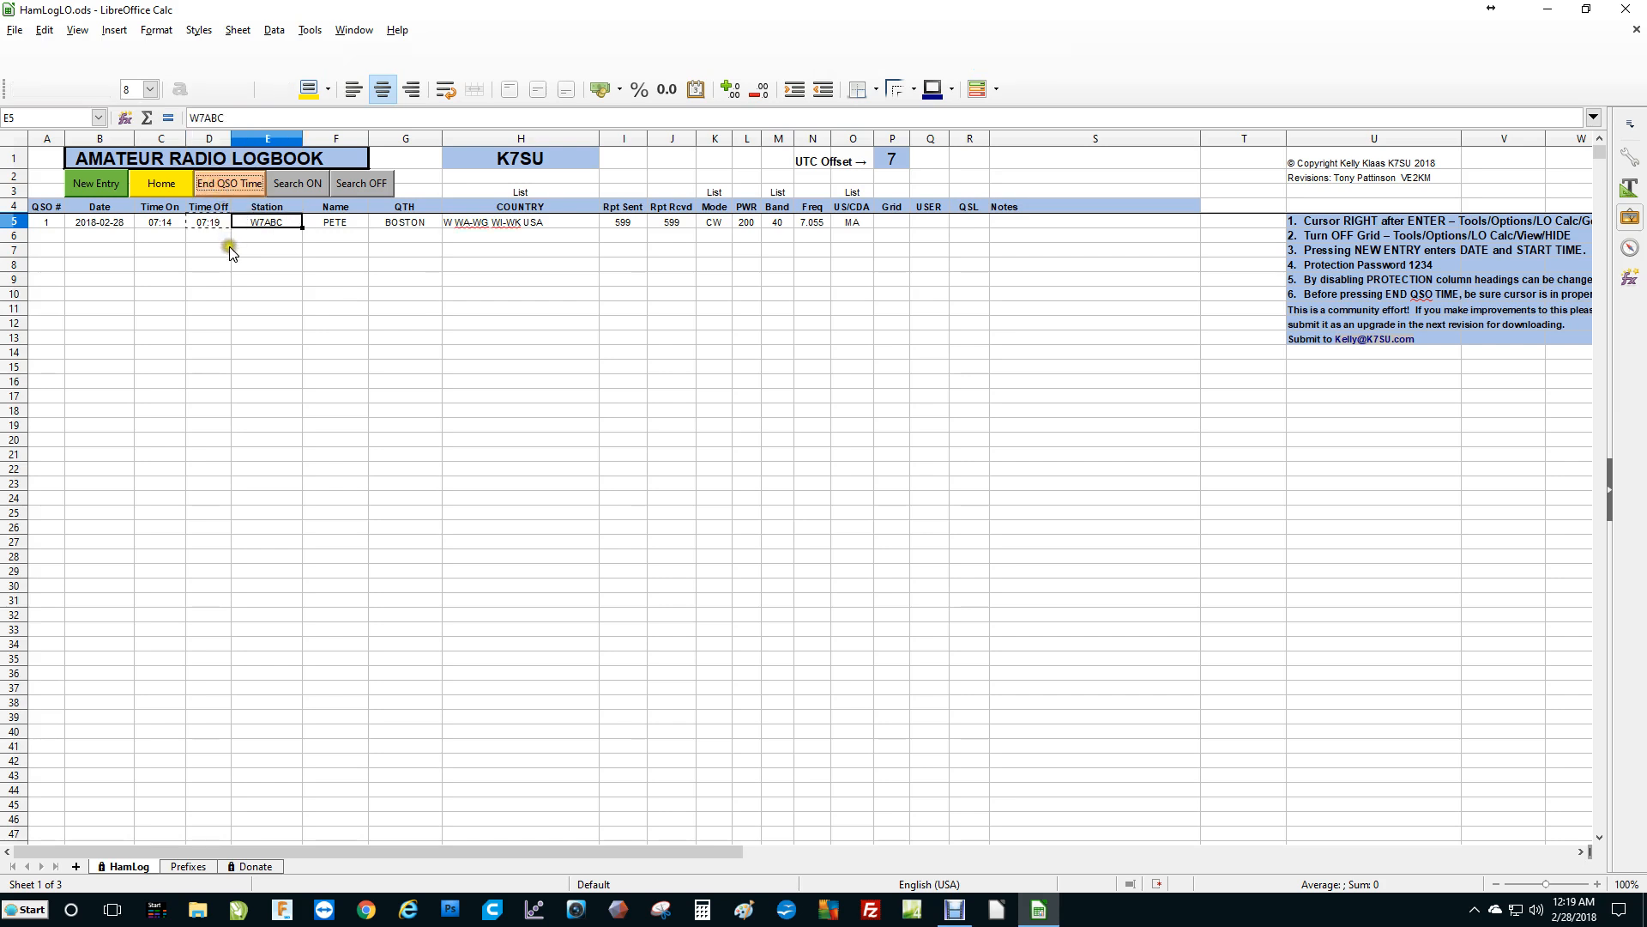
left_click(277, 225)
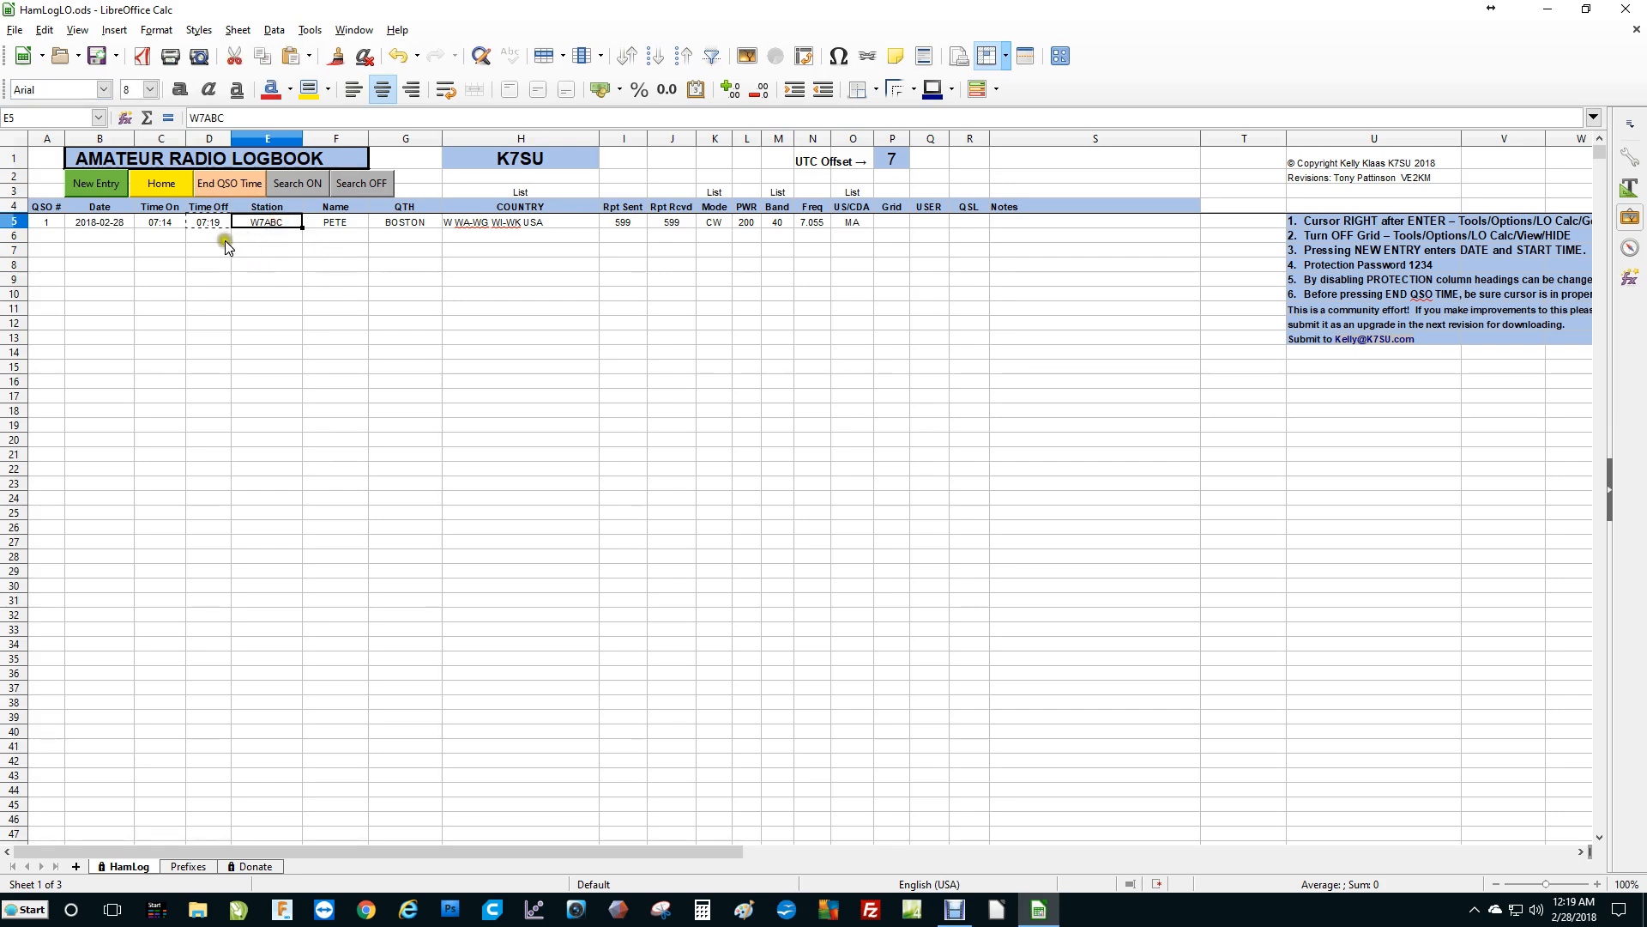
left_click(107, 186)
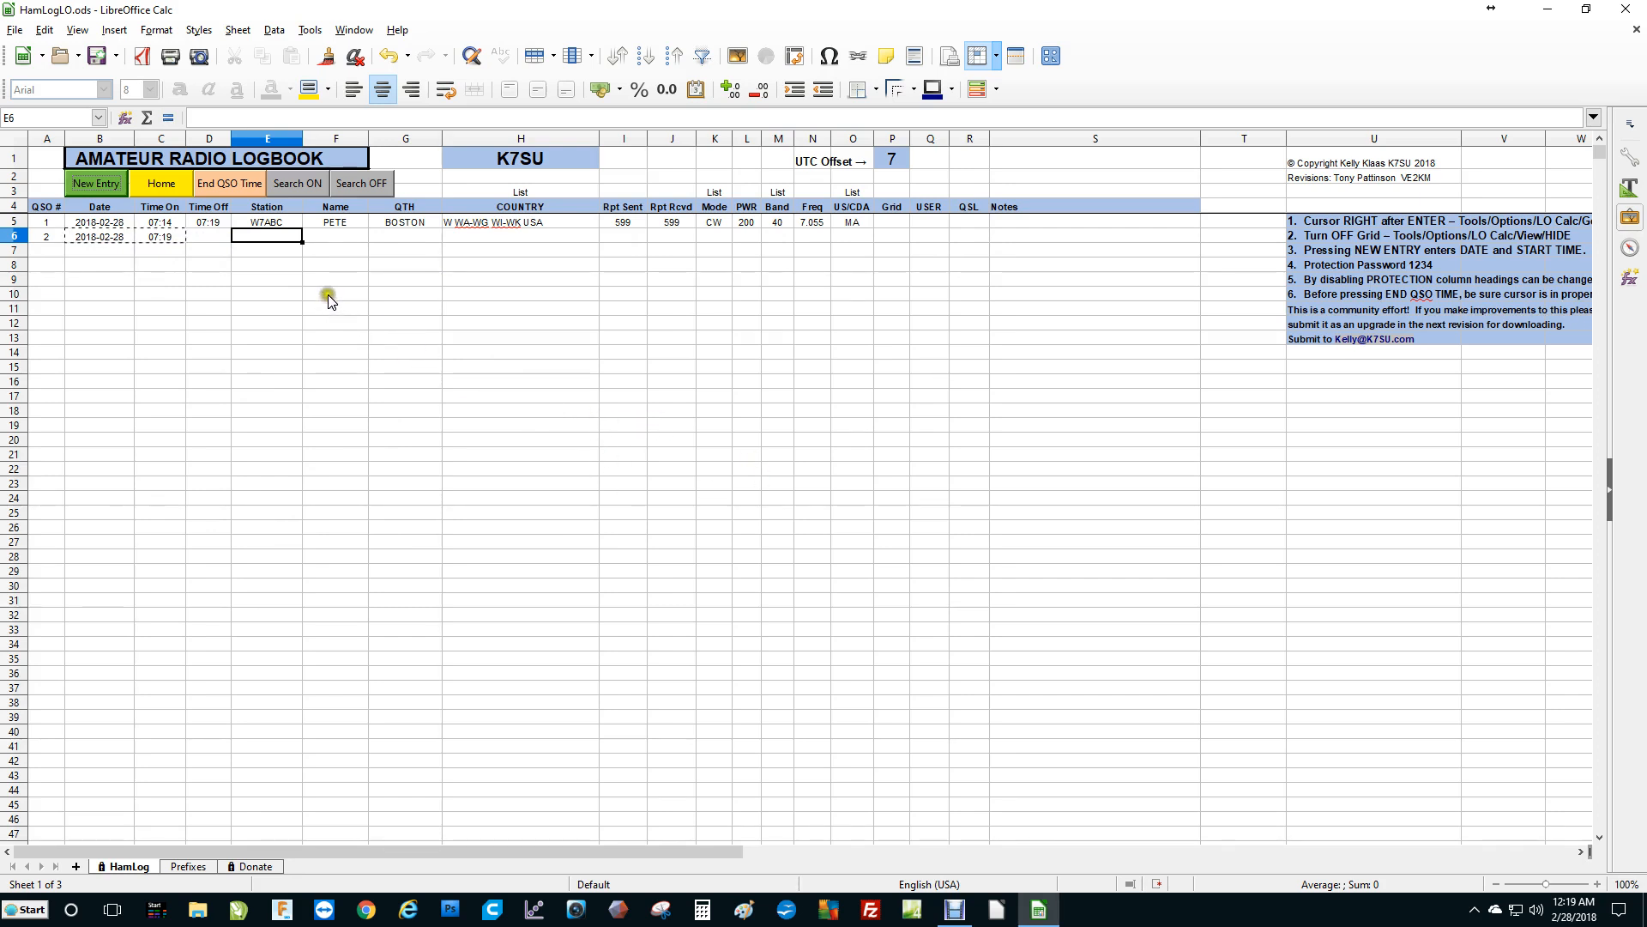
Search the log for entries whose Station equals W7ABC, then switch the search off.
left_click(300, 184)
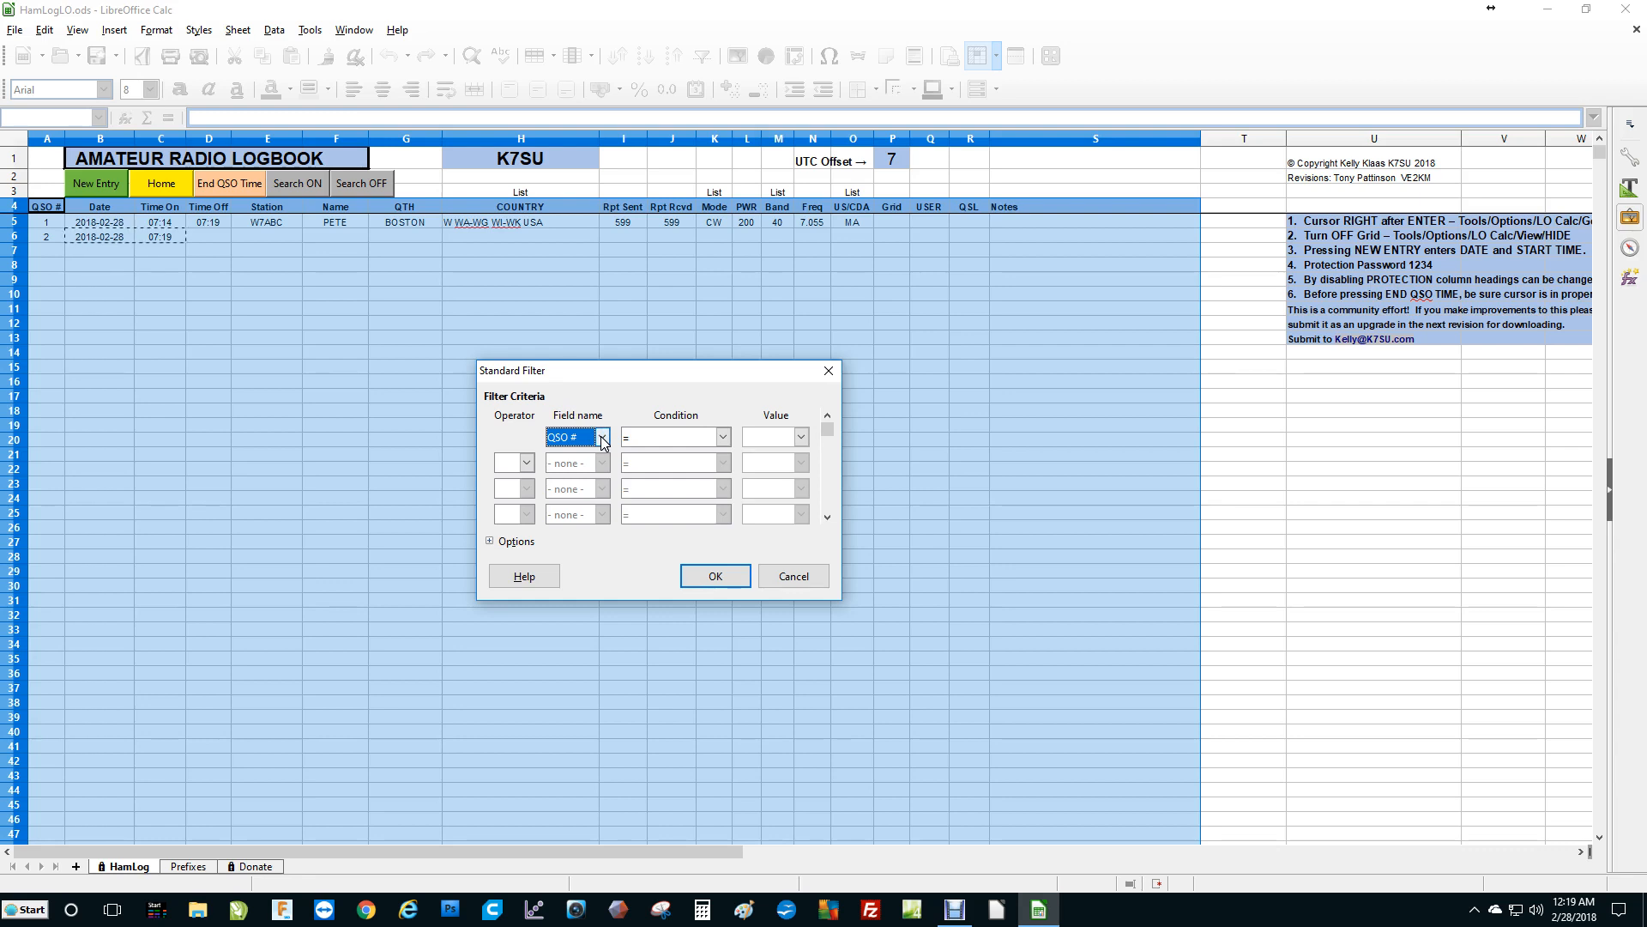
left_click(604, 439)
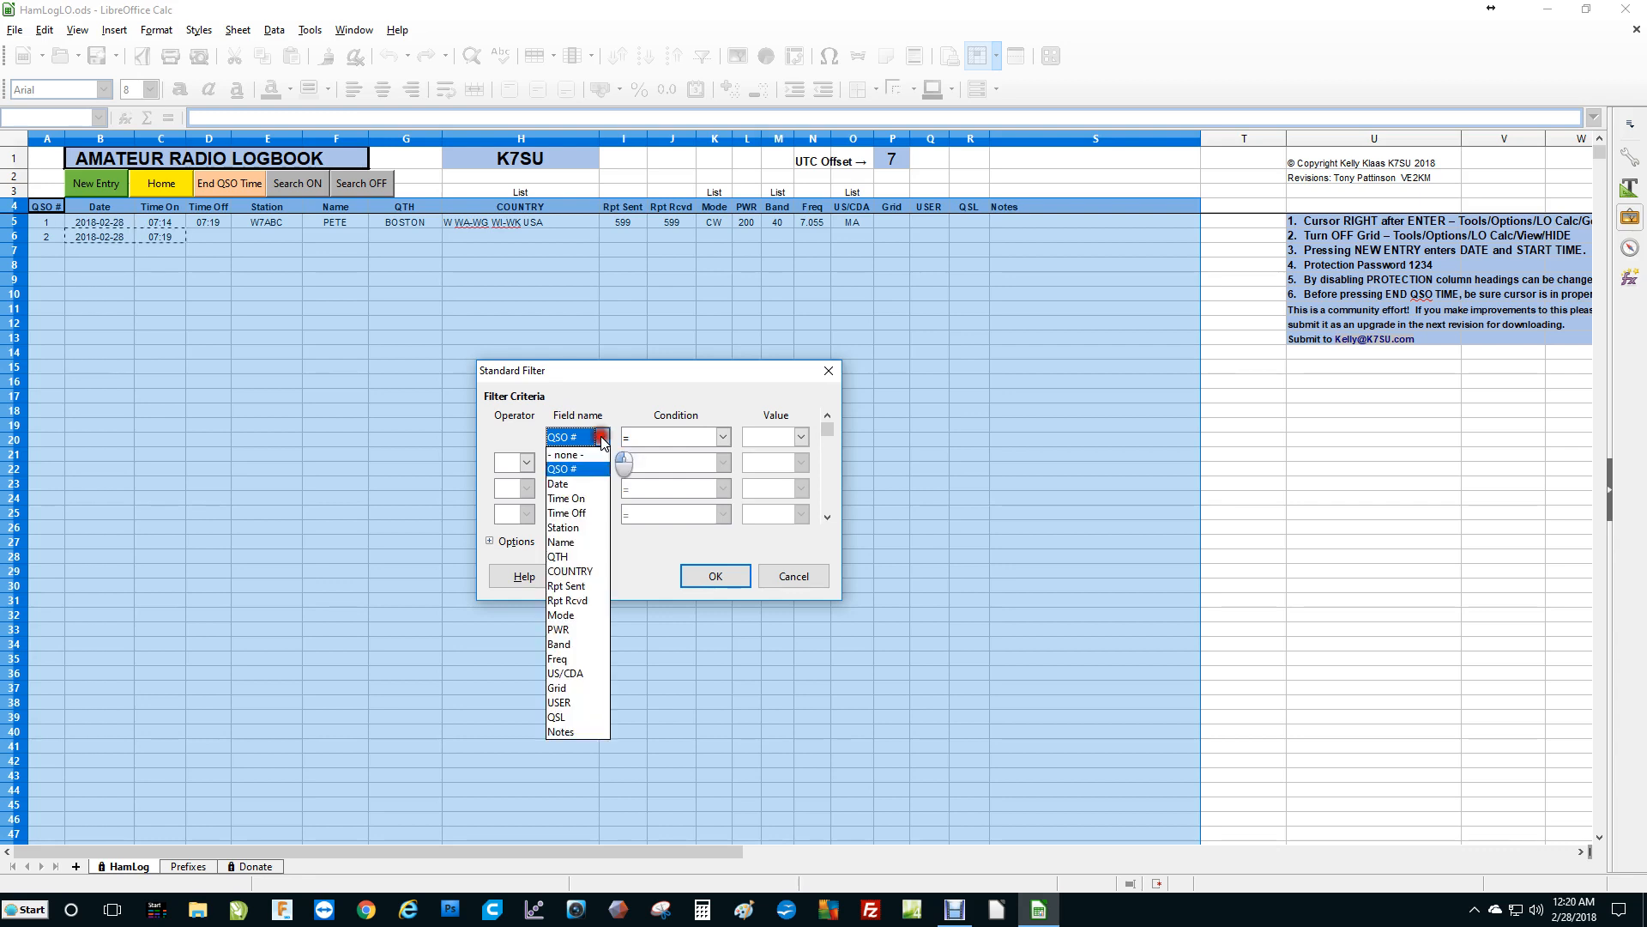
left_click(583, 526)
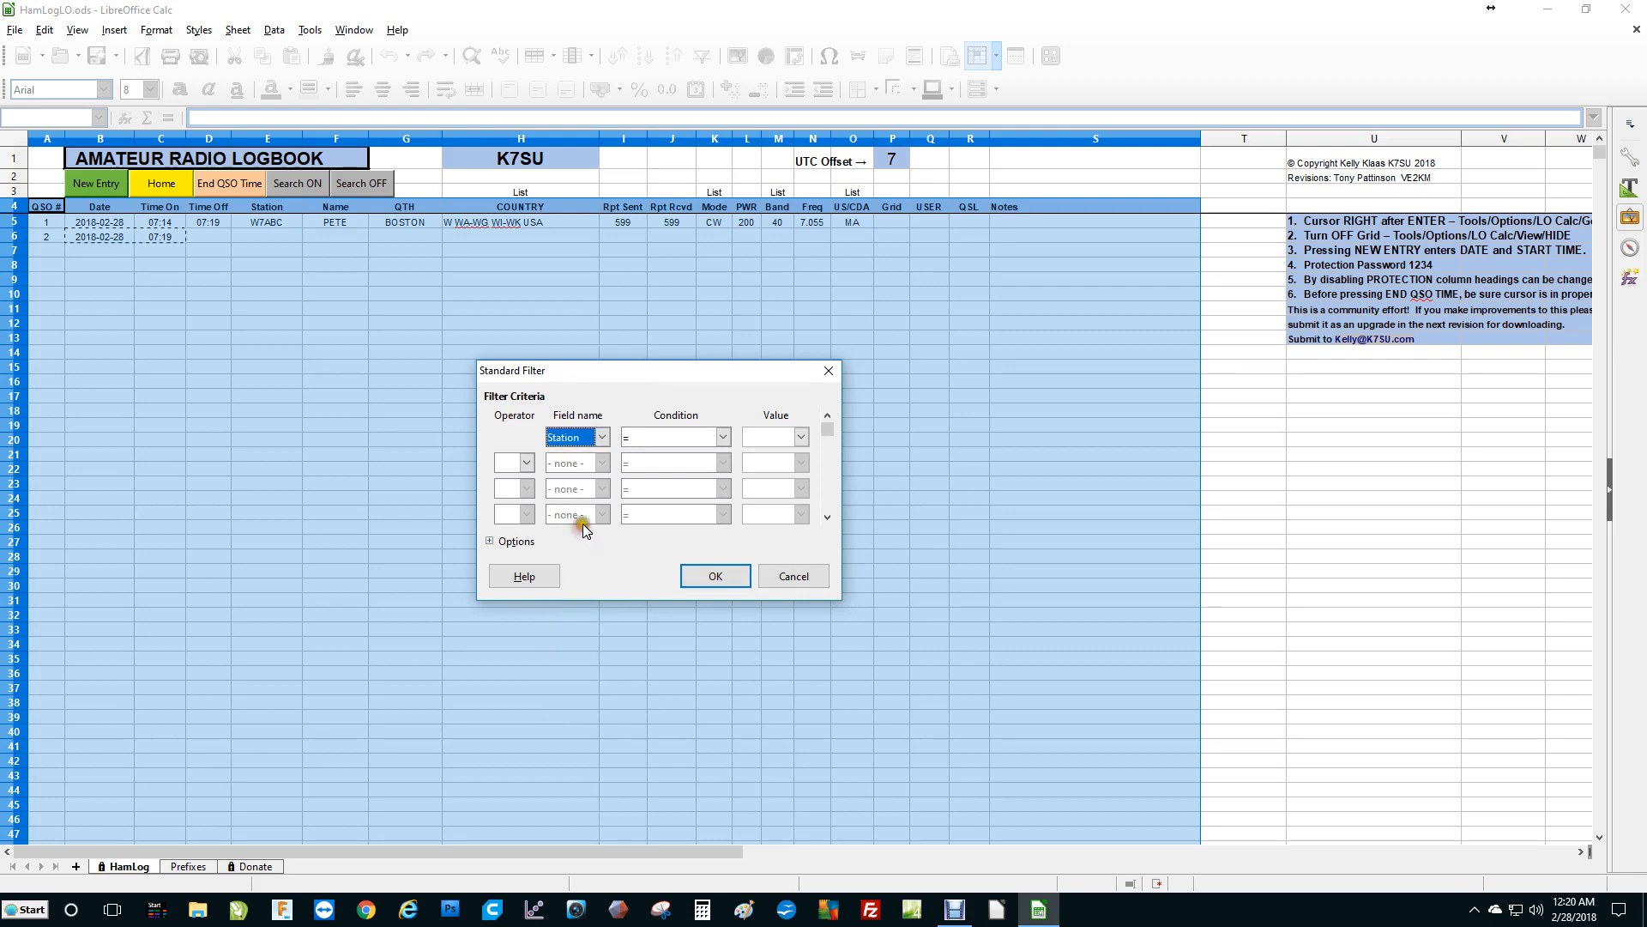
left_click(722, 438)
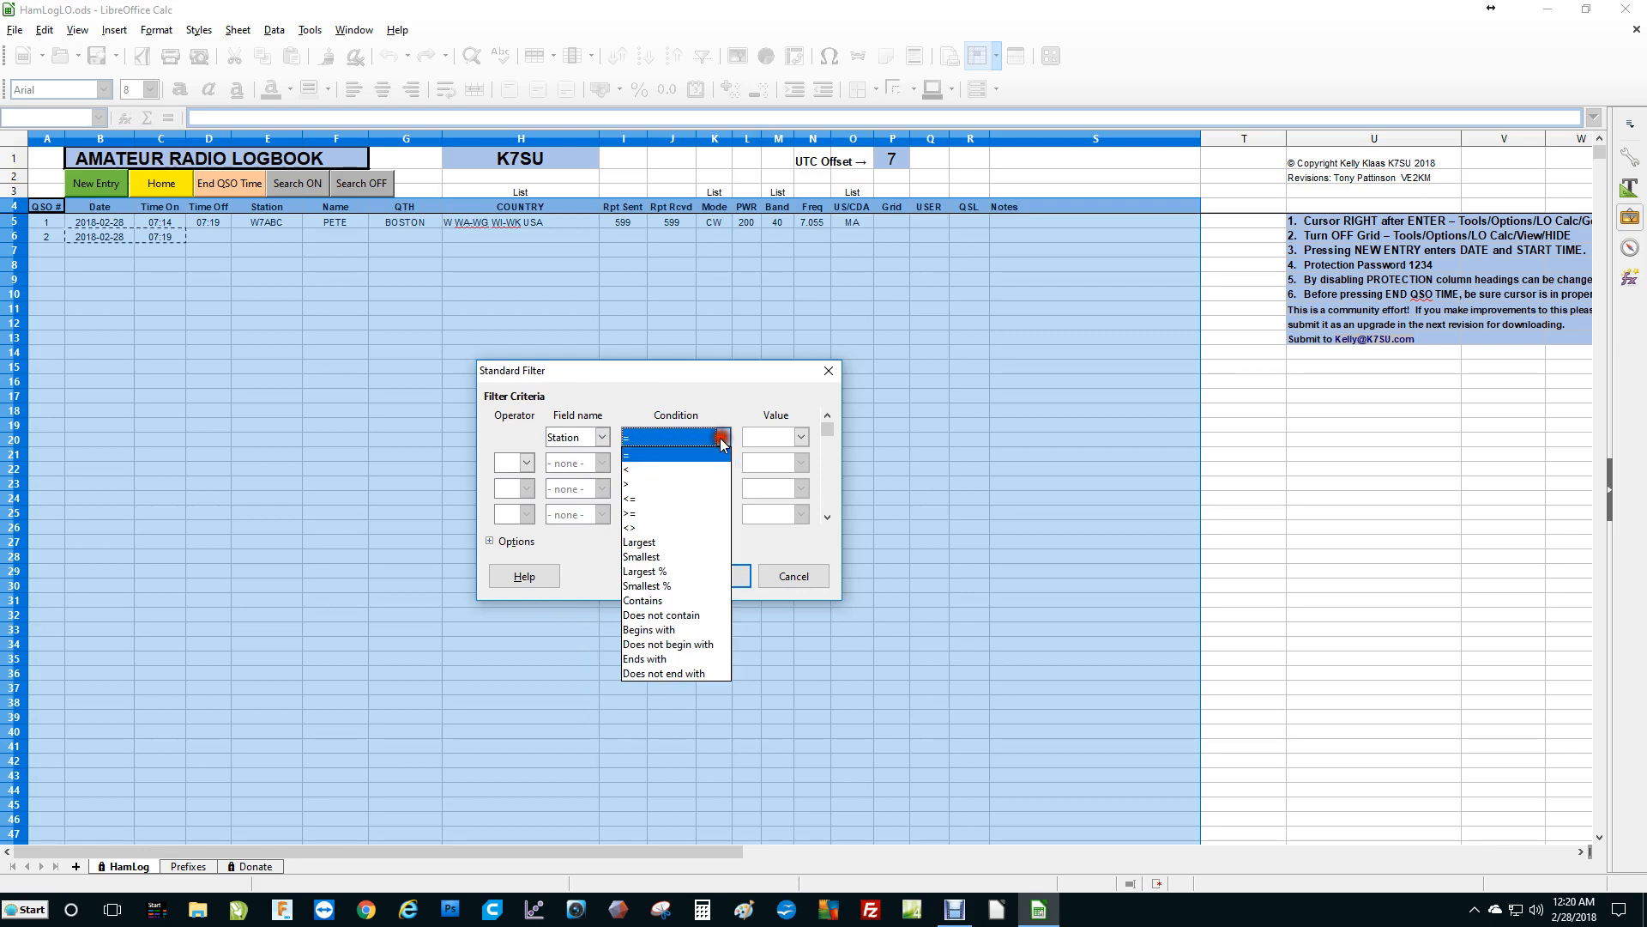
left_click(656, 455)
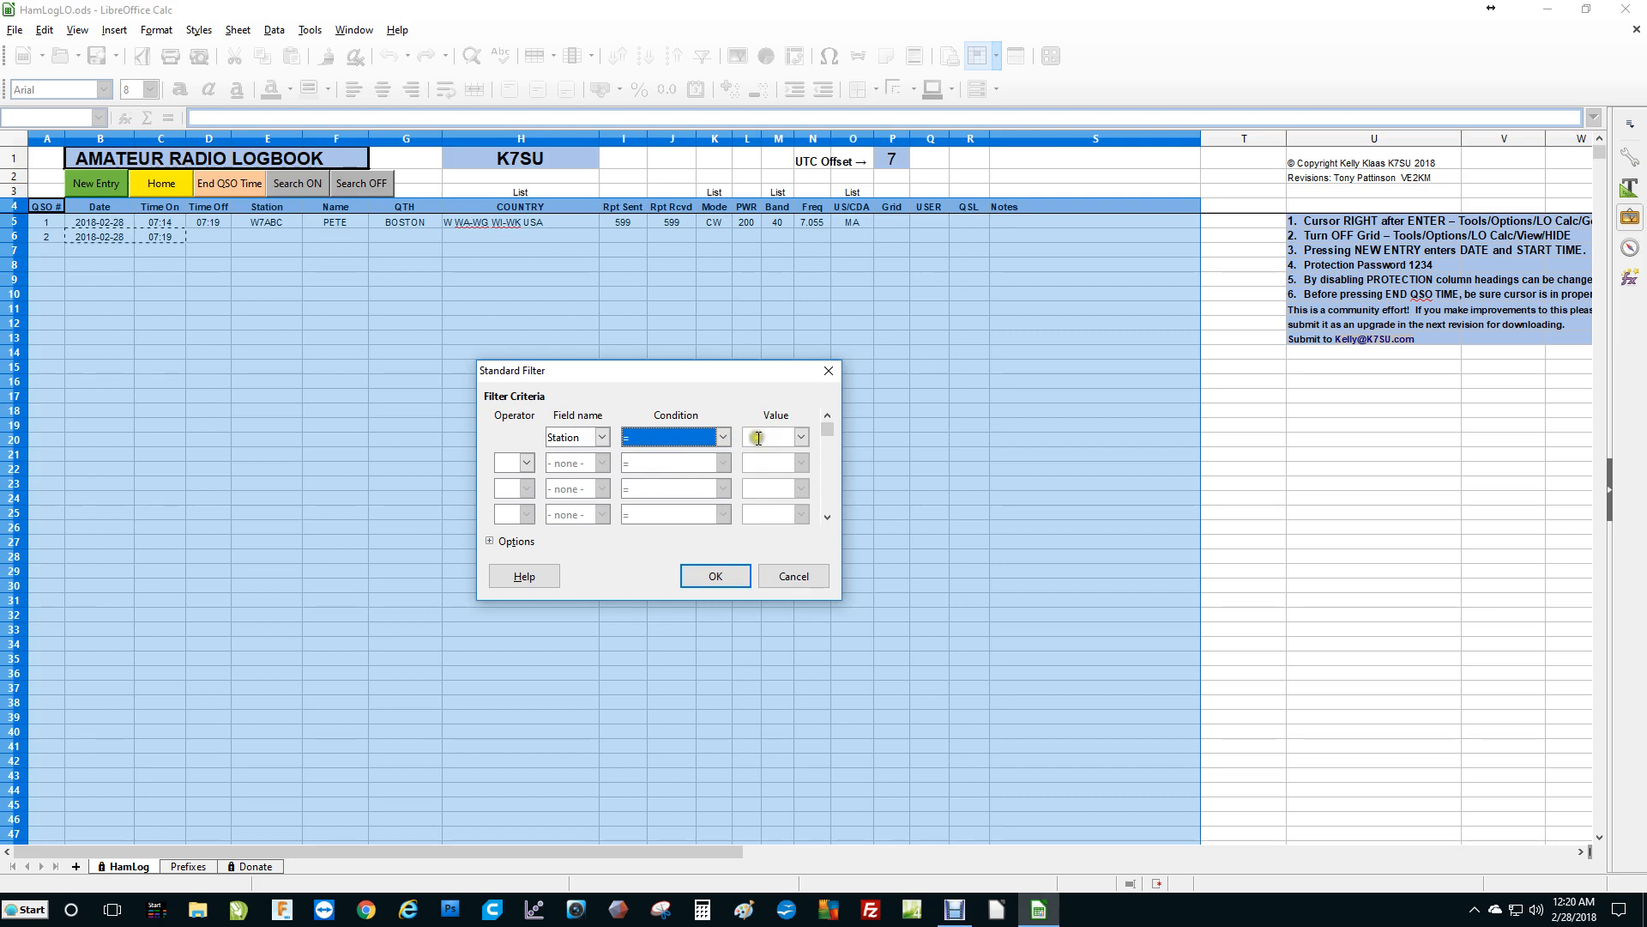
left_click(800, 439)
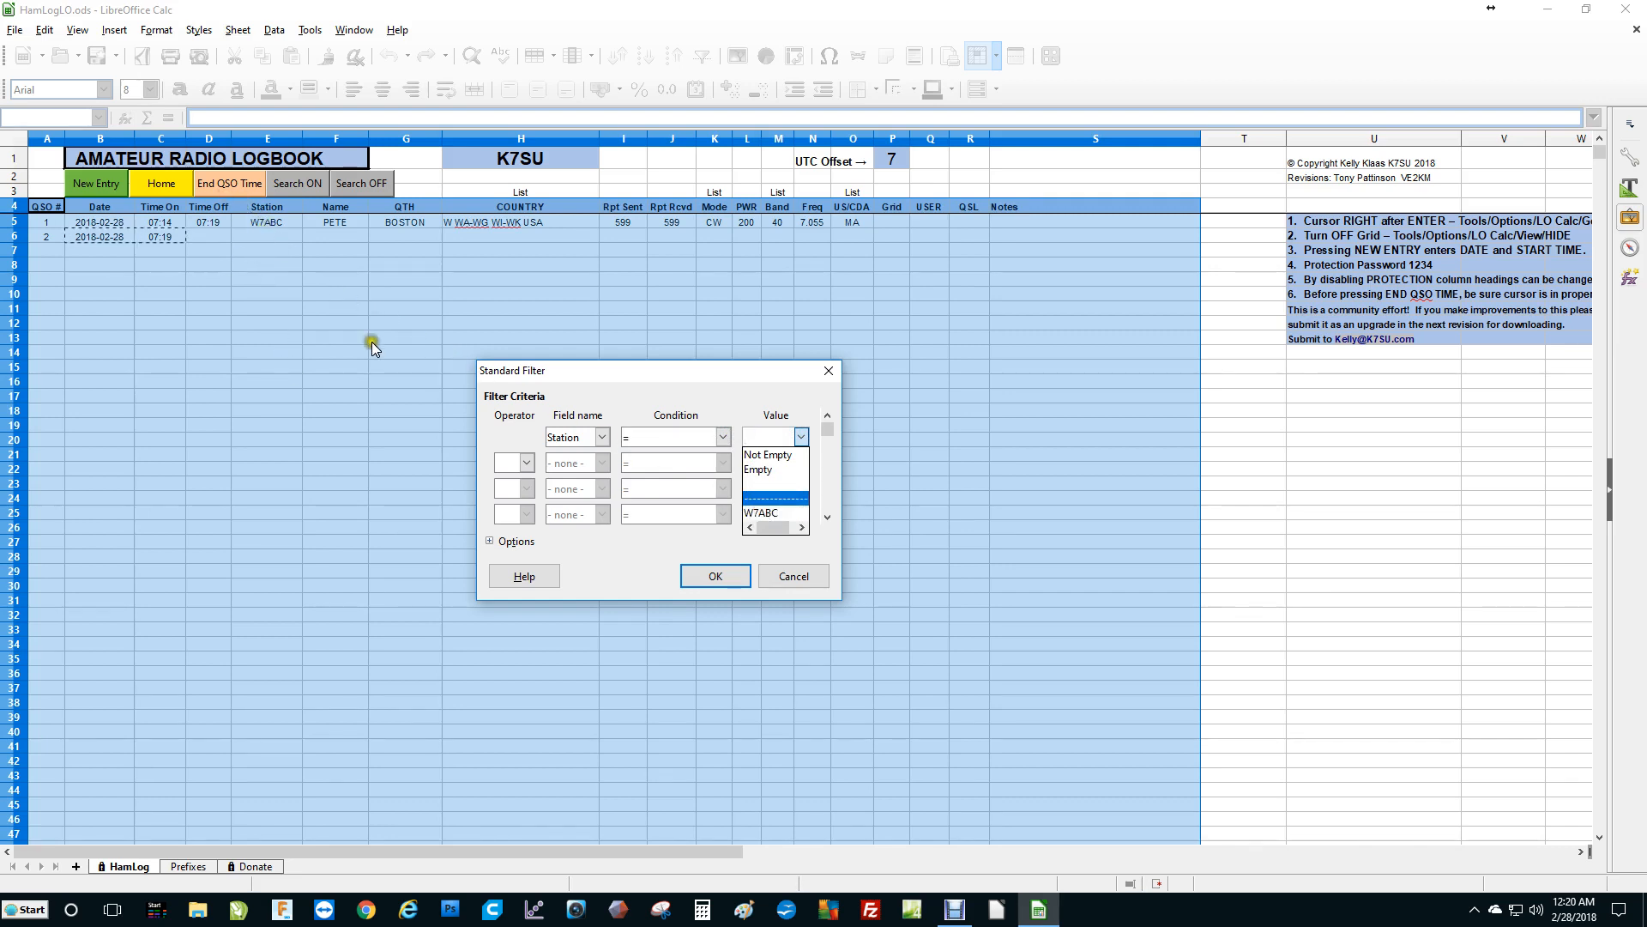
left_click(771, 513)
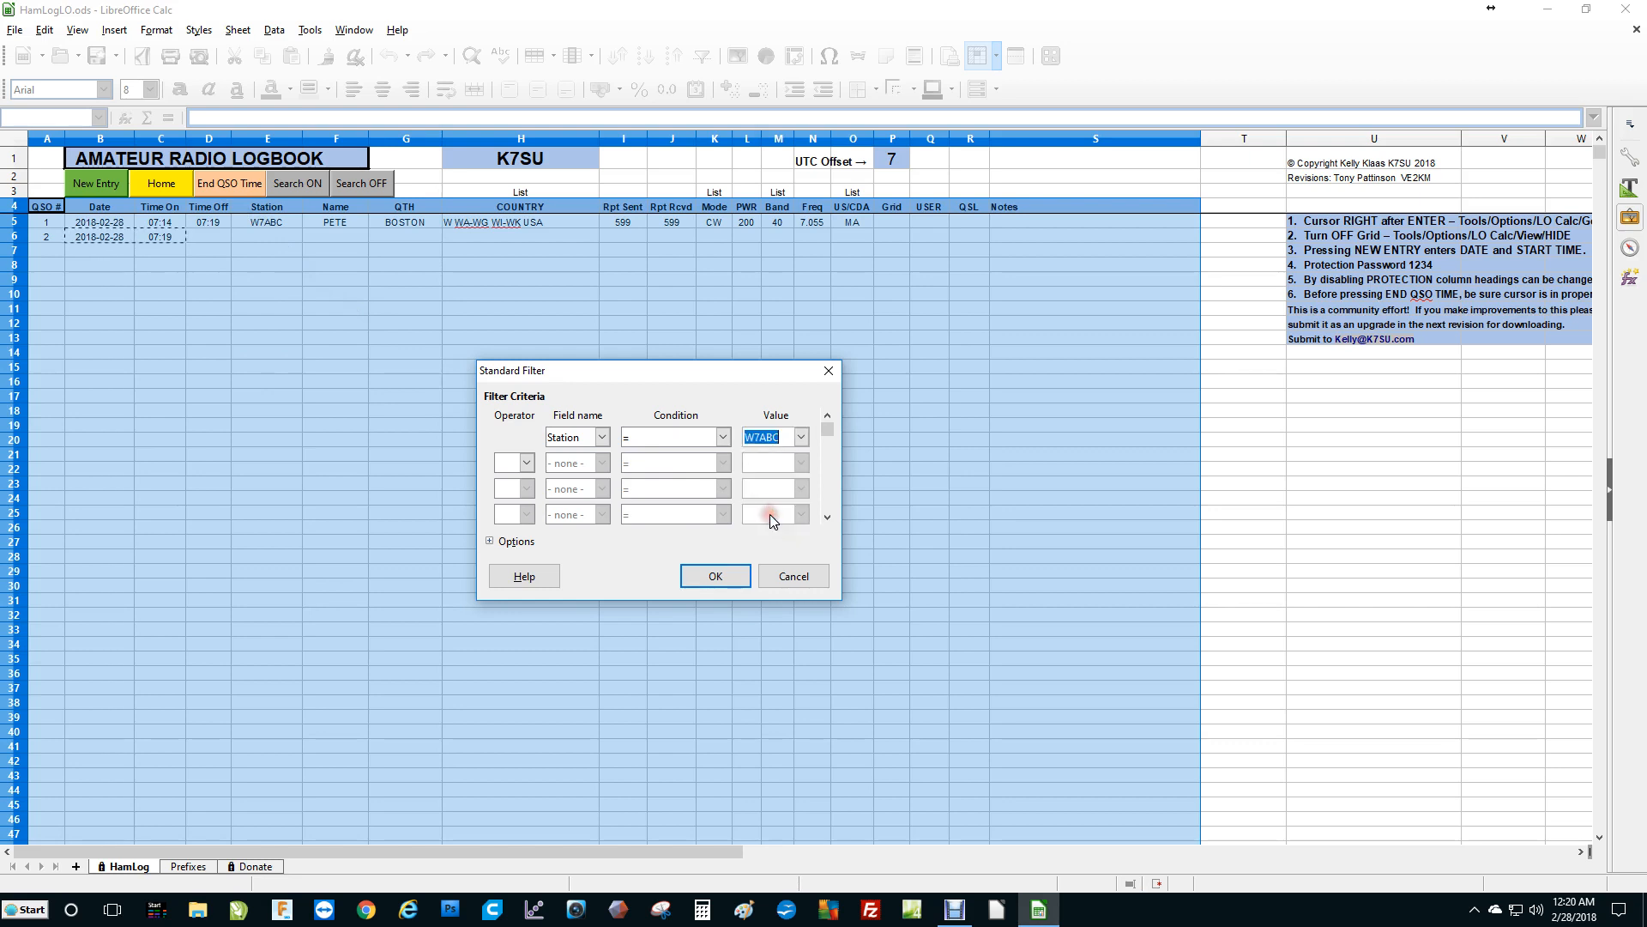
left_click(736, 573)
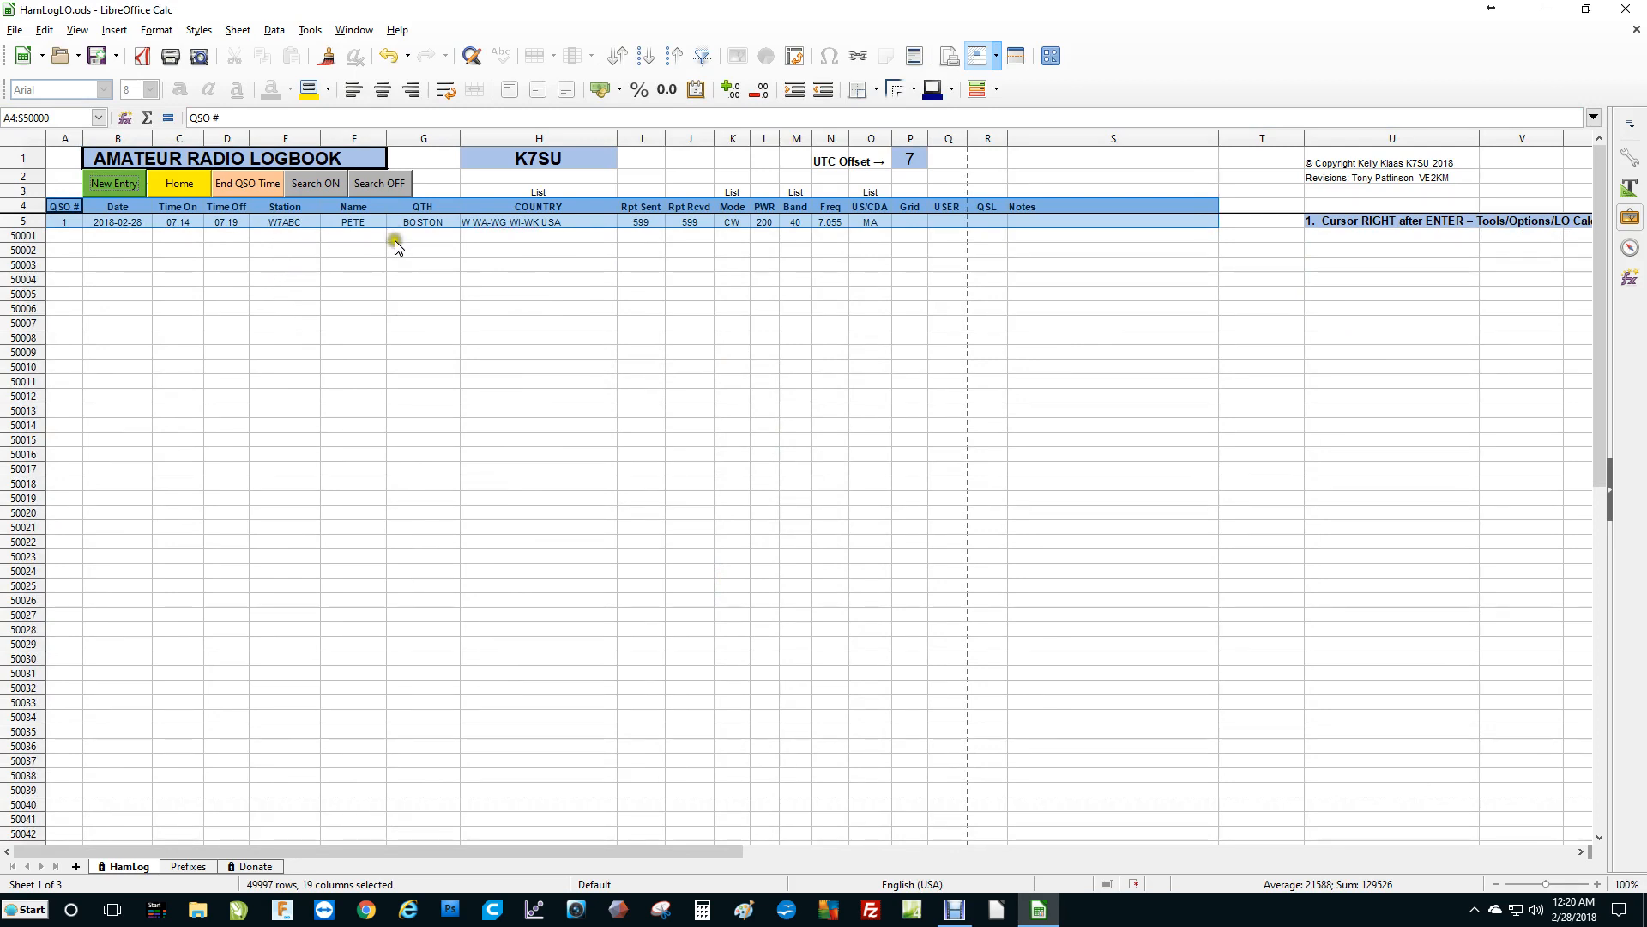
left_click(377, 186)
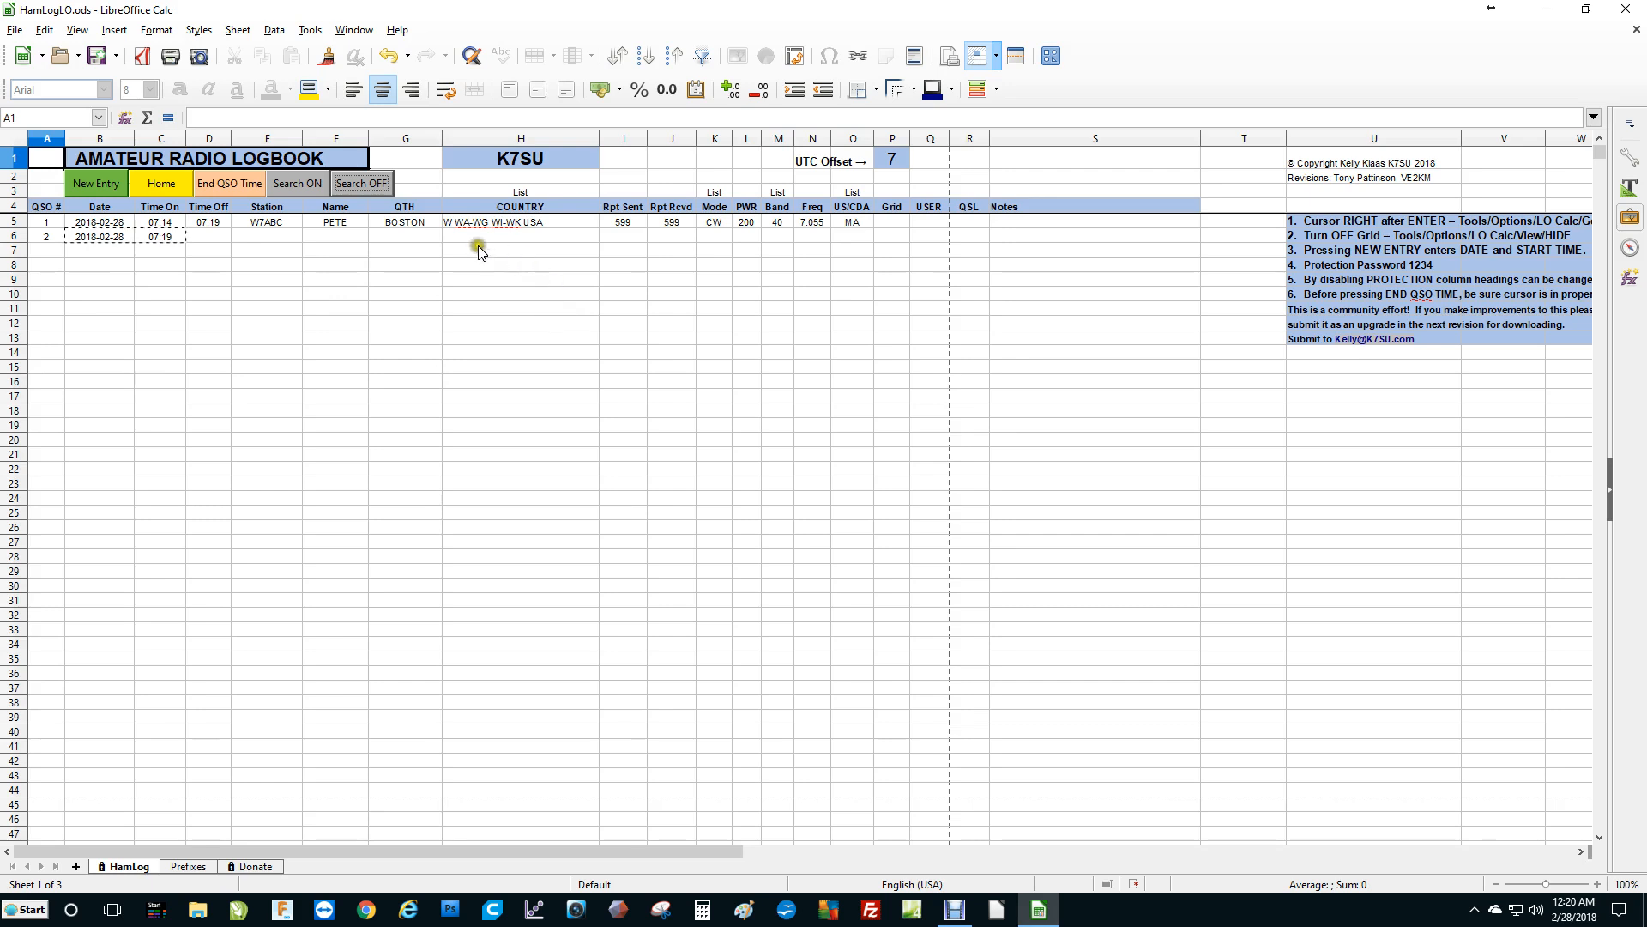
Open the search filter and set a condition where Station equals W7ABC.
left_click(317, 189)
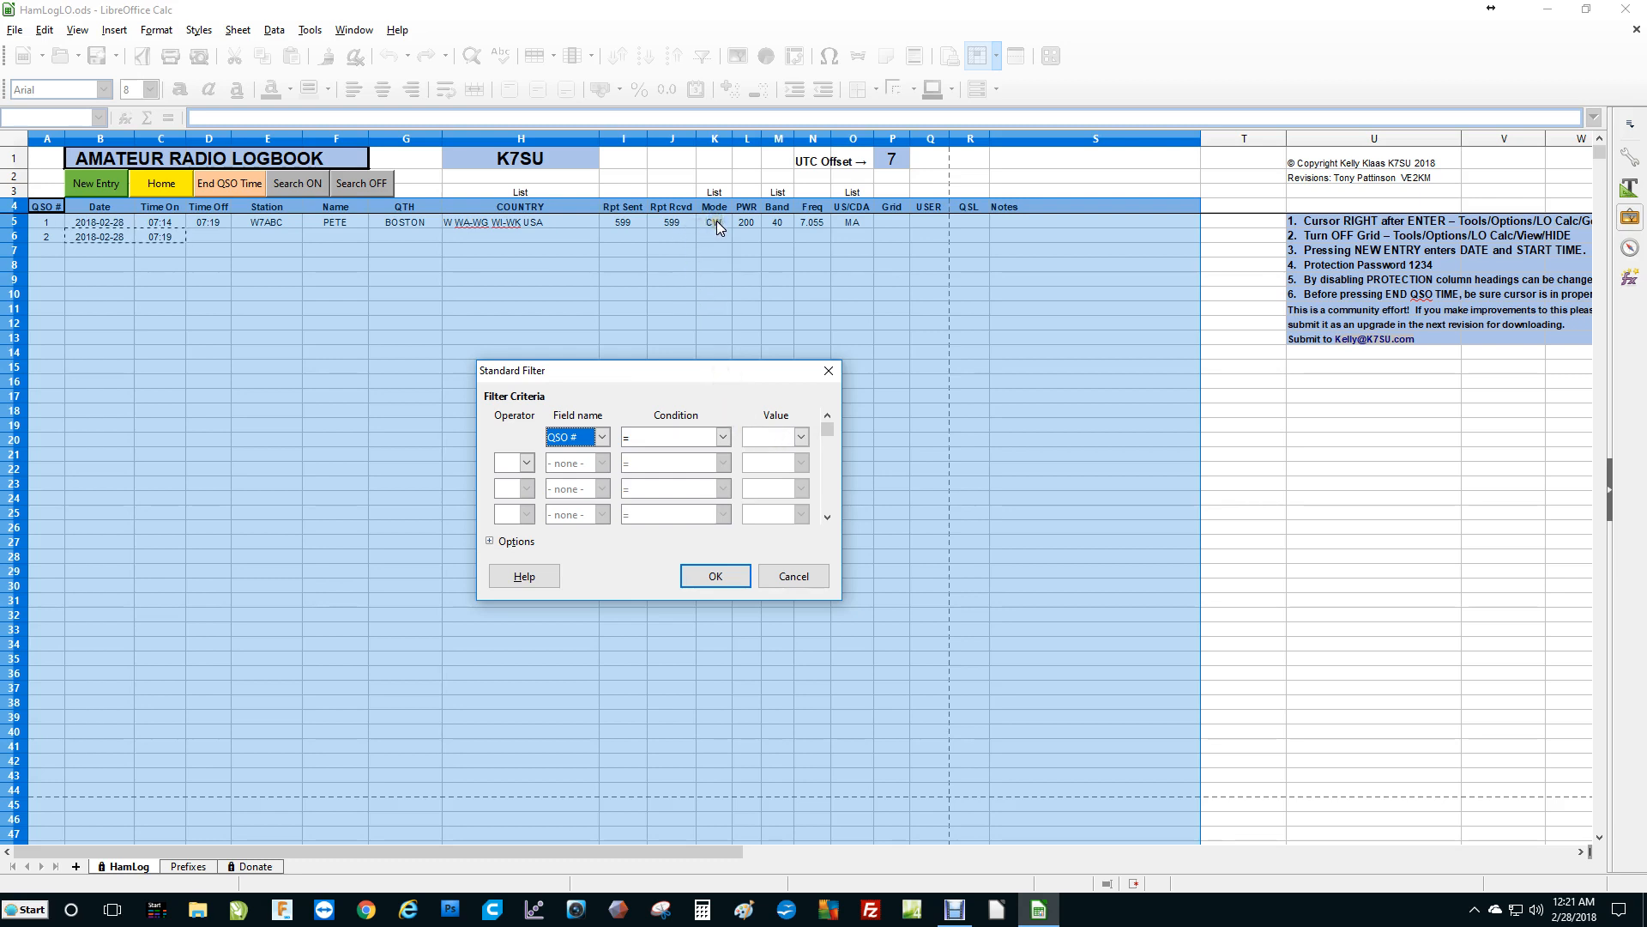
left_click(800, 436)
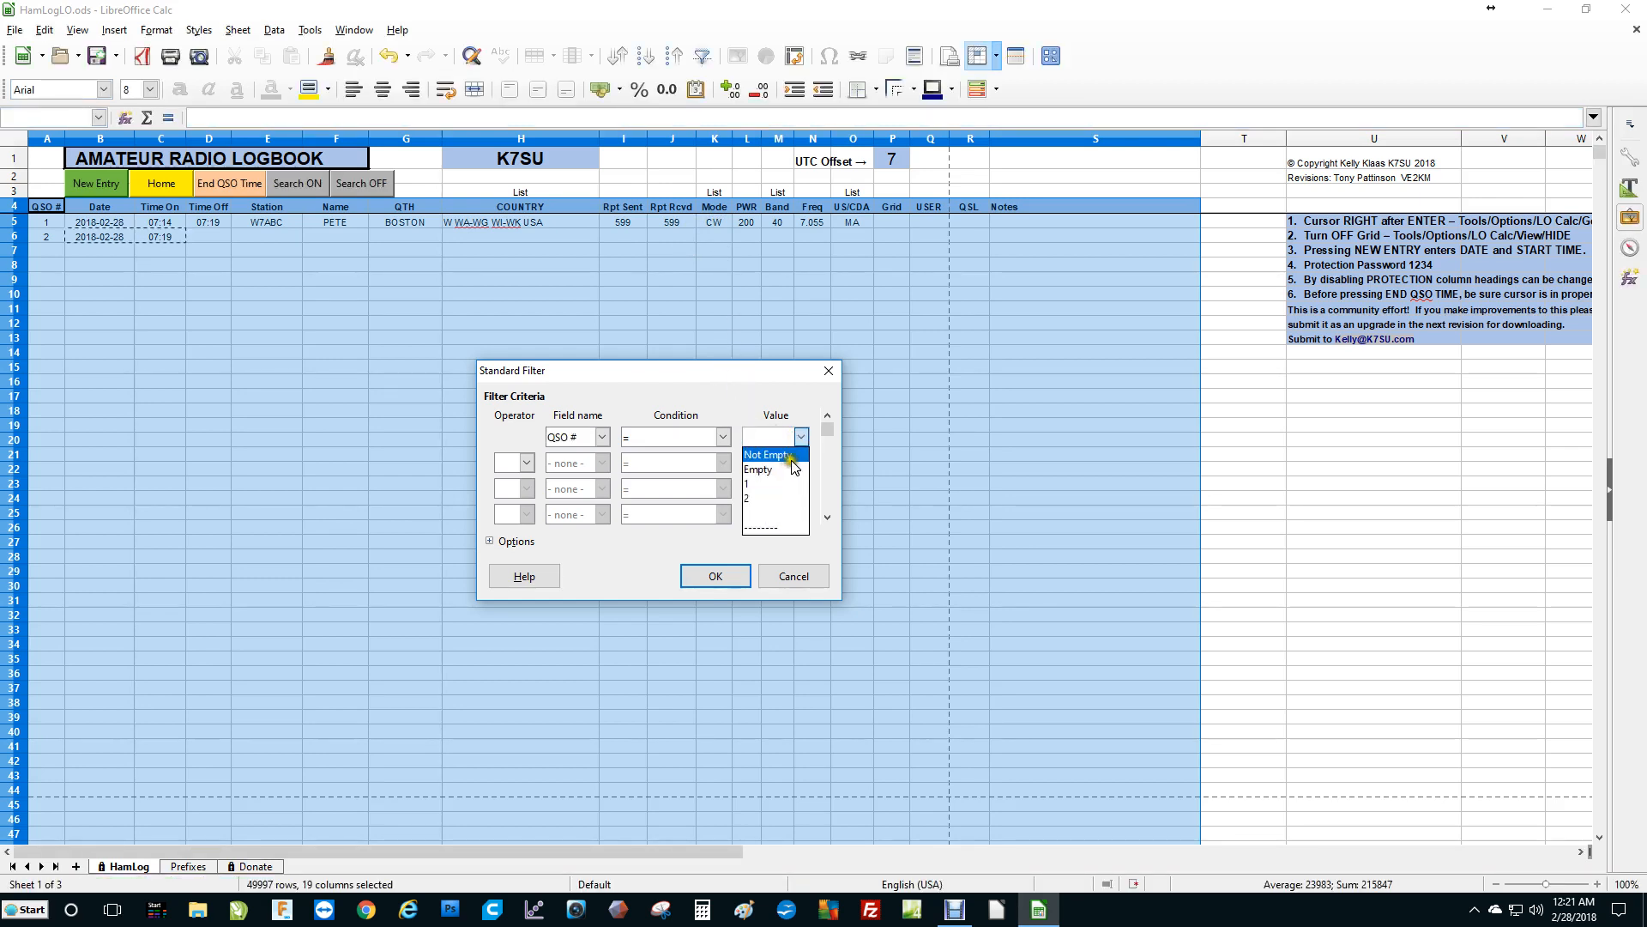
left_click(603, 437)
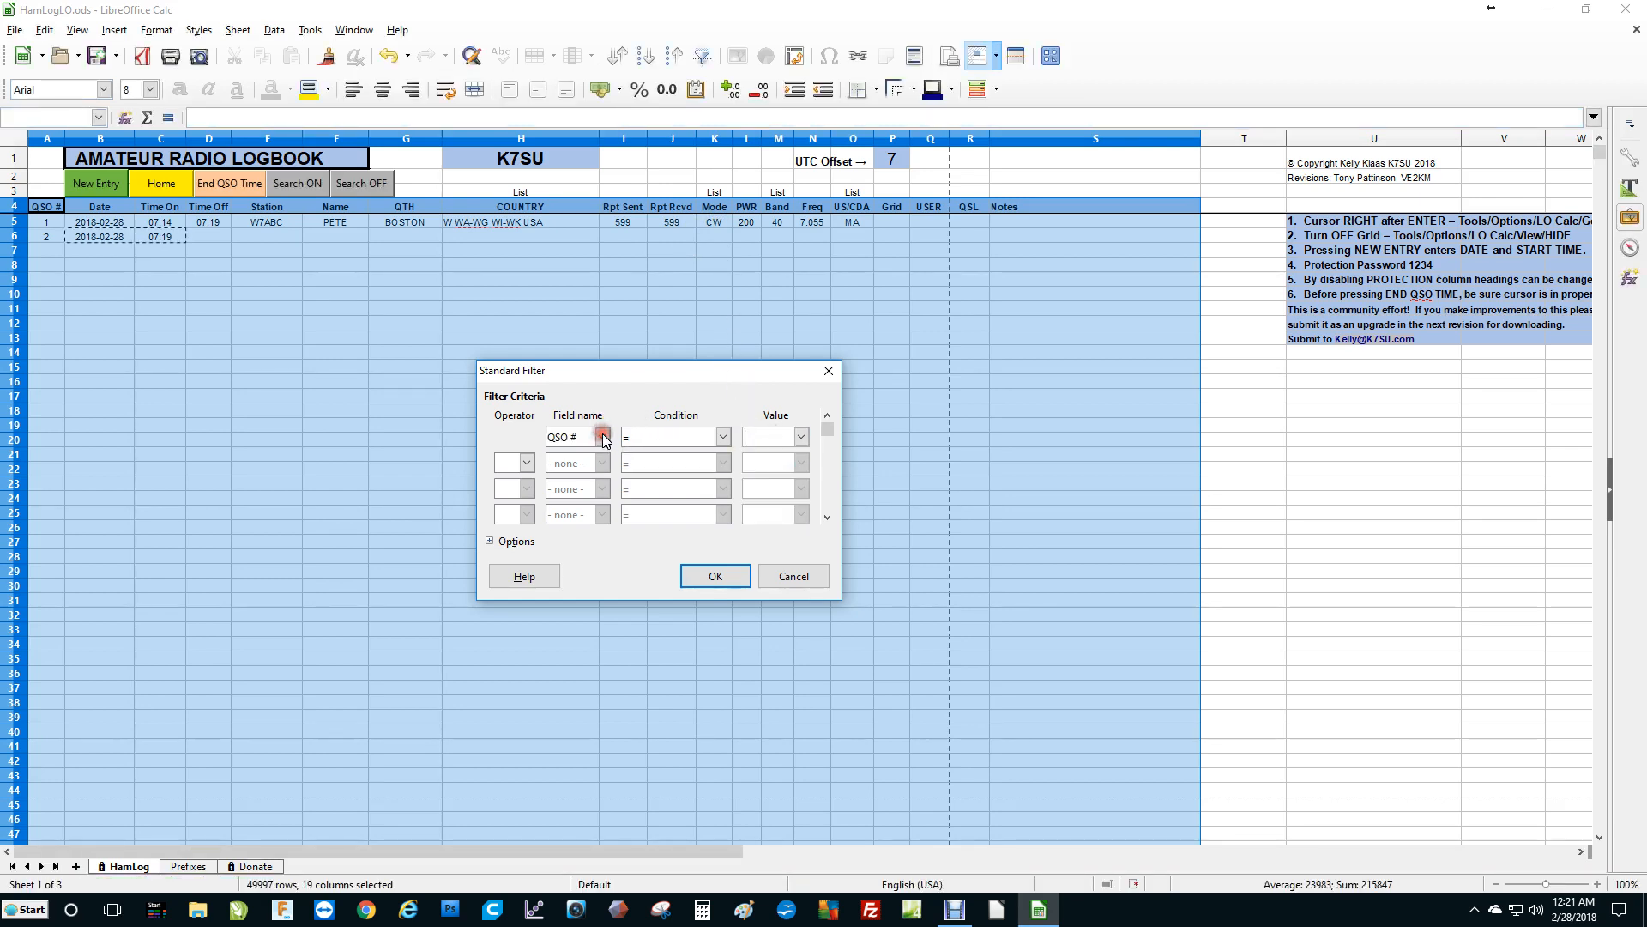
left_click(603, 438)
left_click(566, 527)
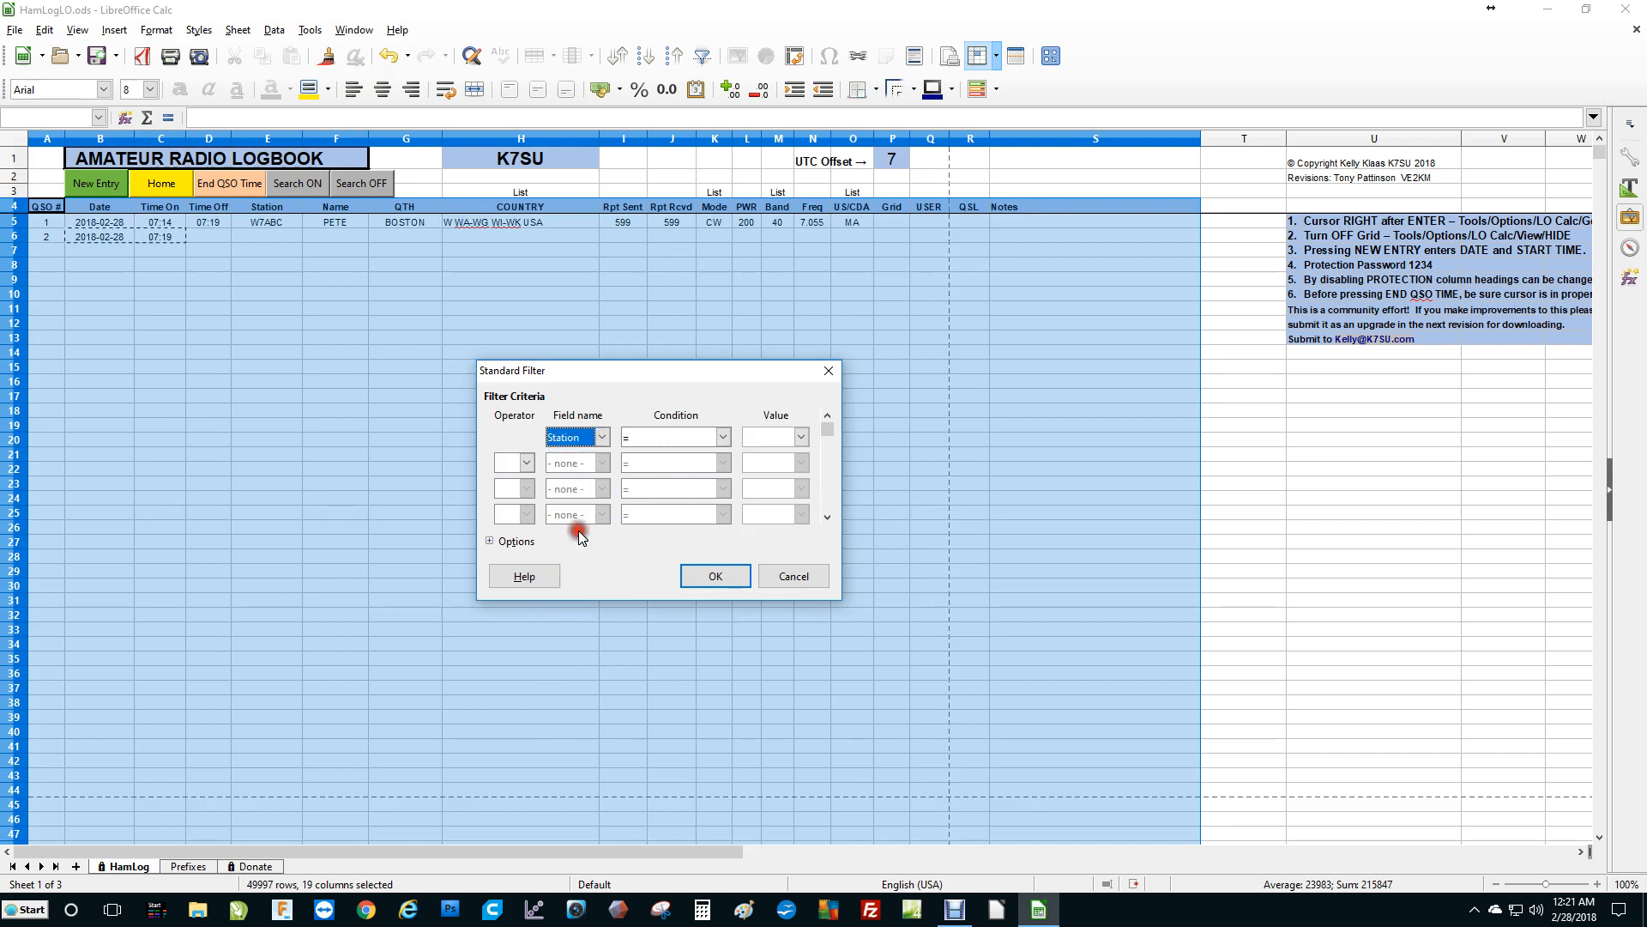
left_click(800, 436)
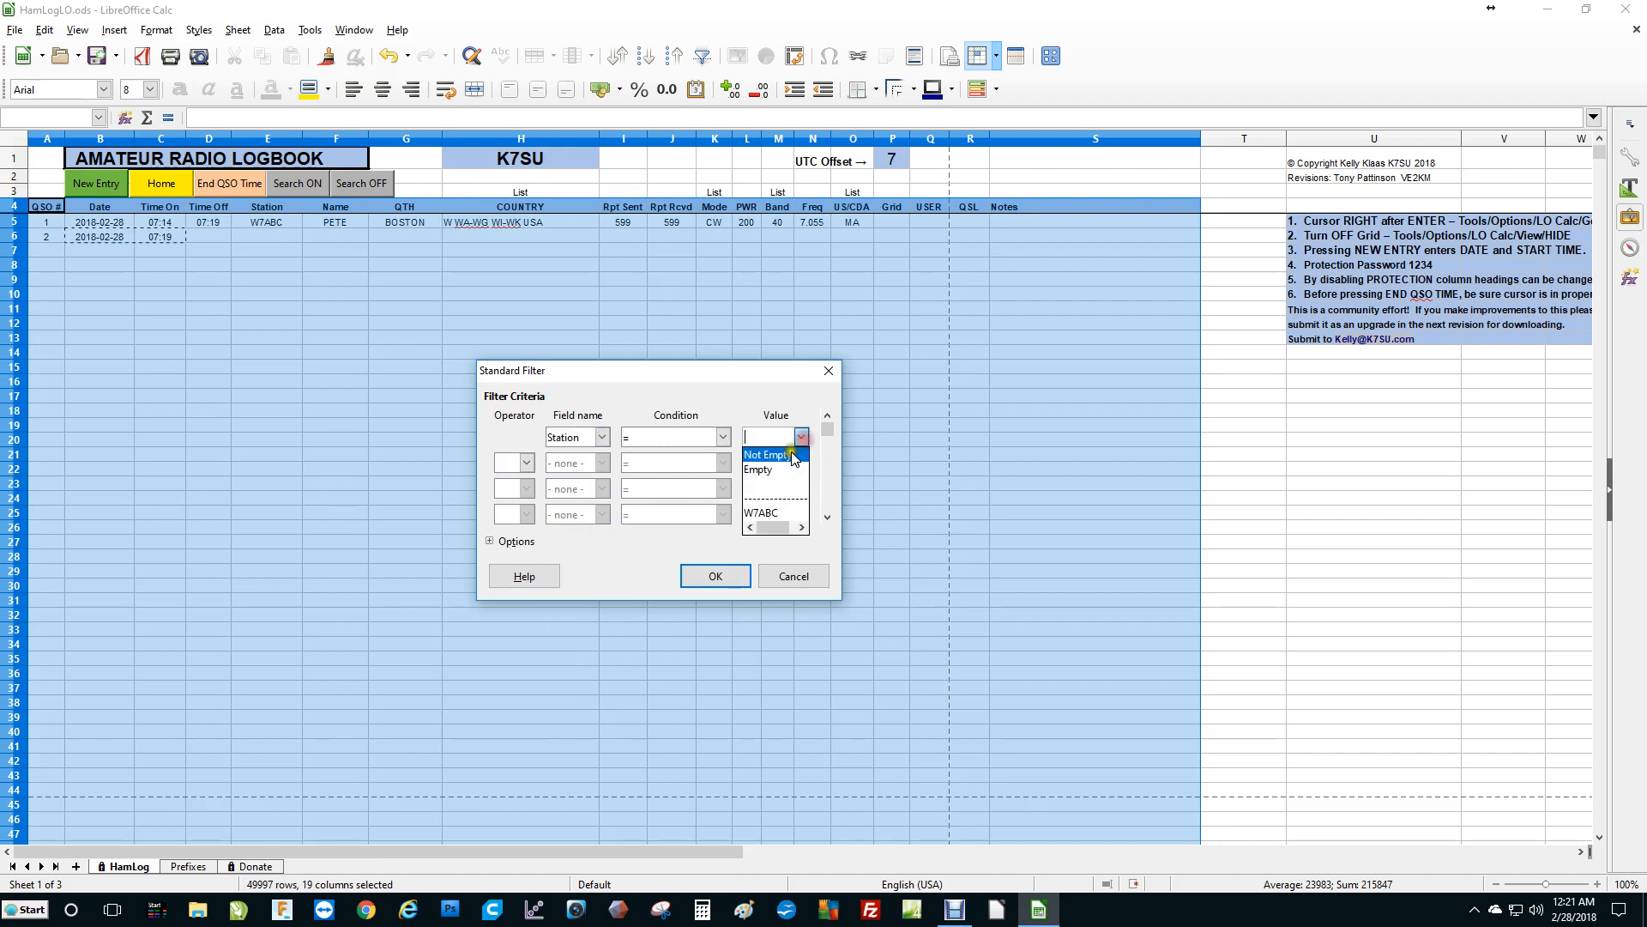
left_click(766, 512)
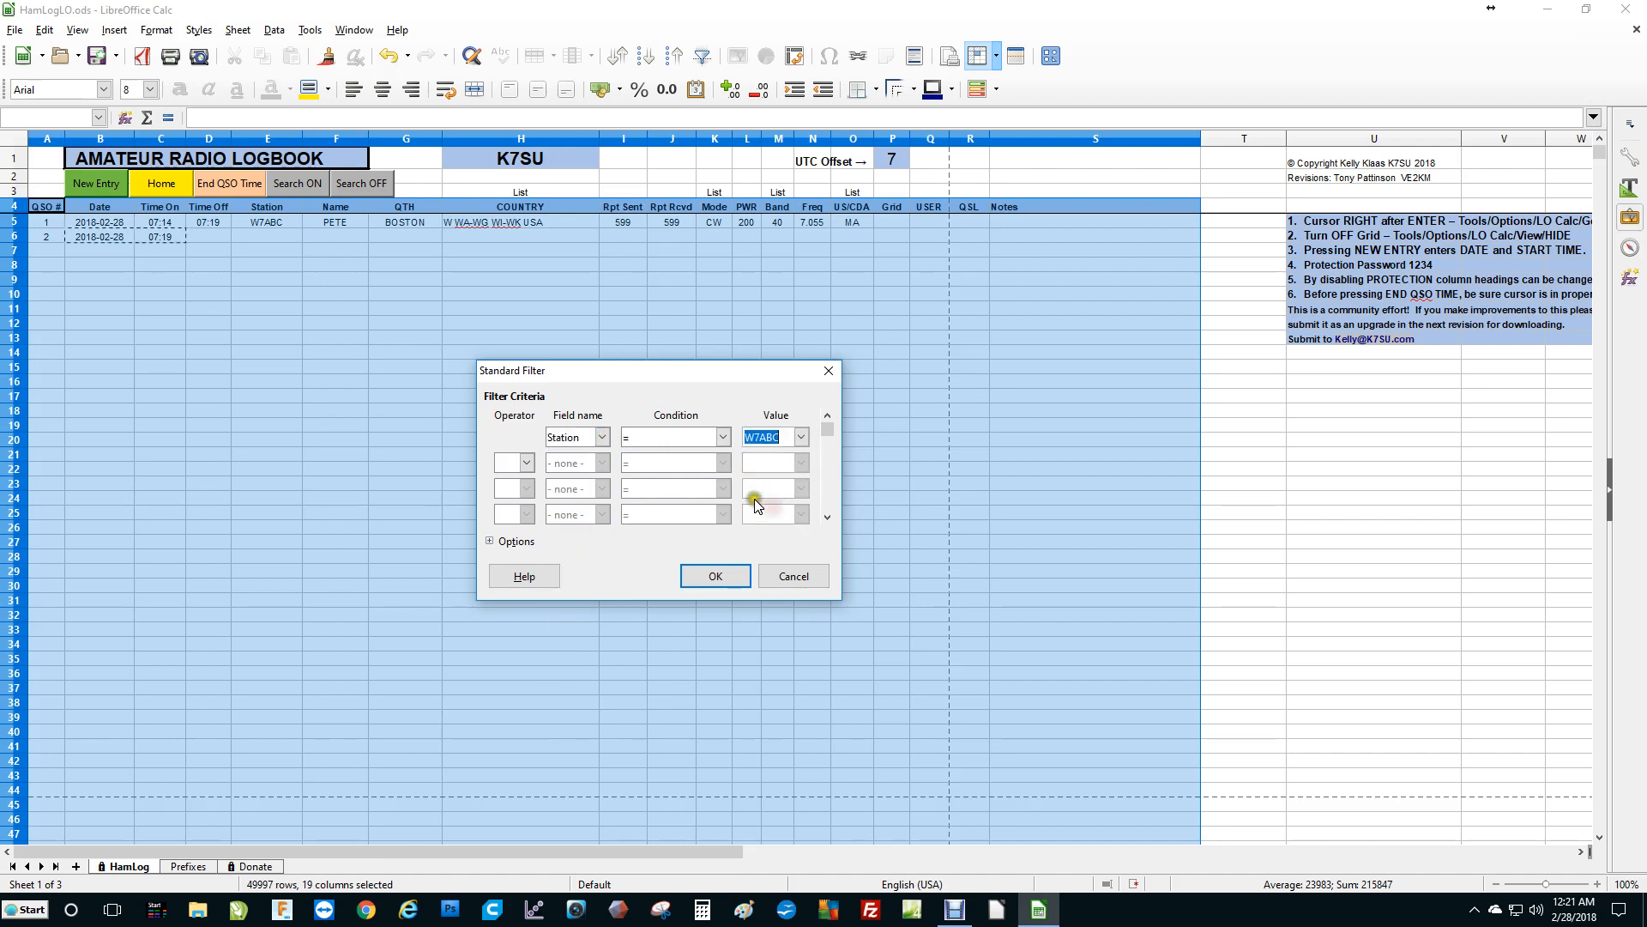
Add an AND condition where Mode equals CW, then cancel the filter.
left_click(525, 462)
left_click(512, 482)
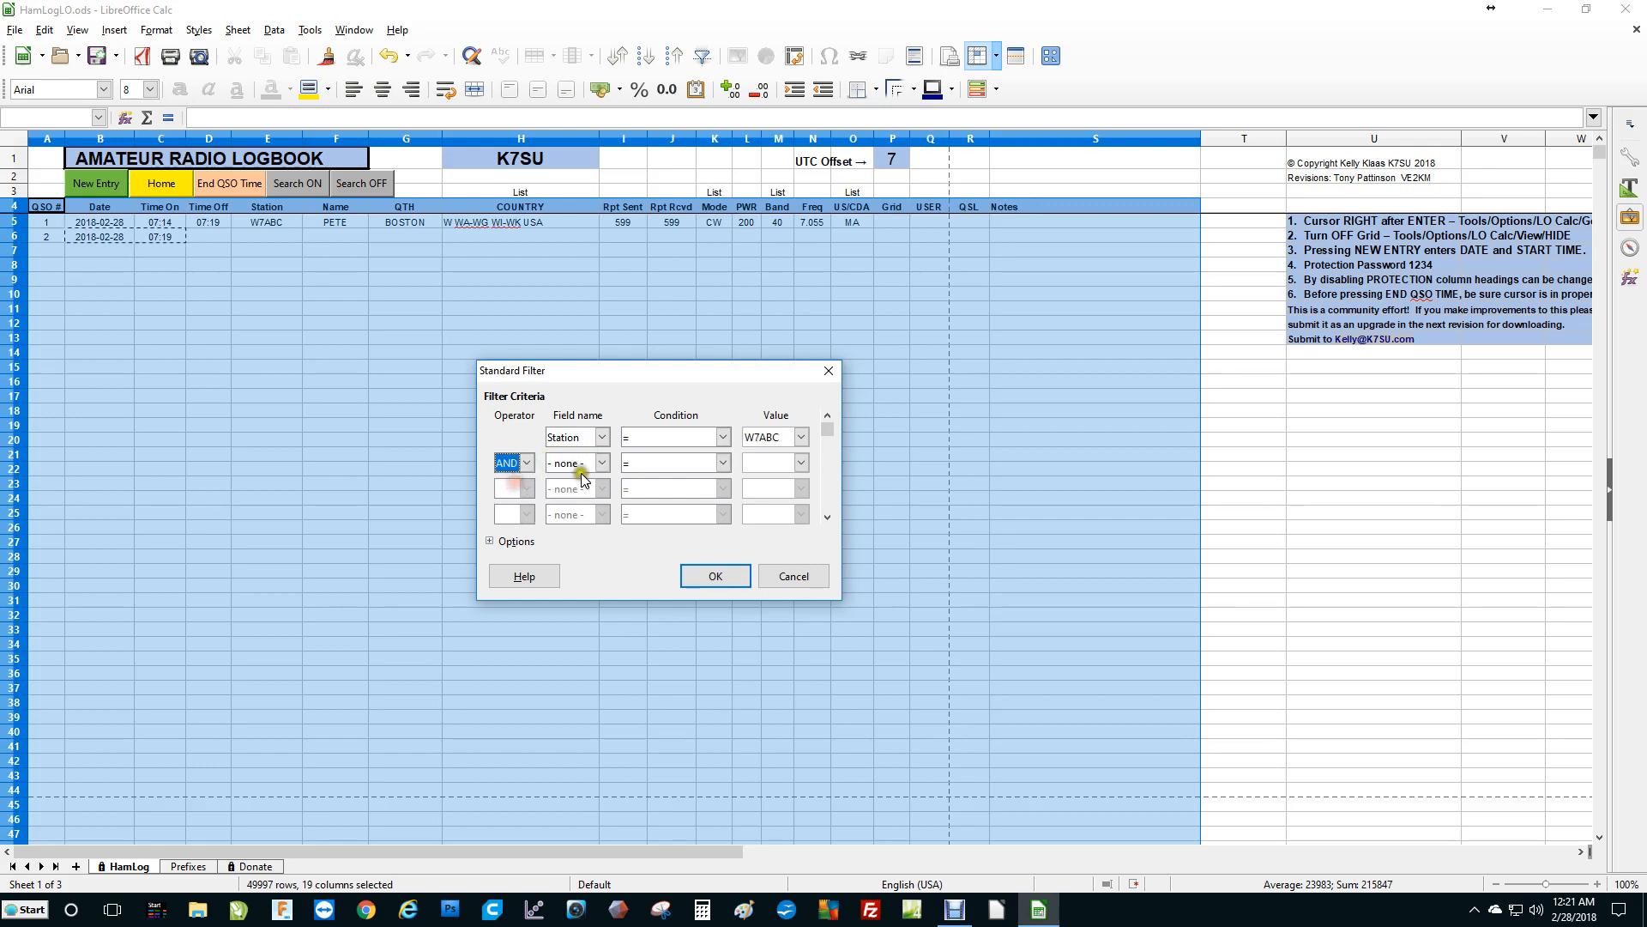
left_click(602, 465)
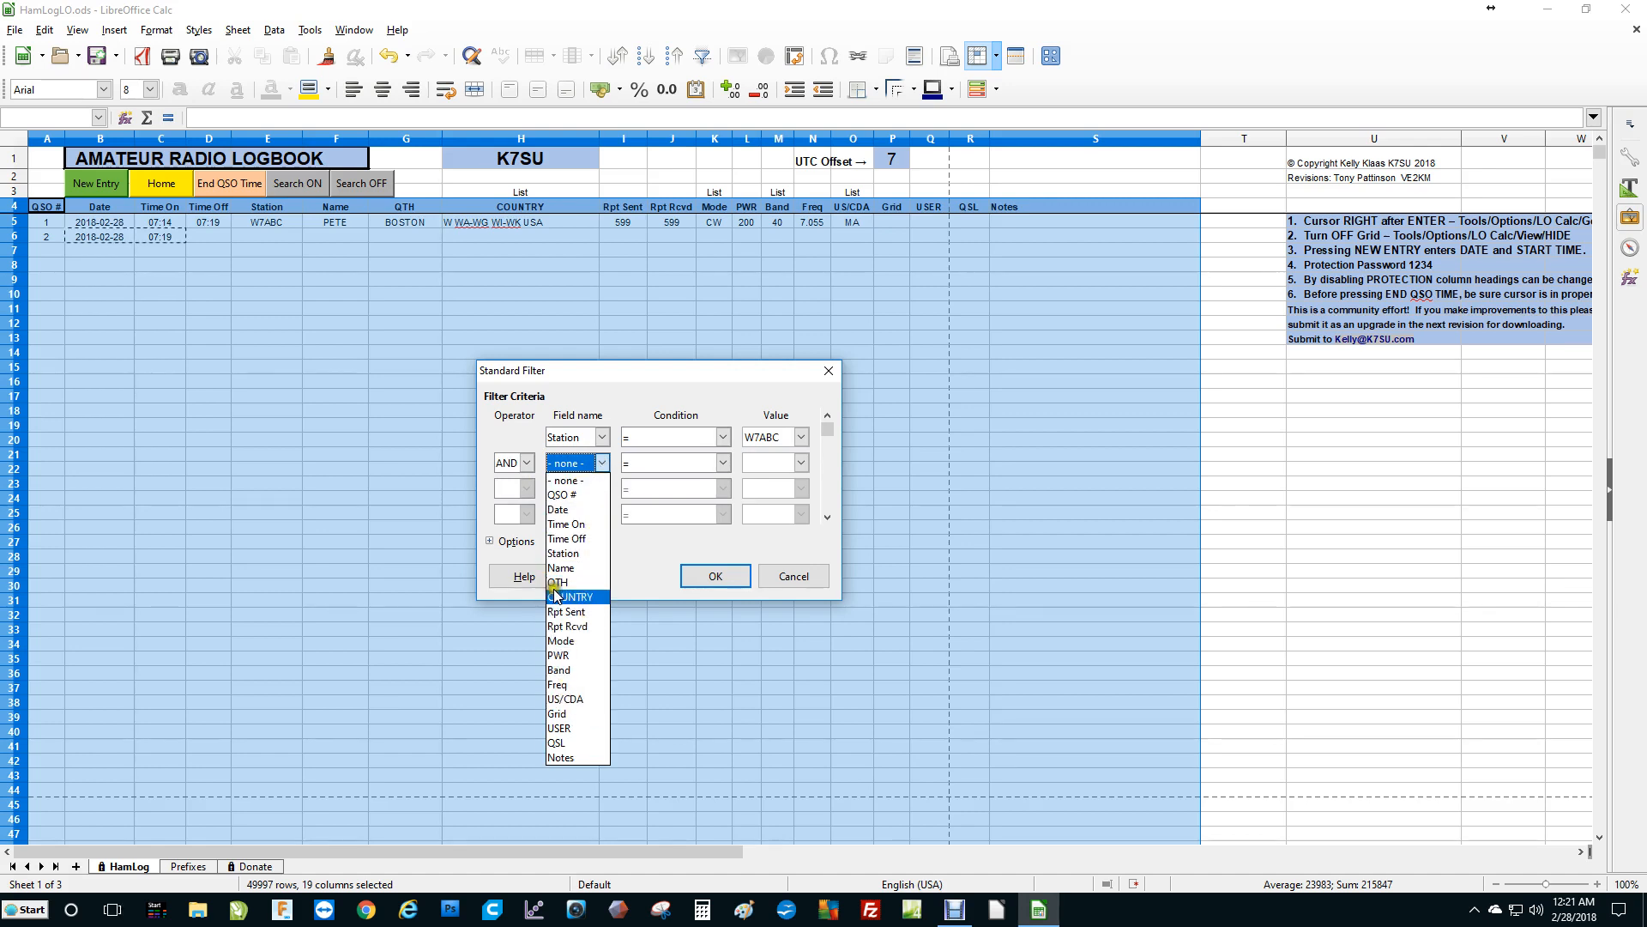
left_click(574, 642)
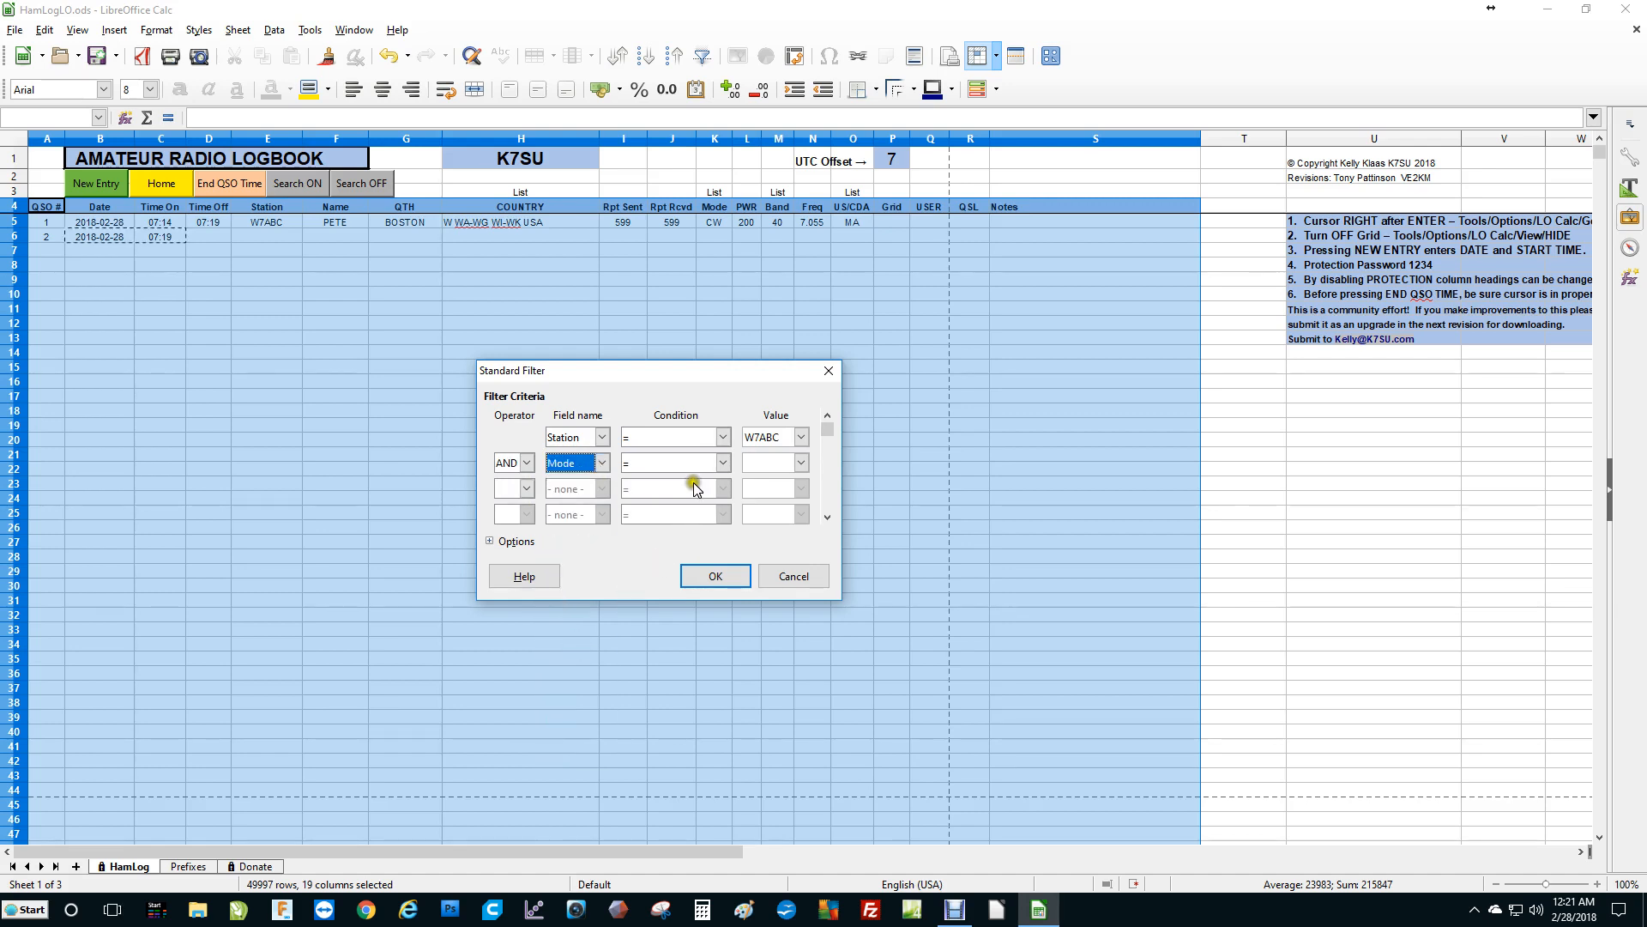
left_click(800, 464)
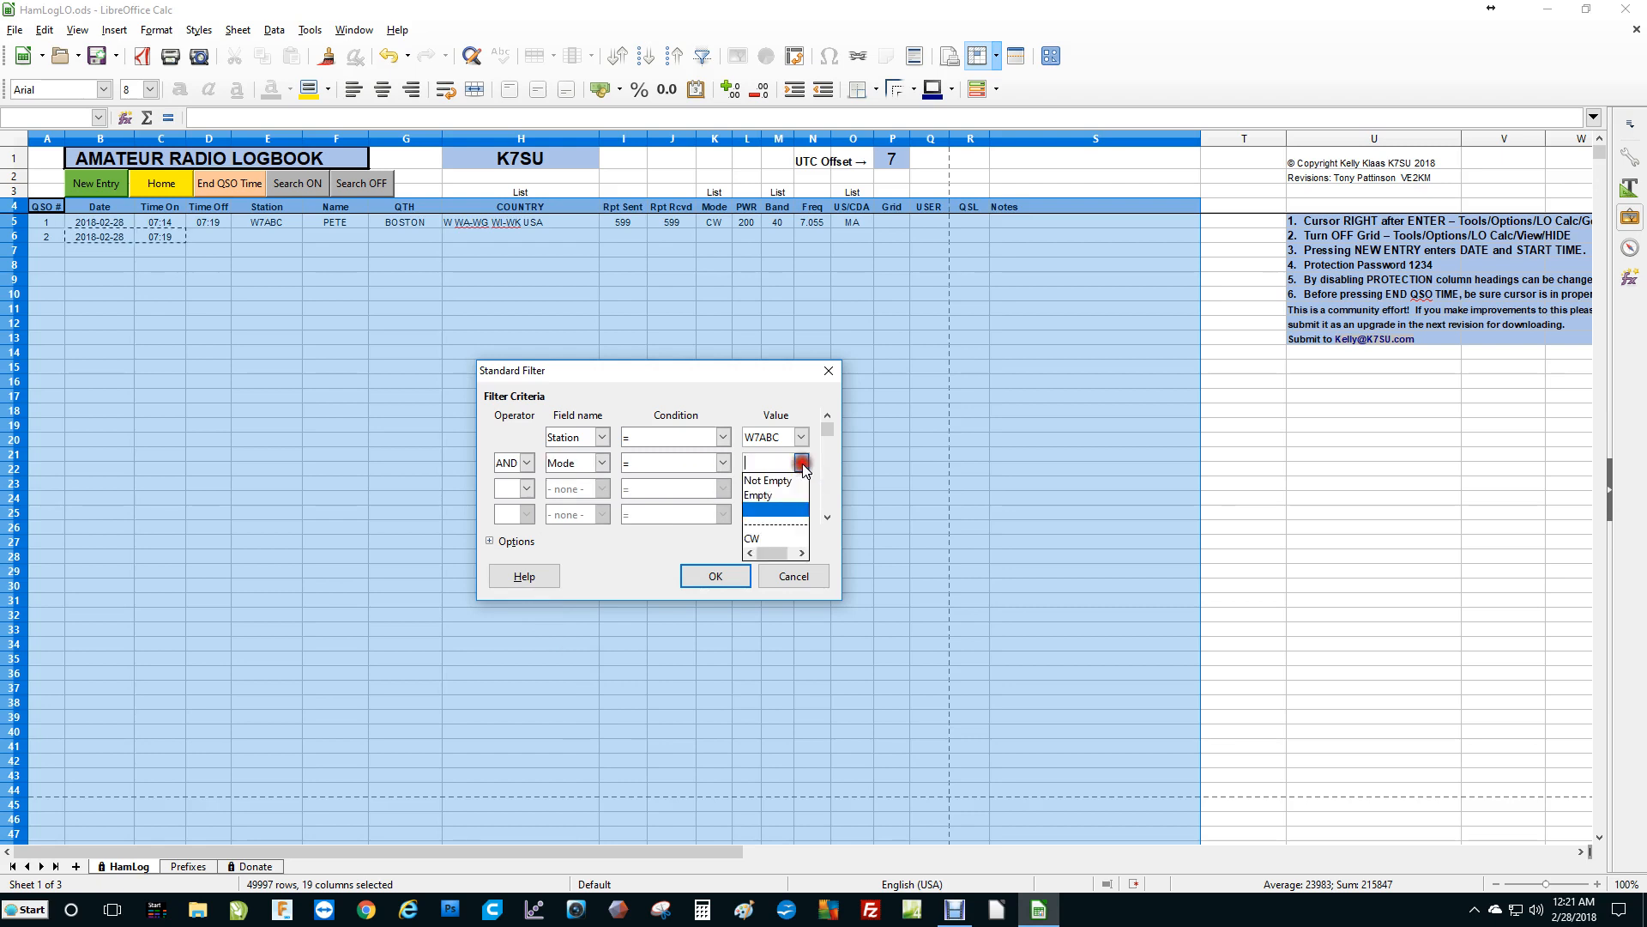
left_click(771, 539)
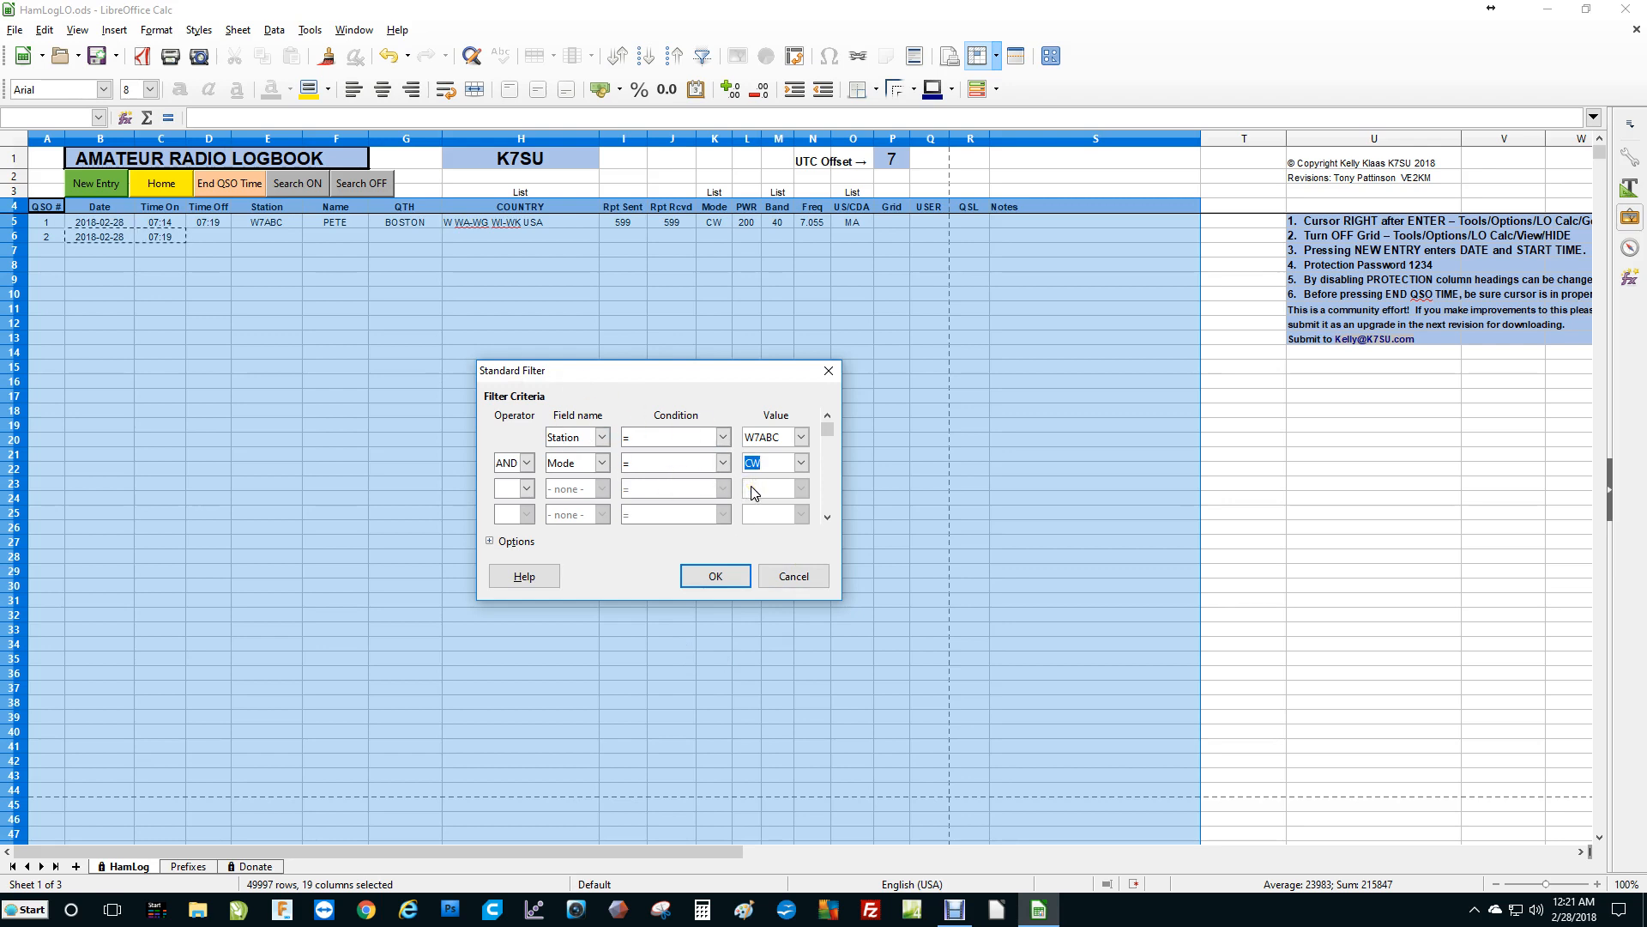
left_click(798, 576)
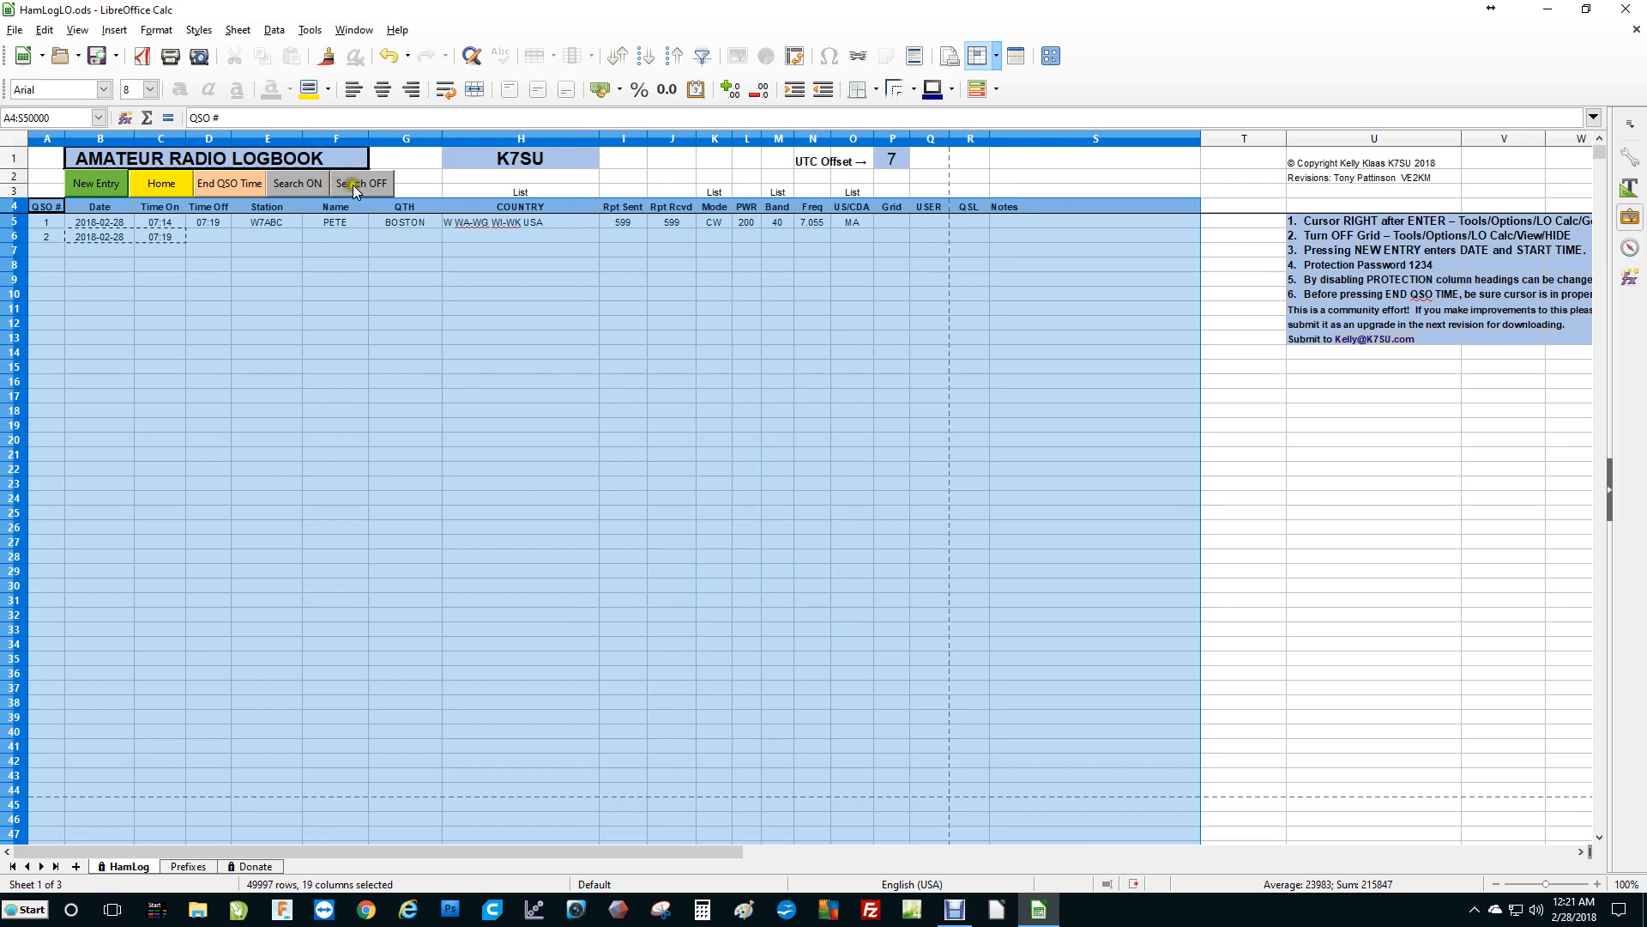
Switch the search off and browse the call-sign prefix list on the Prefixes sheet before returning to HamLog.
left_click(357, 183)
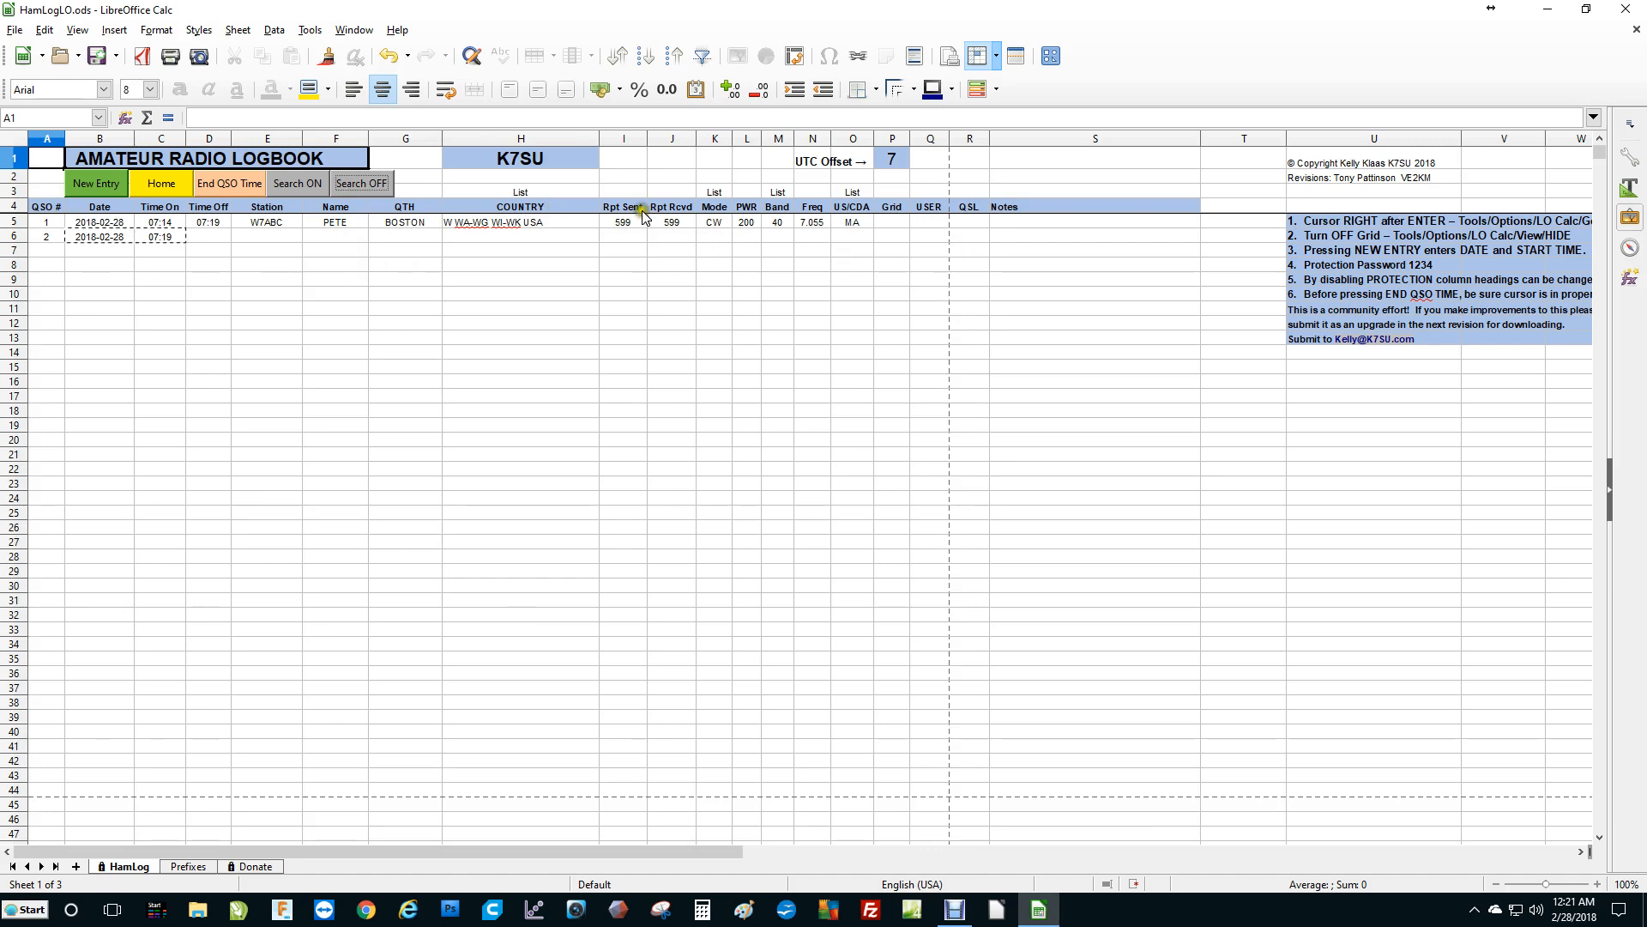
left_click(375, 230)
left_click(197, 868)
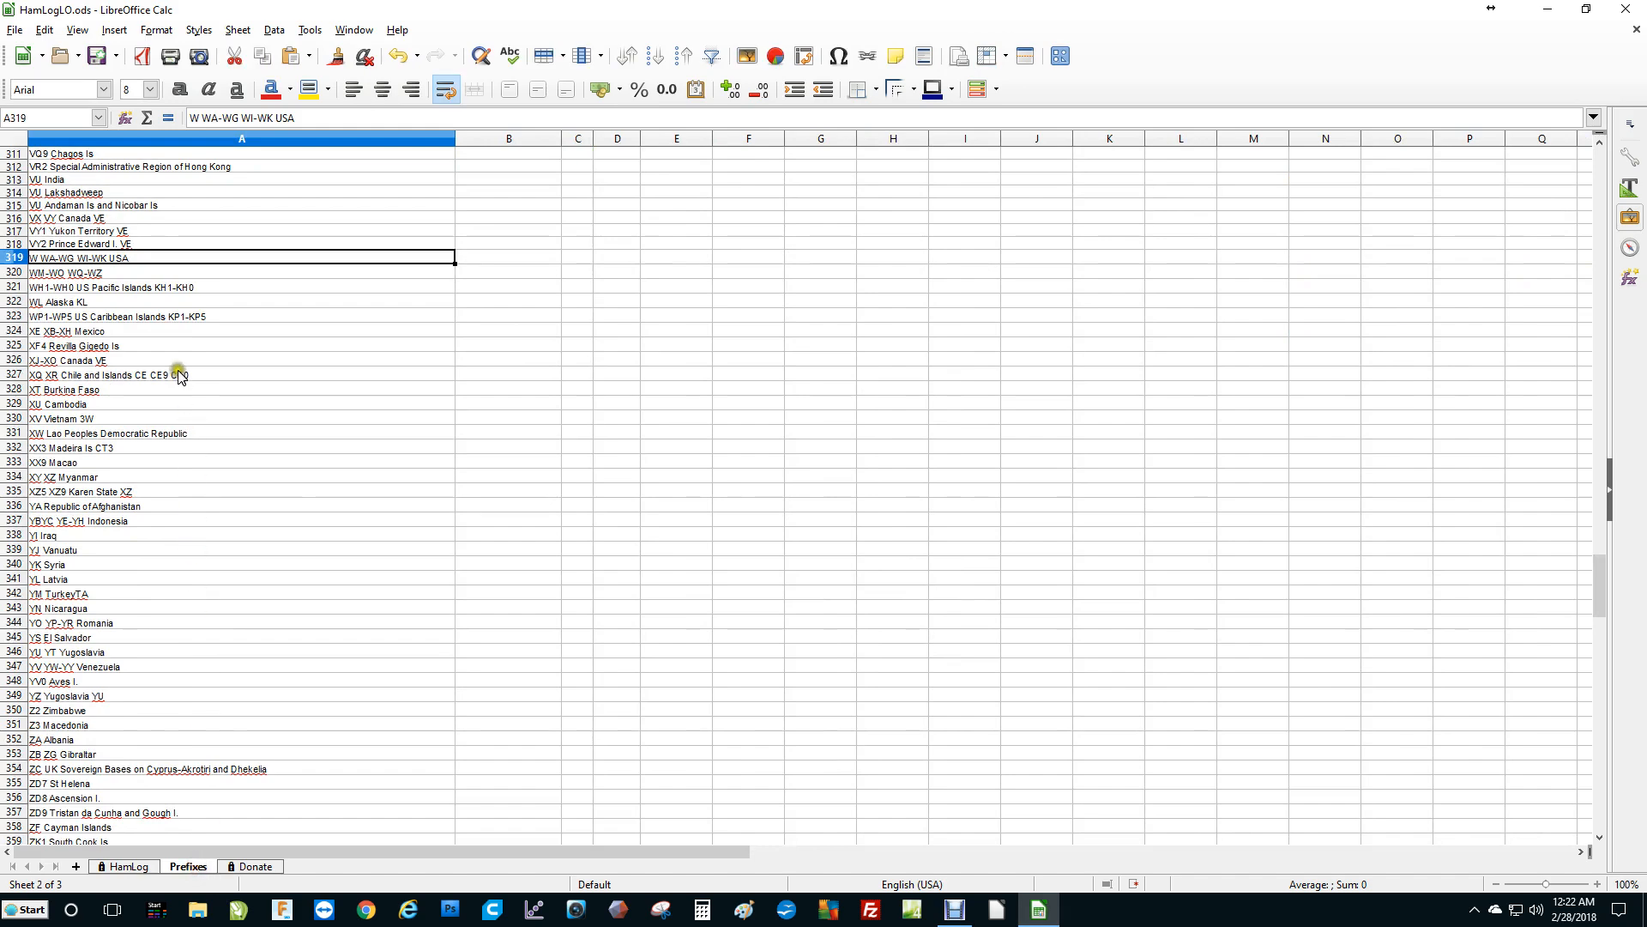
scroll(163, 523, "down", 14)
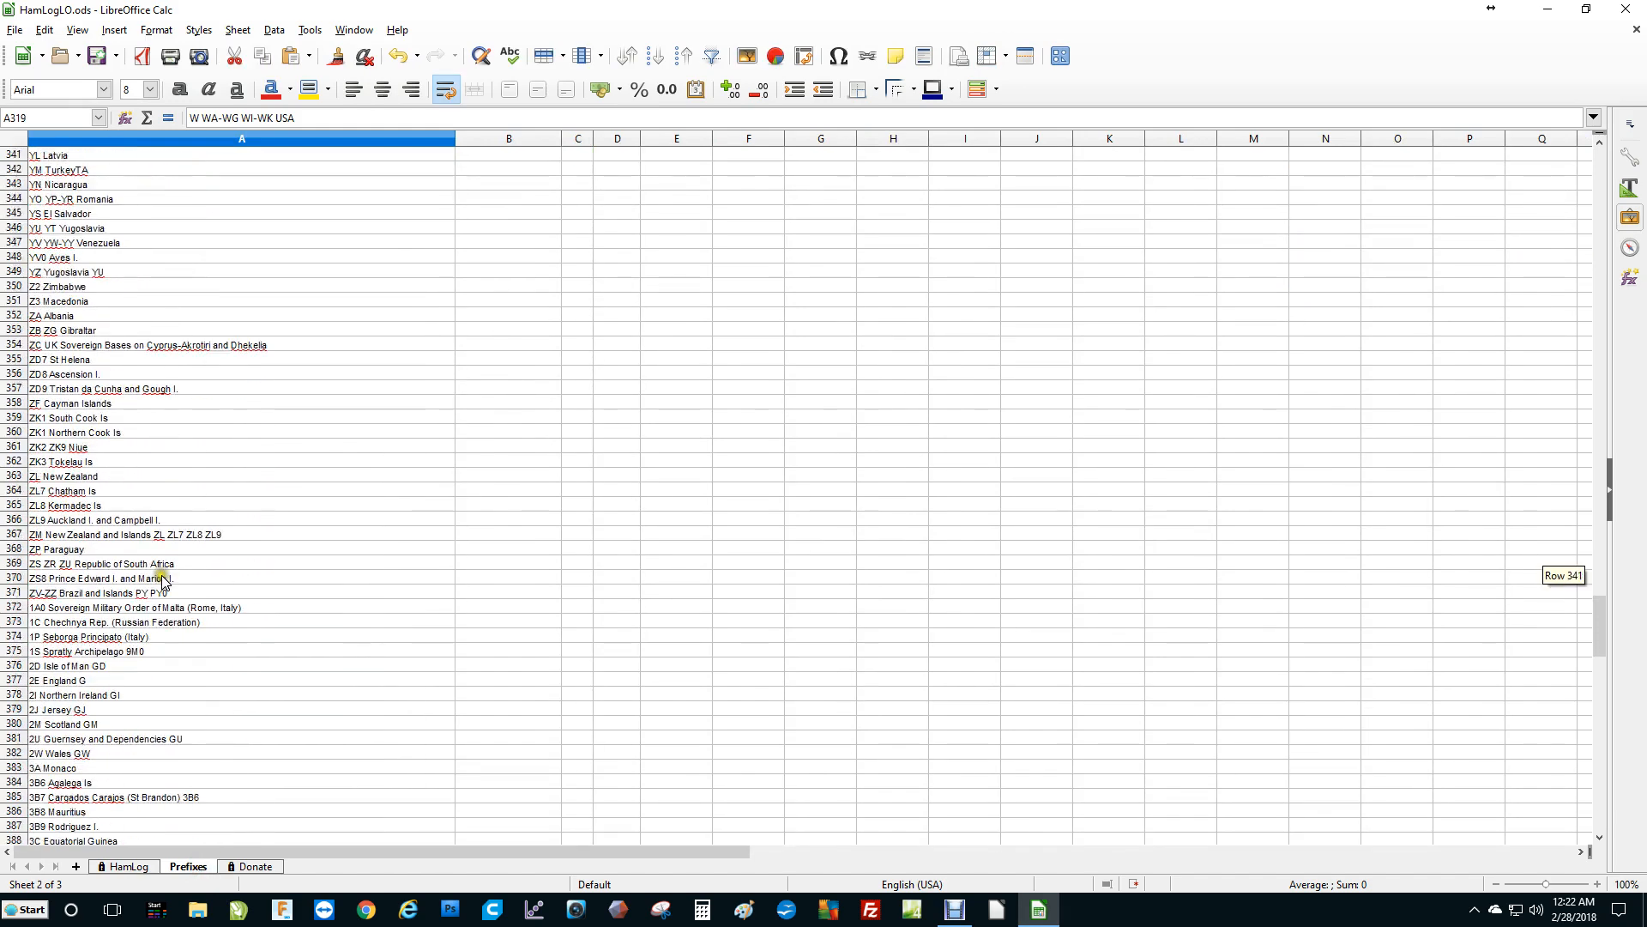
scroll(166, 583, "up", 20)
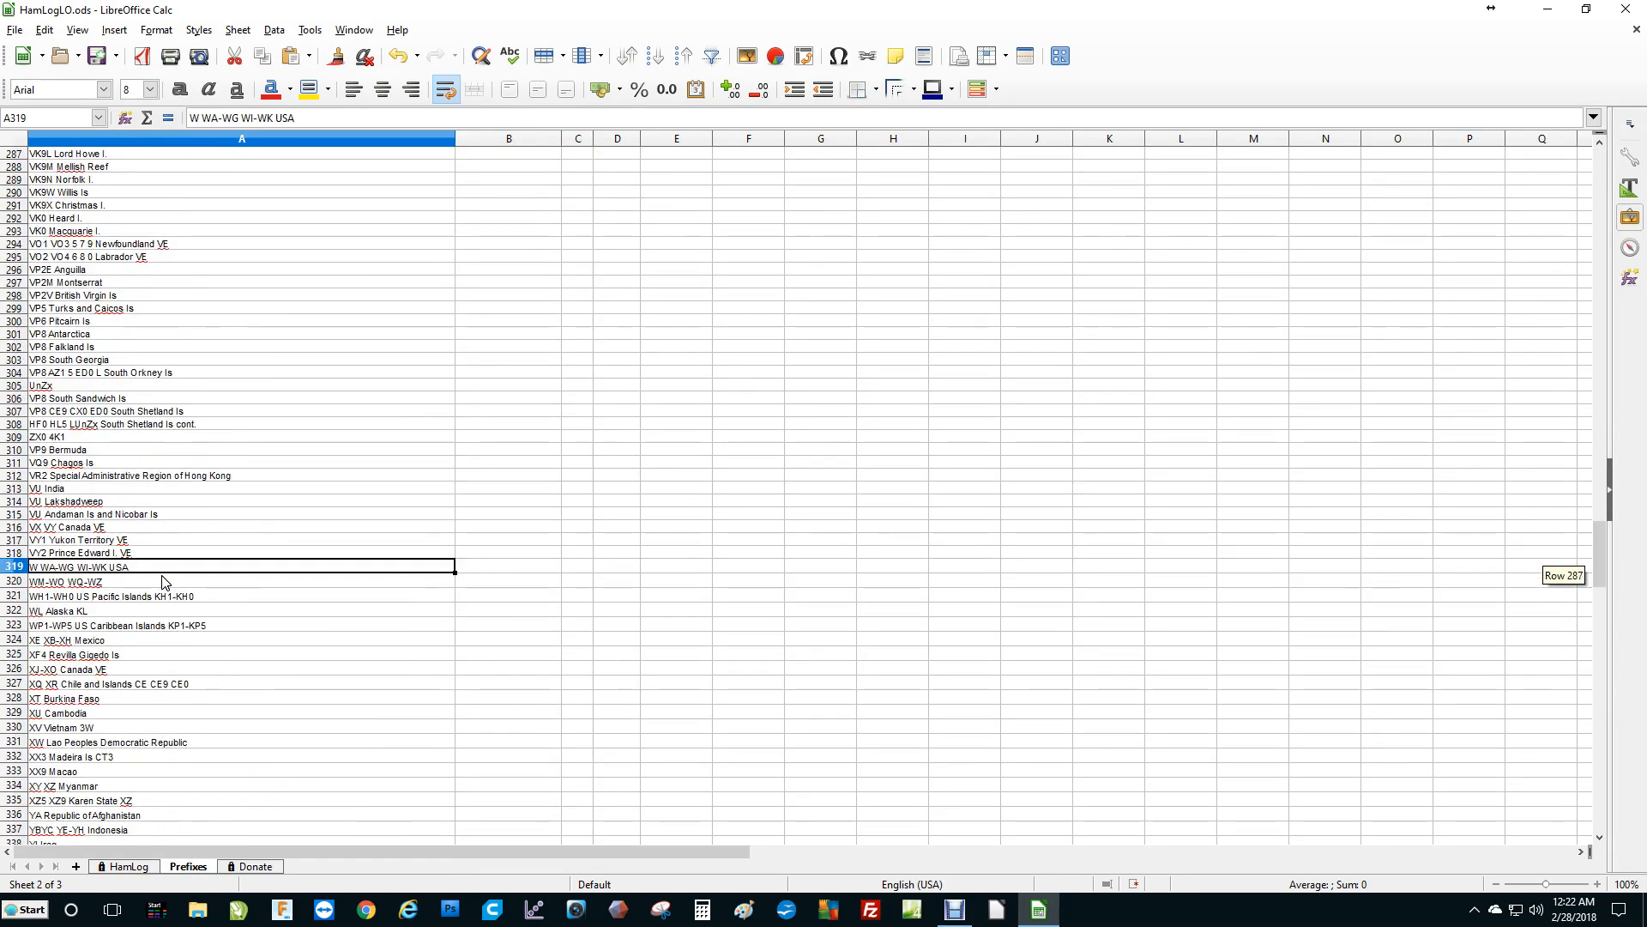
scroll(166, 582, "up", 20)
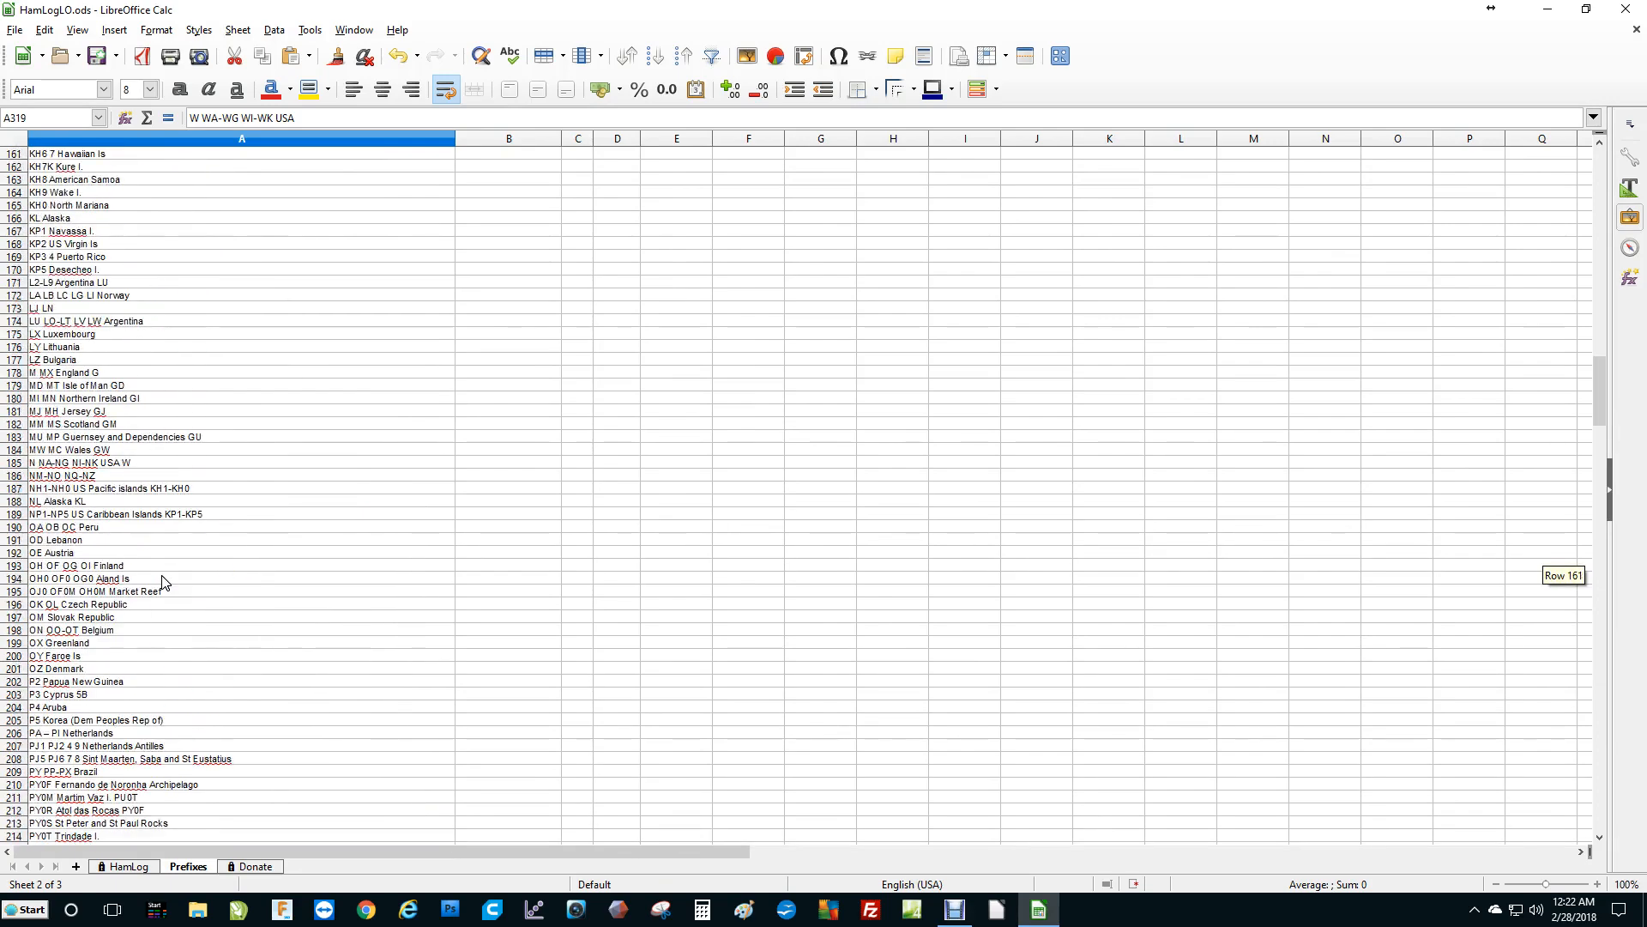
scroll(258, 288, "up", 5)
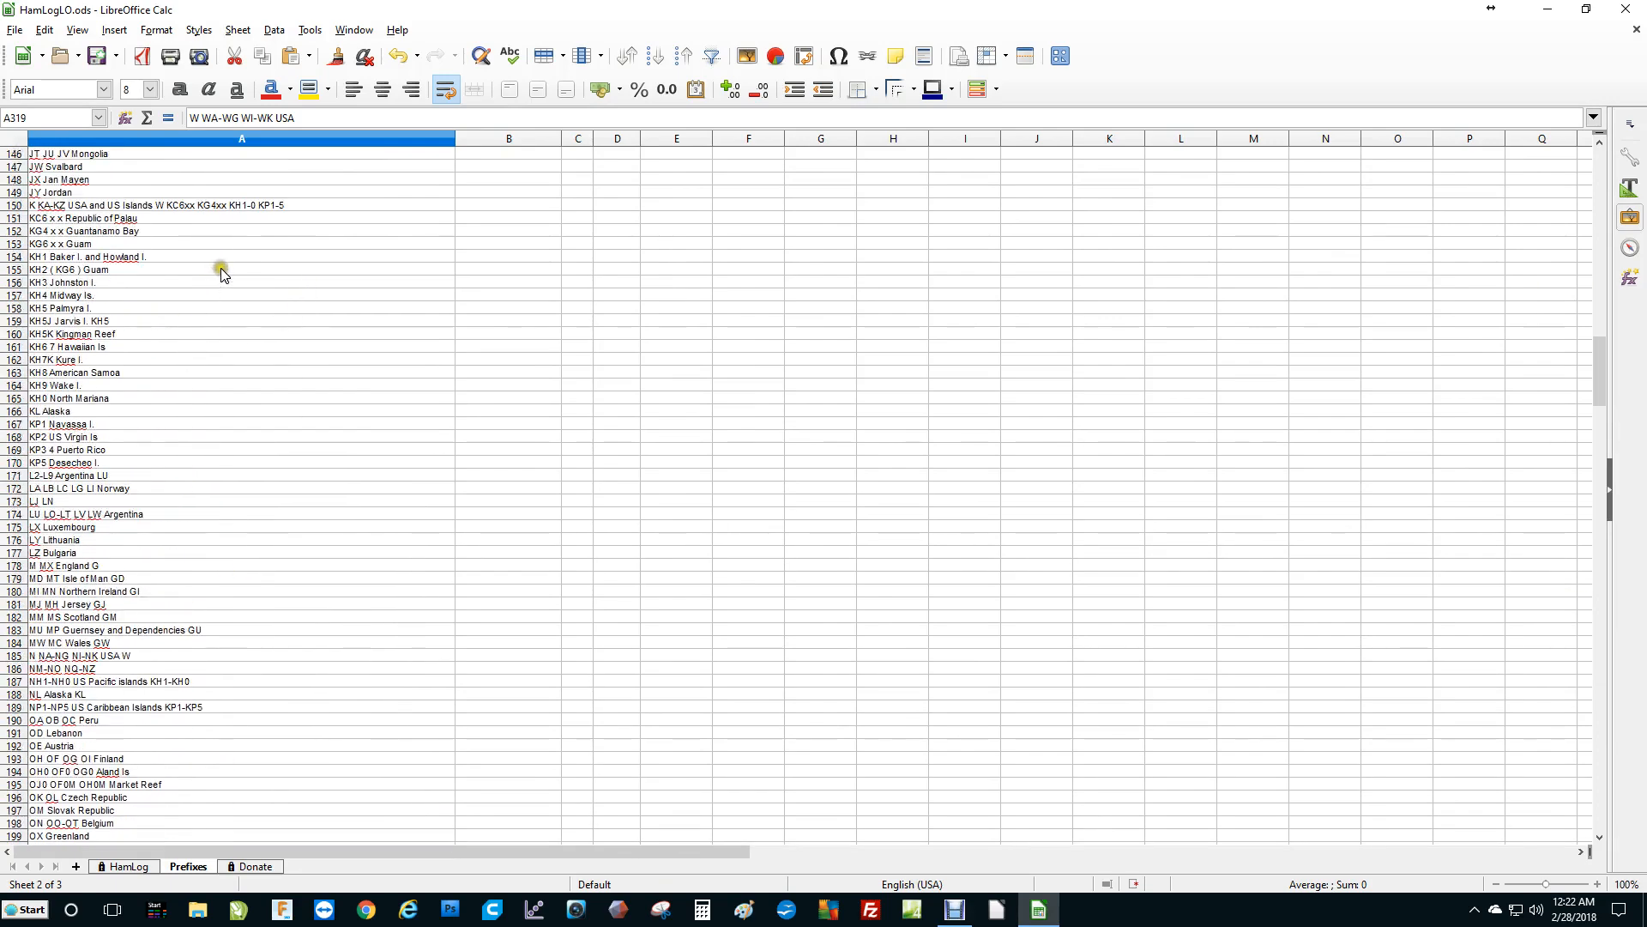
left_click(125, 866)
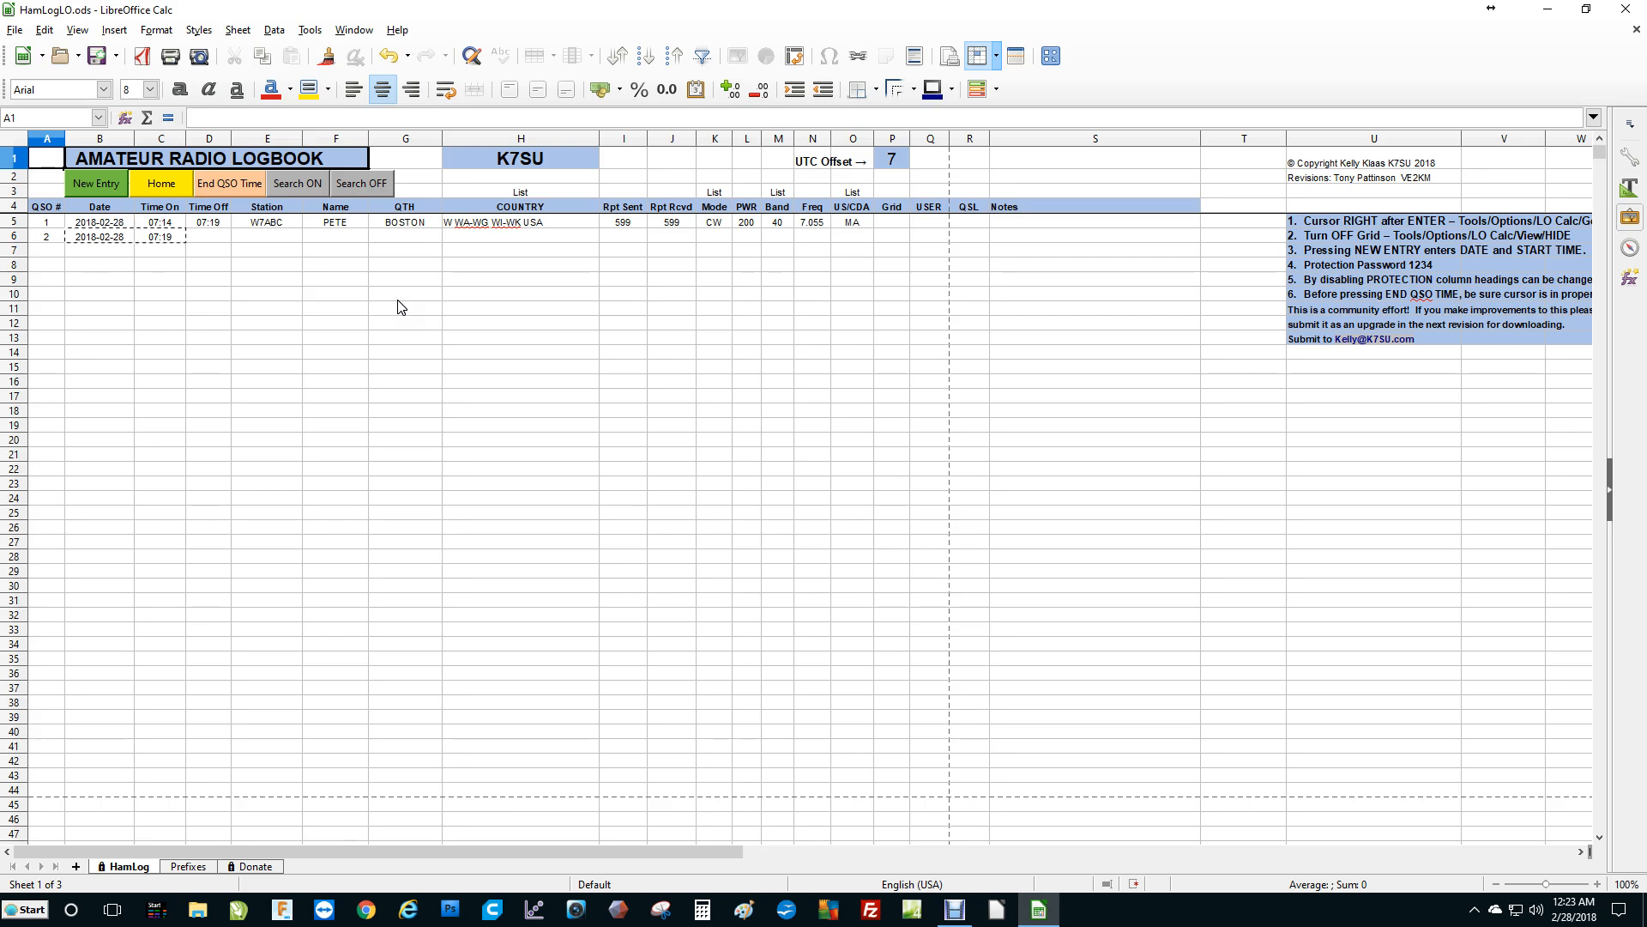
Return to the log's home position and start a new log entry.
left_click(700, 687)
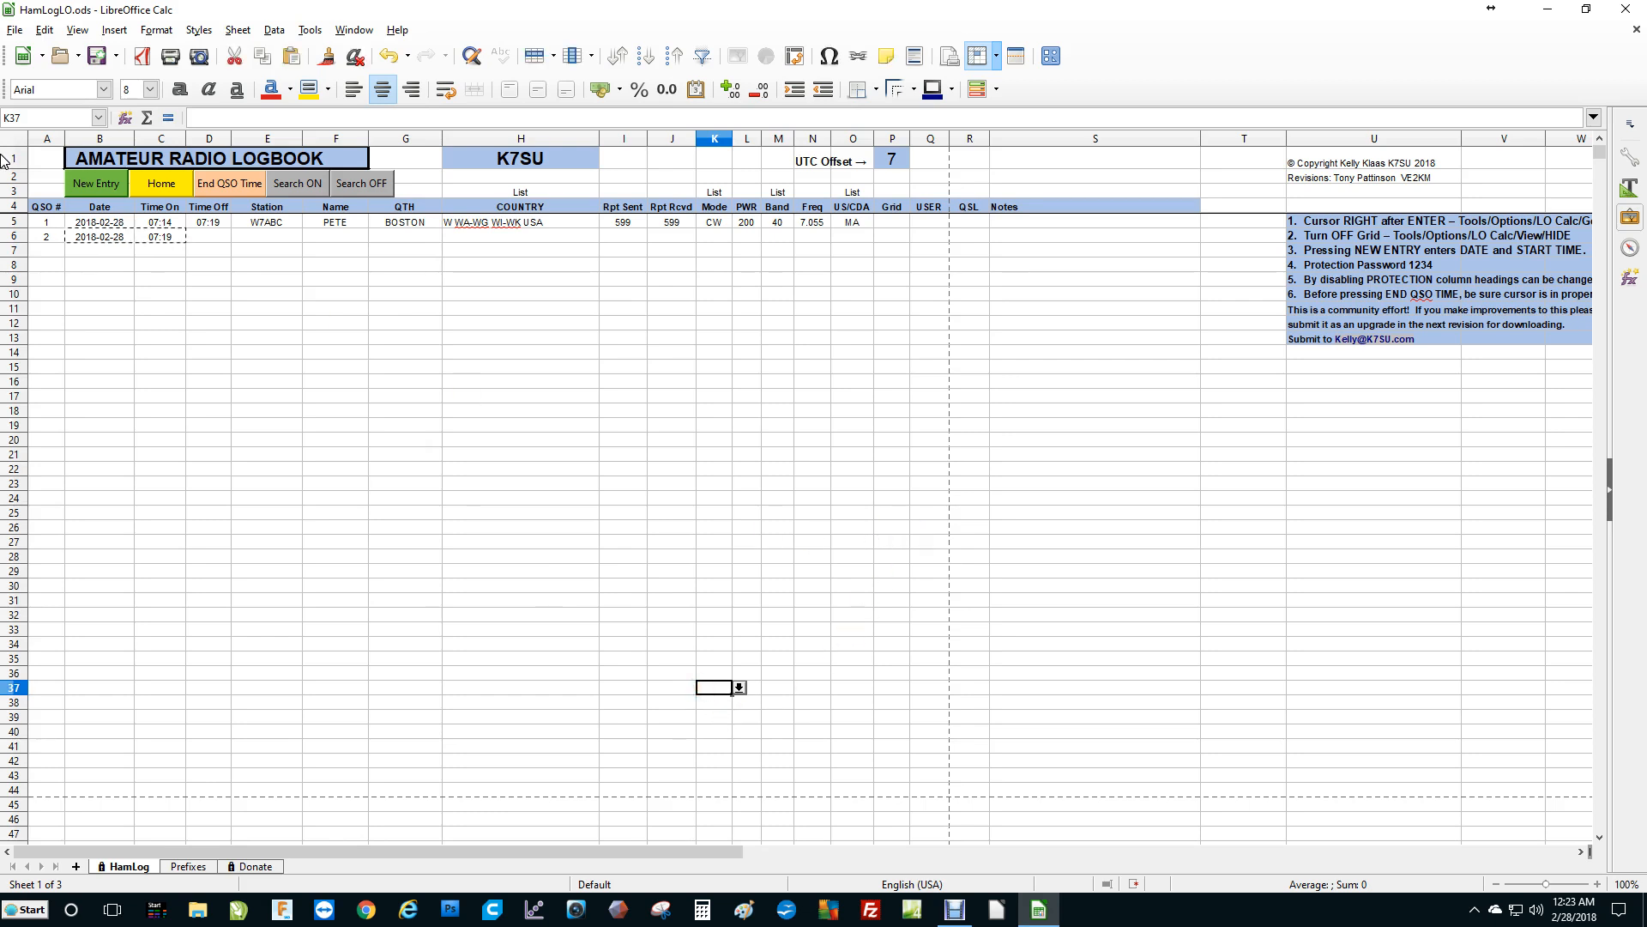
left_click(160, 183)
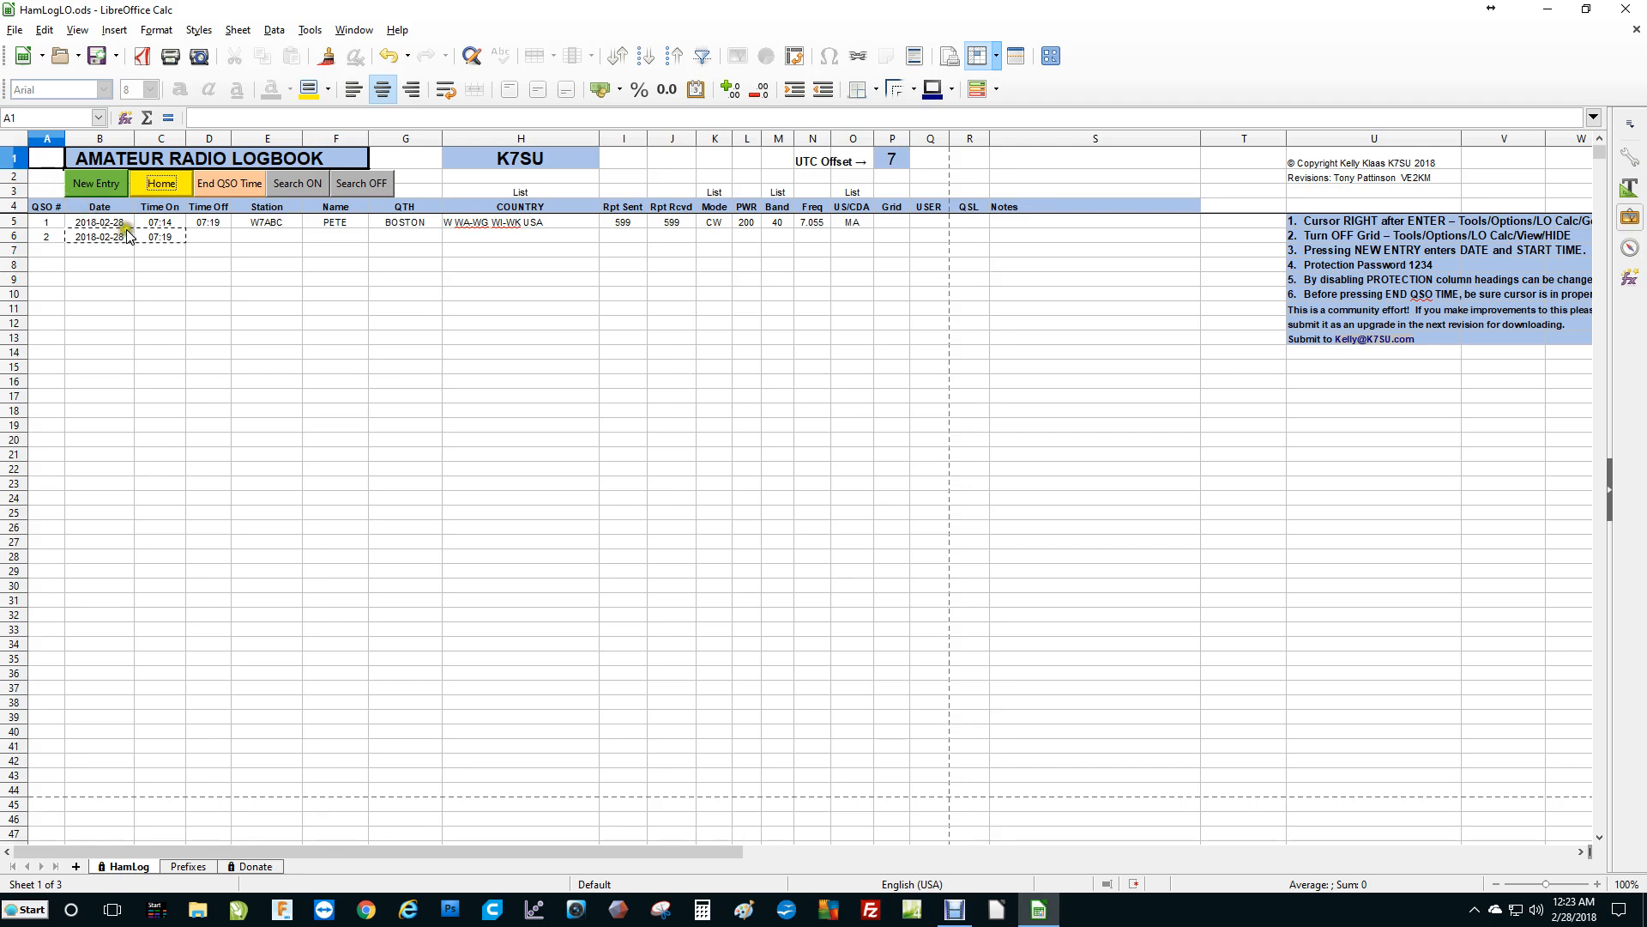
left_click(99, 183)
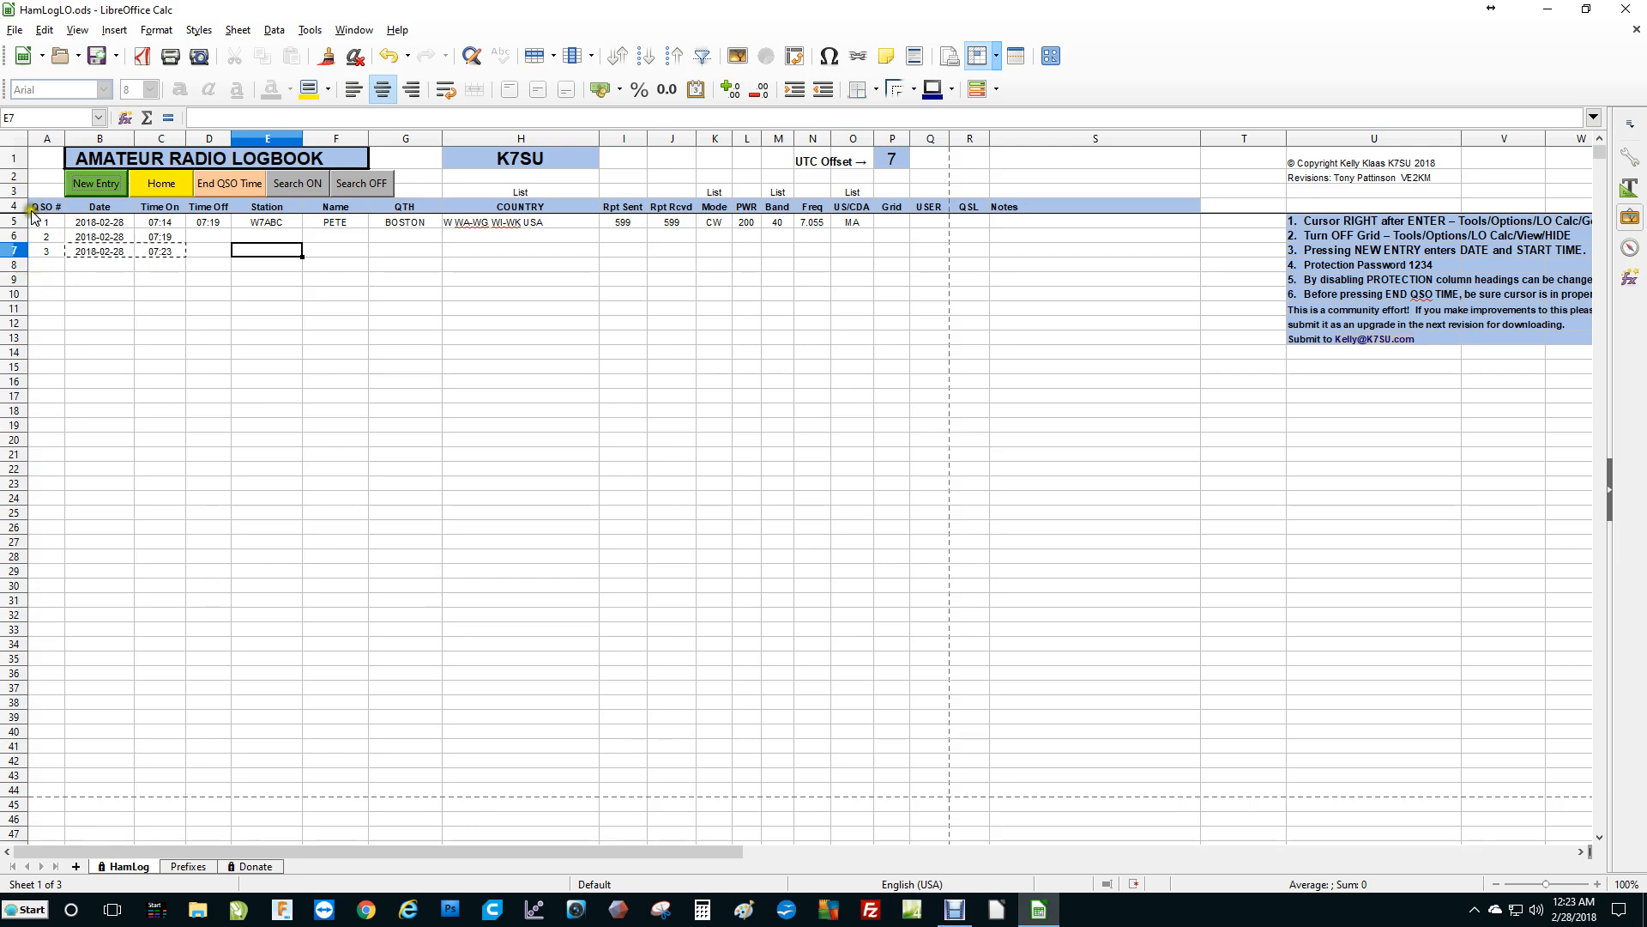
Delete the new entry's date and start the new entry again.
left_click(114, 255)
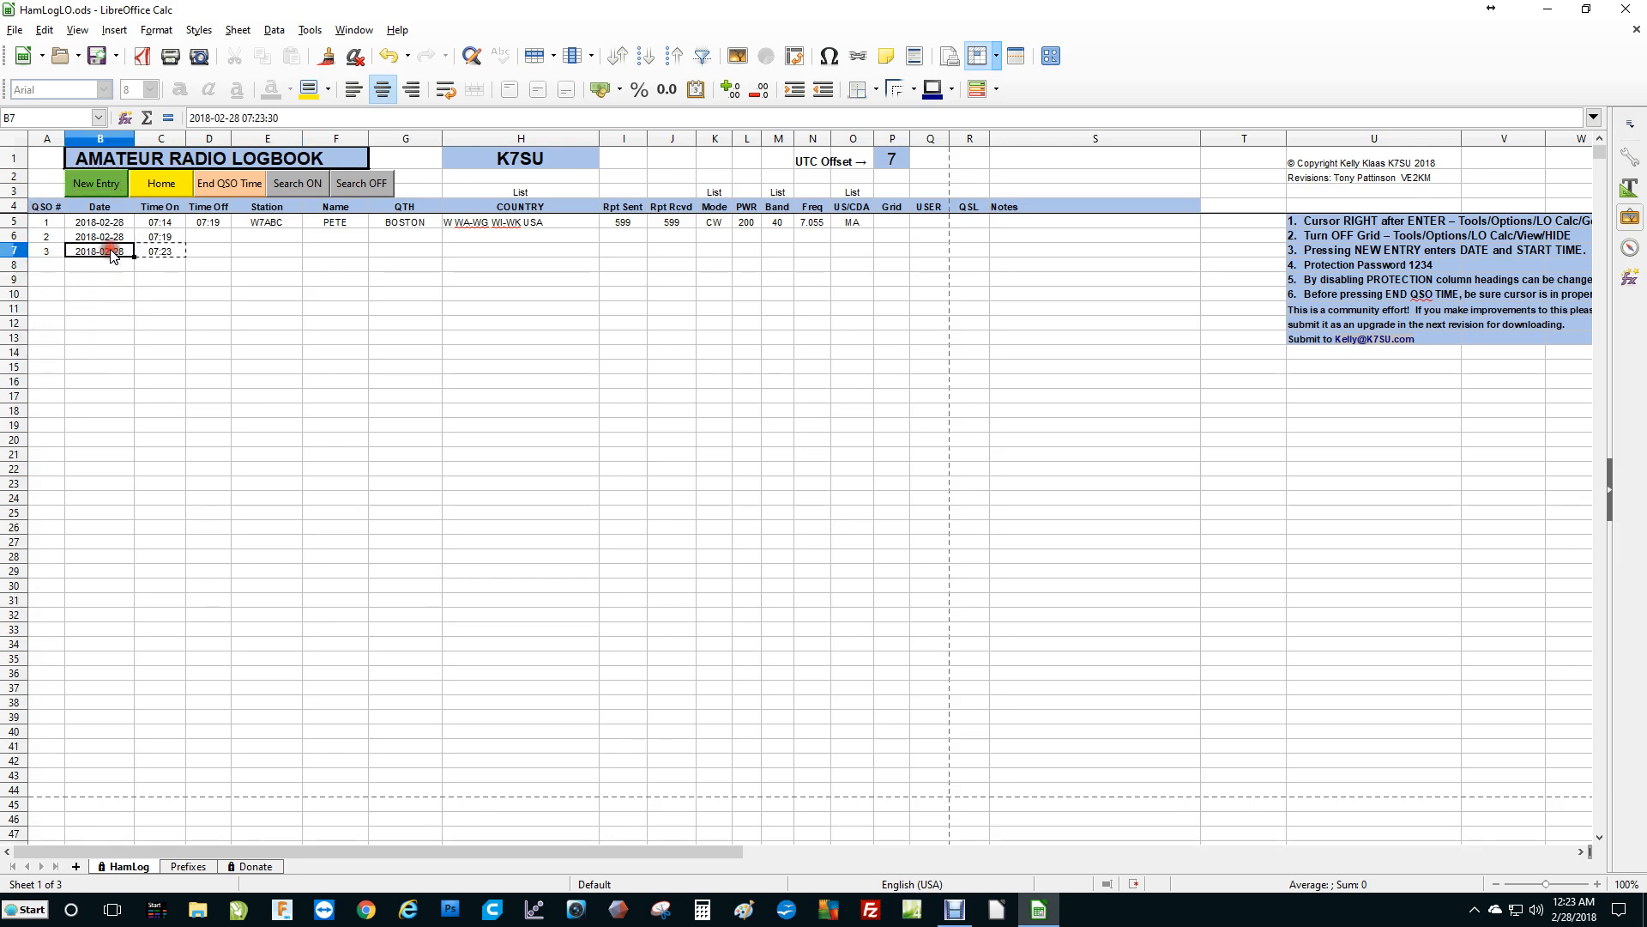
key("Delete")
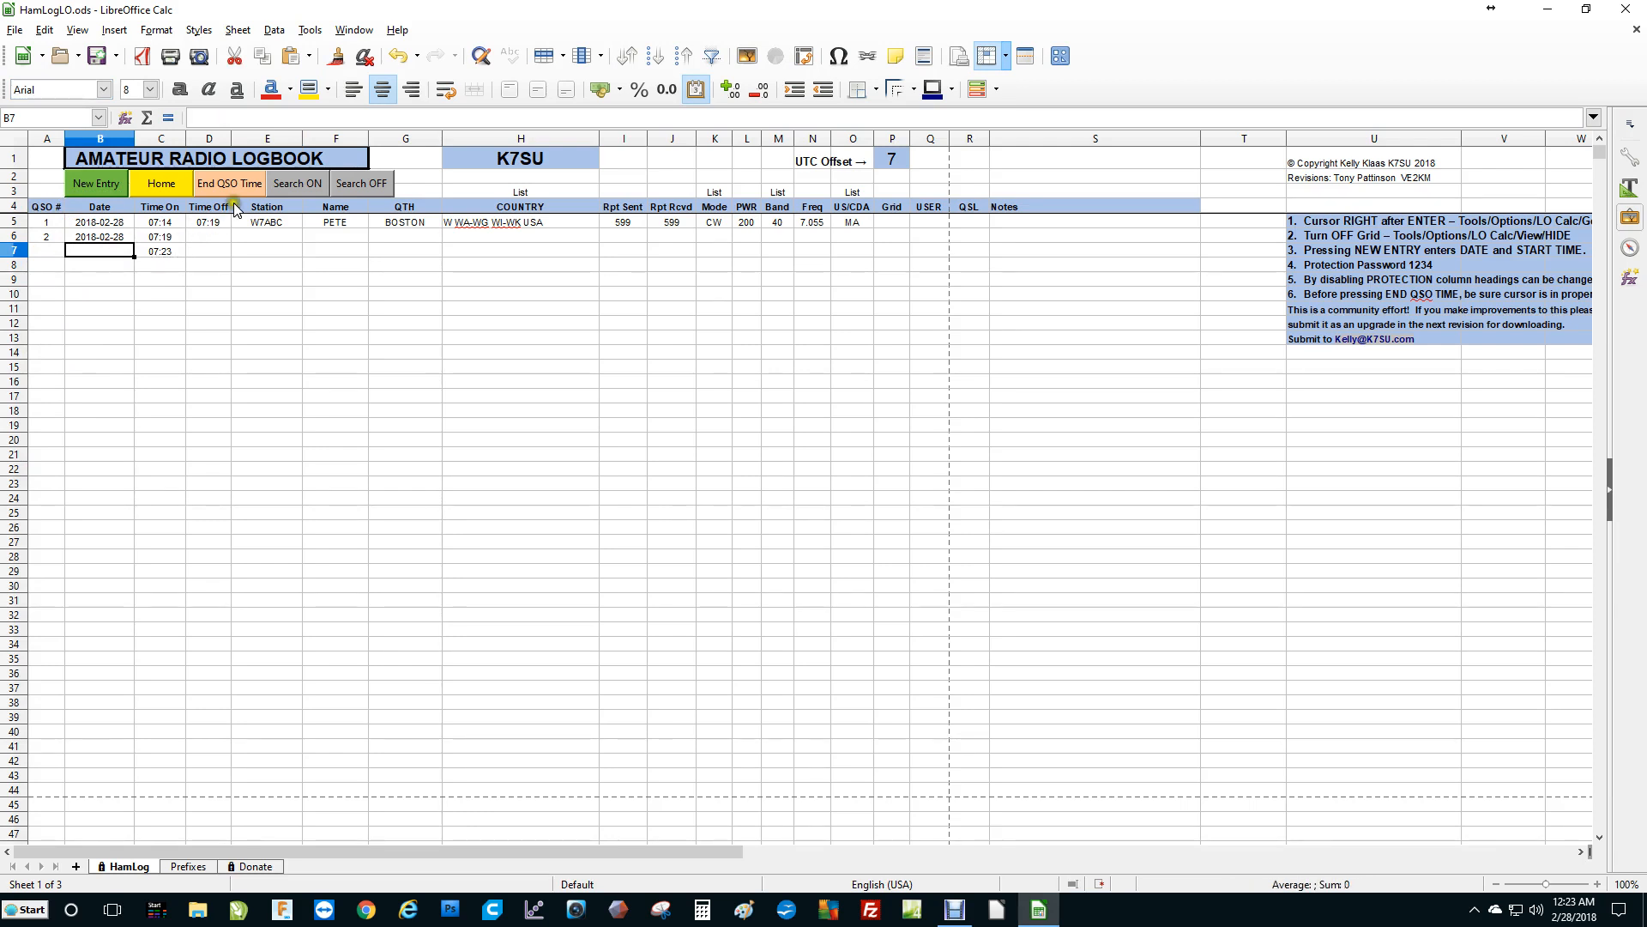
left_click(91, 181)
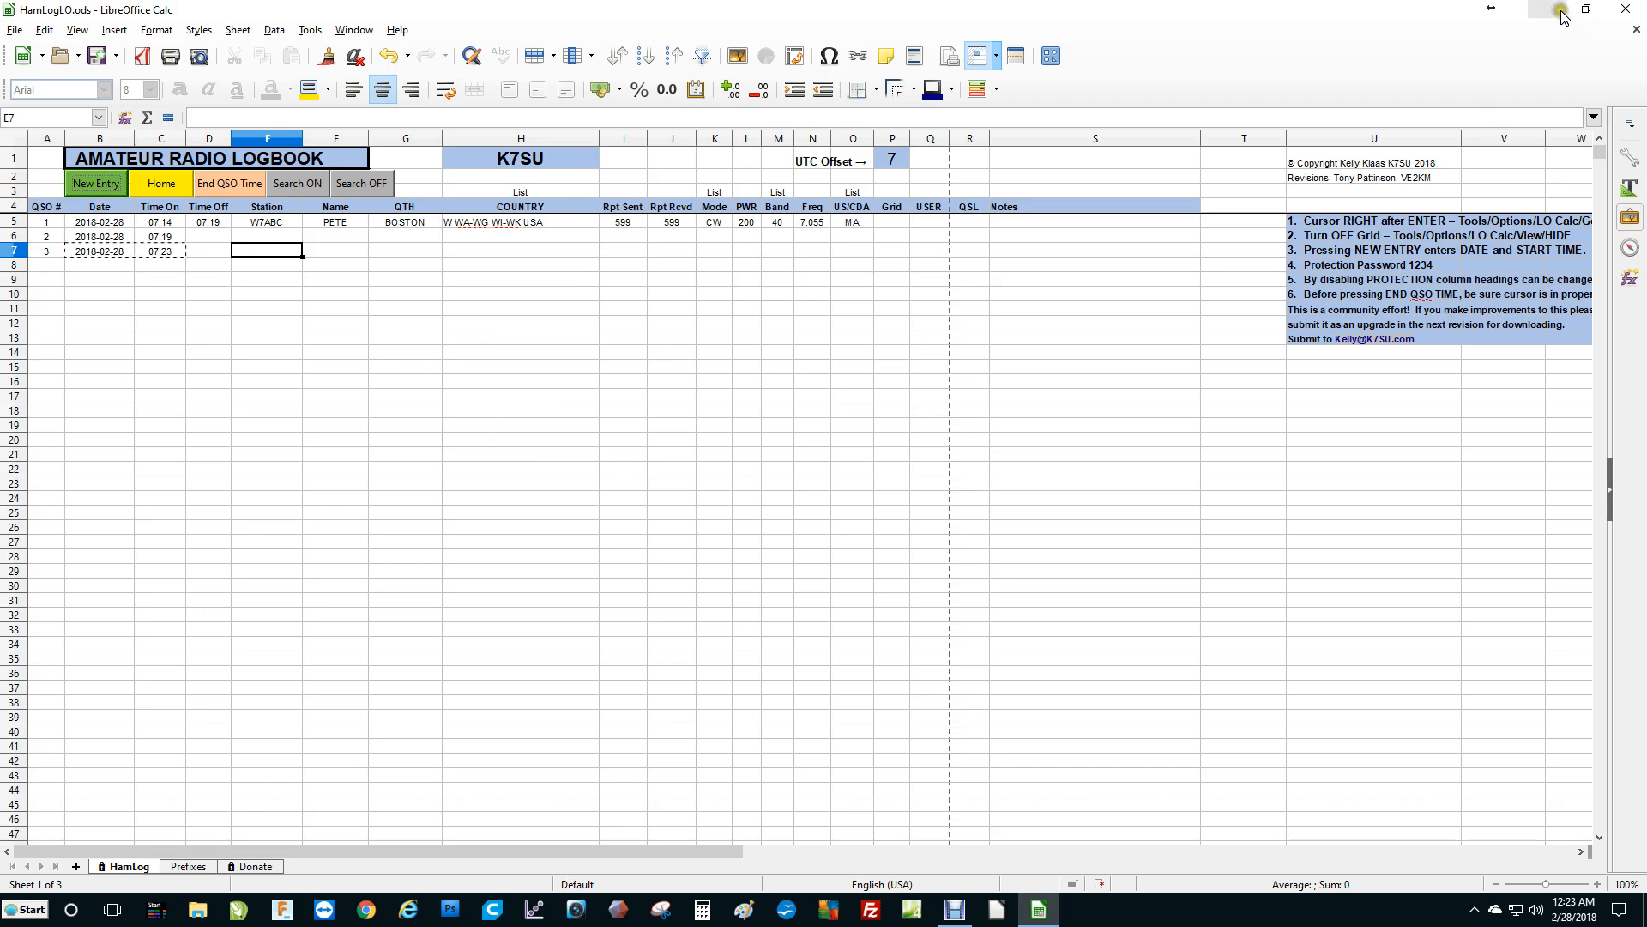
Switch to Chrome and open the page k7mva.org/links.html.
left_click(366, 909)
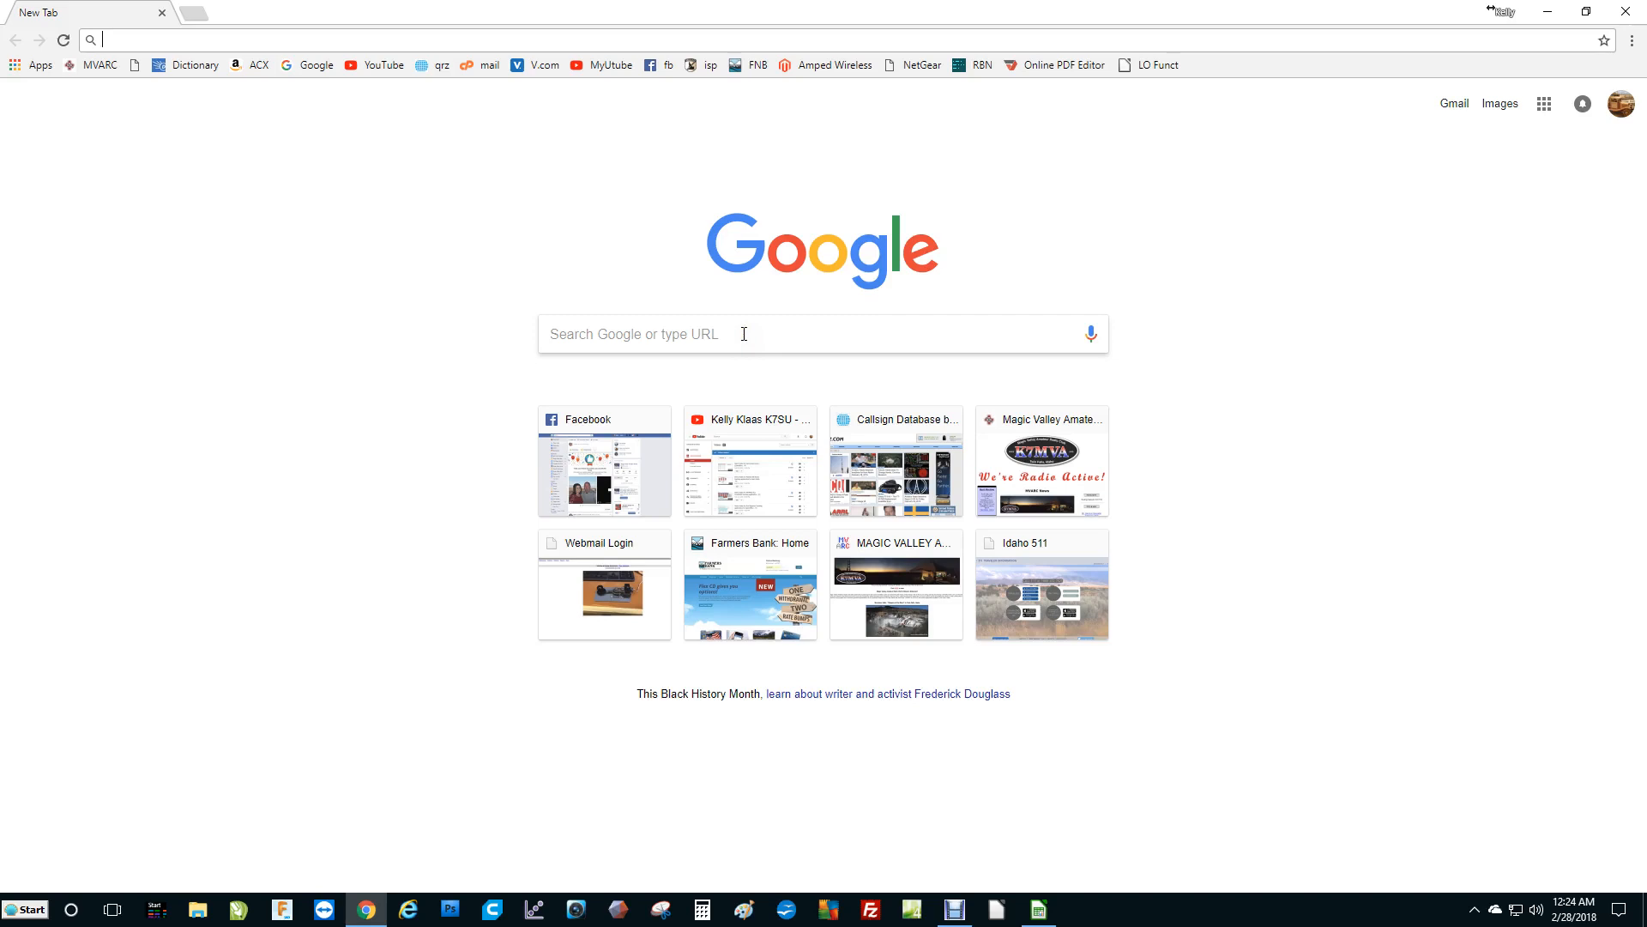
left_click(567, 245)
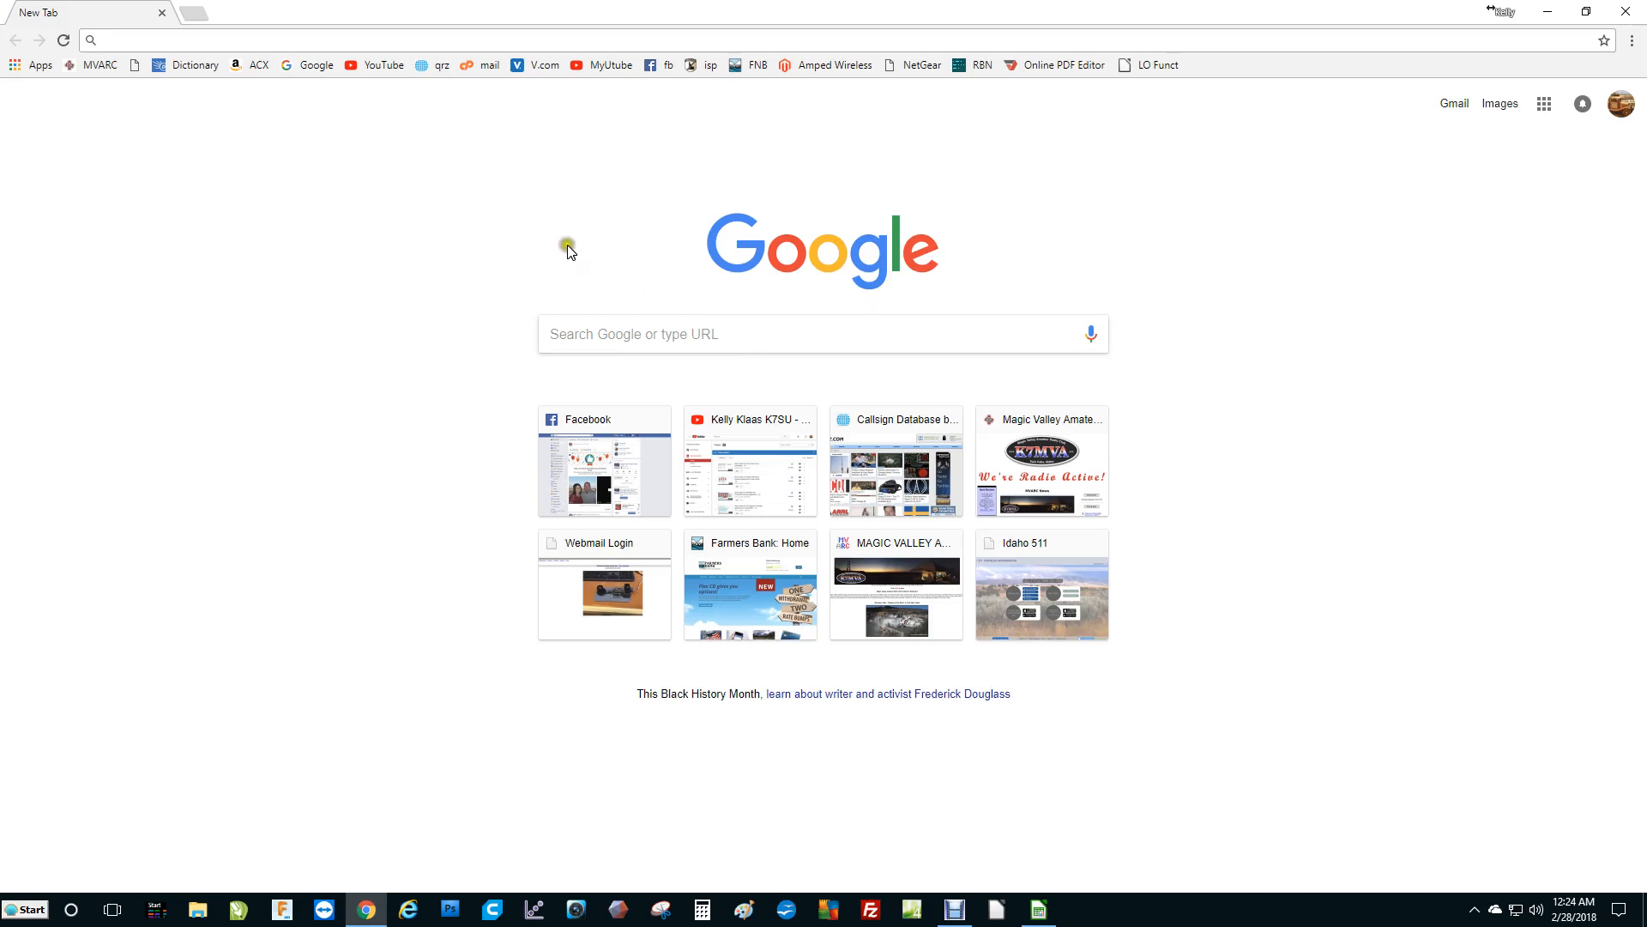
left_click(244, 43)
type("K7MVA")
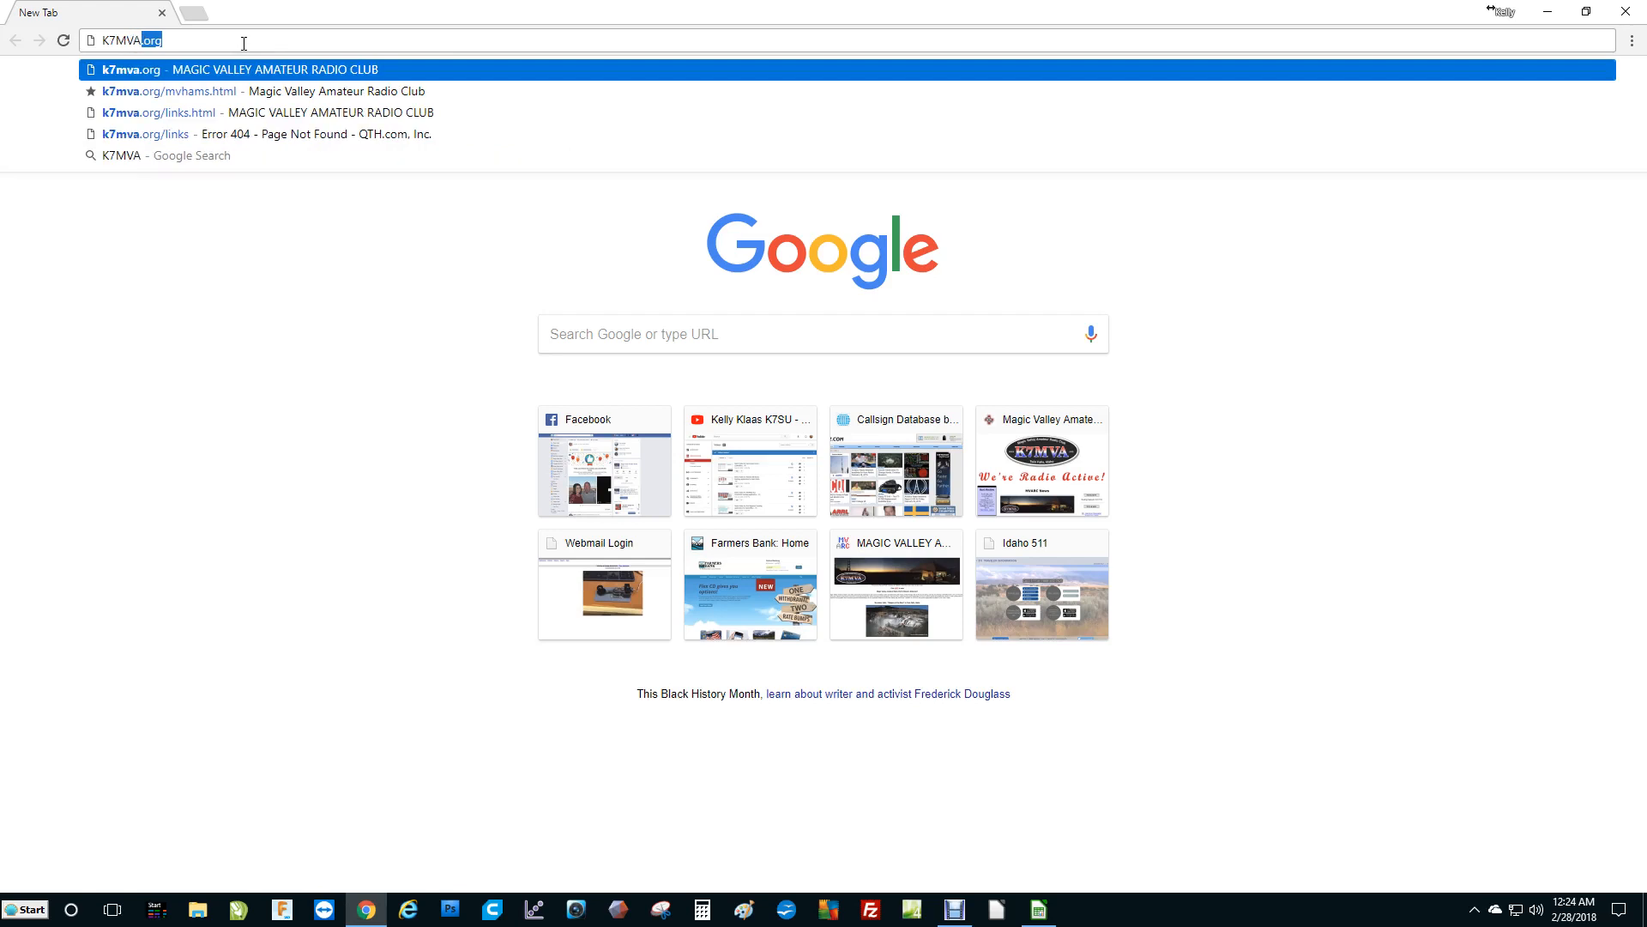
type(".ORG")
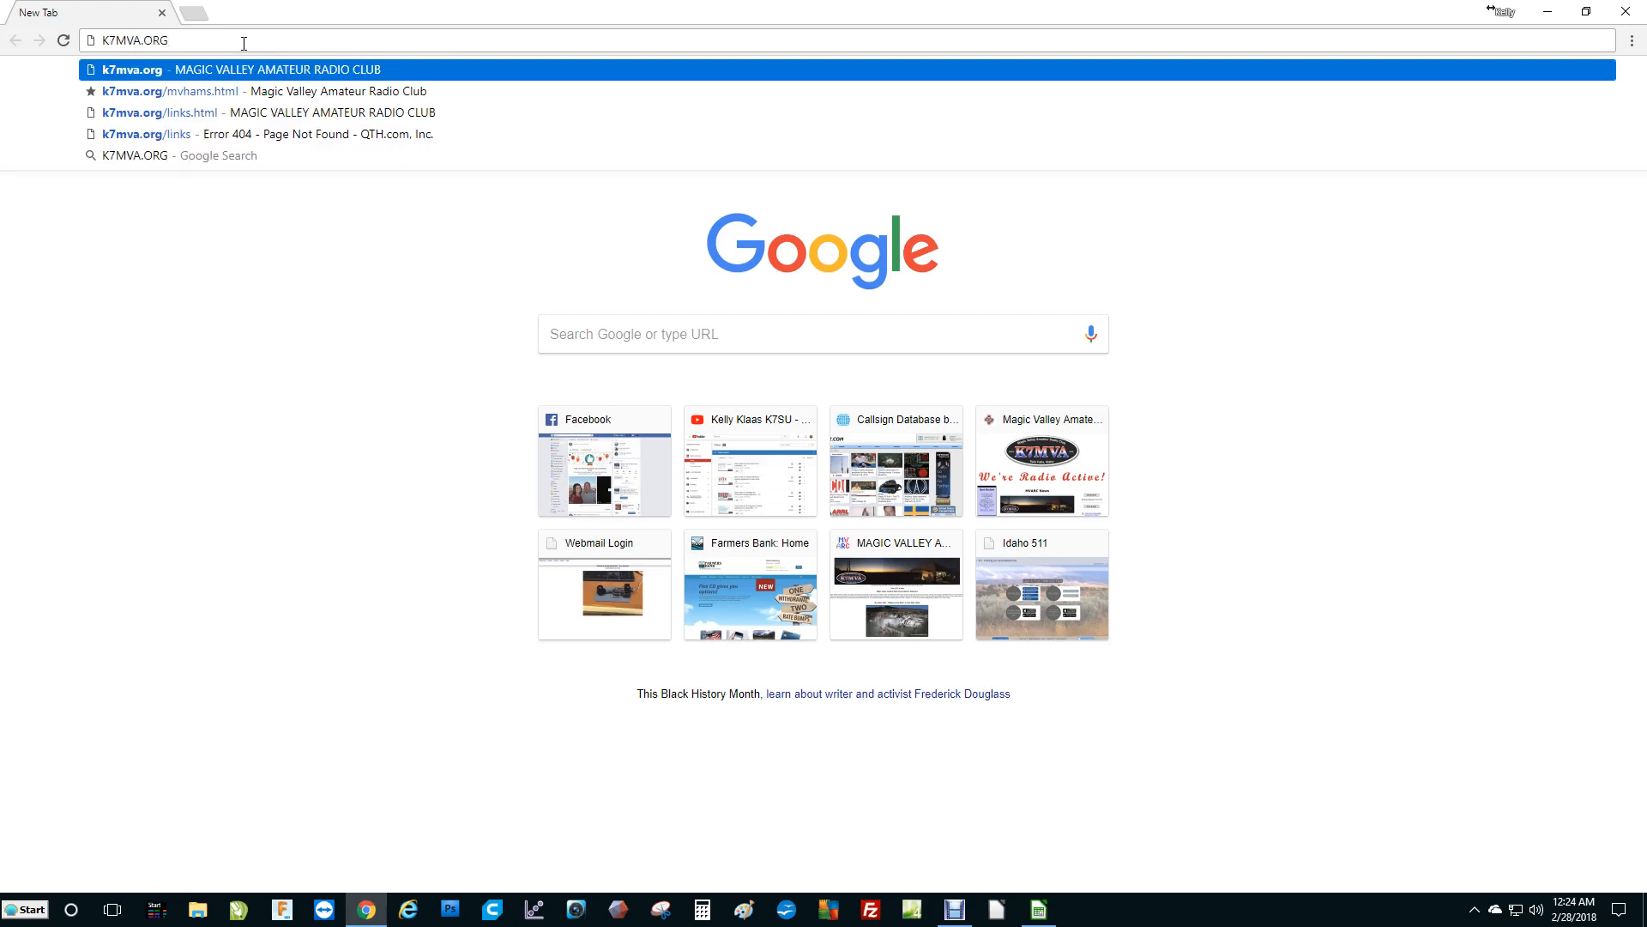
type("/LINKS")
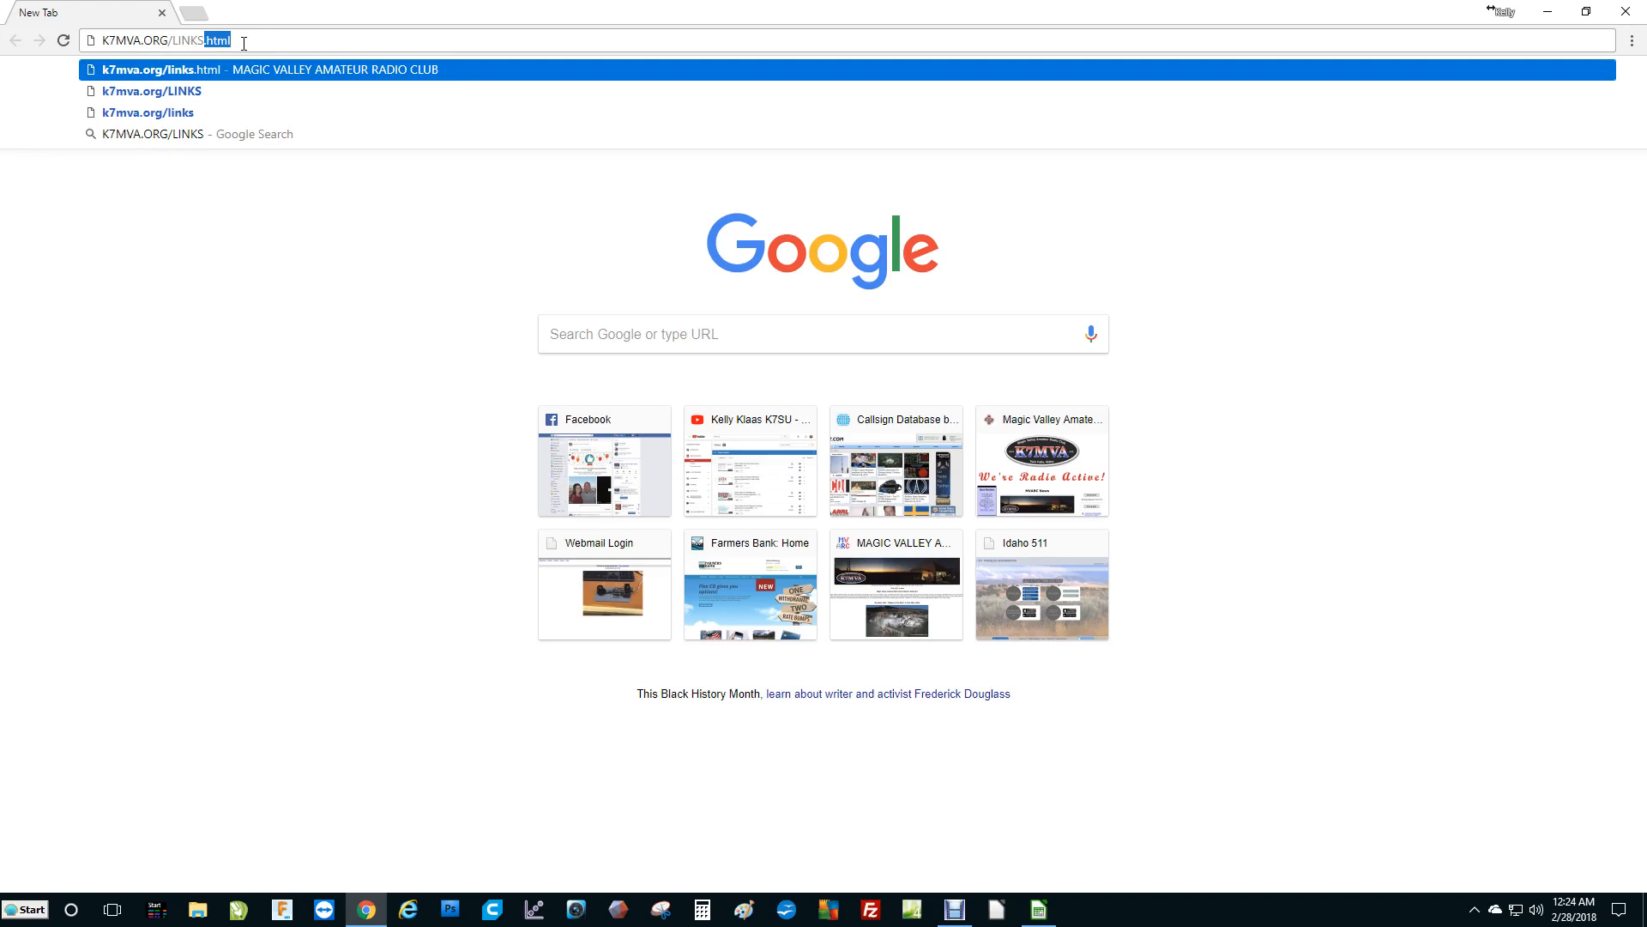
type(".HTML")
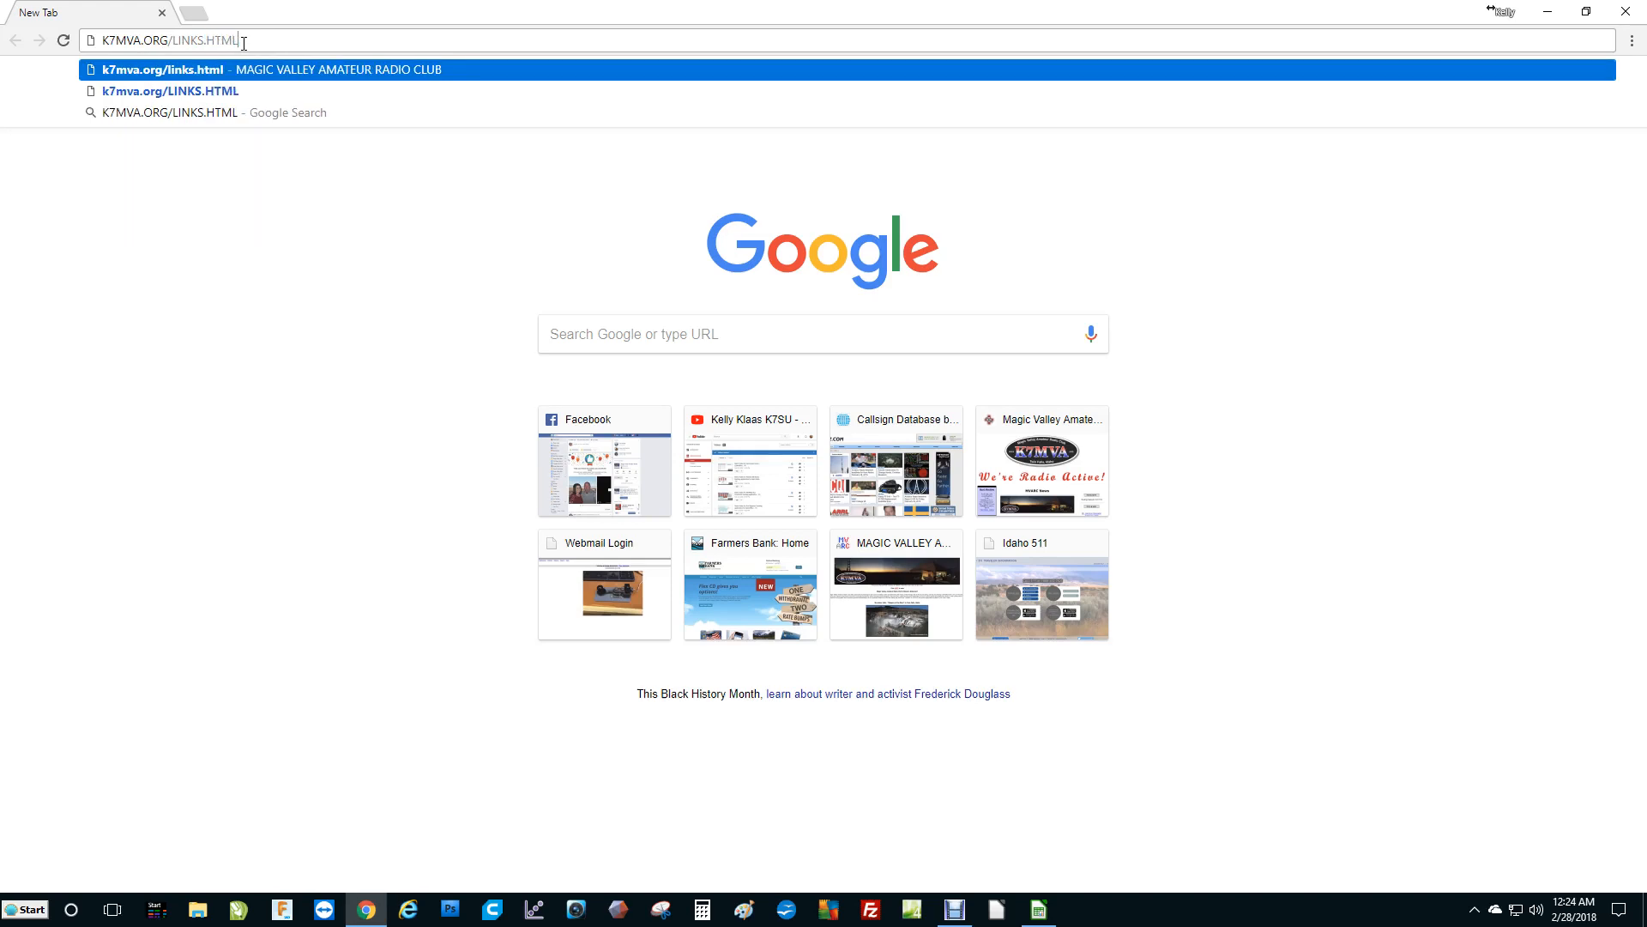
key("Return")
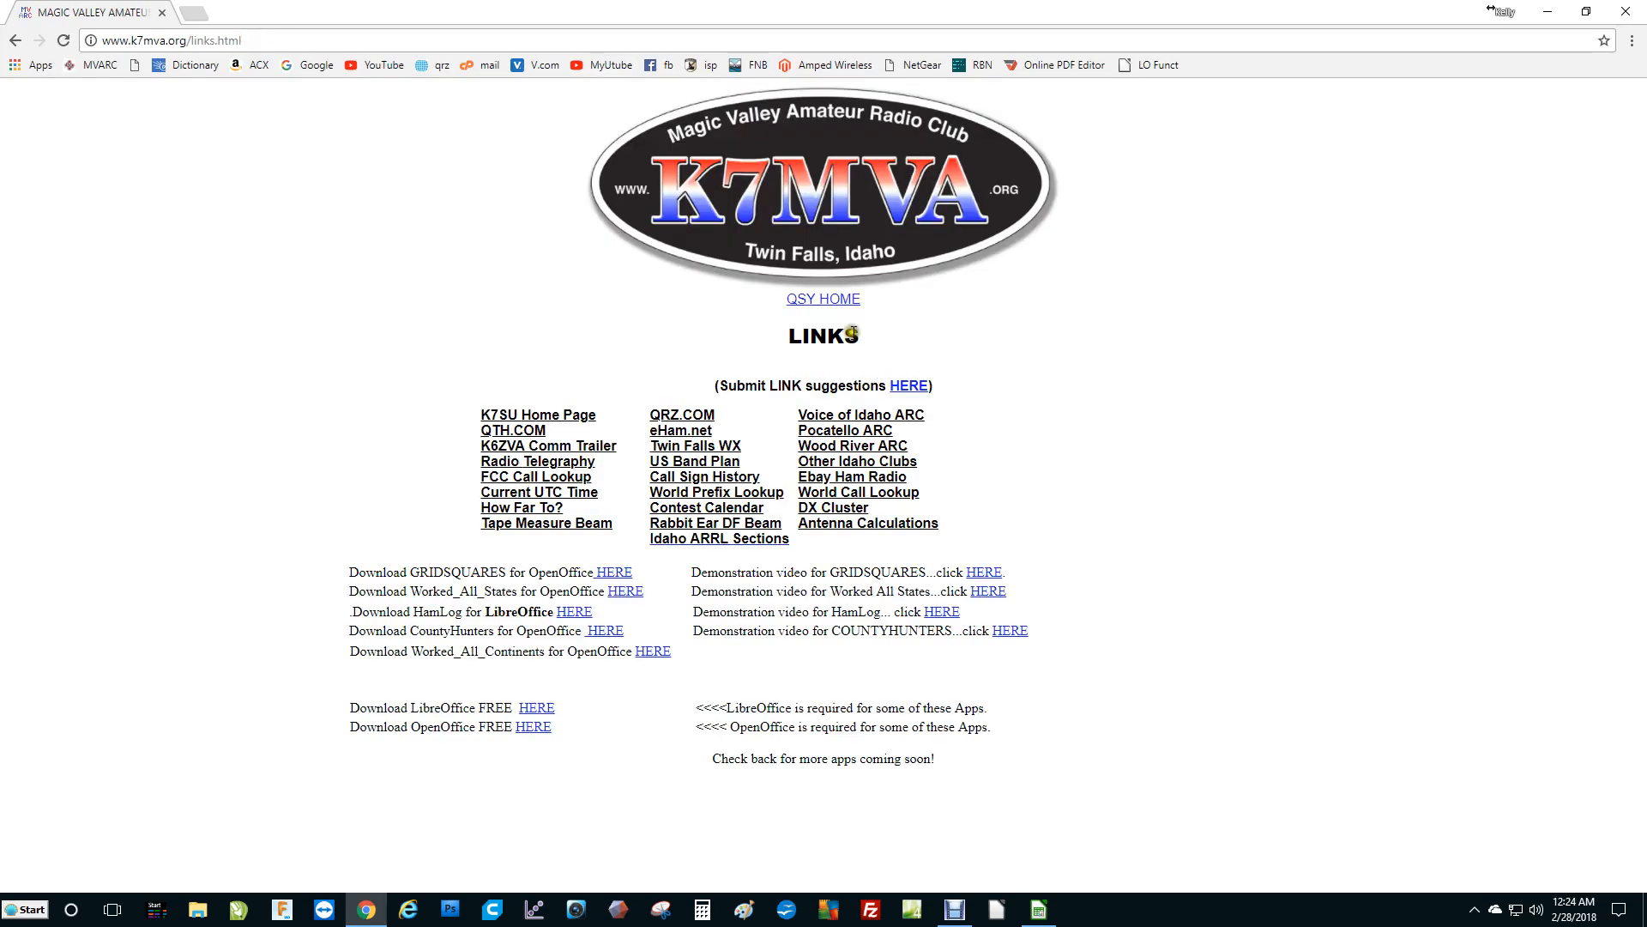
Navigate to the Magic Valley Amateur Radio Club home page, loading the site root k7mva.org and entering it.
left_click(846, 302)
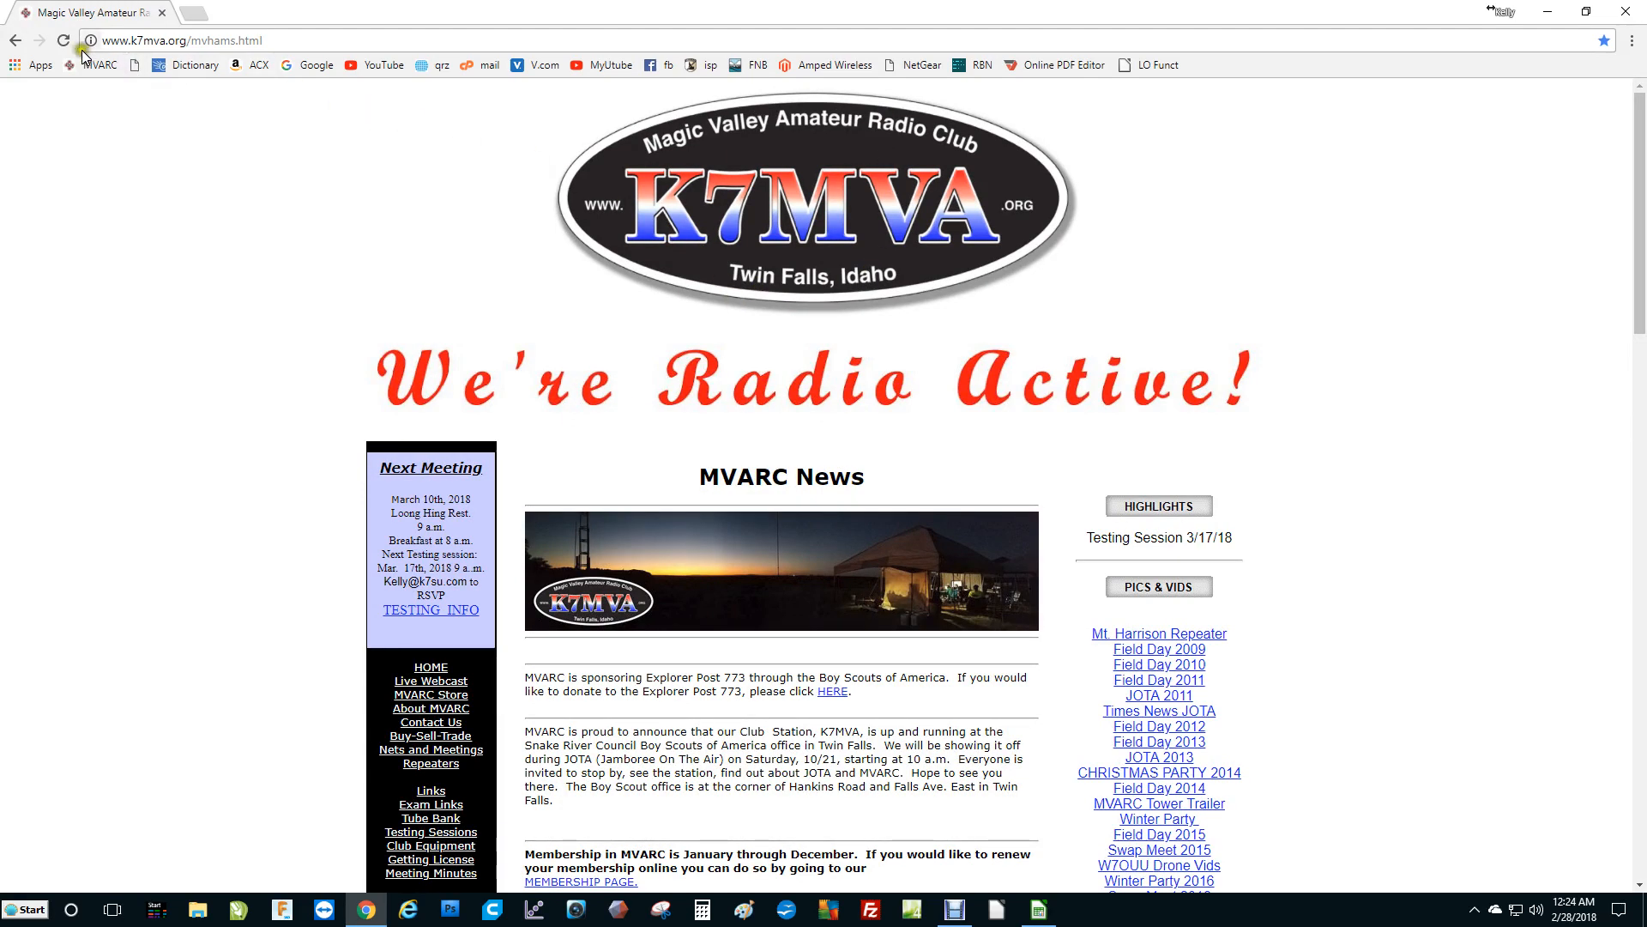
left_click_drag(277, 43, 194, 45)
key("BackSpace")
key("Return")
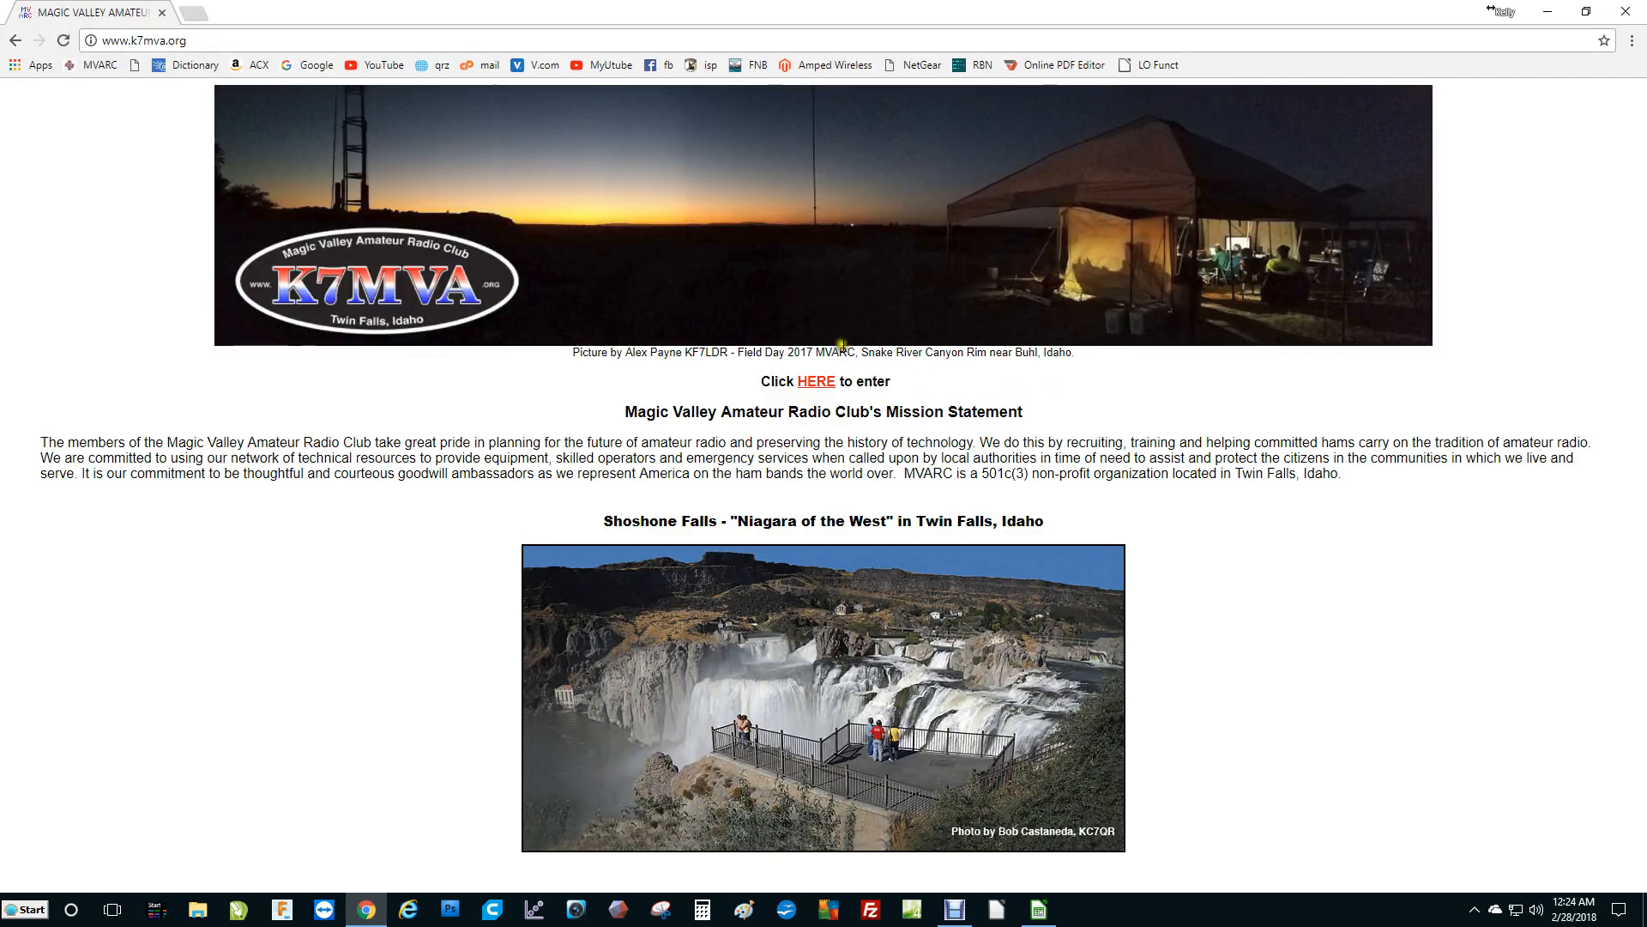
left_click(816, 383)
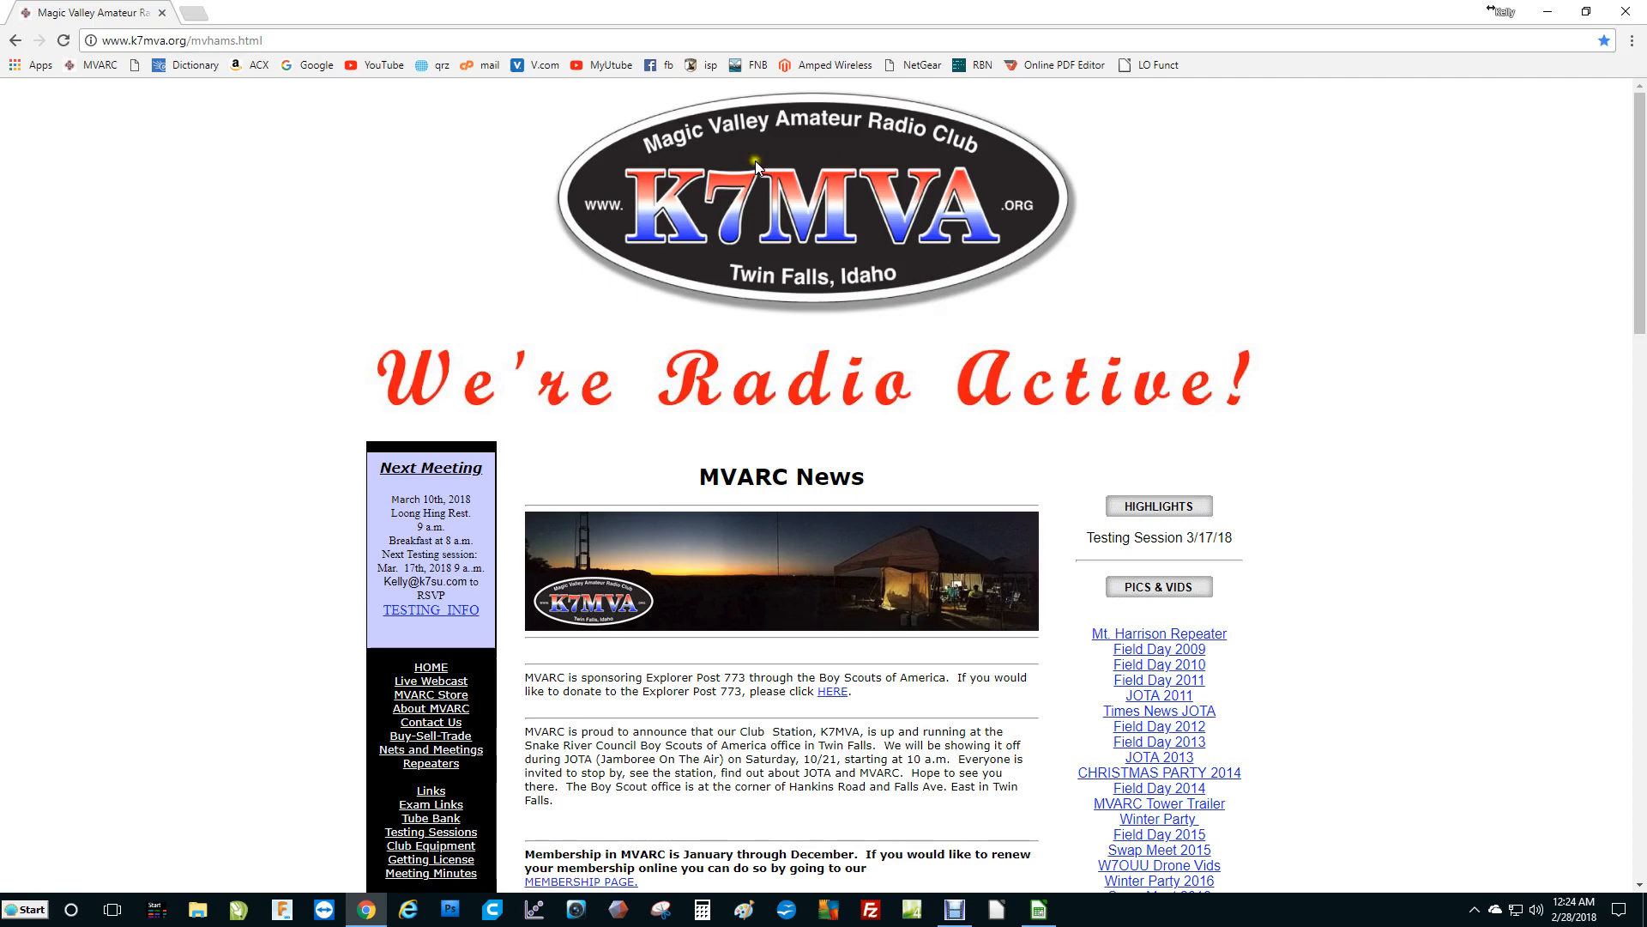
Open the club website's Links page with the HamLog download link, then close the browser.
scroll(508, 652, "down", 2)
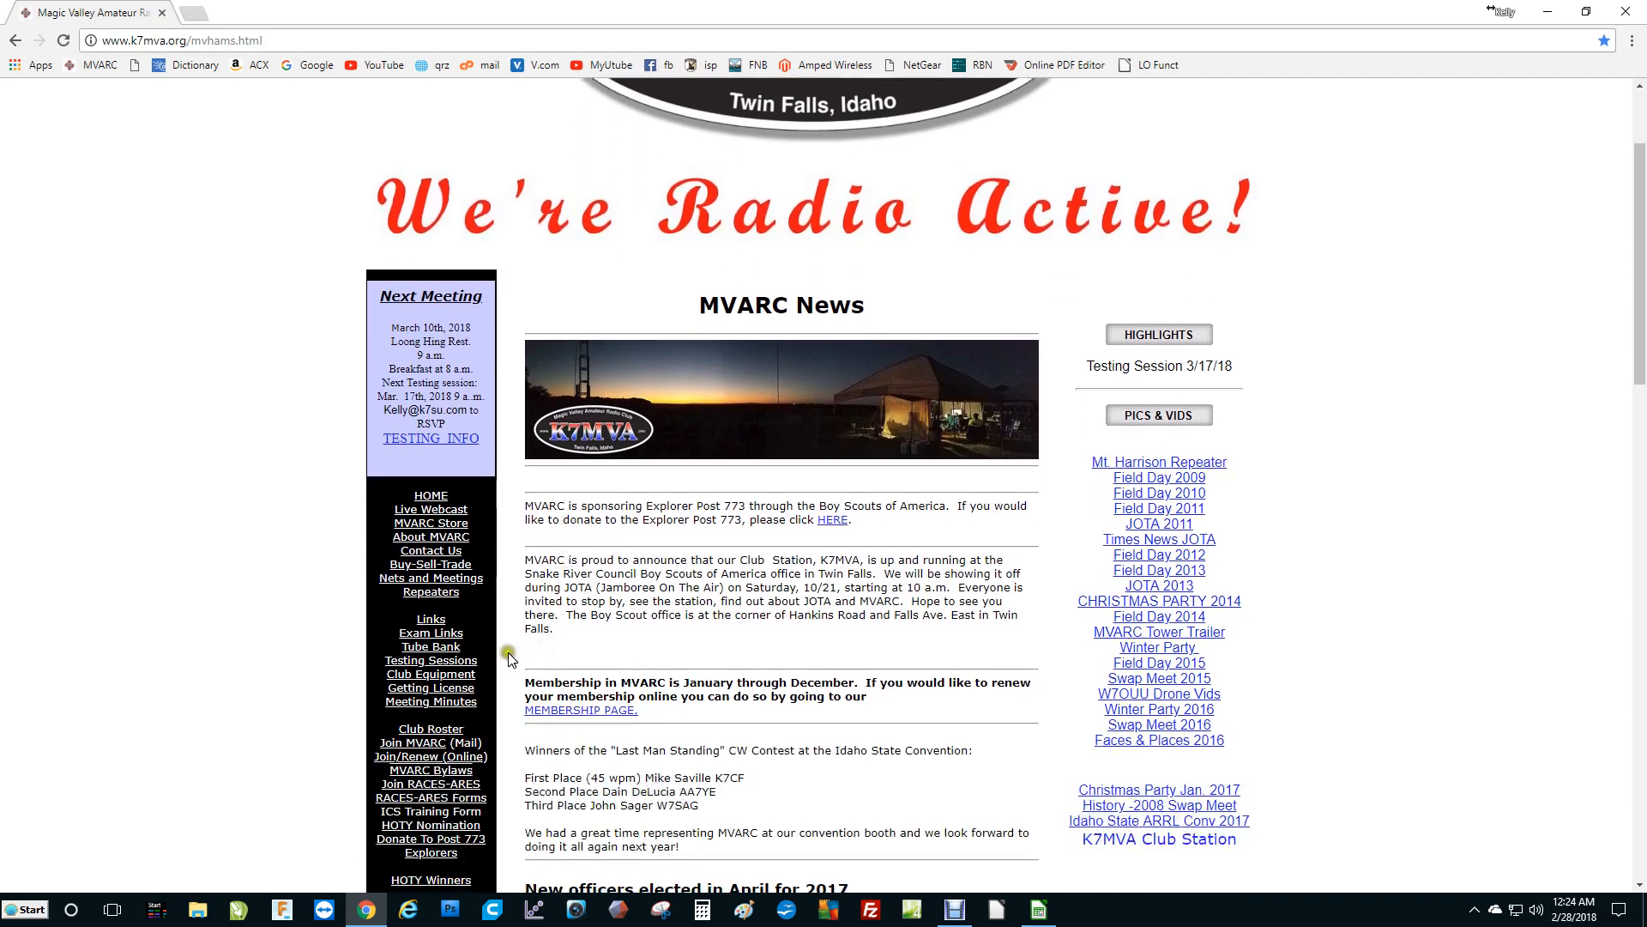
left_click(431, 618)
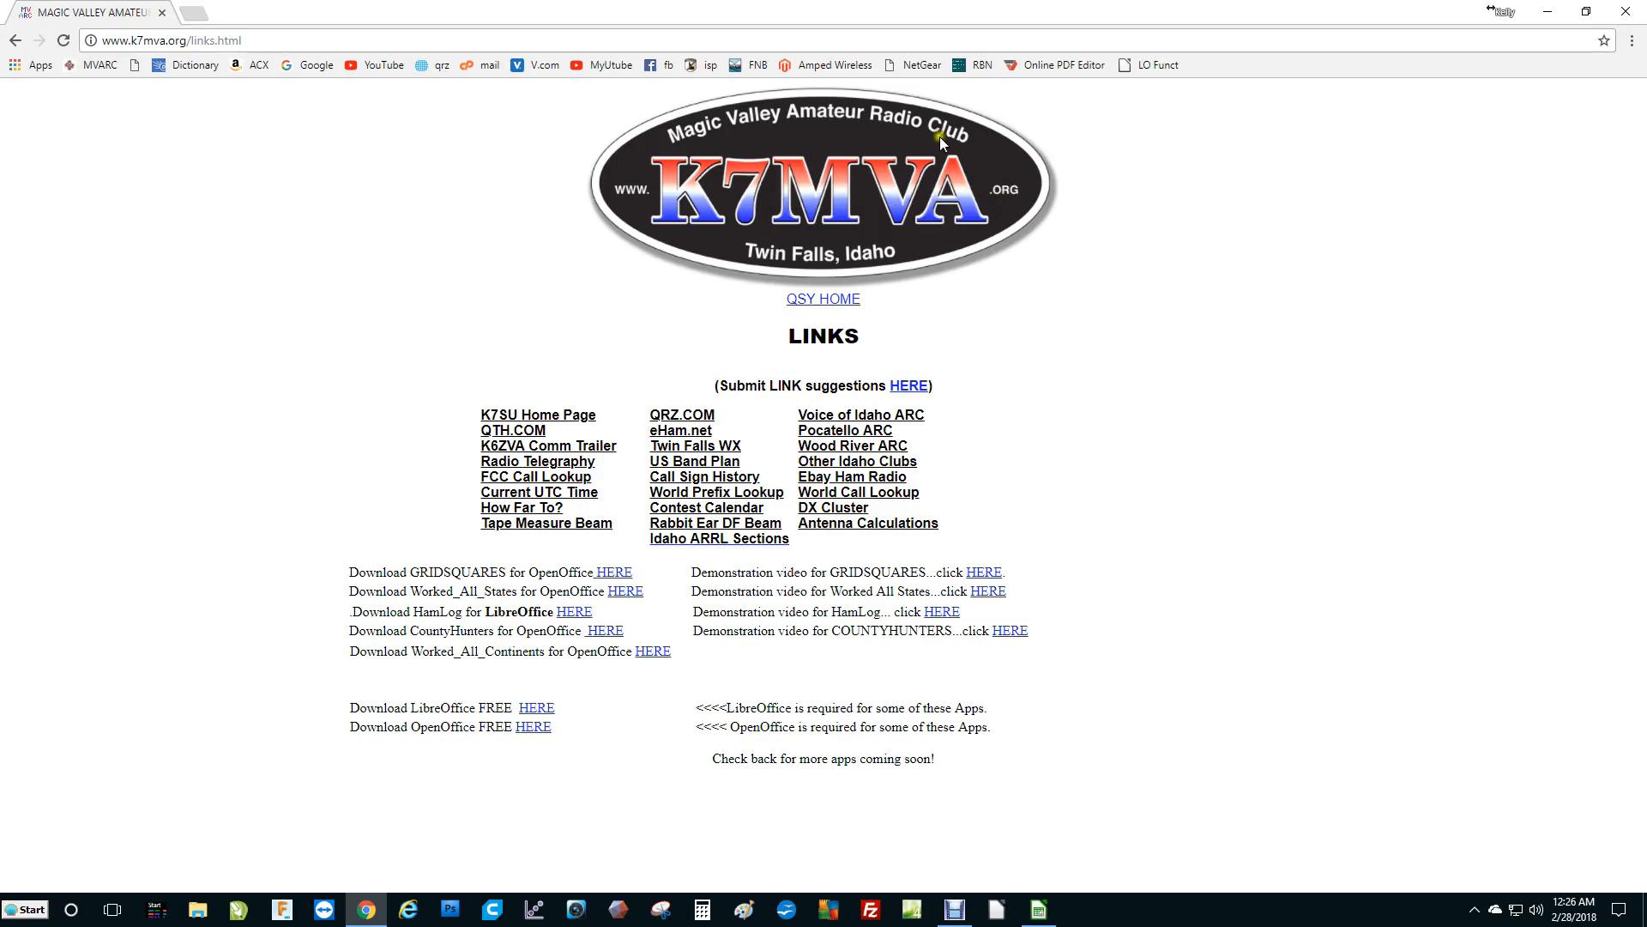
left_click(1626, 19)
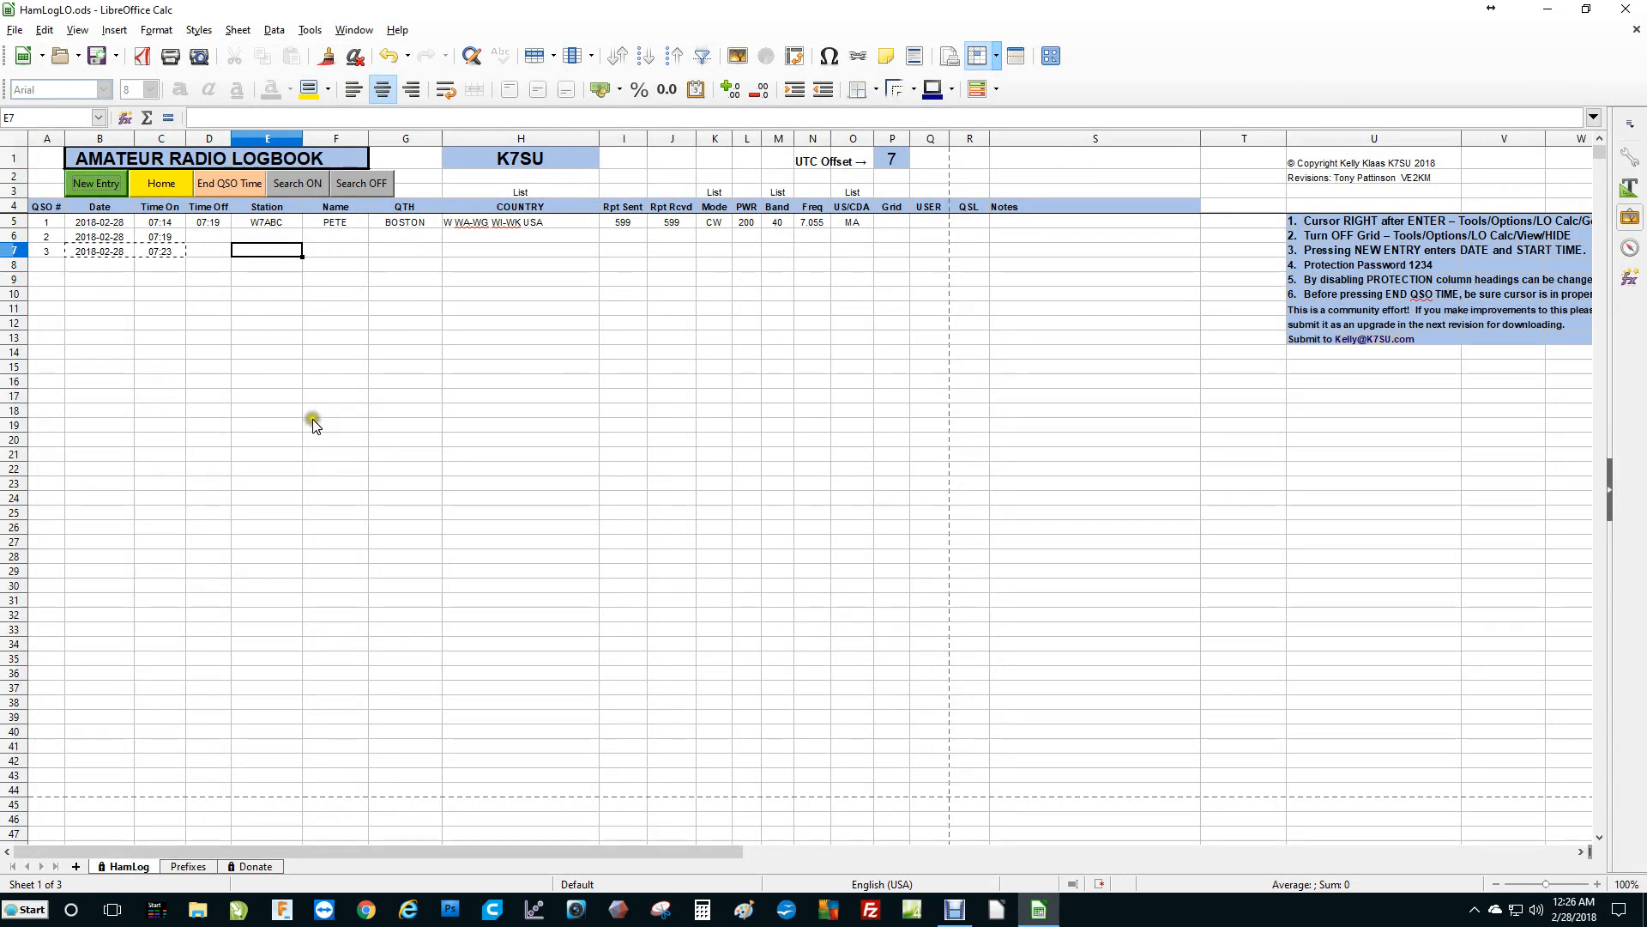
Record the end time for the second contact in its Time Off cell using End QSO Time.
scroll(312, 421, "down", 5)
scroll(312, 420, "up", 5)
left_click(211, 236)
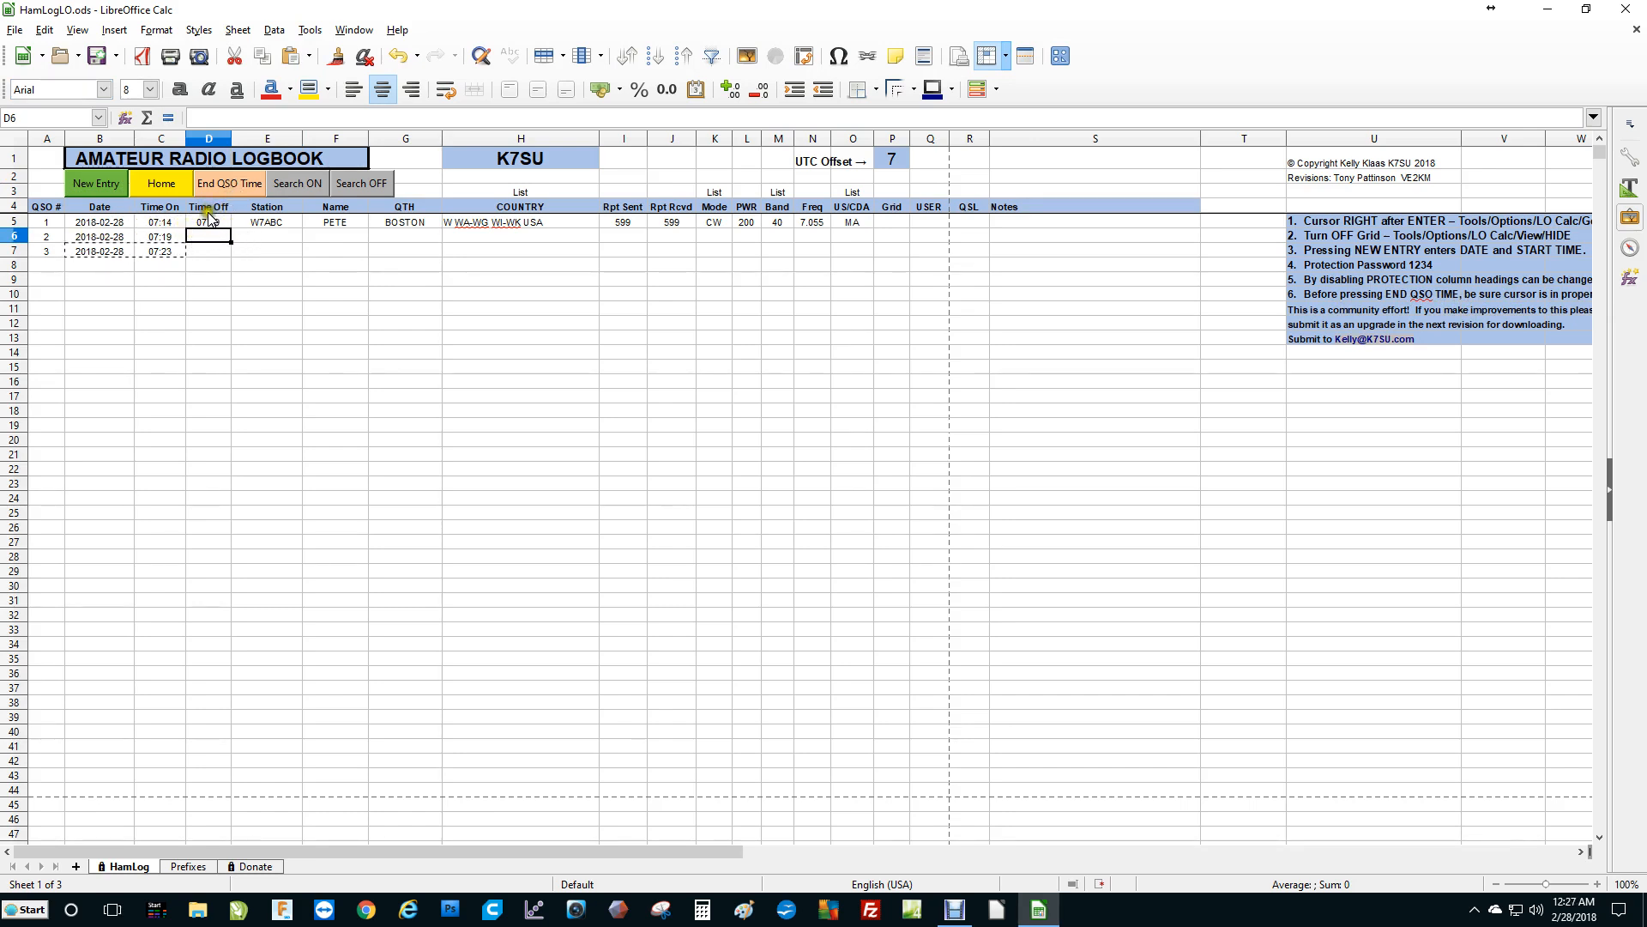
left_click(221, 179)
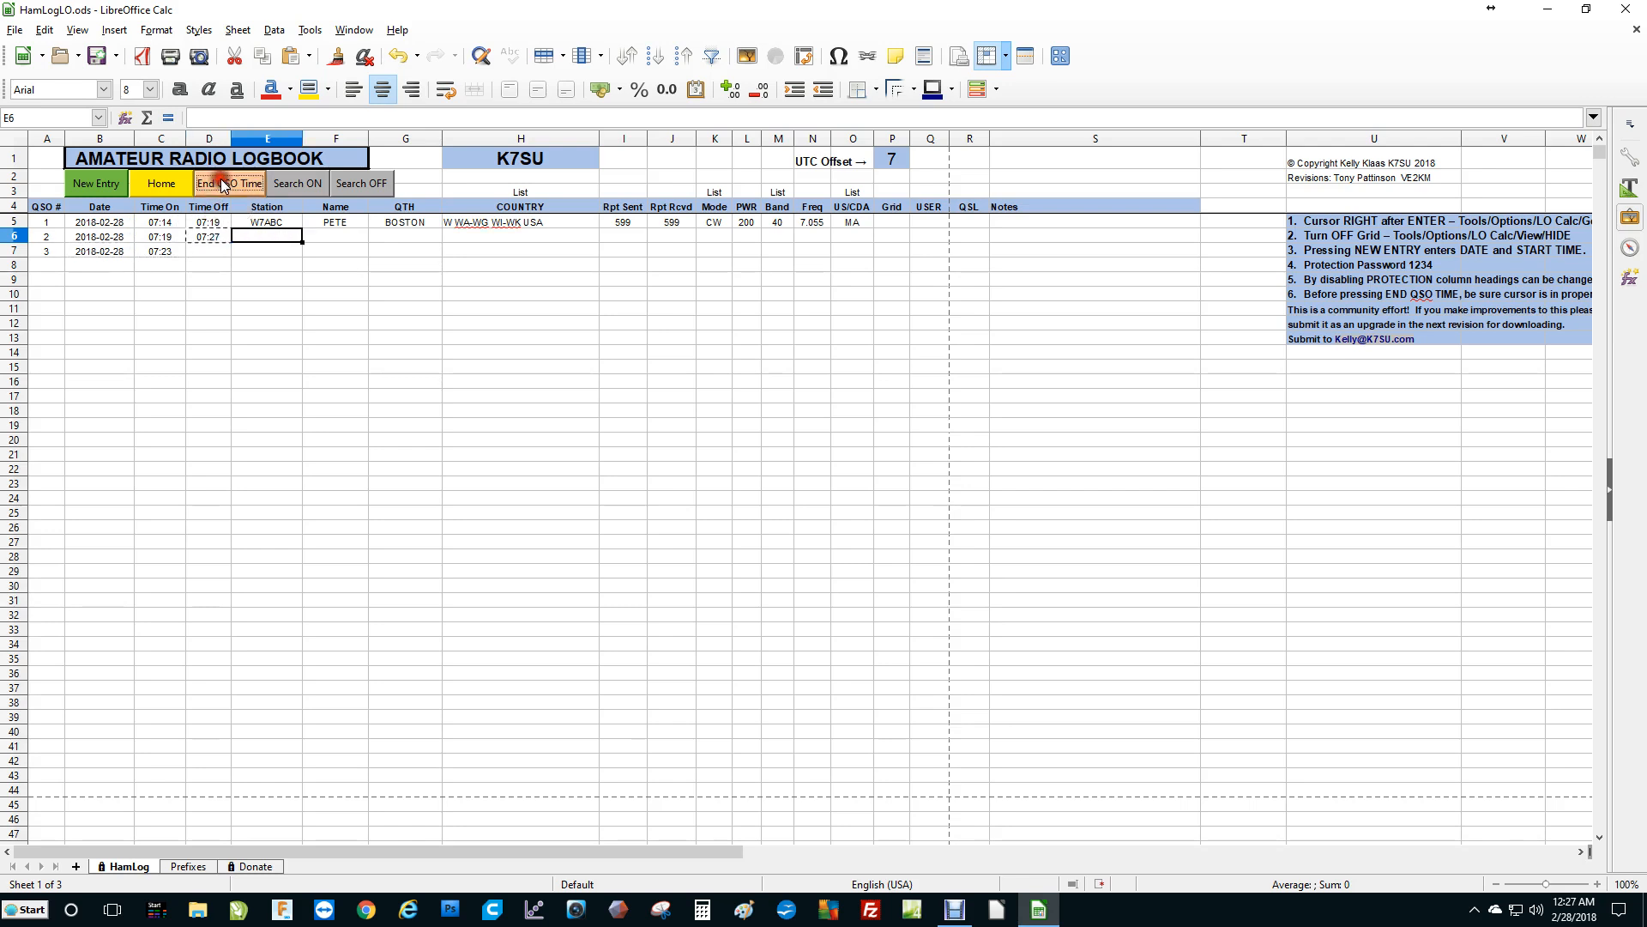
Apply End QSO Time with an unrelated empty cell in column G selected, then delete the inserted time.
left_click(378, 367)
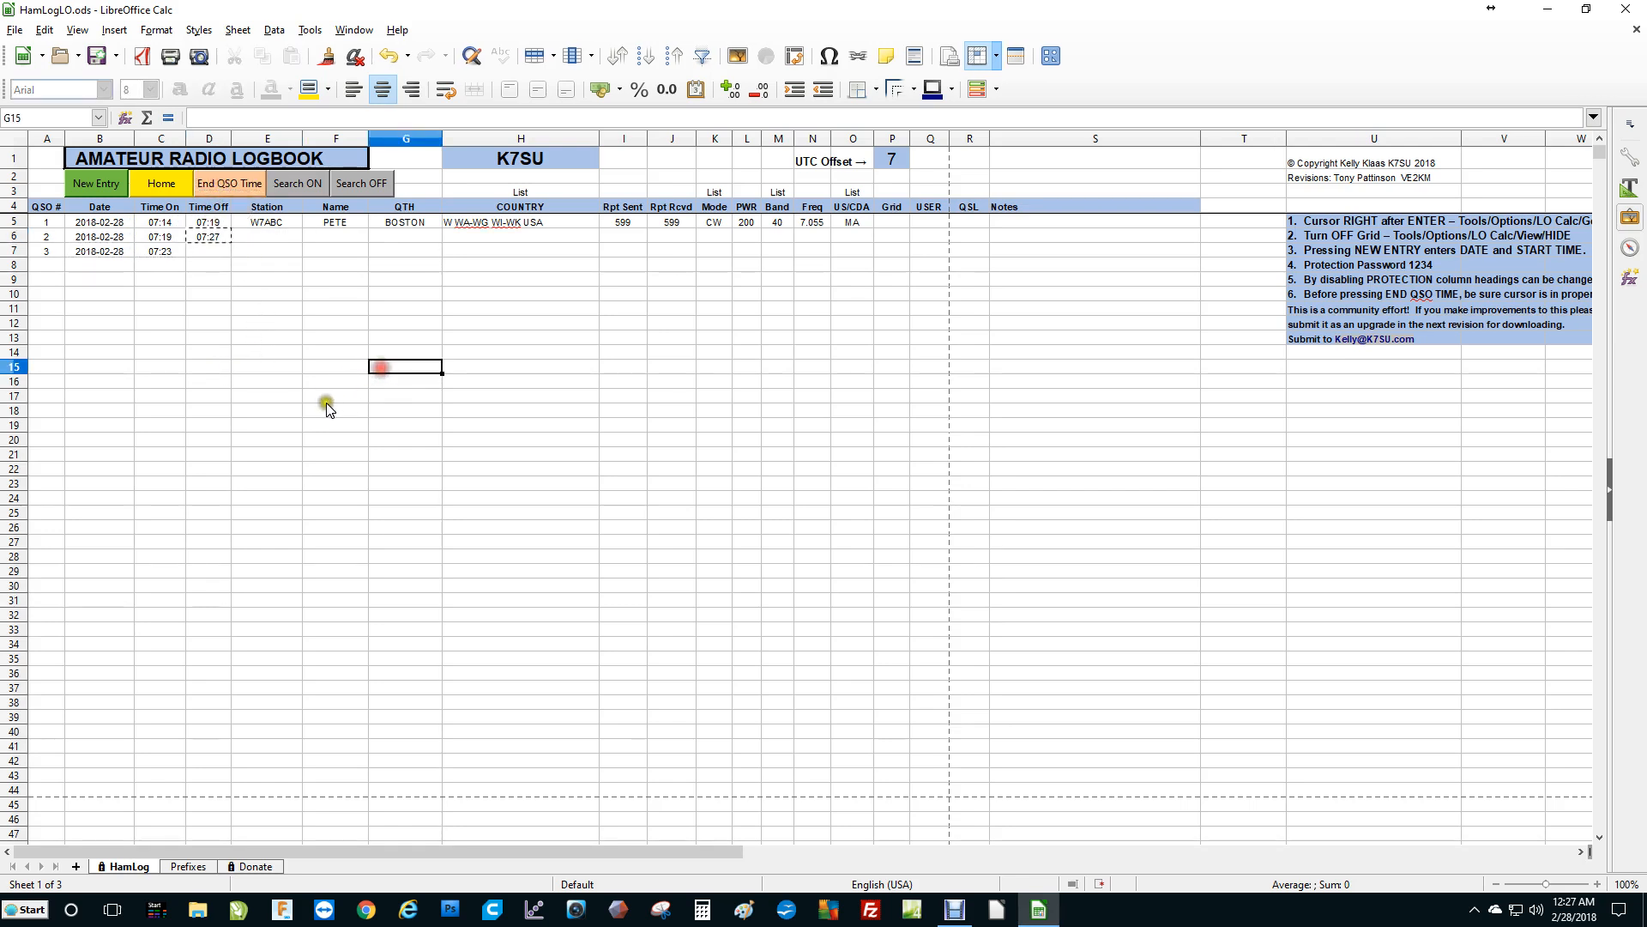
left_click(239, 184)
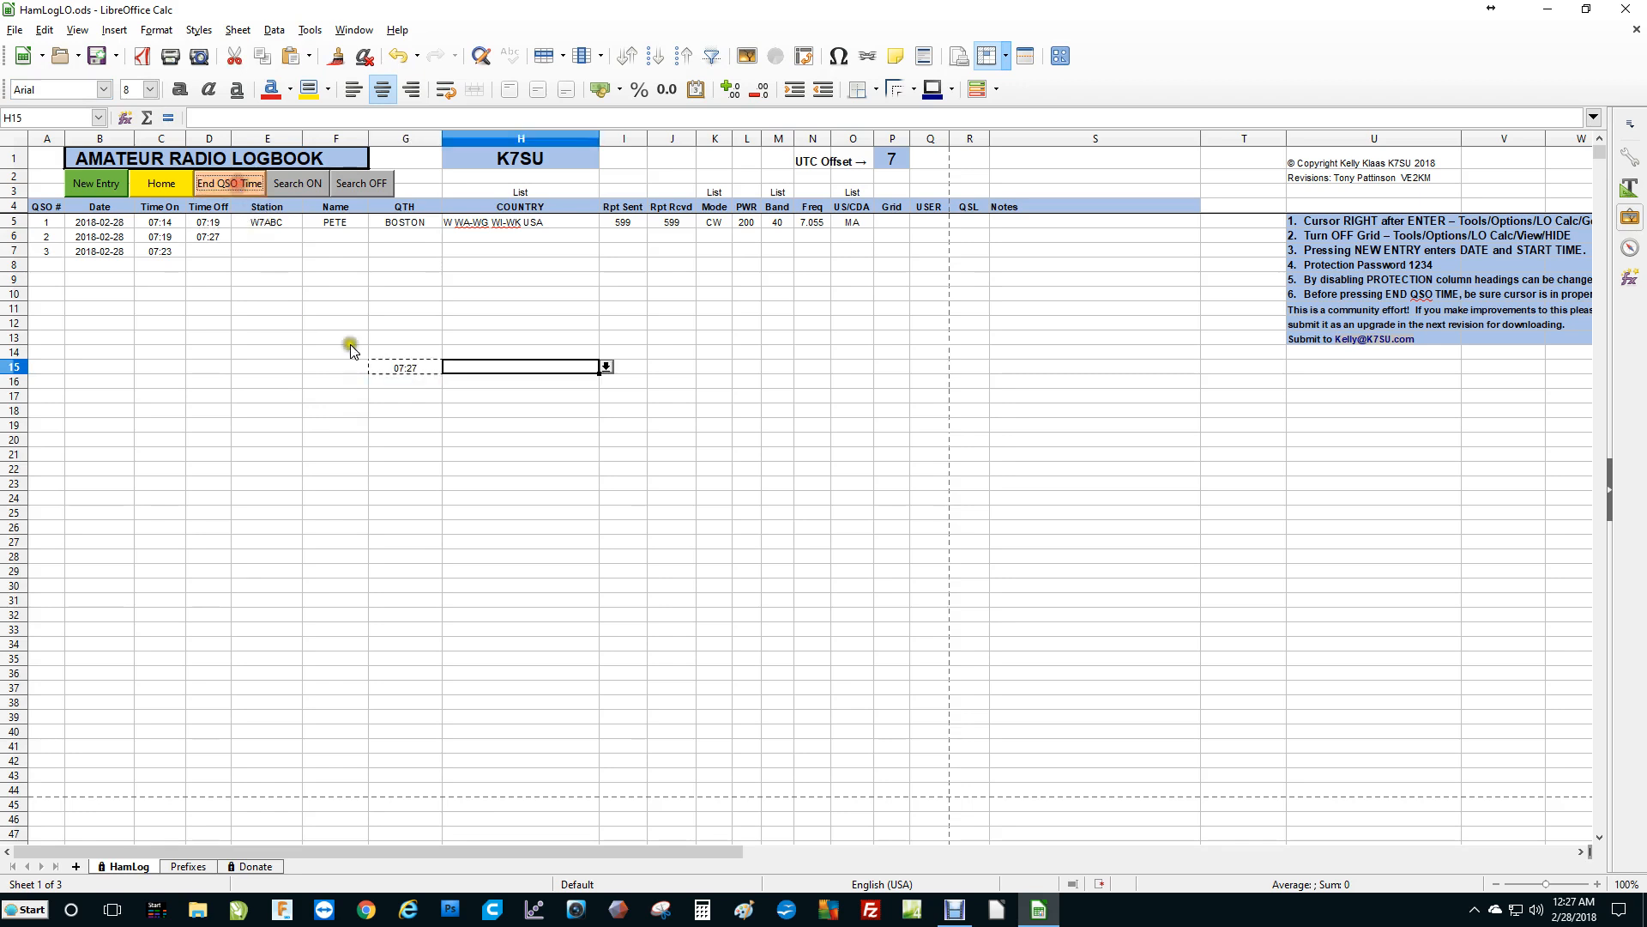
left_click(400, 369)
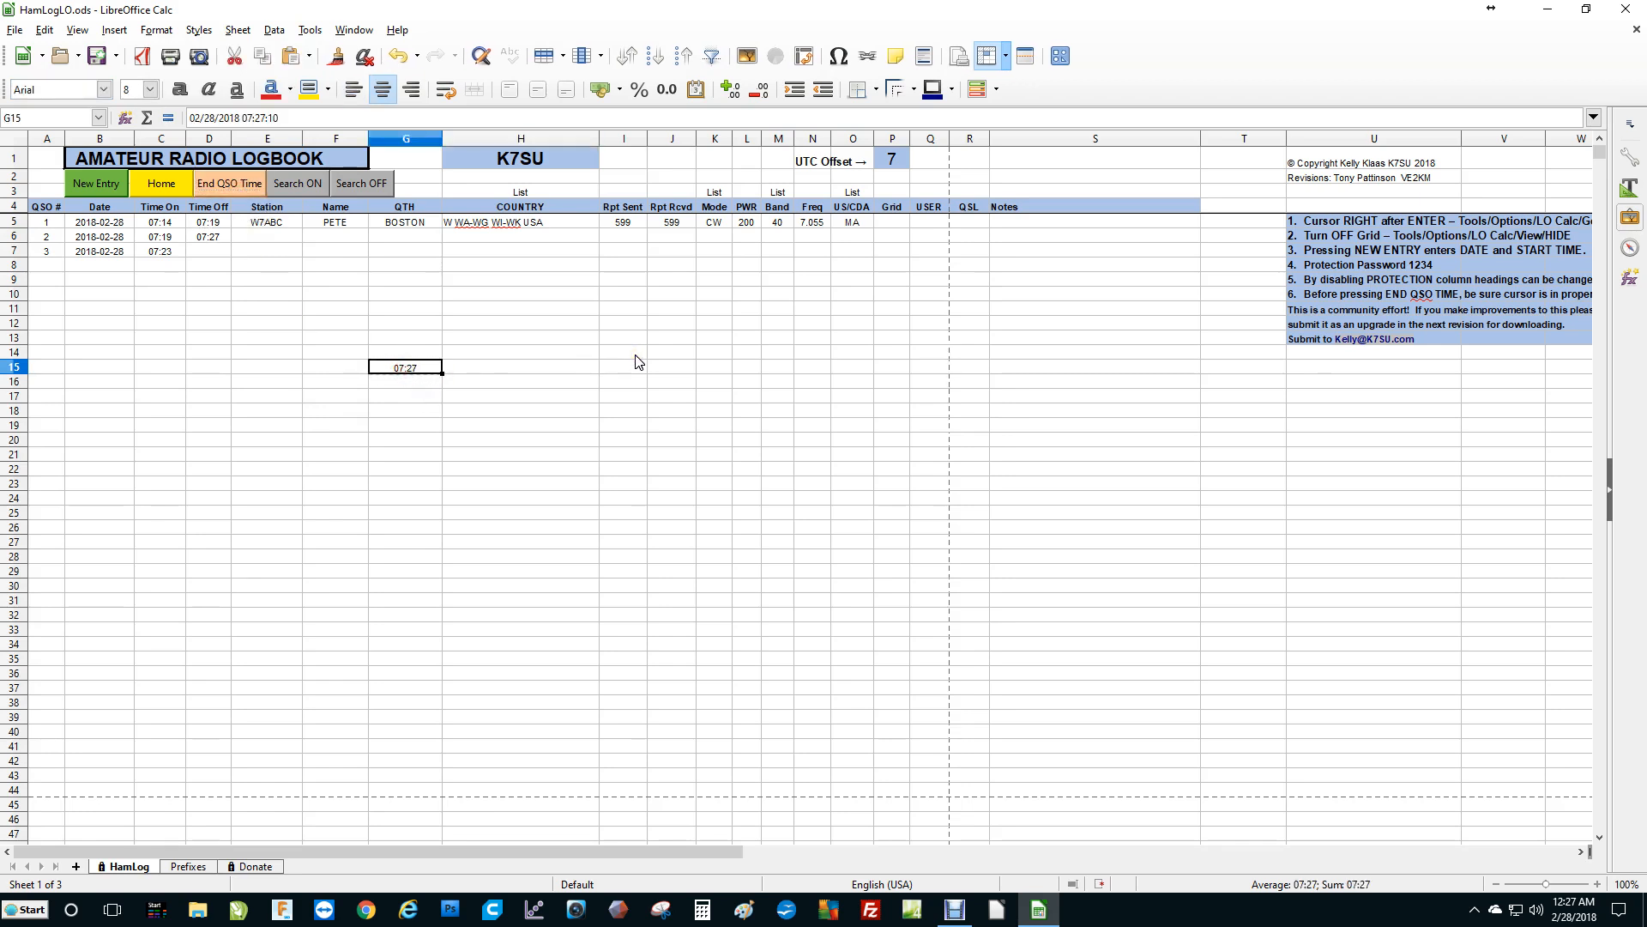
key("Delete")
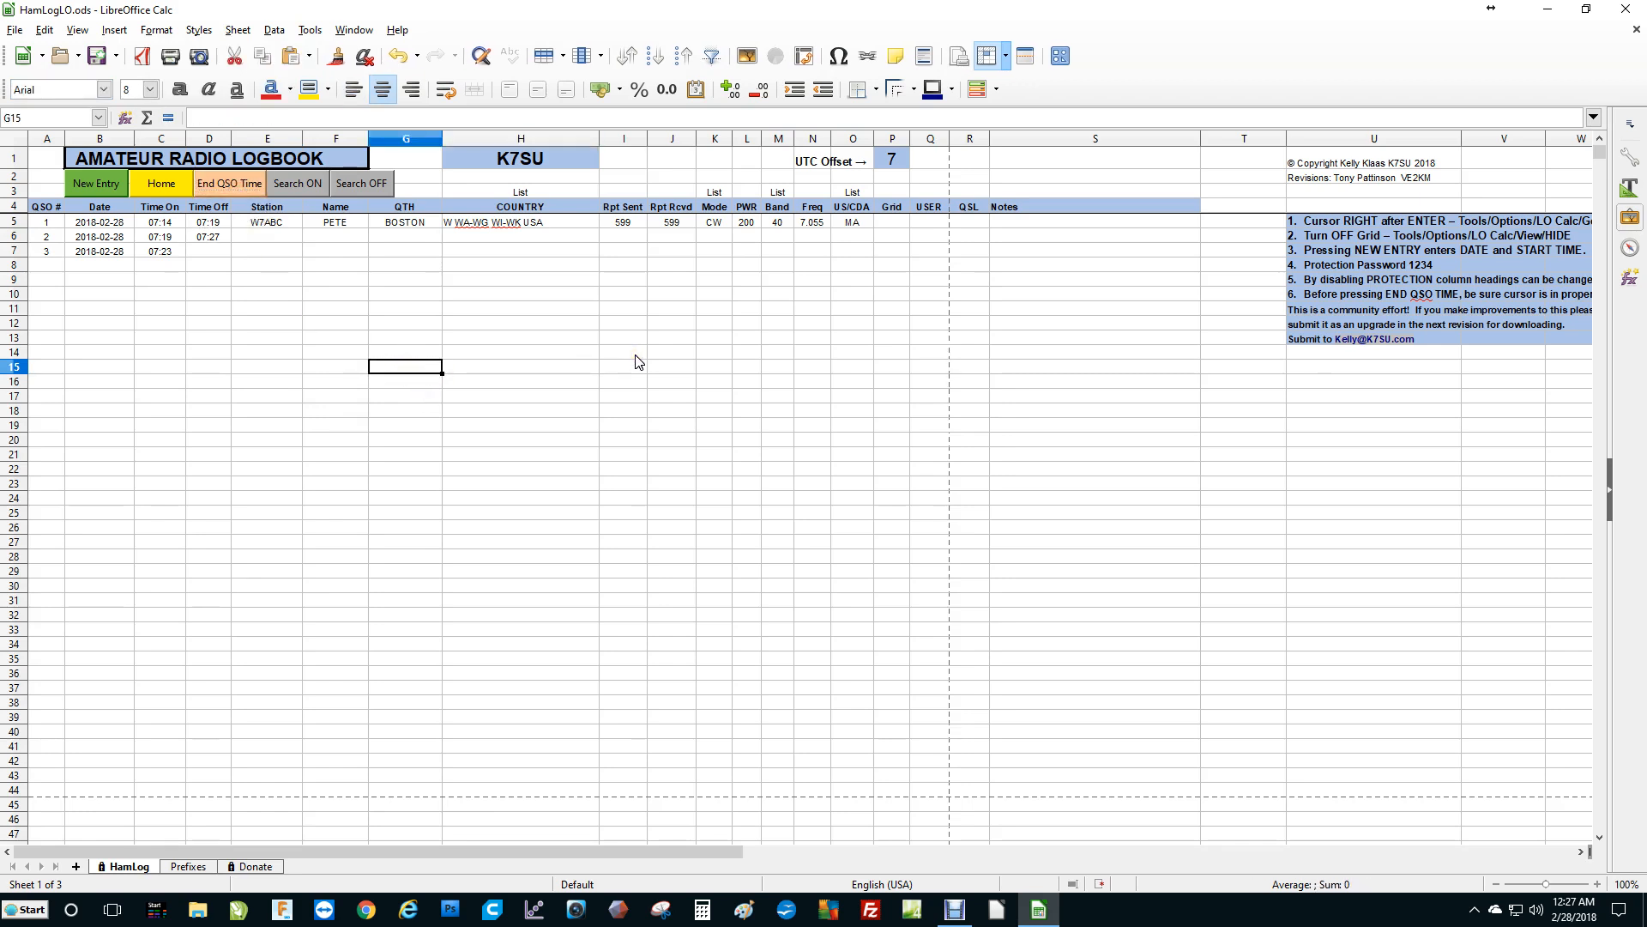
Open the Donate sheet and follow its k7mva.org/post773.html link to the Explorer Post 773 donation page.
left_click(211, 239)
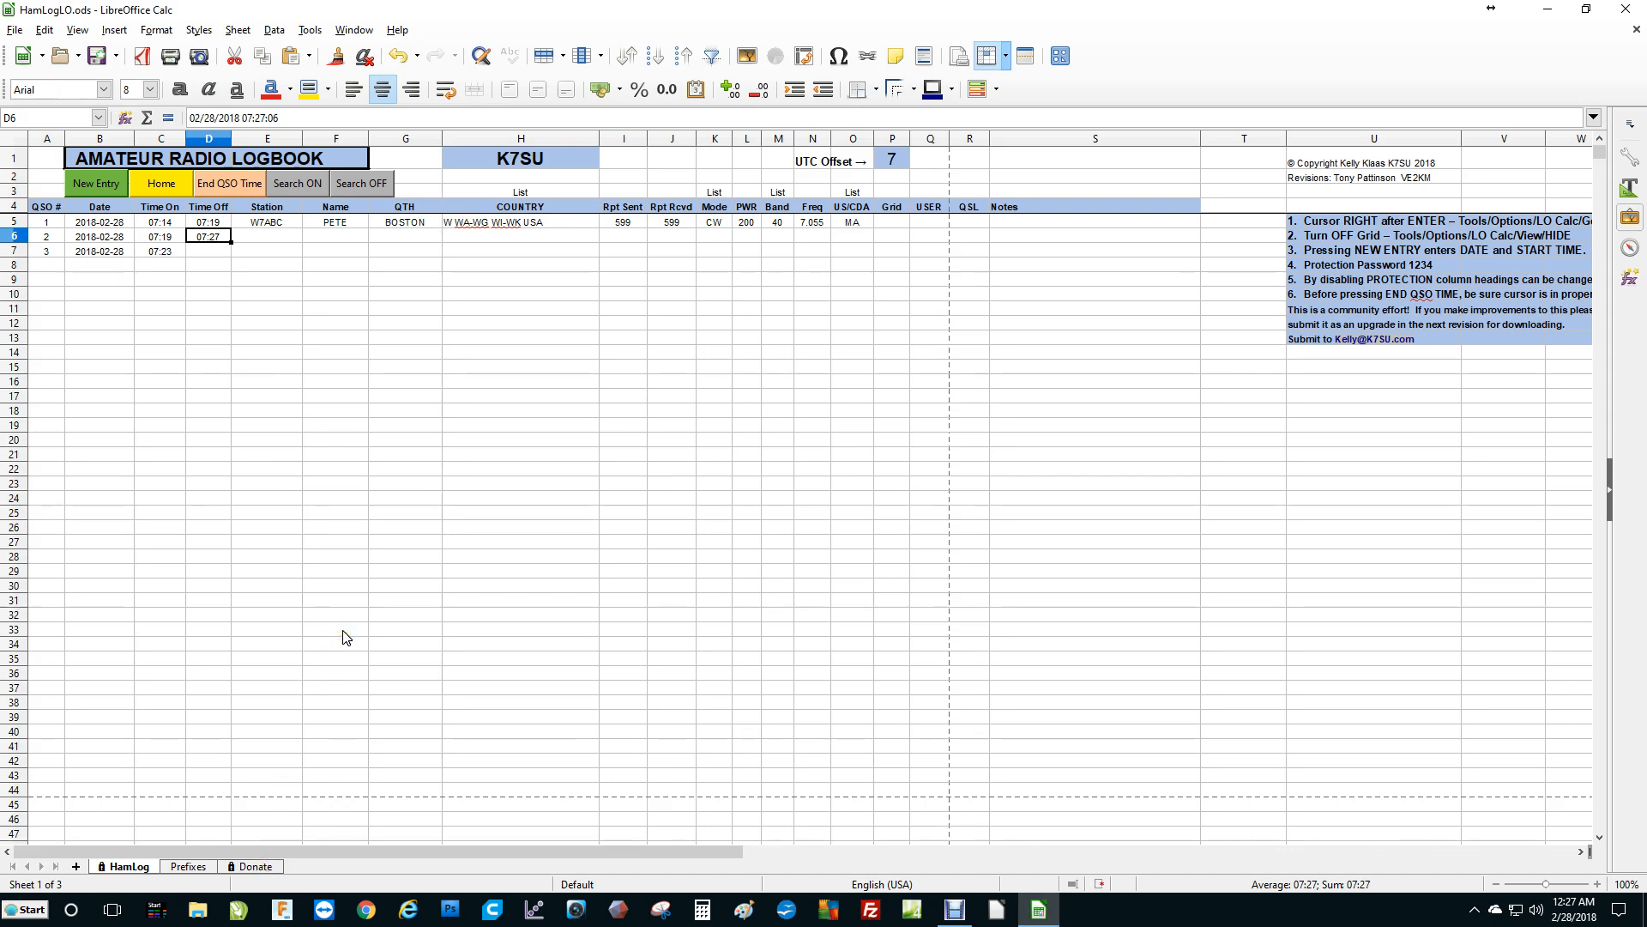
left_click(258, 867)
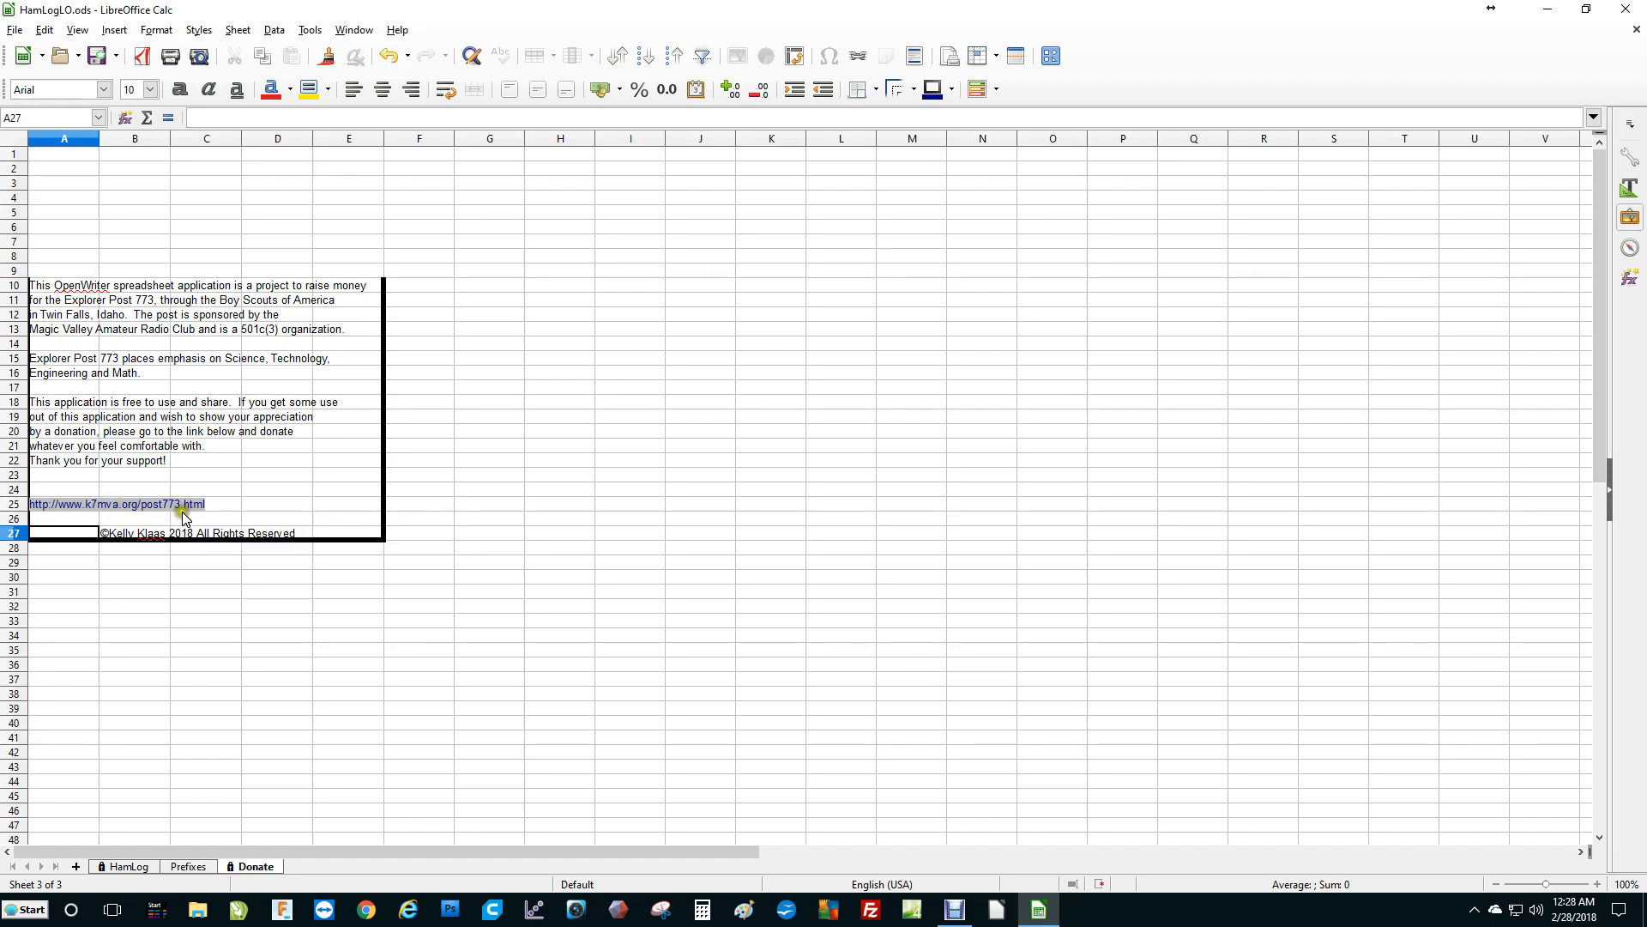
left_click(143, 500, "ctrl")
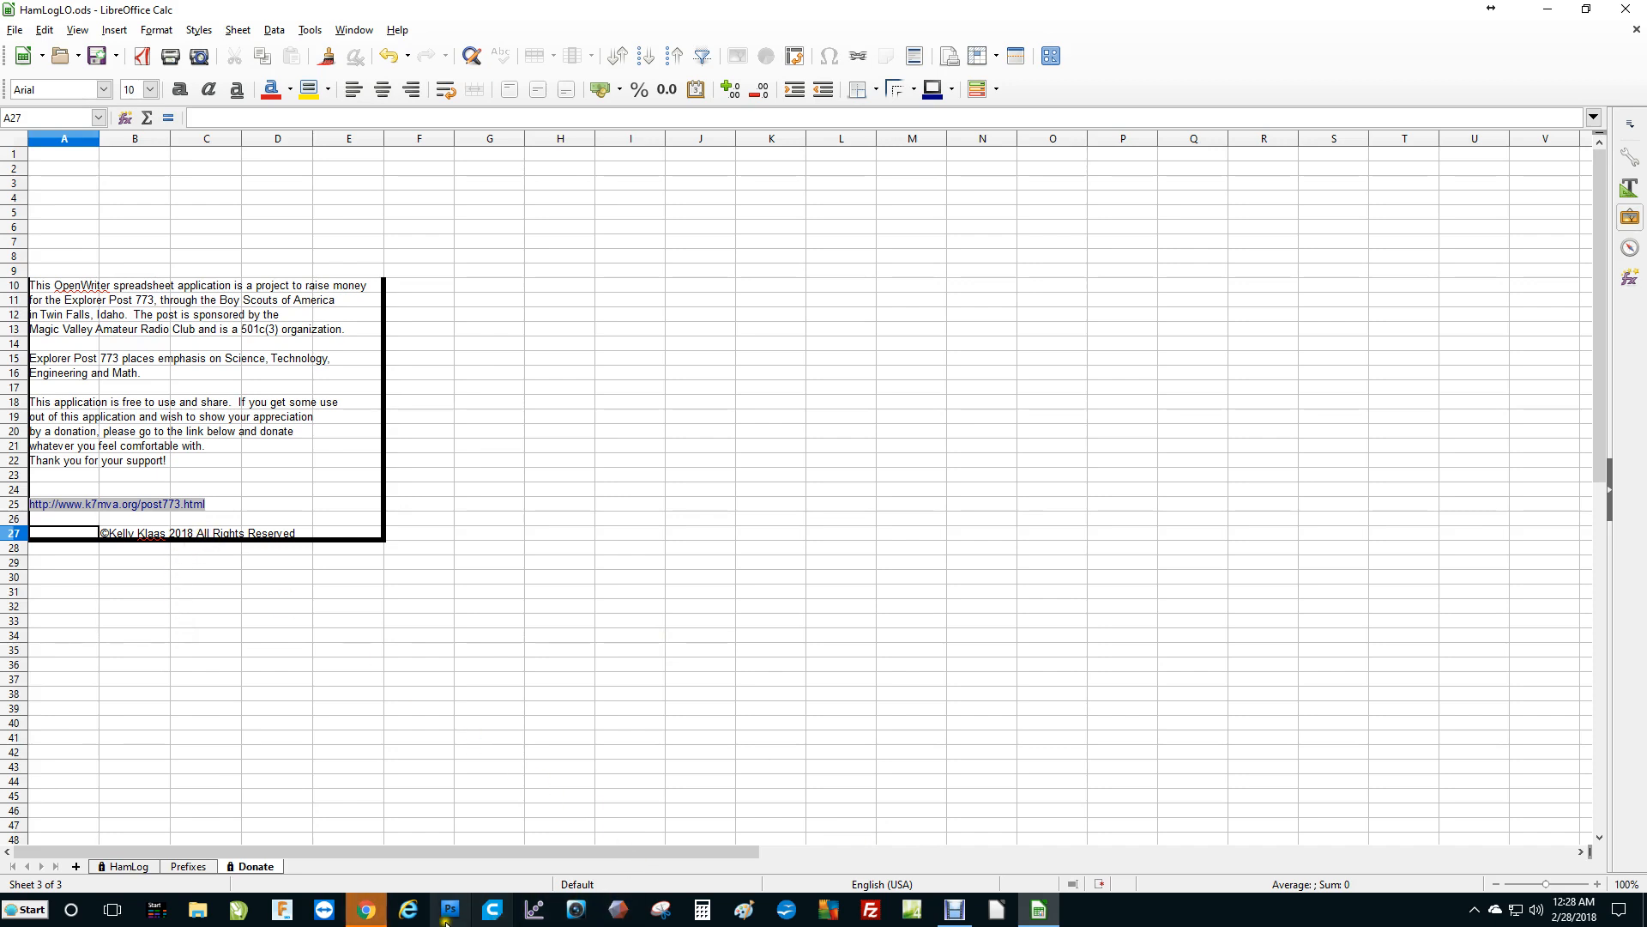
left_click(367, 916)
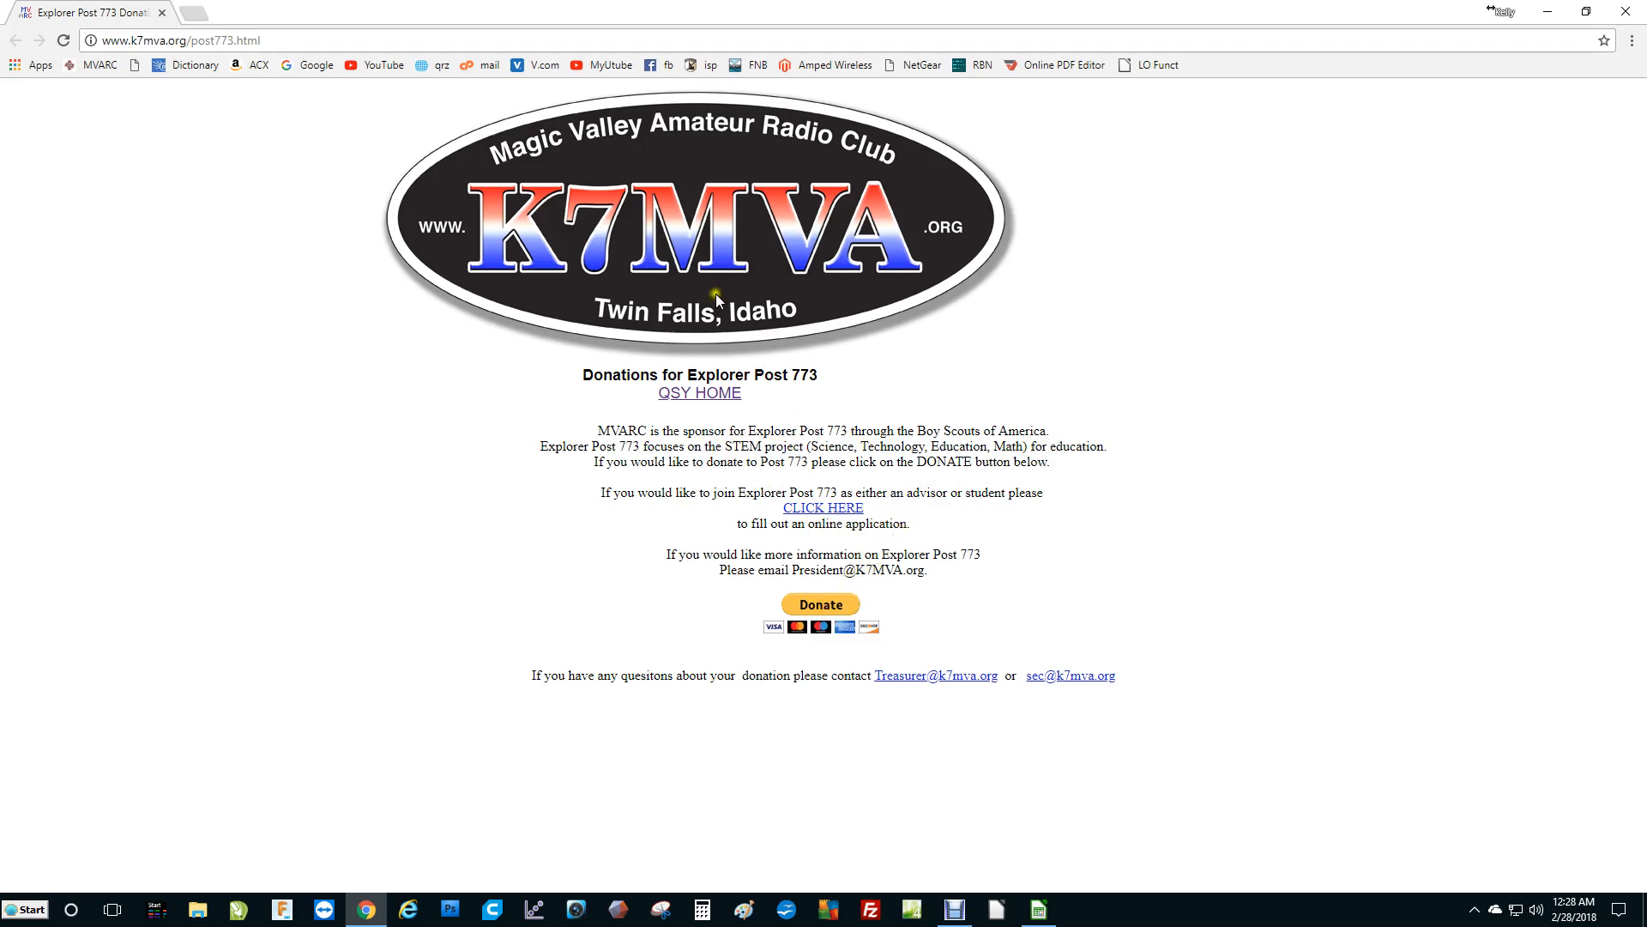
Close the browser and return to the HamLog sheet.
left_click(1625, 11)
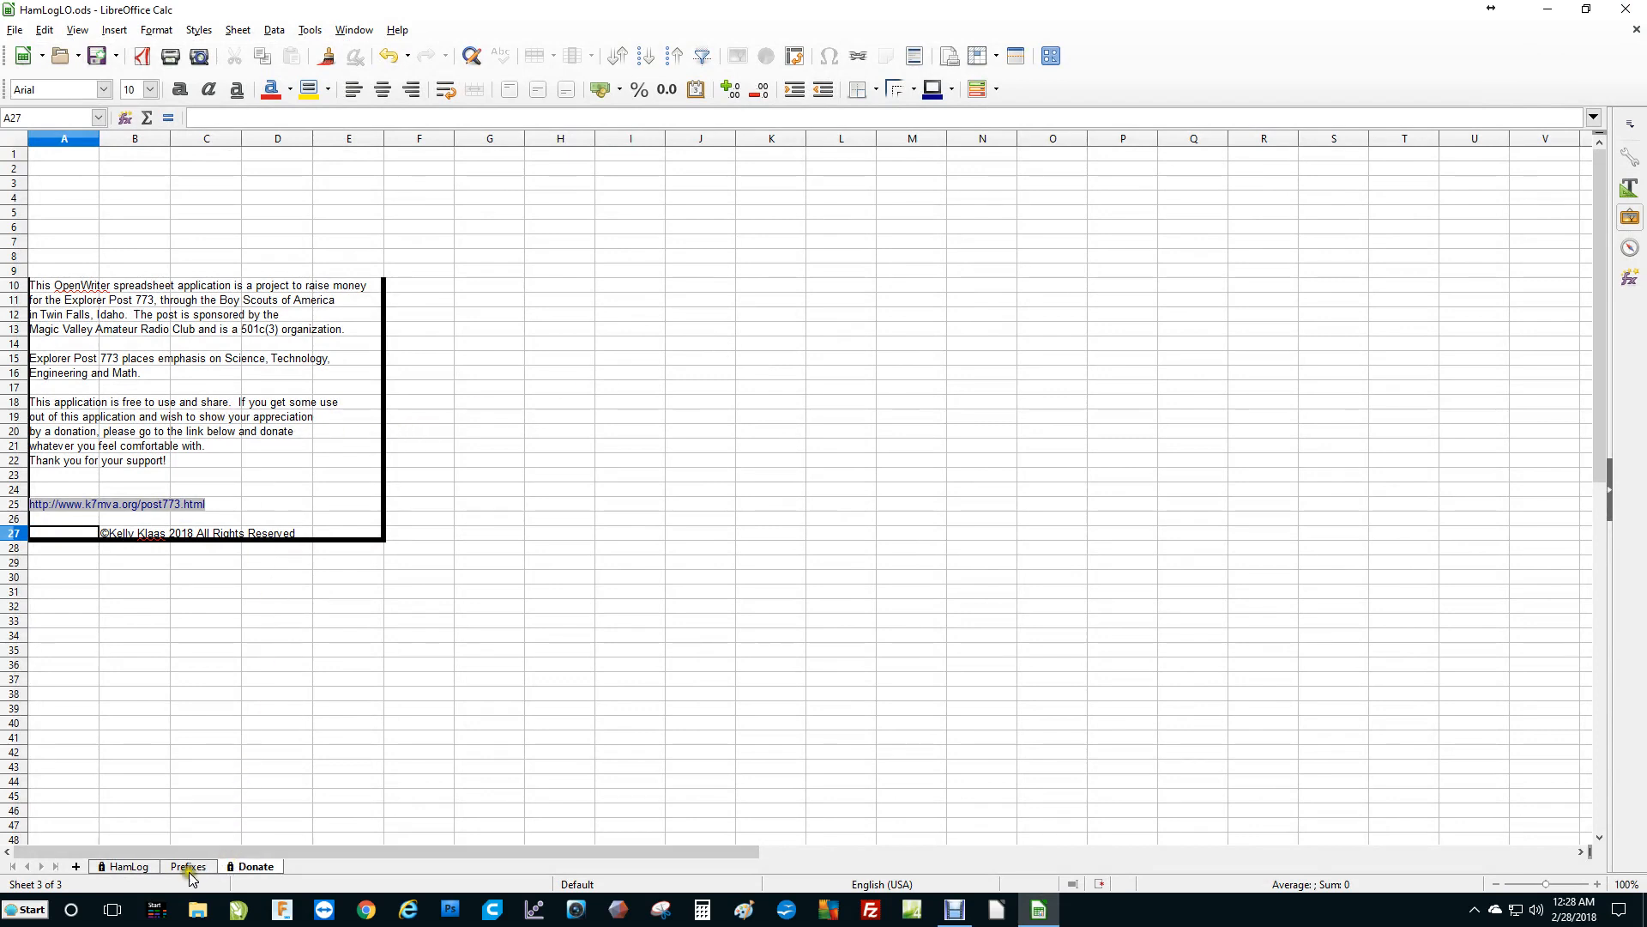
left_click(120, 868)
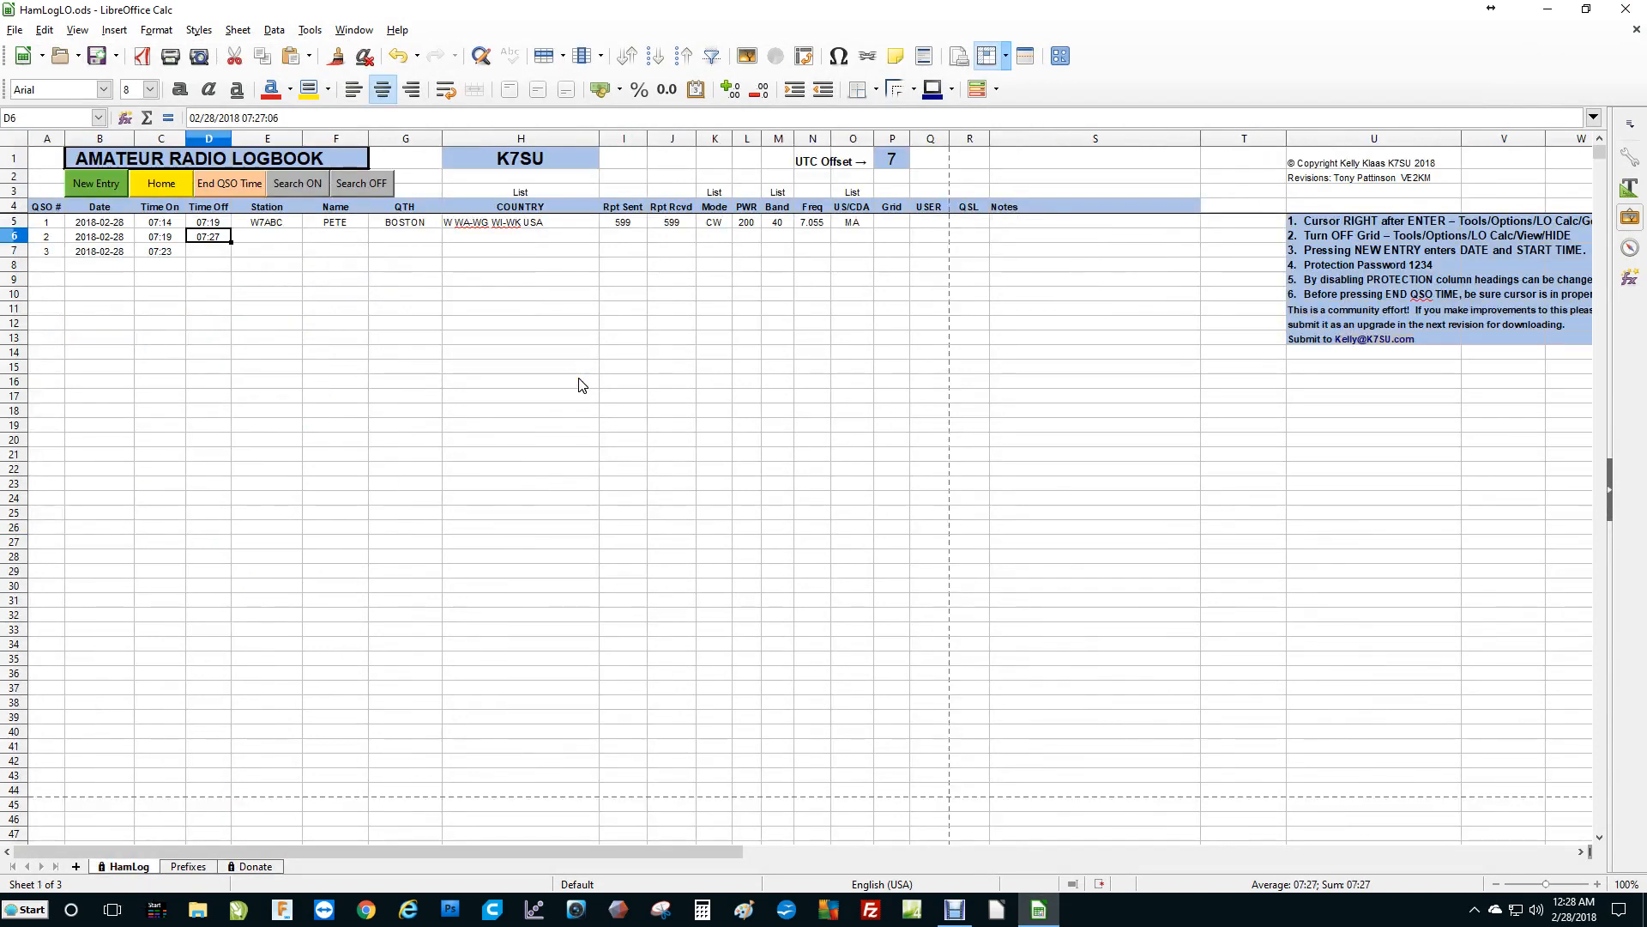